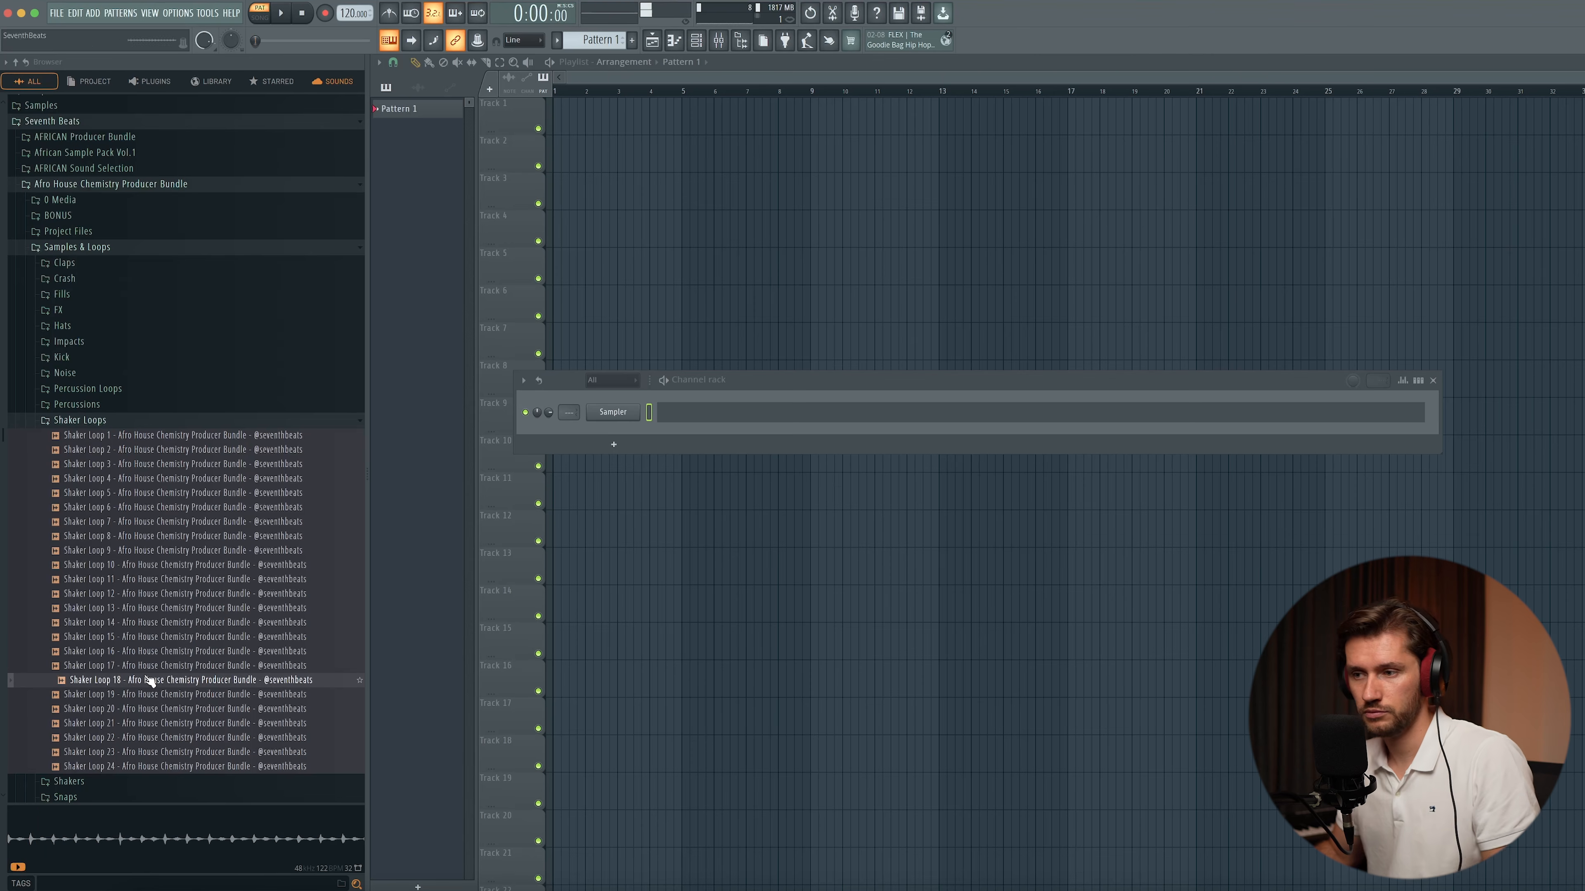
- Place Shaker Loop 18 at the start of Track 5 in the playlist
drag(150, 684, 643, 271)
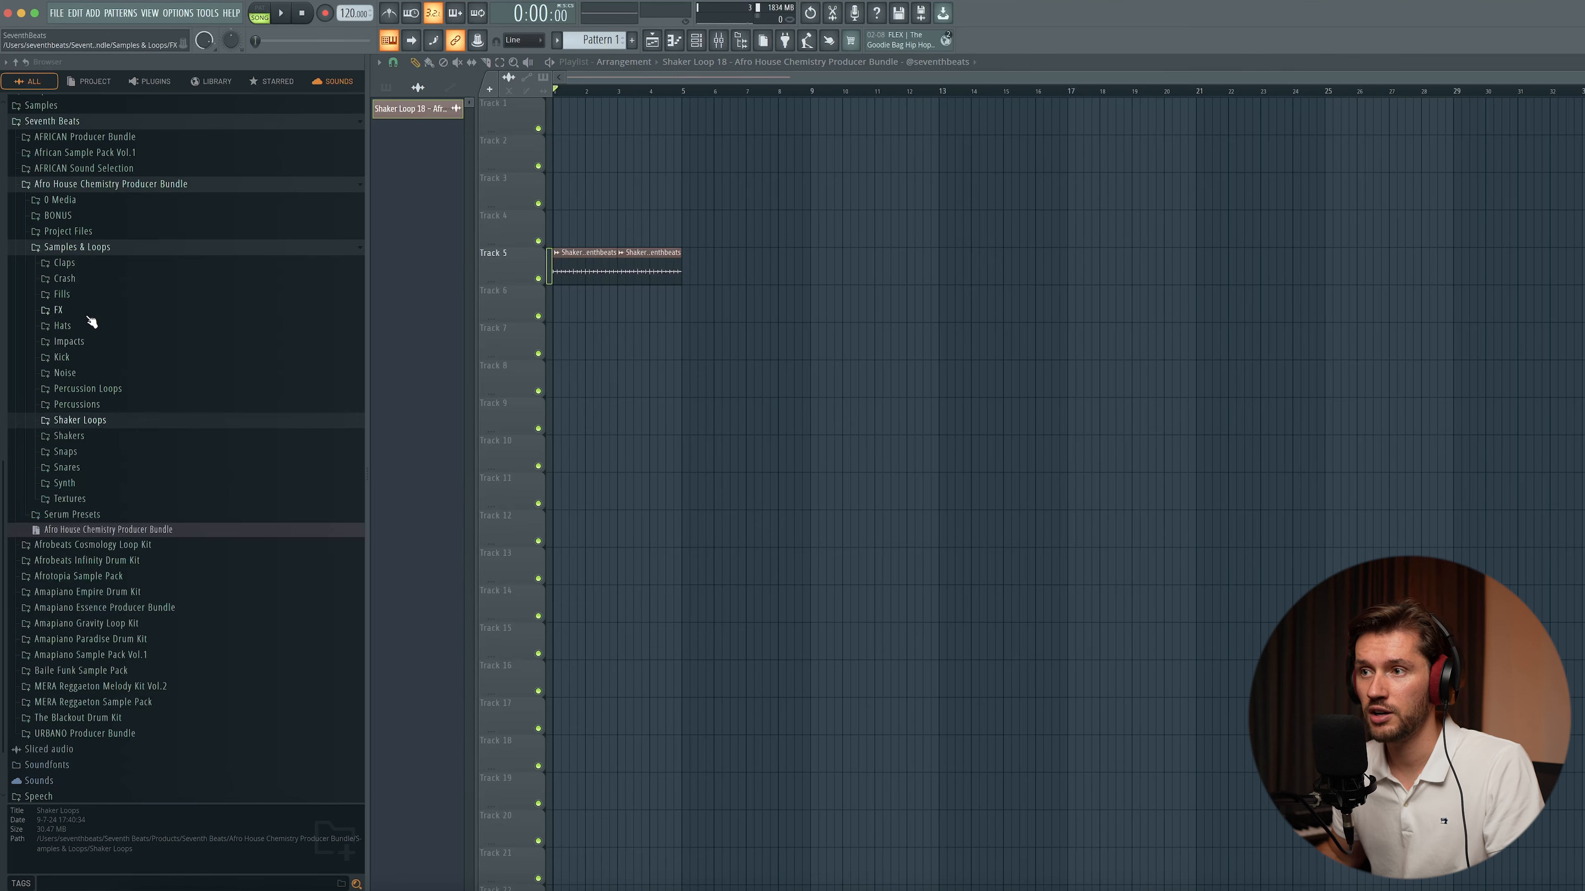
- Load Kick 13 from the bundle's Kick folder into the channel rack for Pattern 1 and open its piano roll
click(73, 358)
click(106, 510)
click(106, 554)
click(109, 582)
click(696, 39)
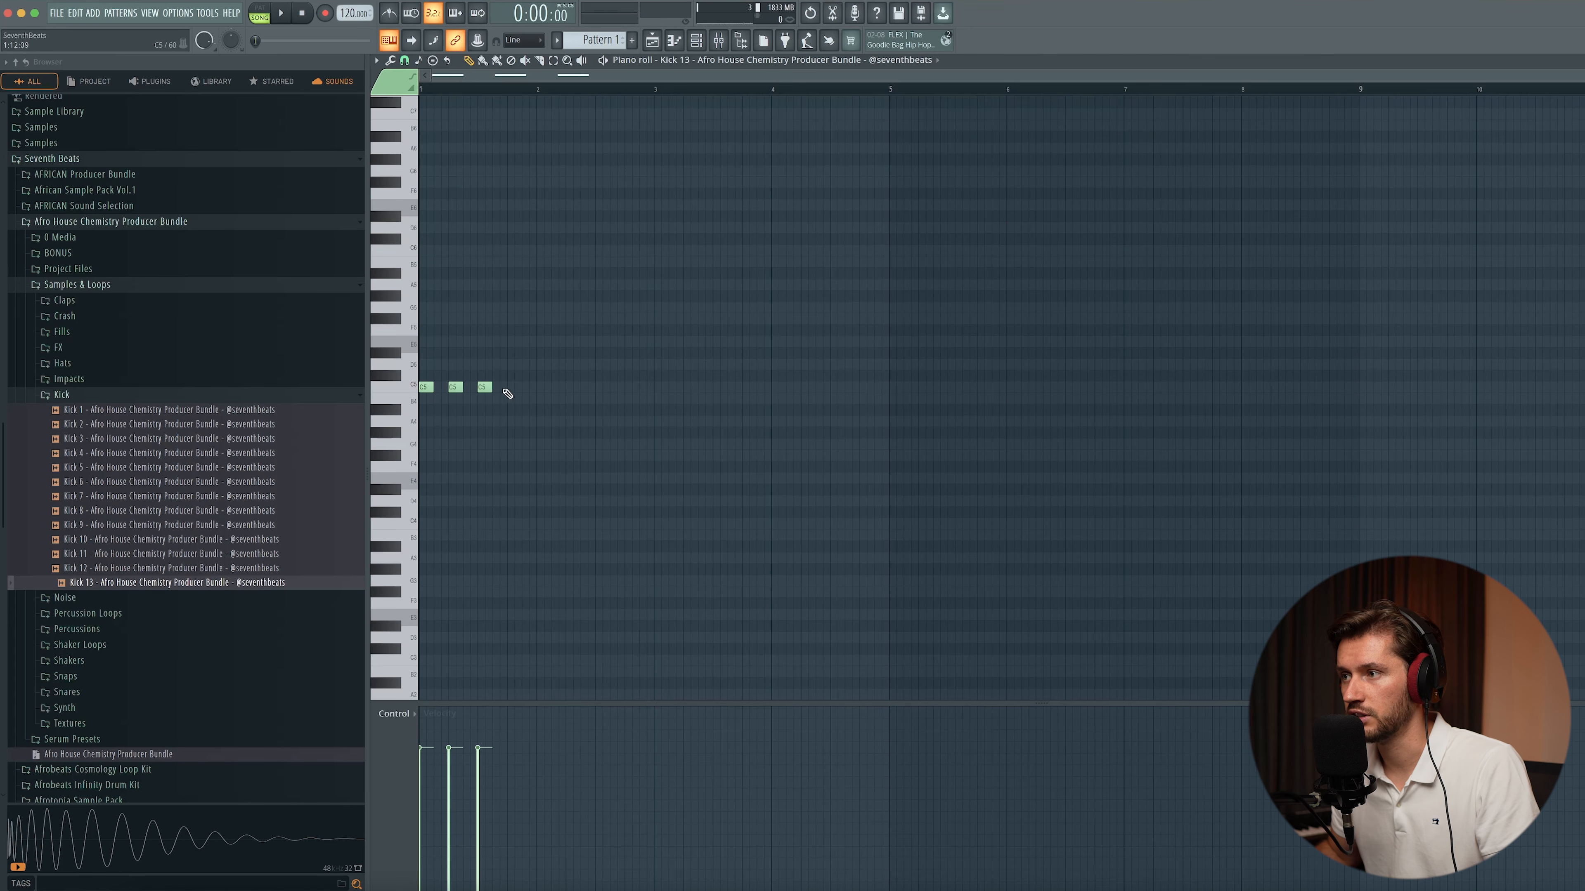
- Duplicate the first bar of four on-beat kick notes until the pattern fills eight bars
drag(541, 93, 5, 96)
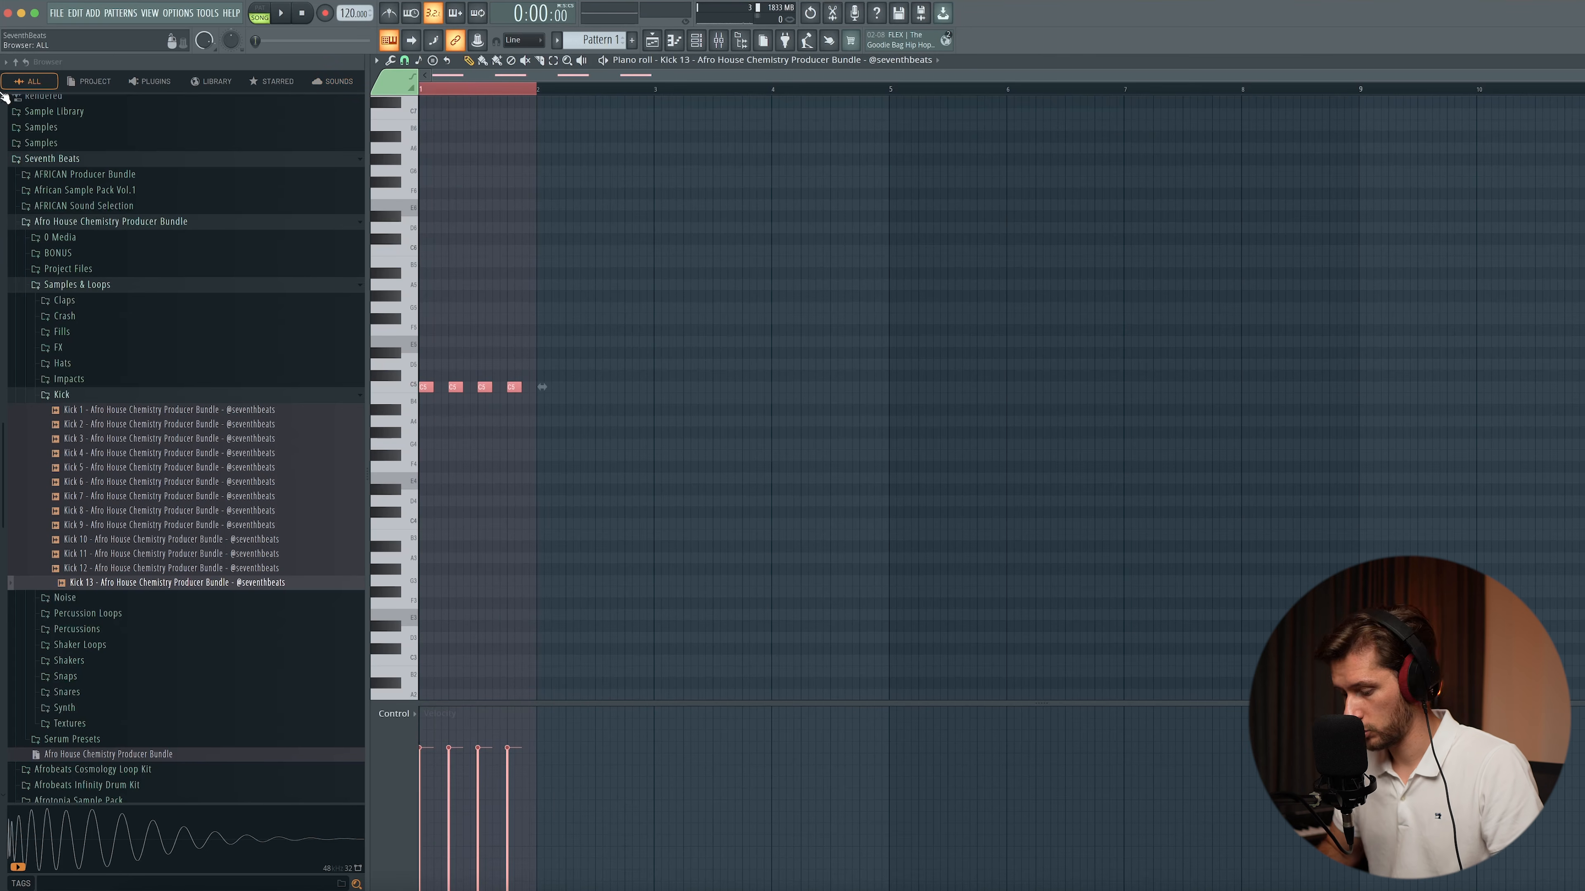
key(ctrl+b)
key(ctrl+b)
key(ctrl+b)
key(ctrl+b)
key(ctrl+b)
key(ctrl+b)
key(ctrl+b)
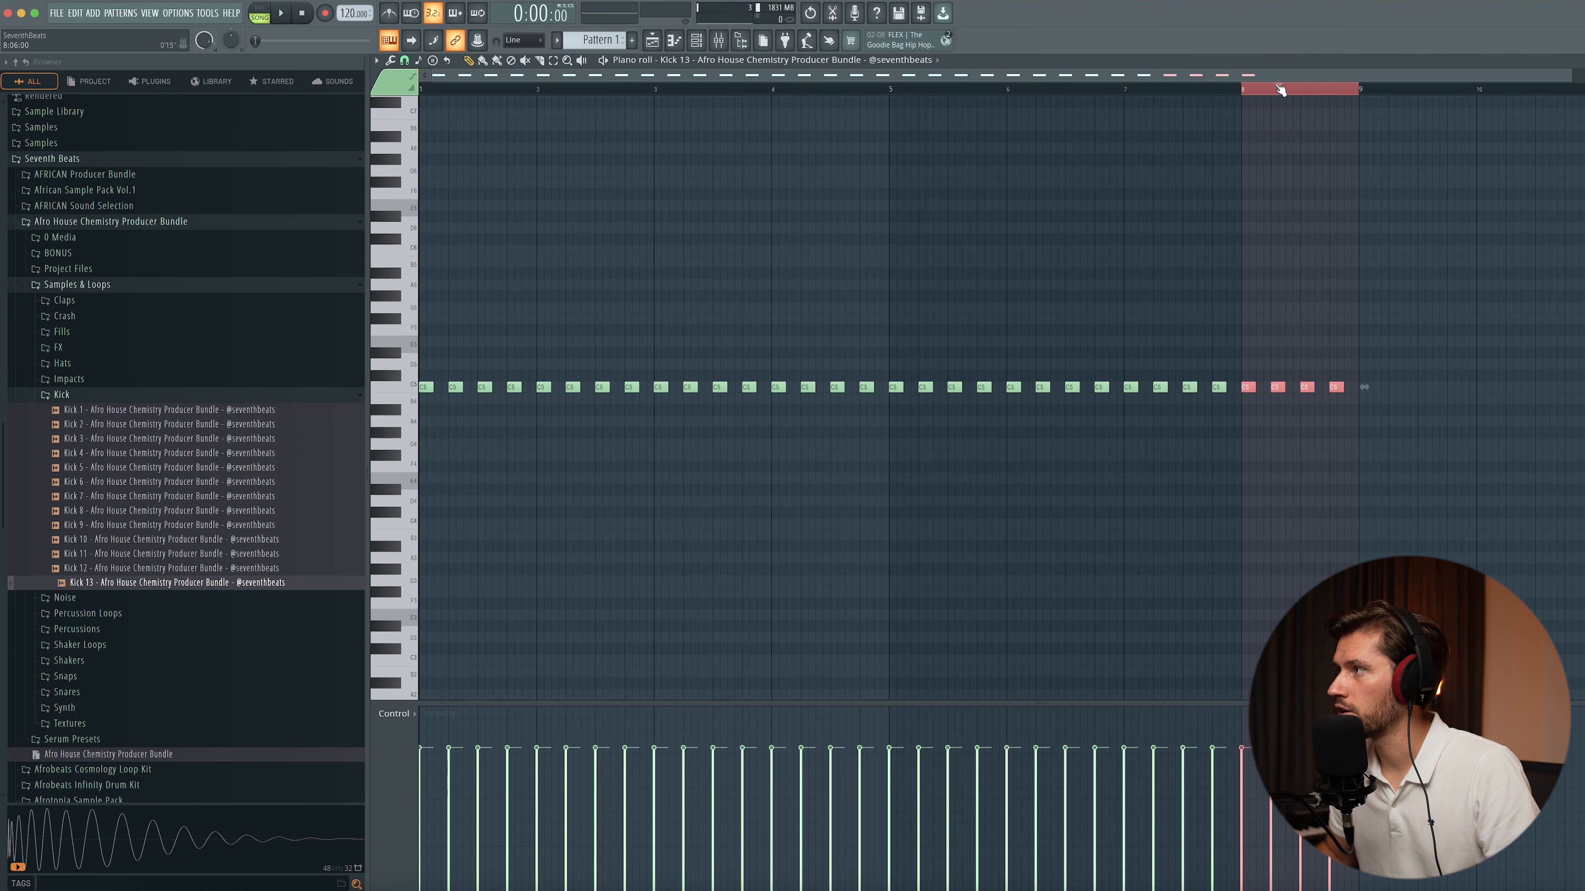
click(1280, 90)
- Place the kick pattern, Pattern 1, in the playlist at the start of Track 1
click(659, 40)
click(644, 164)
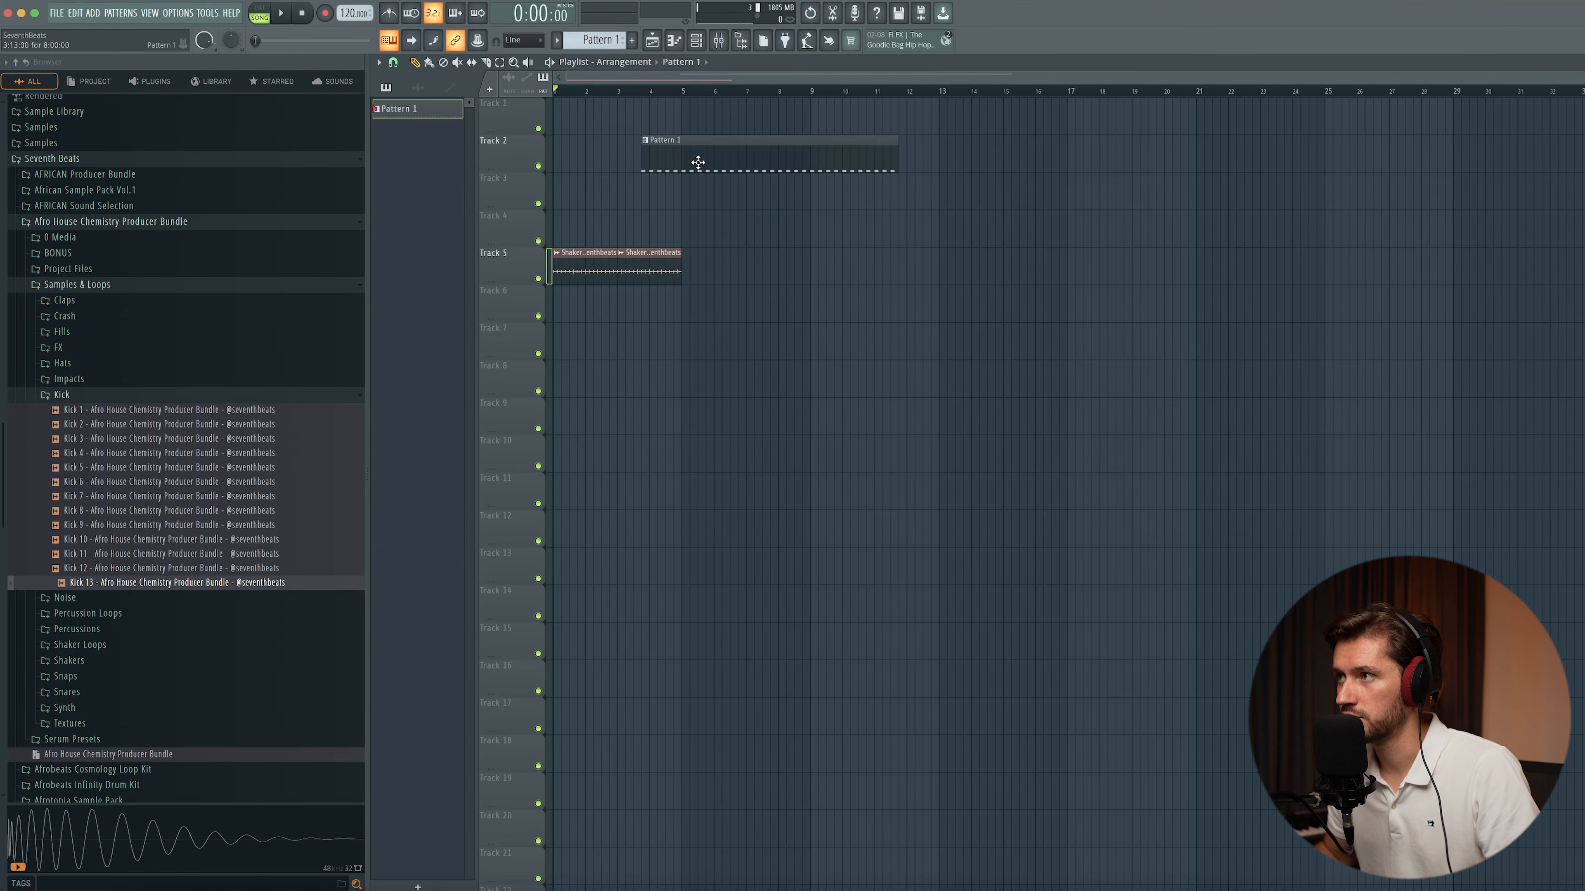
drag(698, 164, 492, 86)
- Duplicate the shaker loop on Track 5 to fill eight bars and play the kick and shaker together
drag(756, 267, 606, 263)
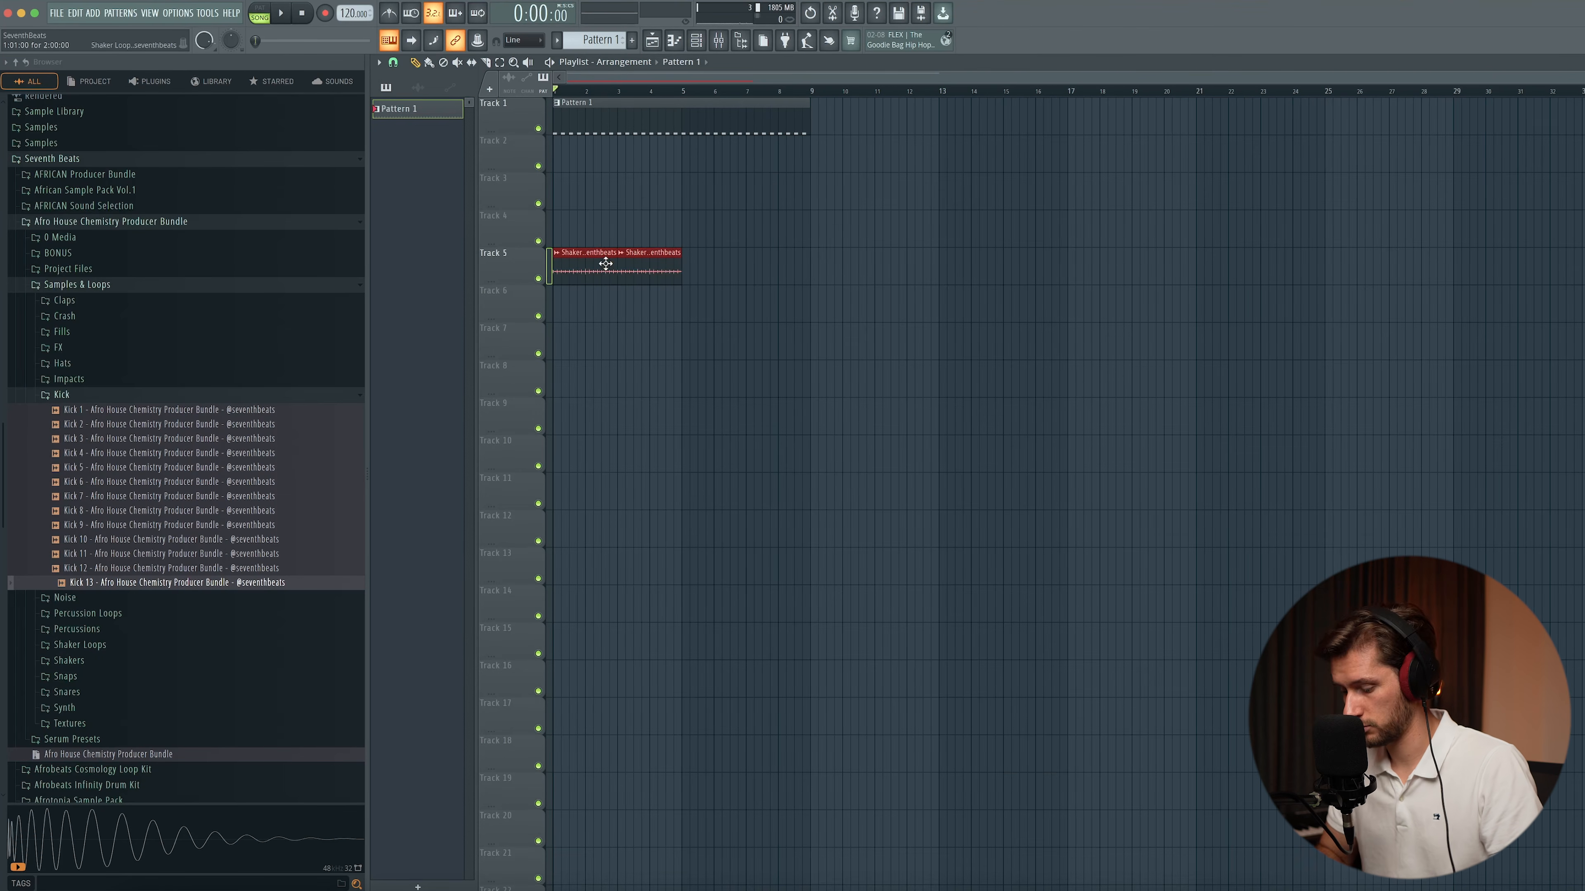
key(ctrl+b)
key(space)
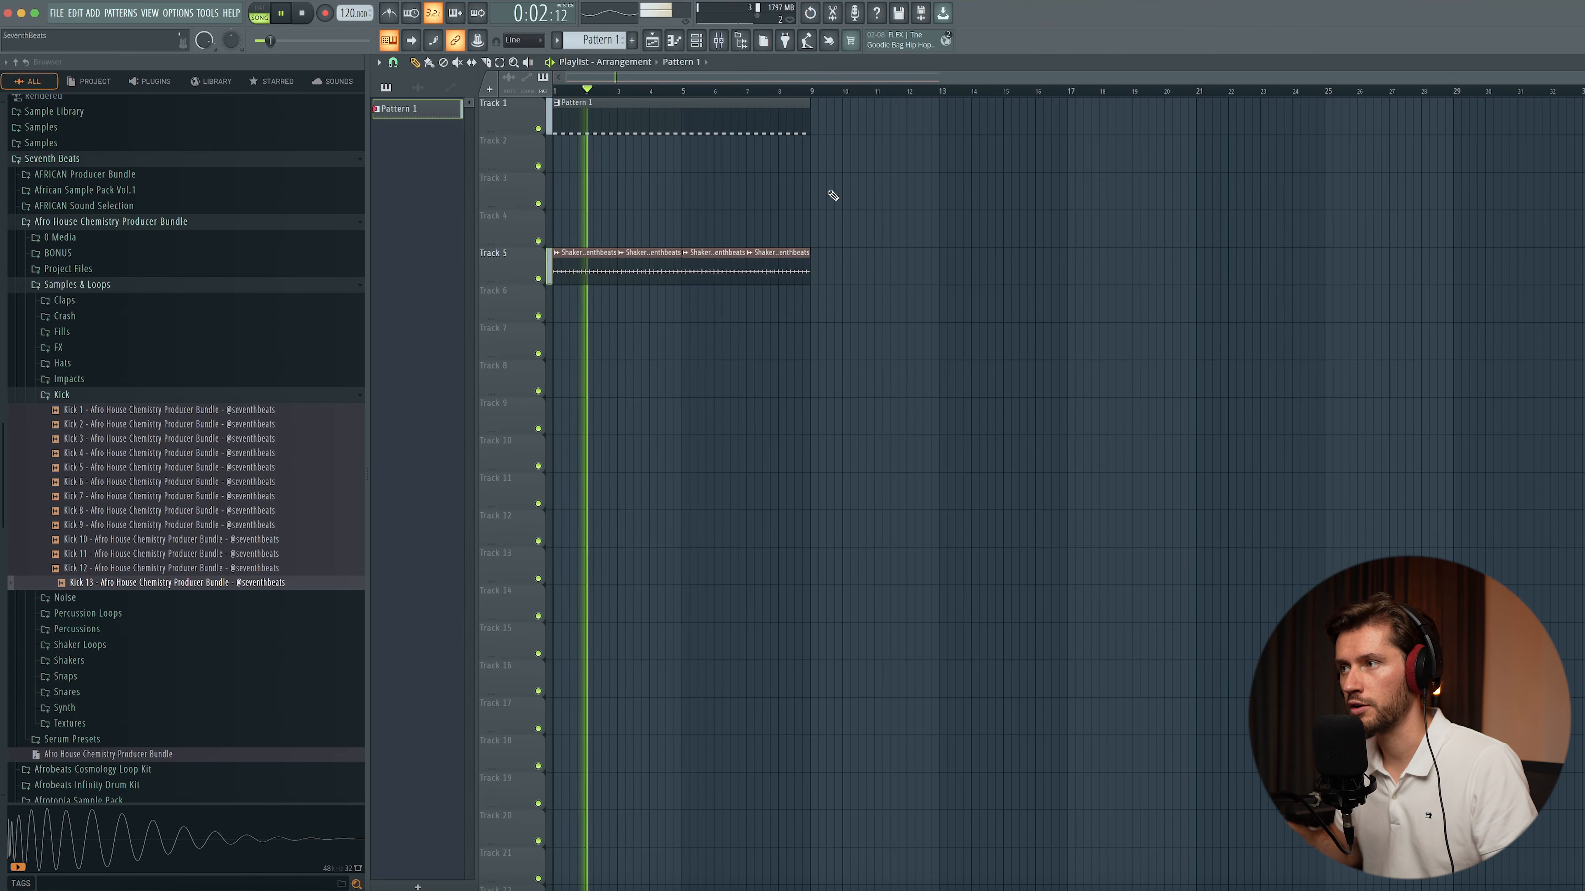
key(space)
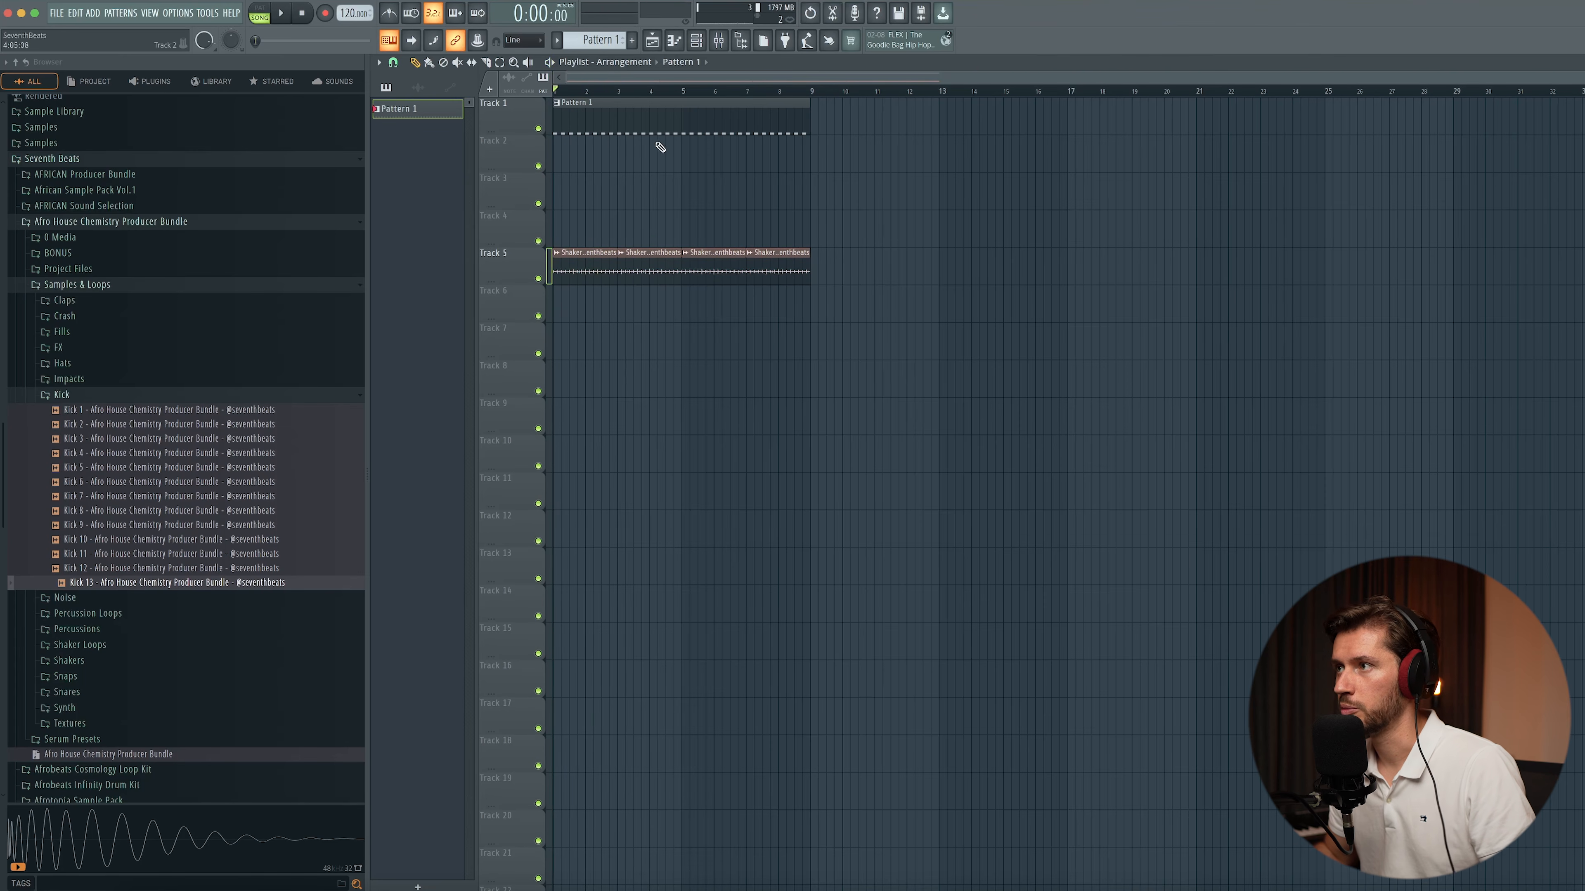
- Audition the bundle's percussion loops and lay two consecutive copies of Percussion Loop 24 on Track 6 to fill eight bars
key(F6)
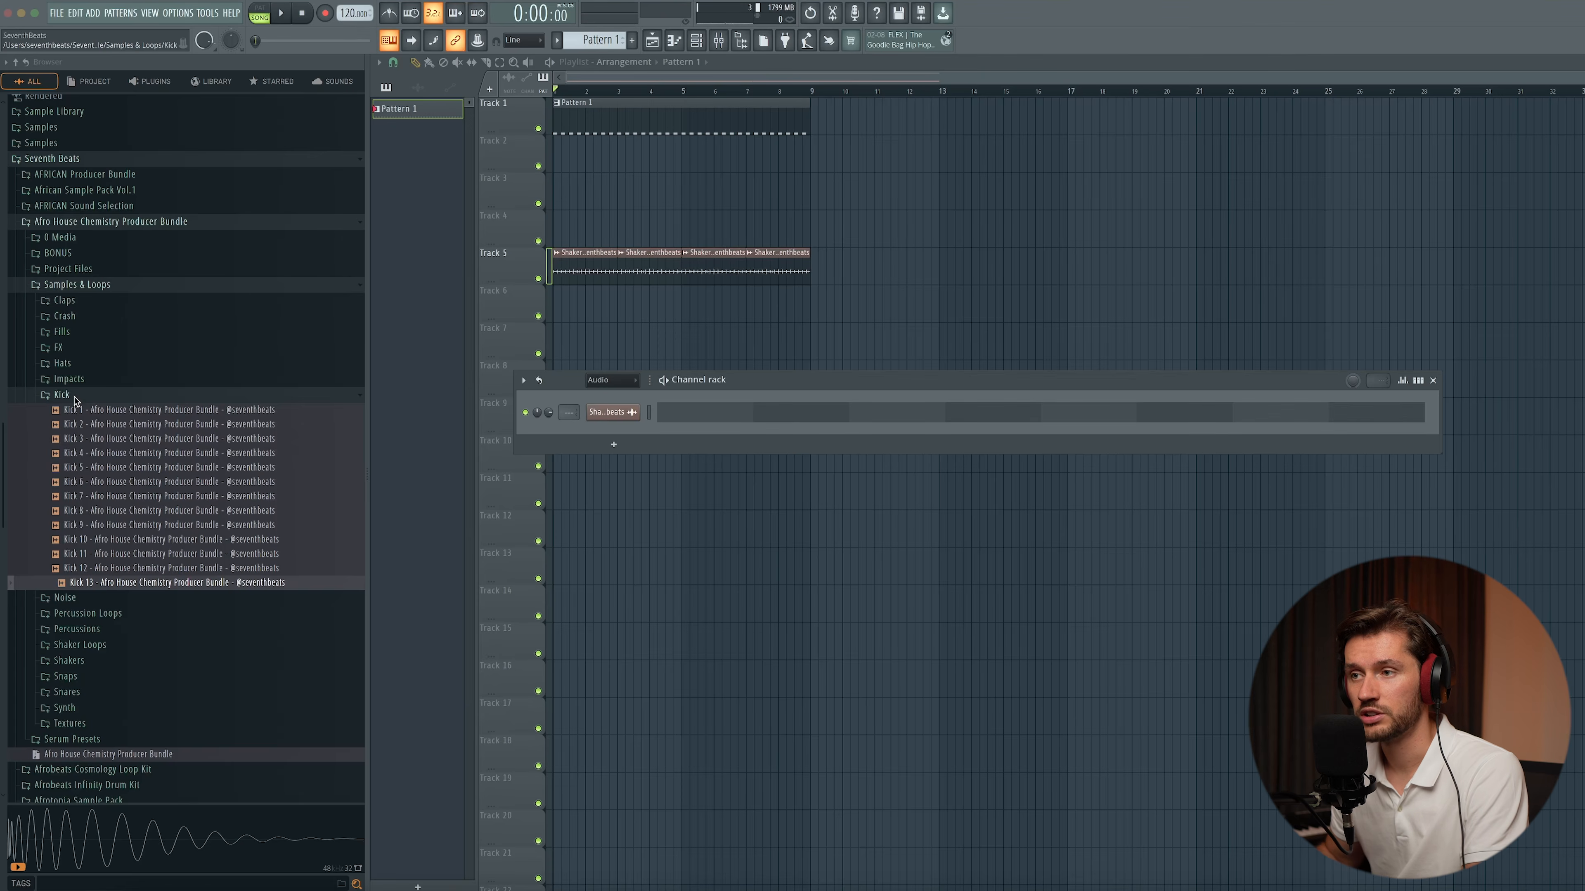
click(62, 395)
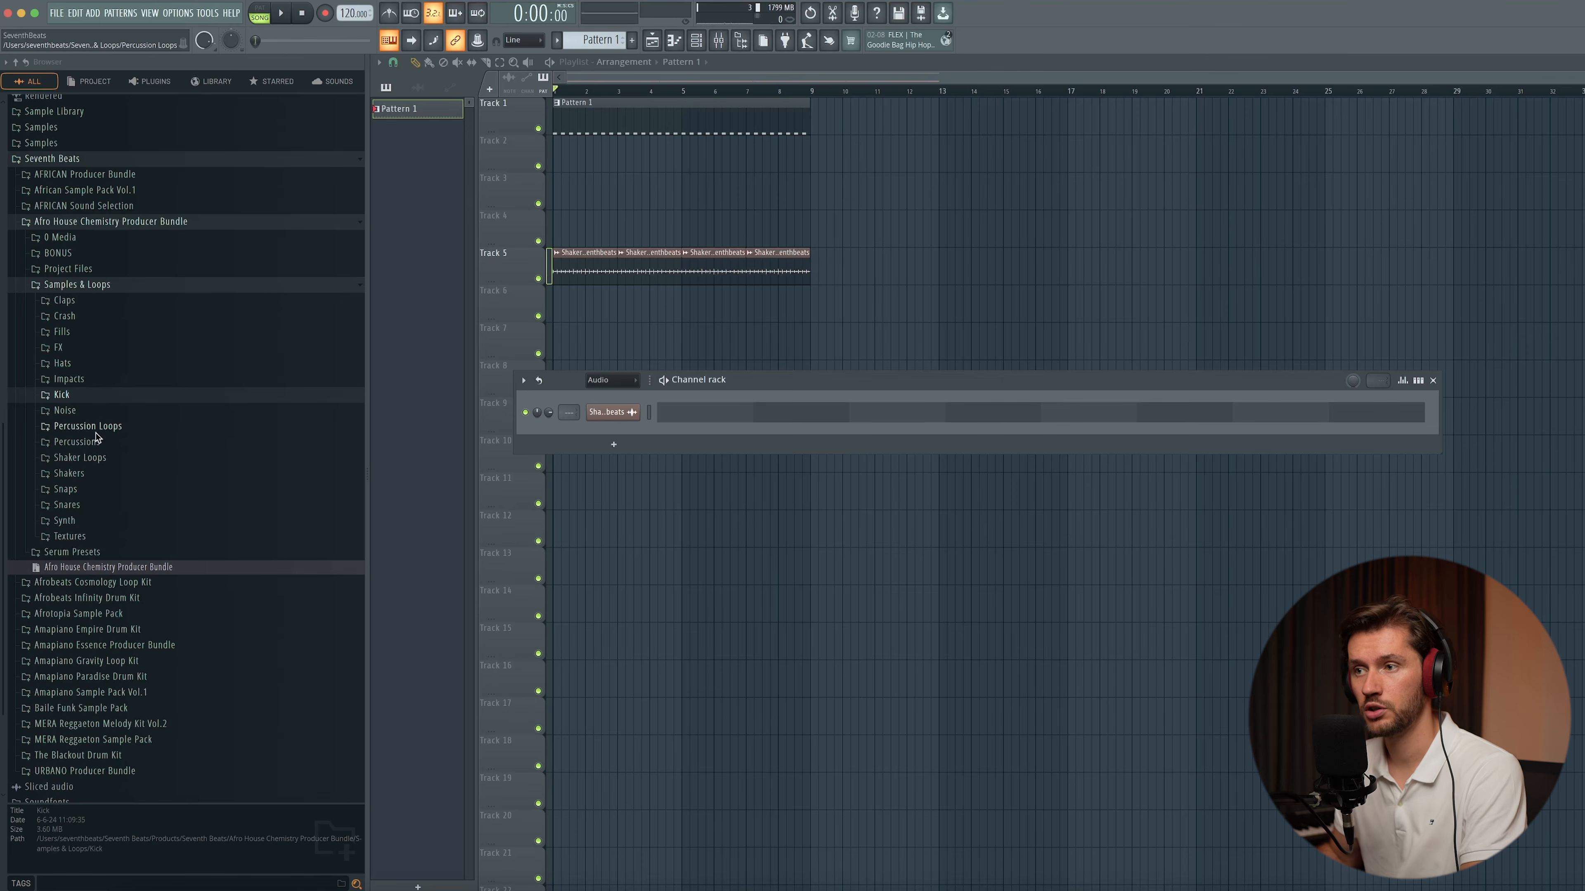
click(87, 427)
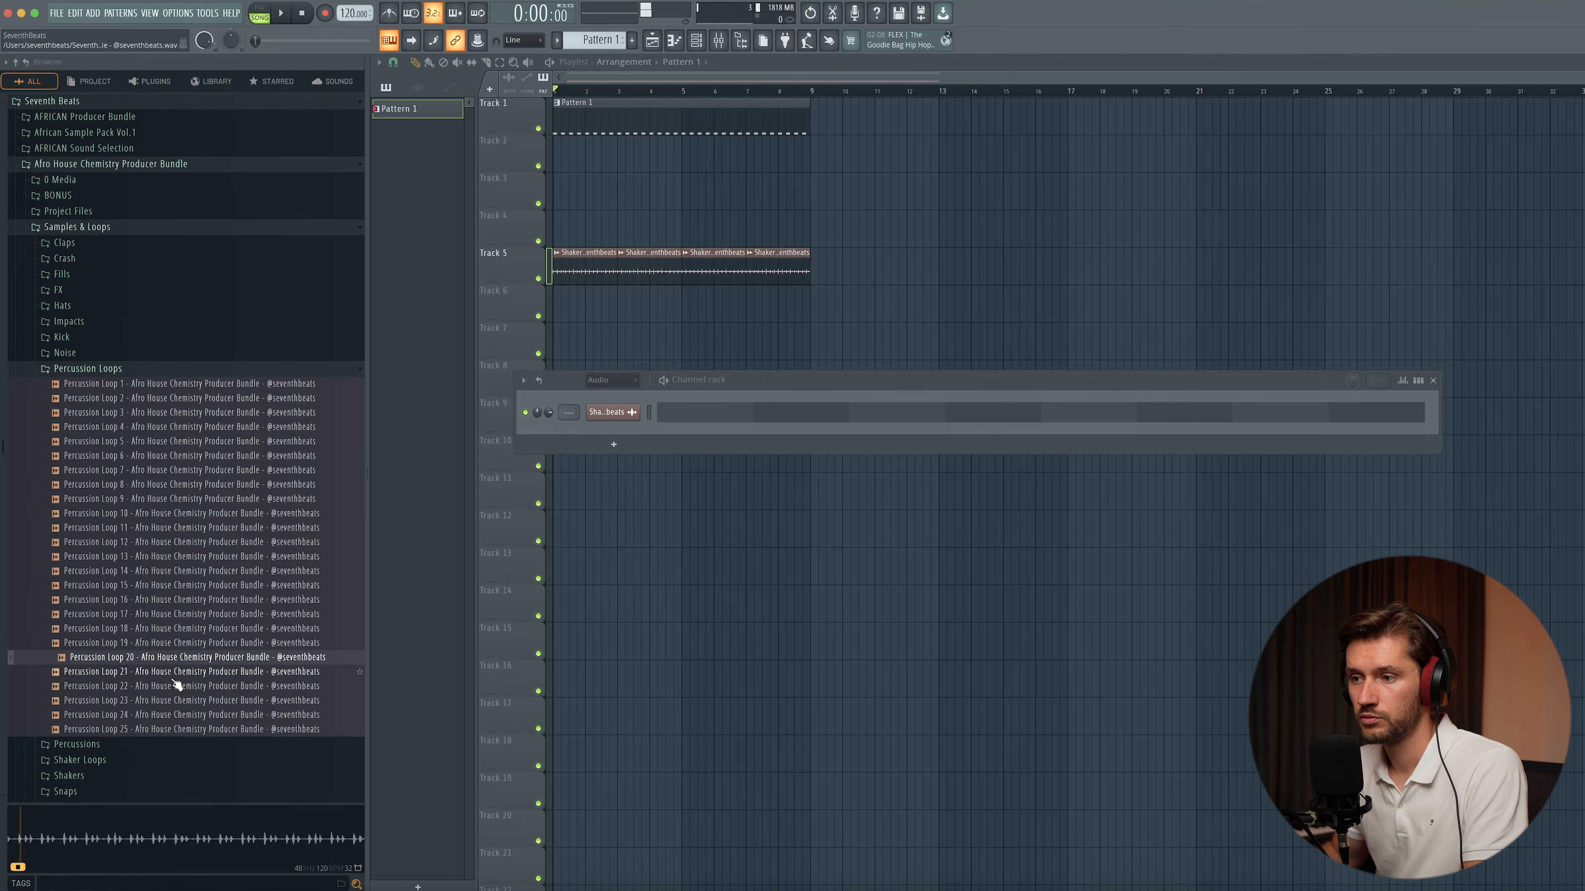
click(174, 685)
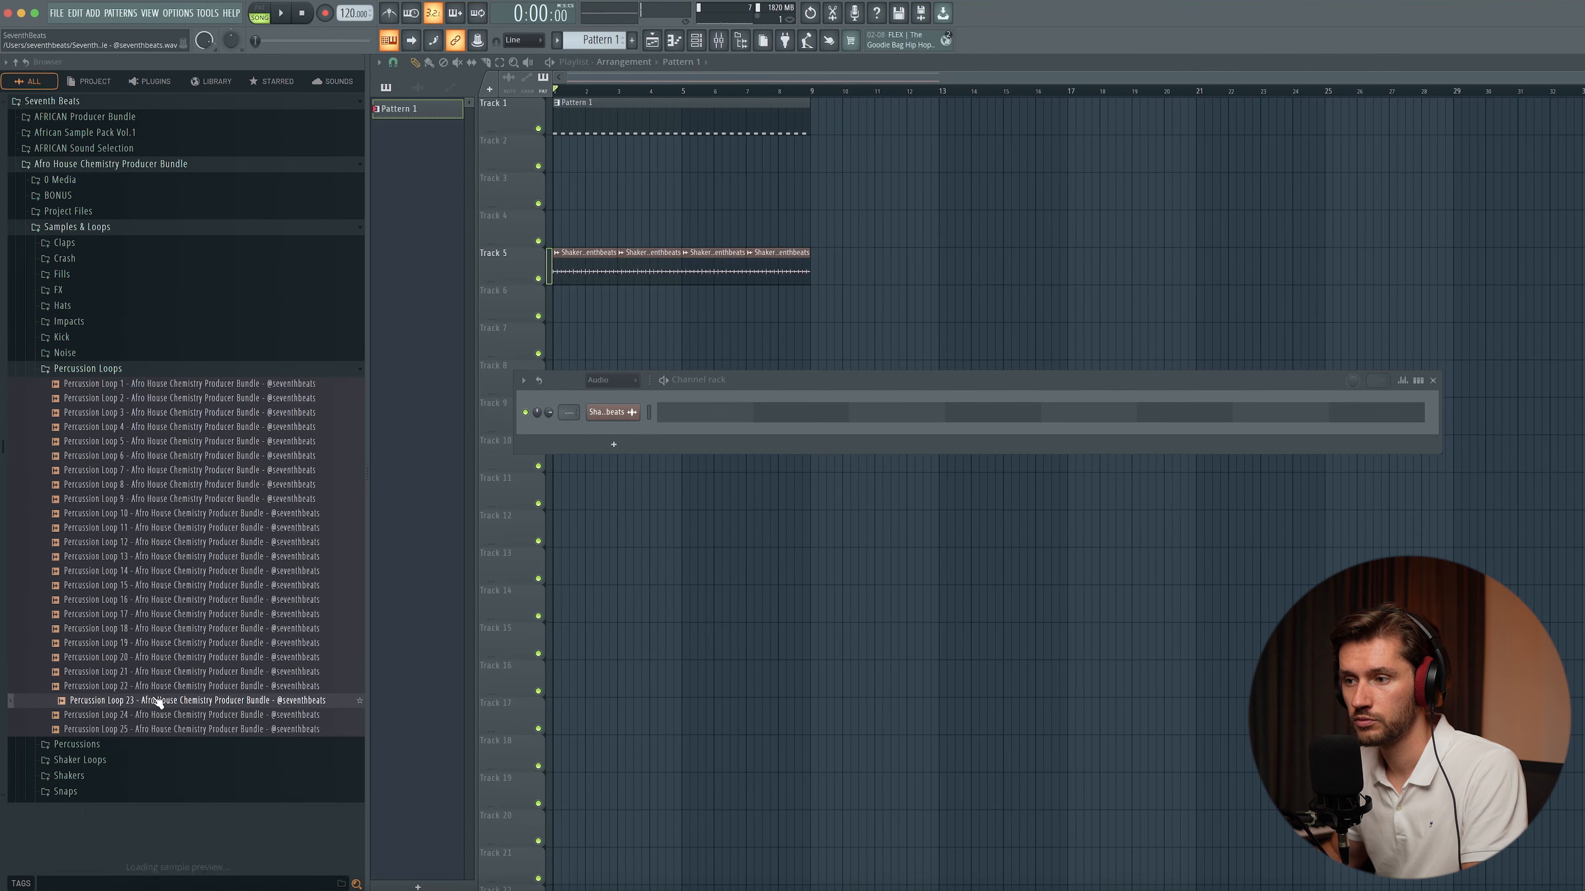
click(152, 700)
click(151, 715)
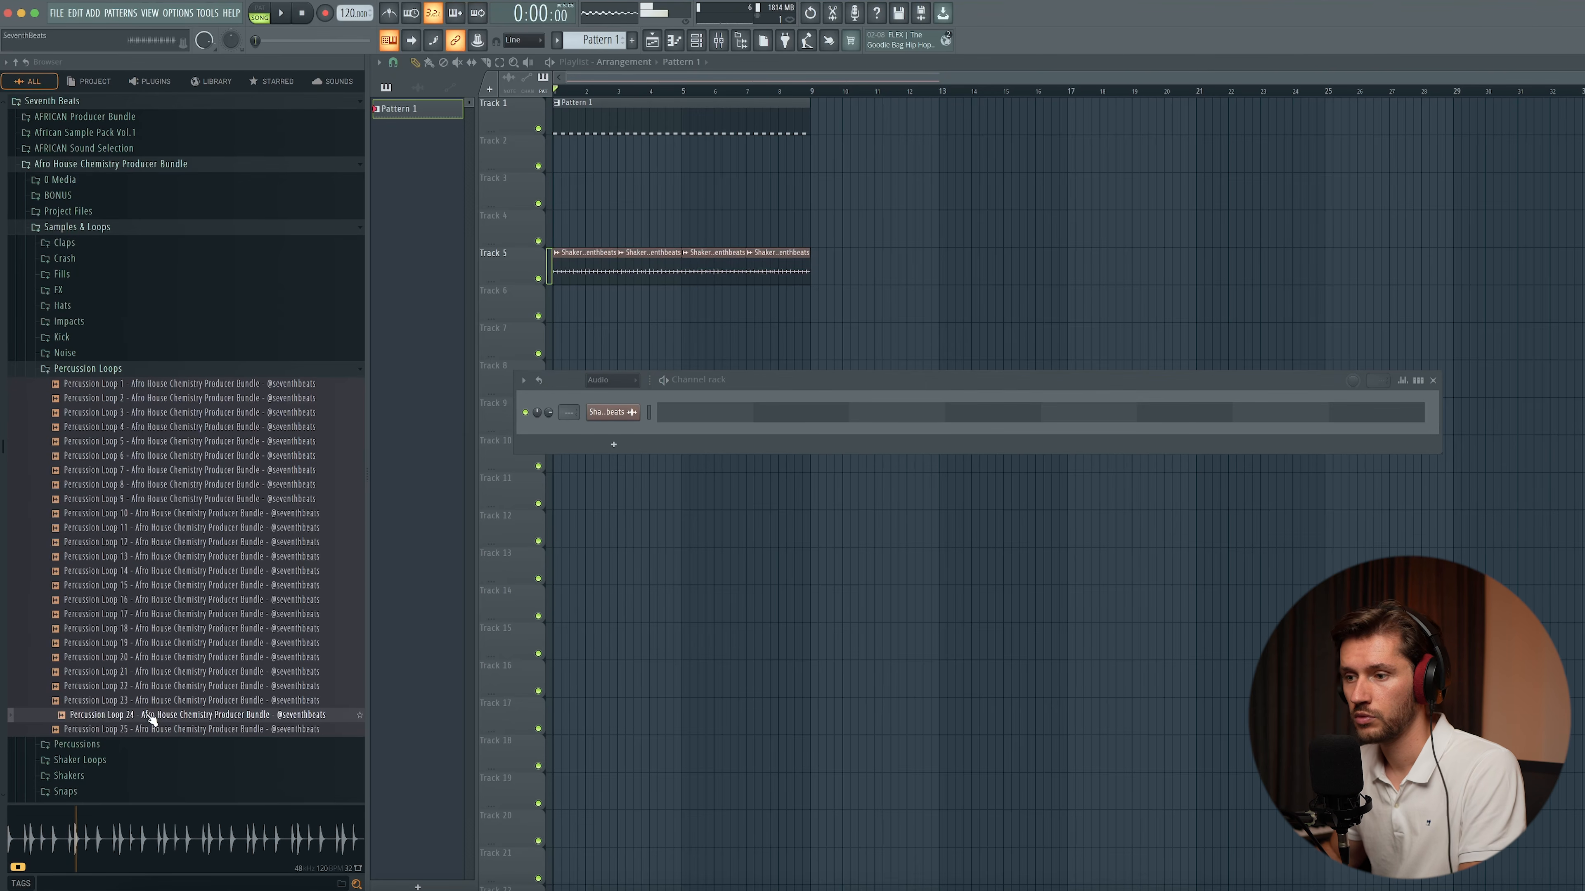
drag(152, 719, 556, 312)
click(687, 334)
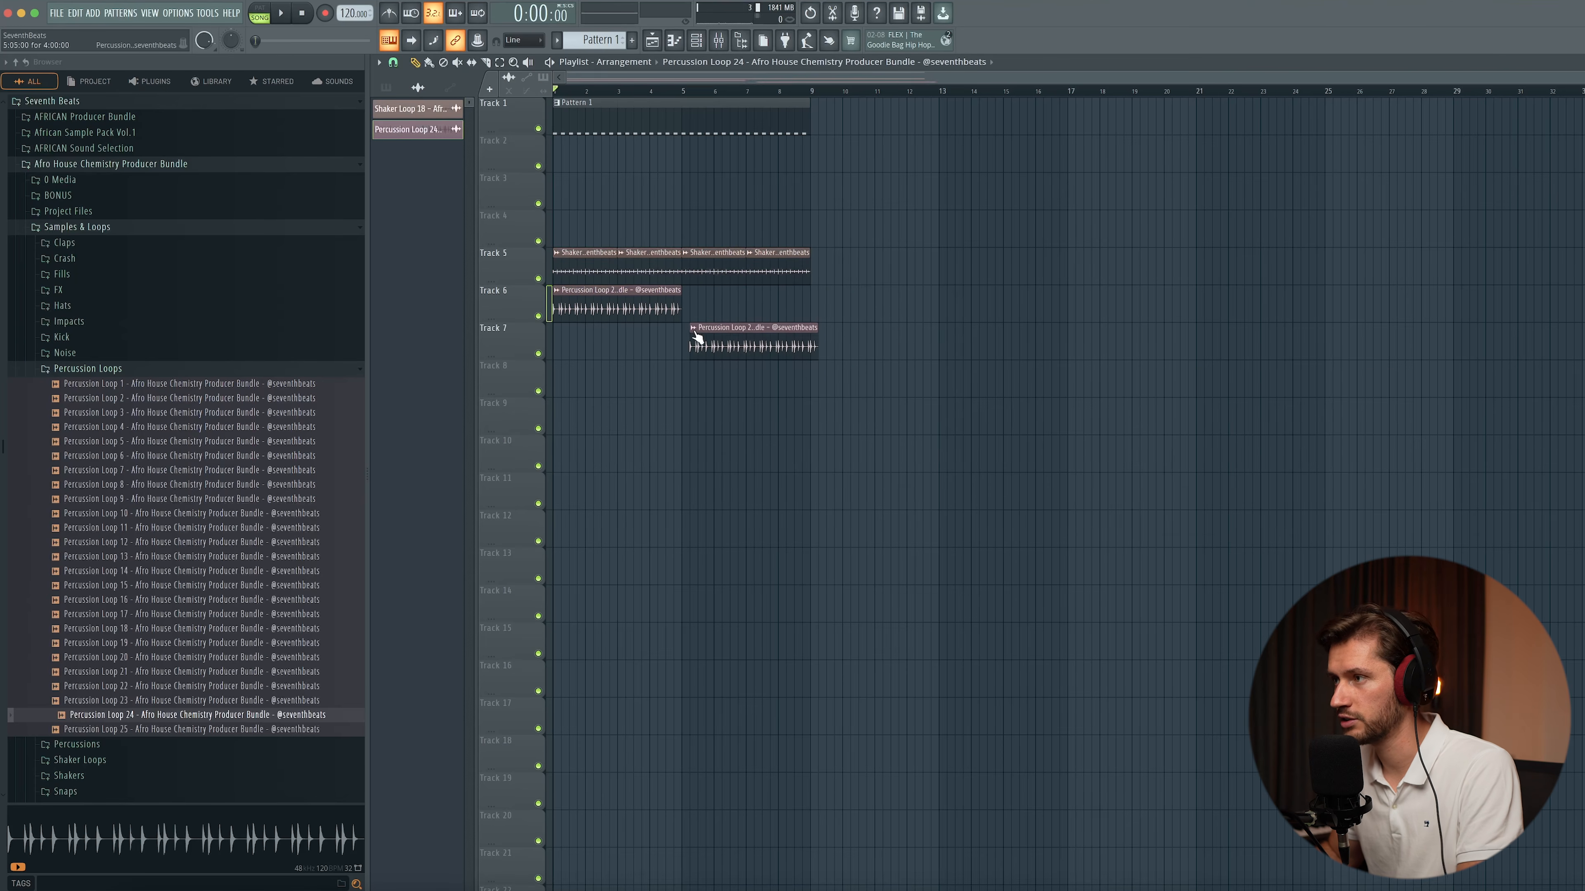
drag(706, 299, 707, 286)
- Lower the channel volume of Percussion Loop 24 to about 34% while the arrangement plays
key(space)
double_click(621, 296)
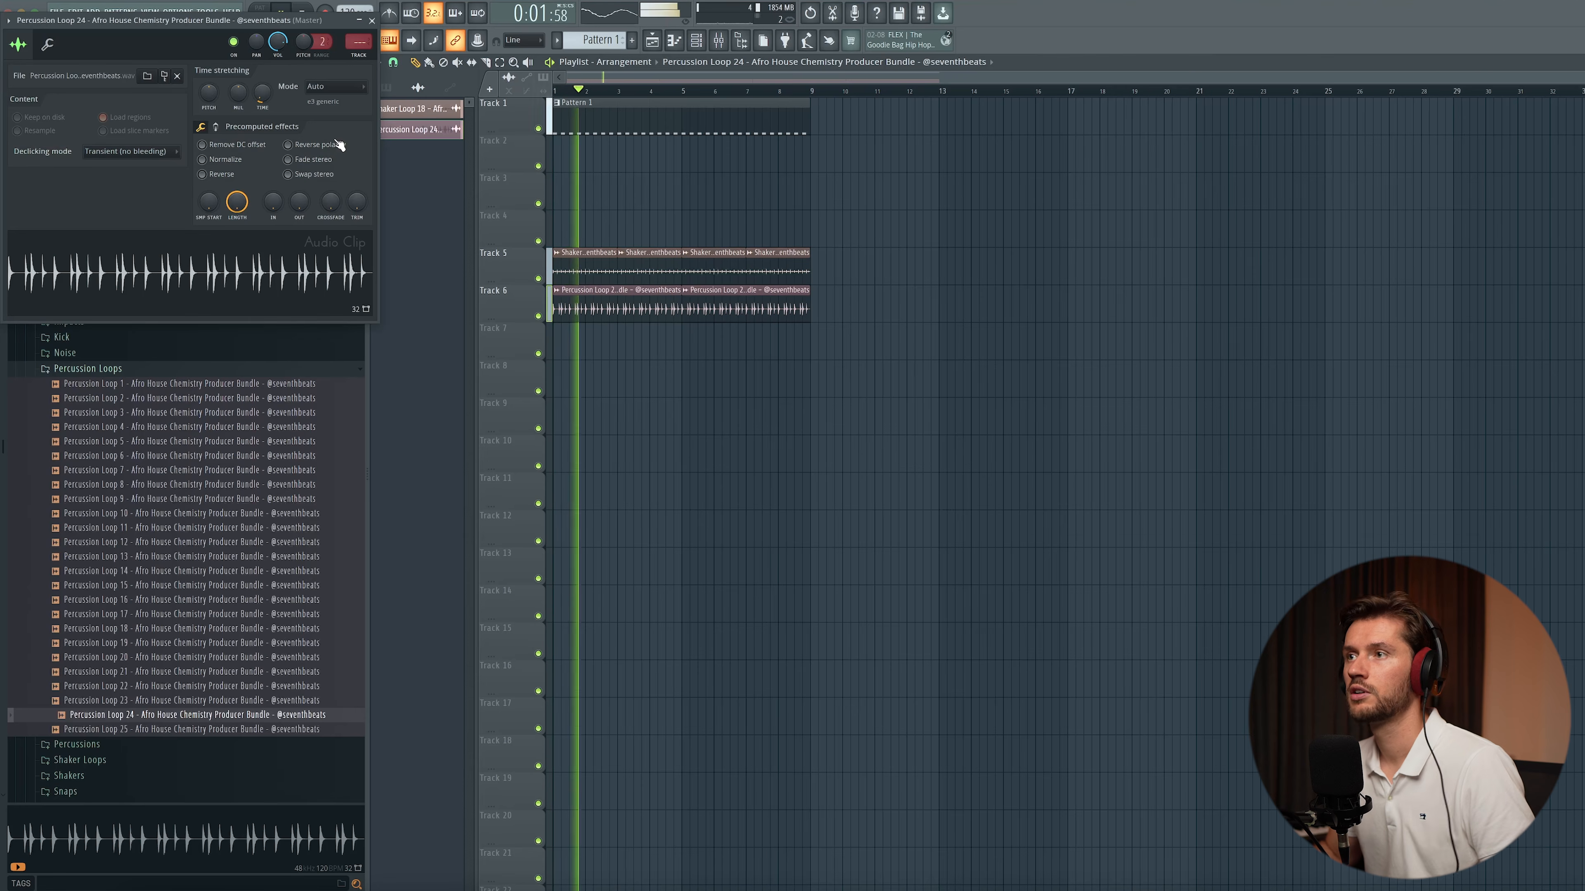
drag(249, 20, 776, 439)
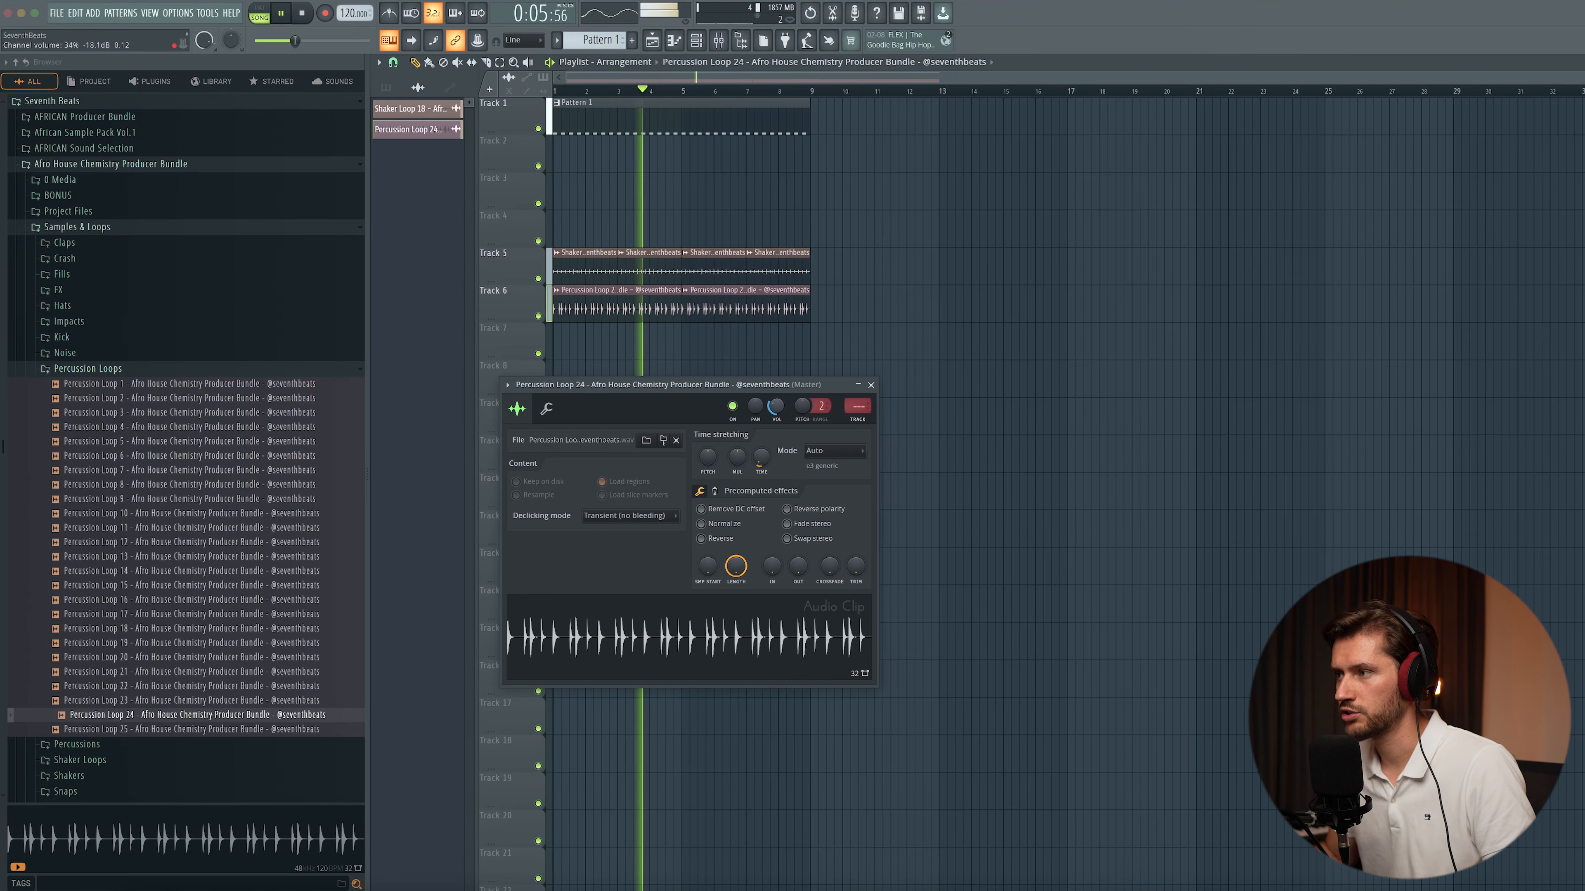
click(870, 385)
key(space)
- Place Texture 1 from the bundle's Textures folder at the start of Track 11 and select the clip
click(109, 368)
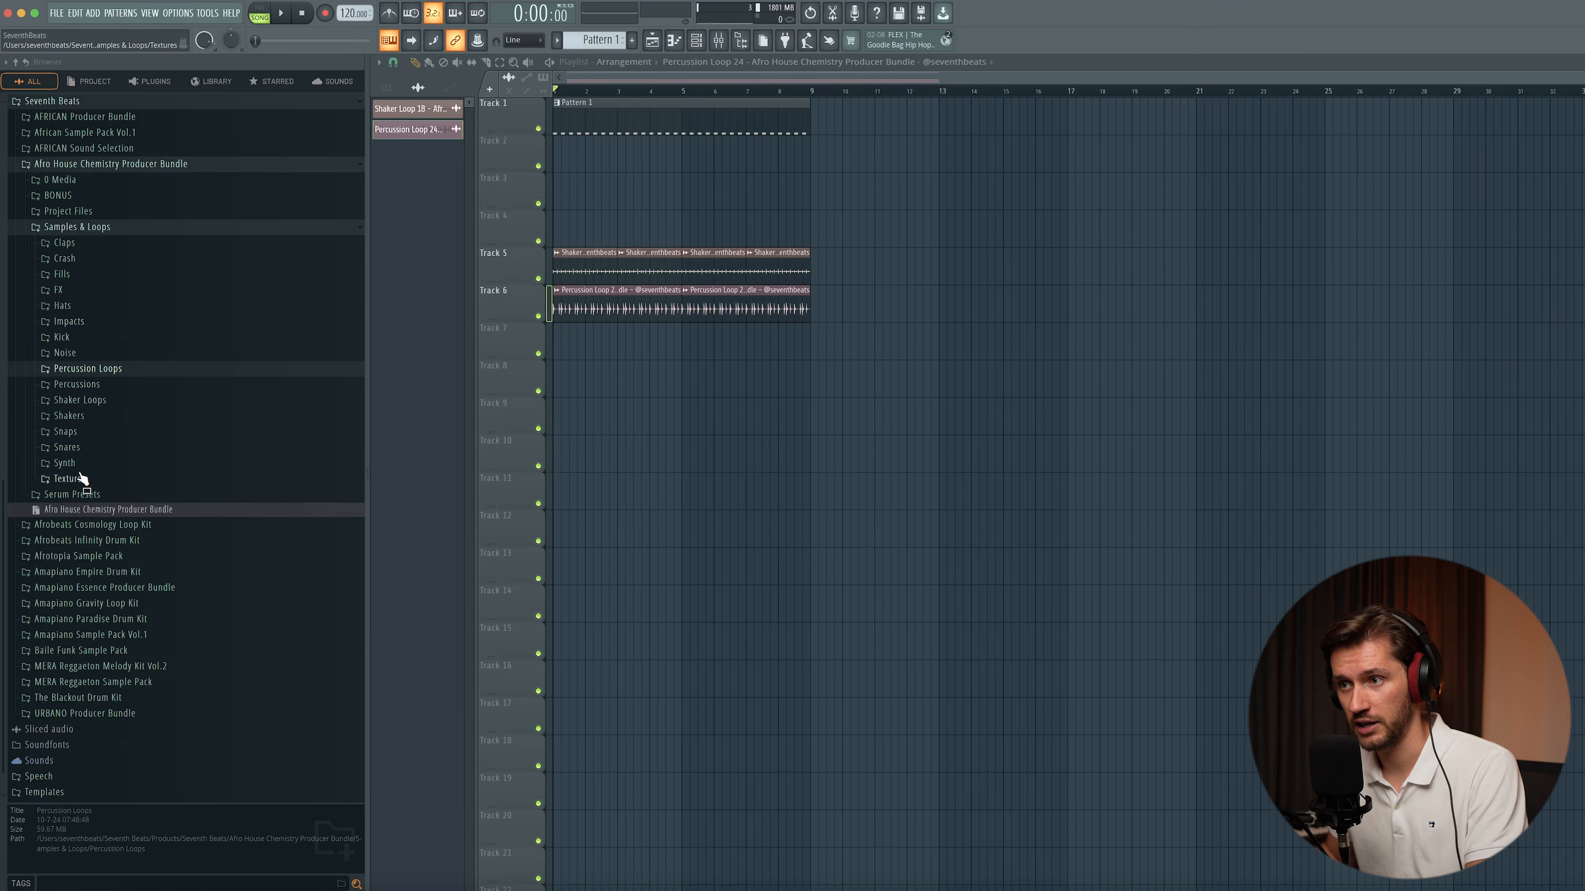
click(81, 478)
click(103, 553)
drag(387, 556, 560, 486)
click(523, 493)
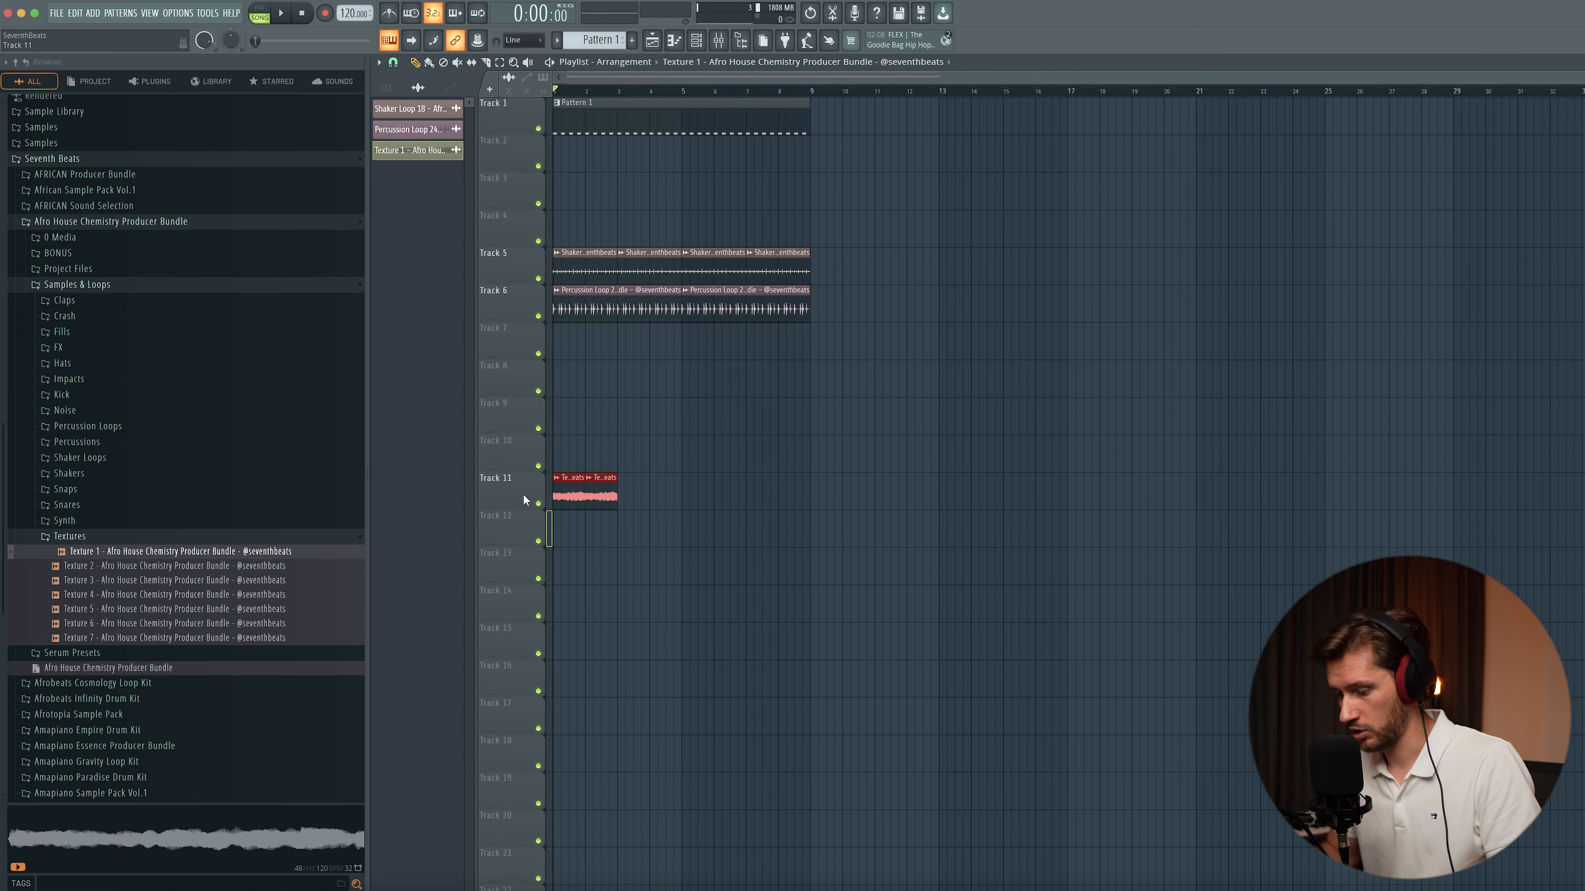
- Duplicate the Texture 1 clip along Track 11 until it fills eight bars
key(ctrl+b)
key(ctrl+b)
key(ctrl+b)
key(ctrl+b)
key(ctrl+b)
key(ctrl+b)
key(ctrl+b)
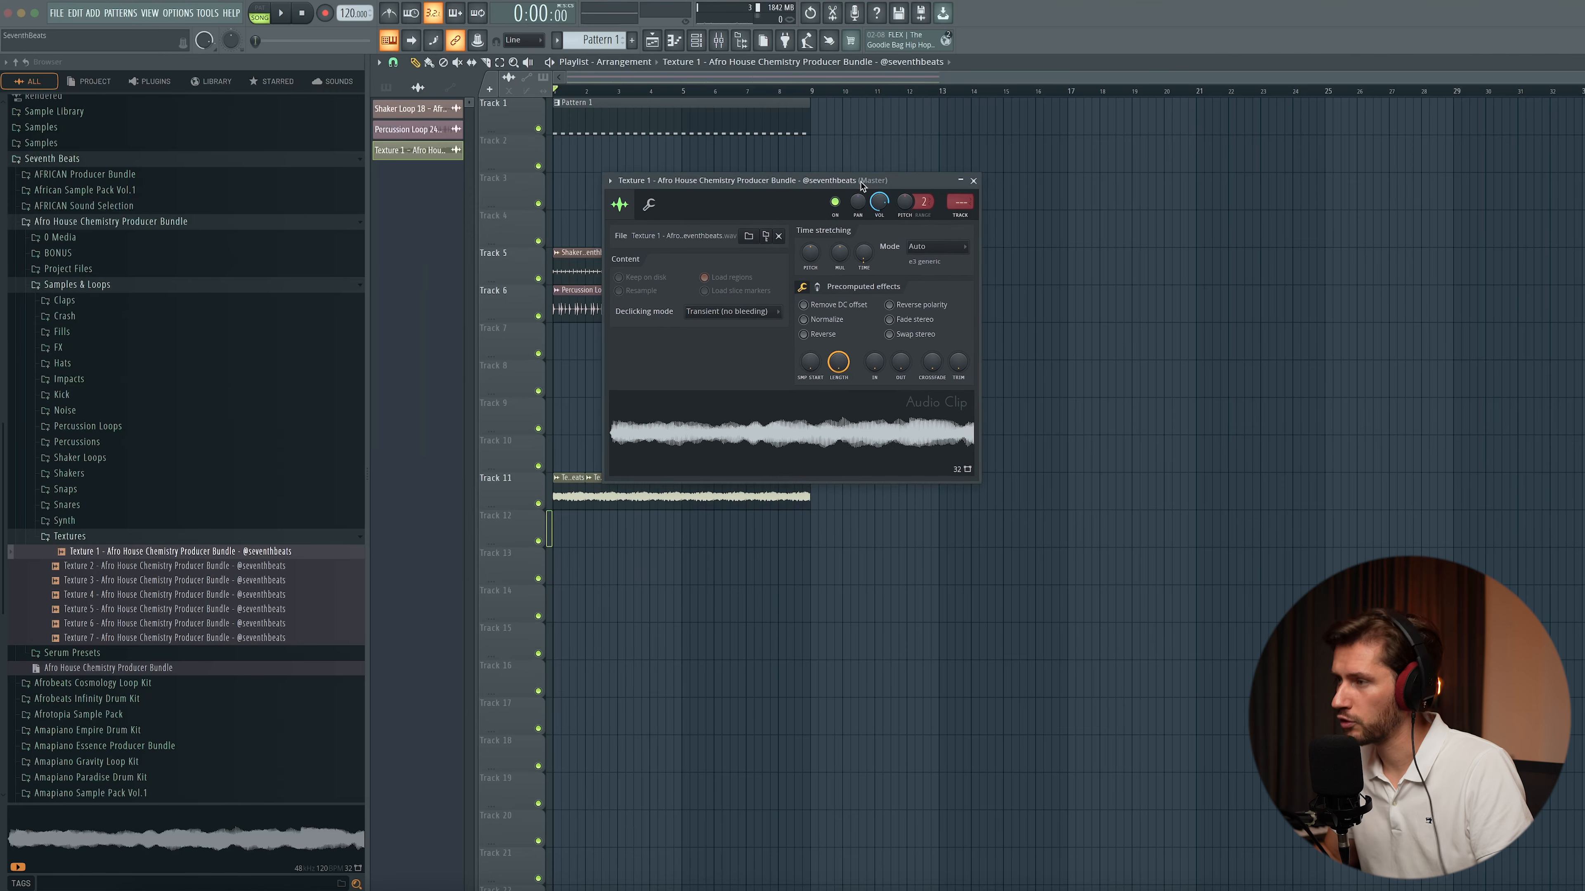
- Lower the Texture 1 clip's channel volume while listening to the arrangement
mouse_move(844, 177)
mouse_down()
mouse_move(808, 142)
mouse_move(844, 184)
mouse_up()
key(space)
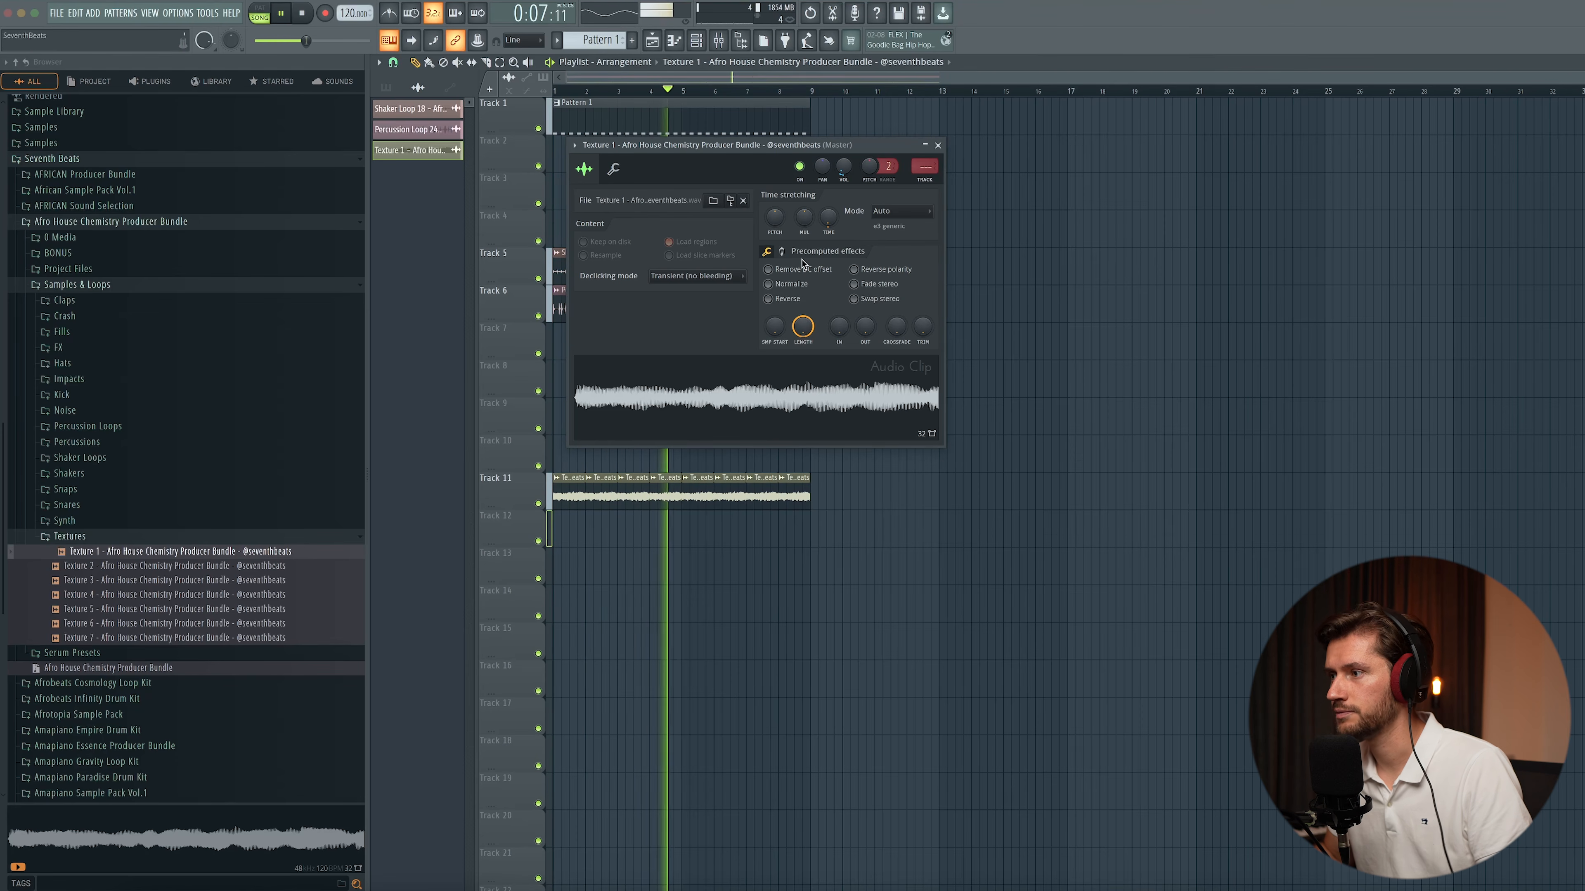
key(space)
- Set the Texture 1 clip's precomputed EQ balance to about -98% and play the result back
click(782, 252)
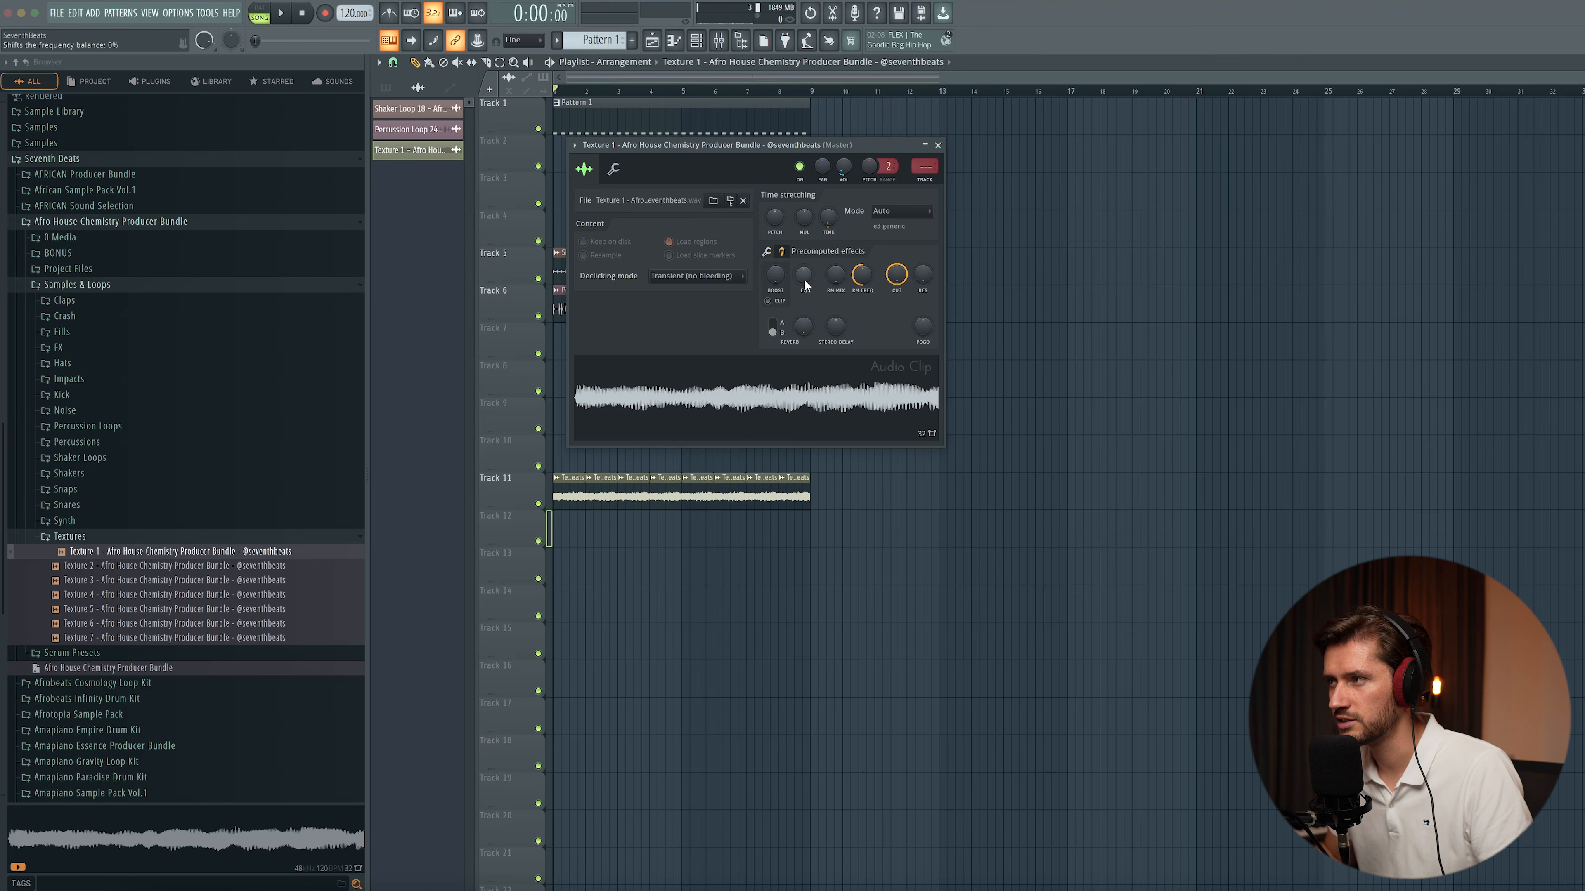
drag(806, 276, 806, 349)
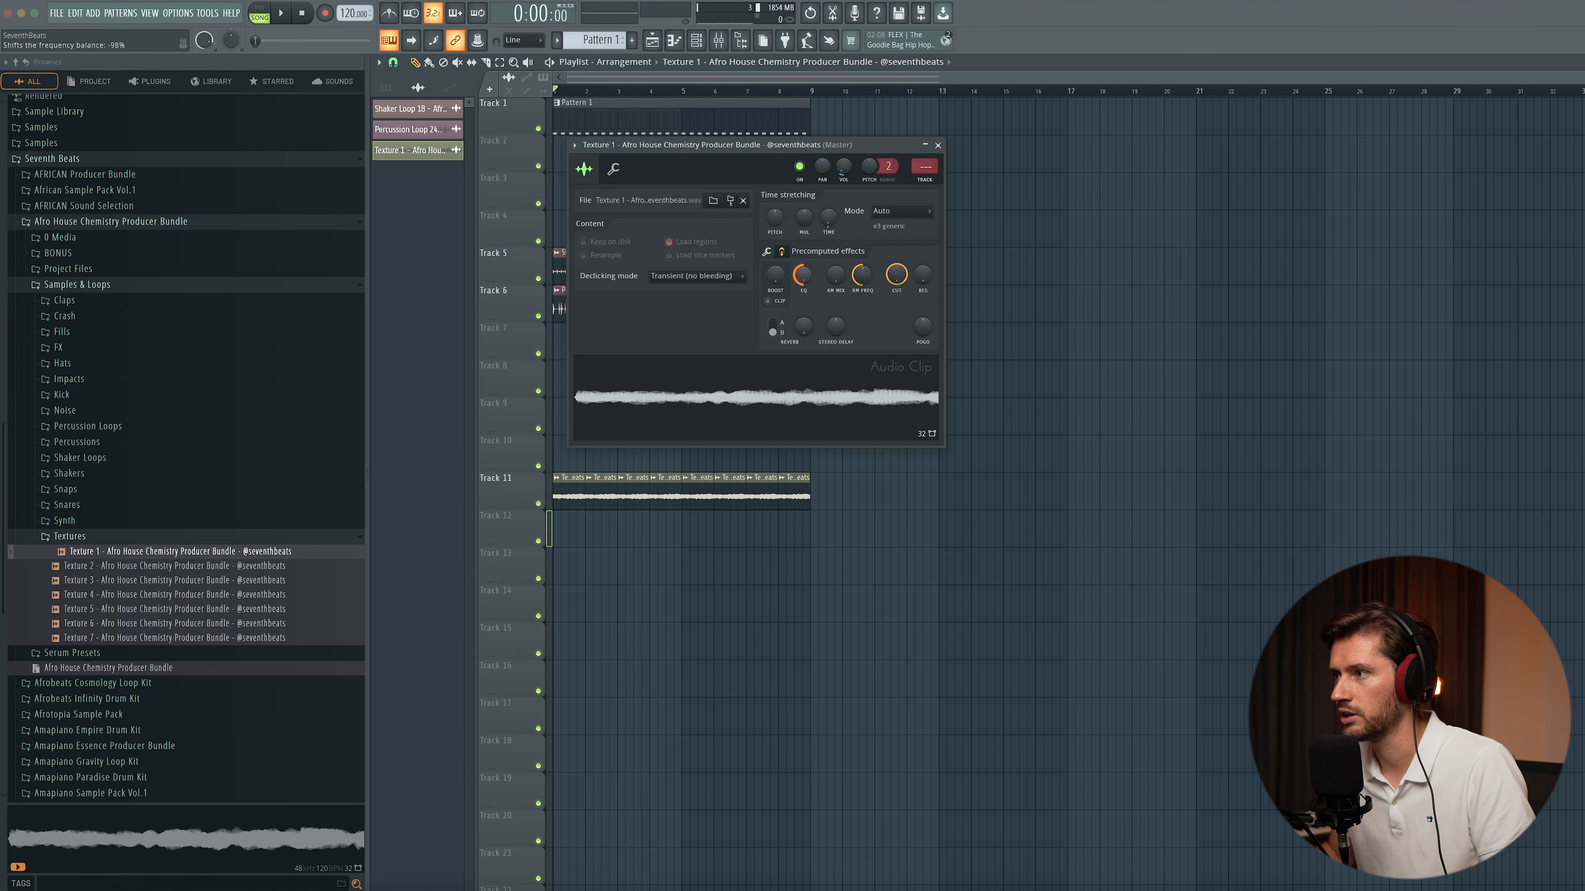
key(space)
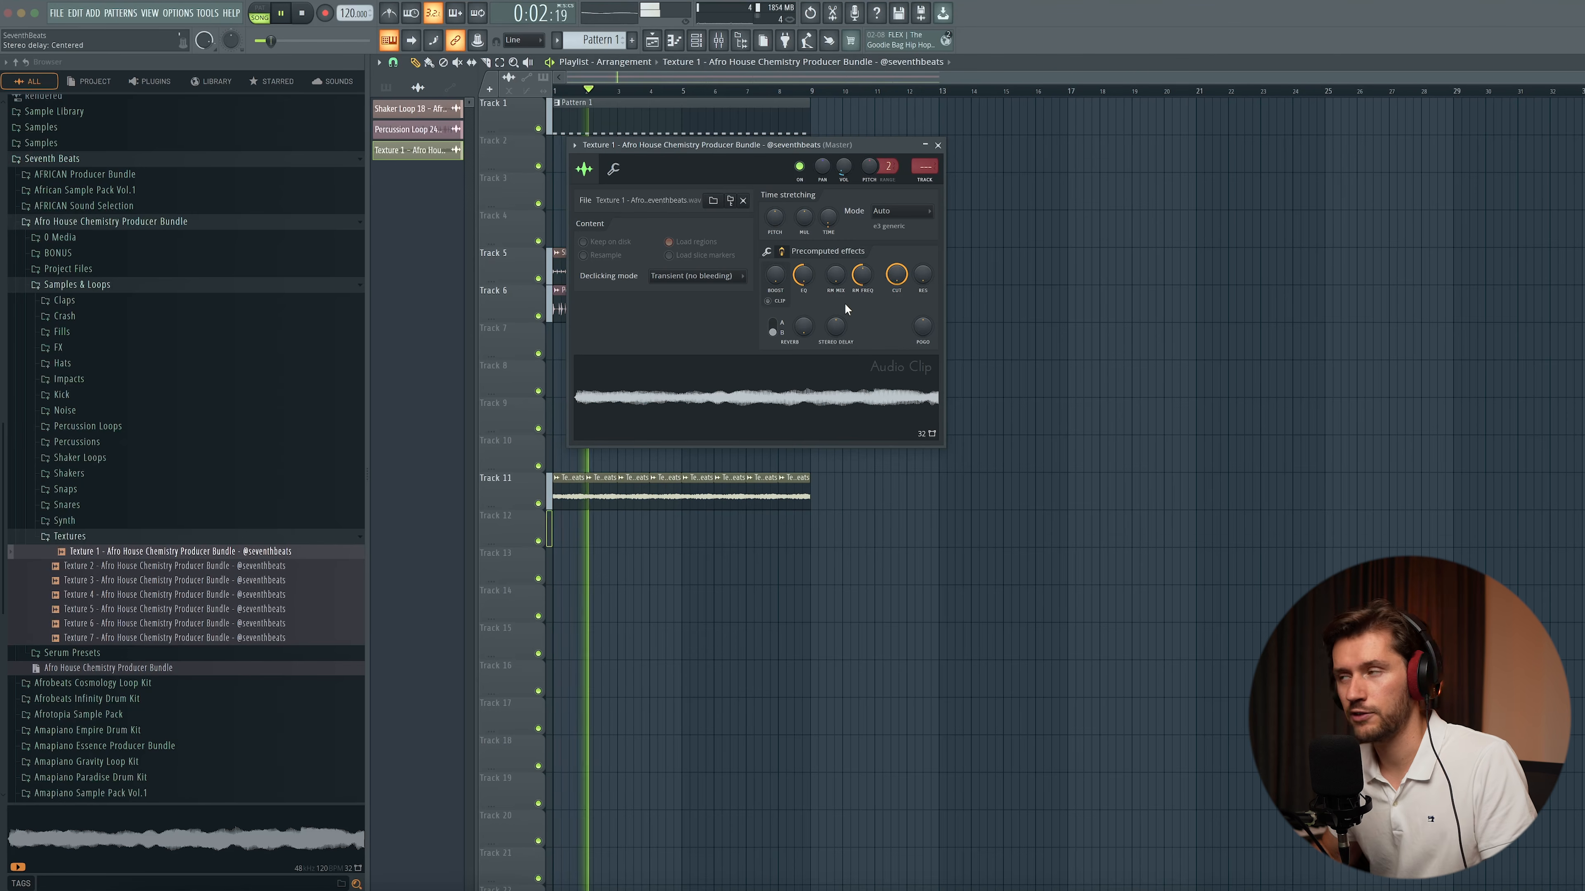
click(937, 145)
key(space)
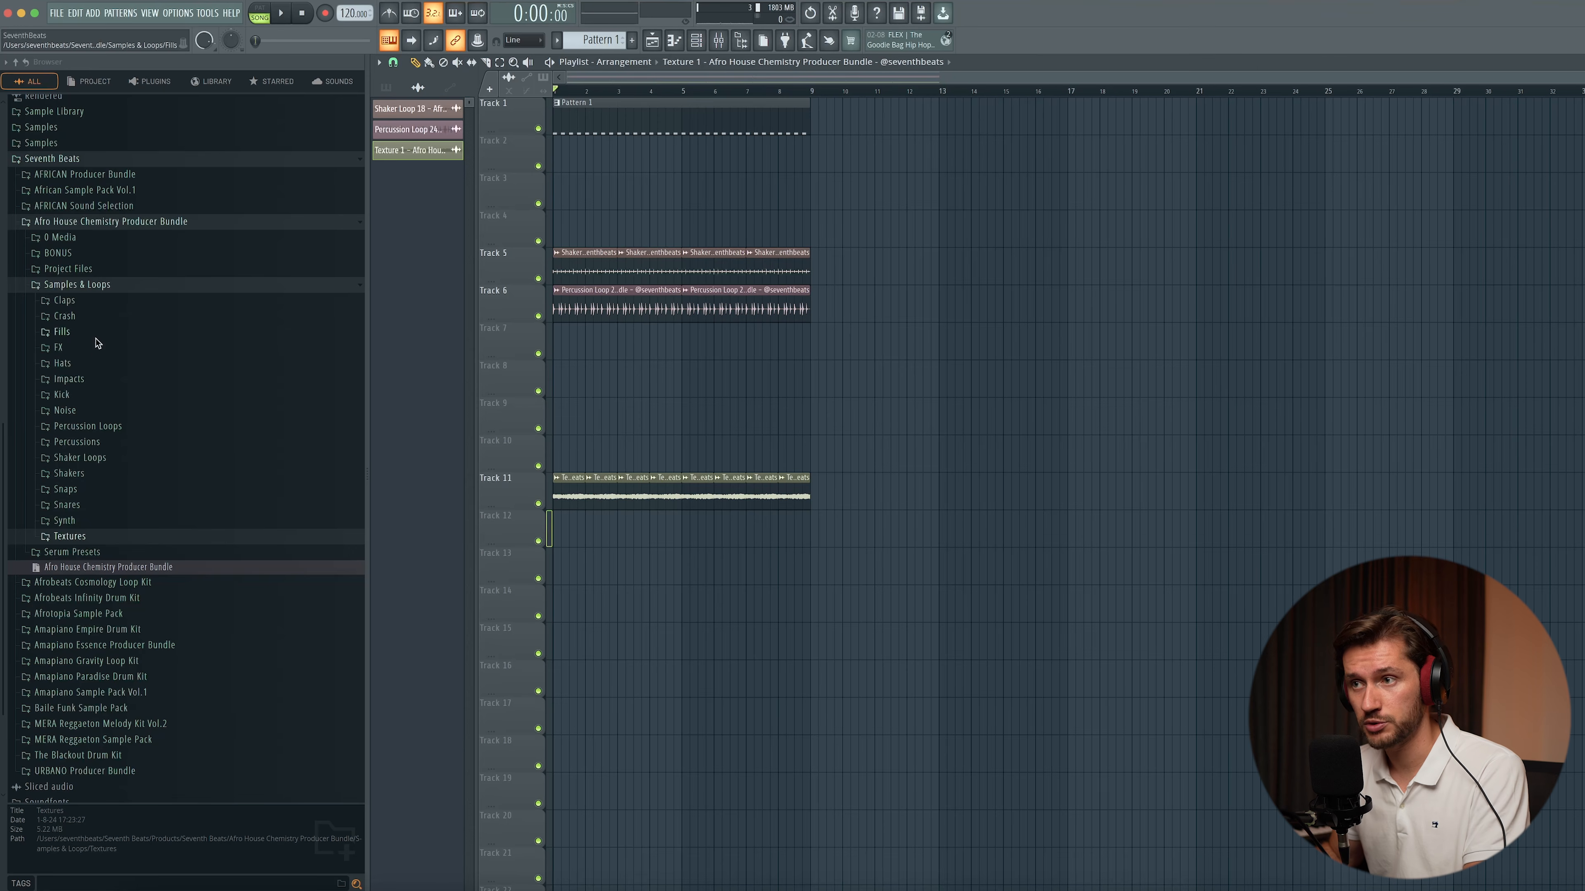
- Show the unsorted channels in the channel rack and add Hat 17 from the Hats folder below the kick
click(62, 363)
click(144, 450)
click(695, 41)
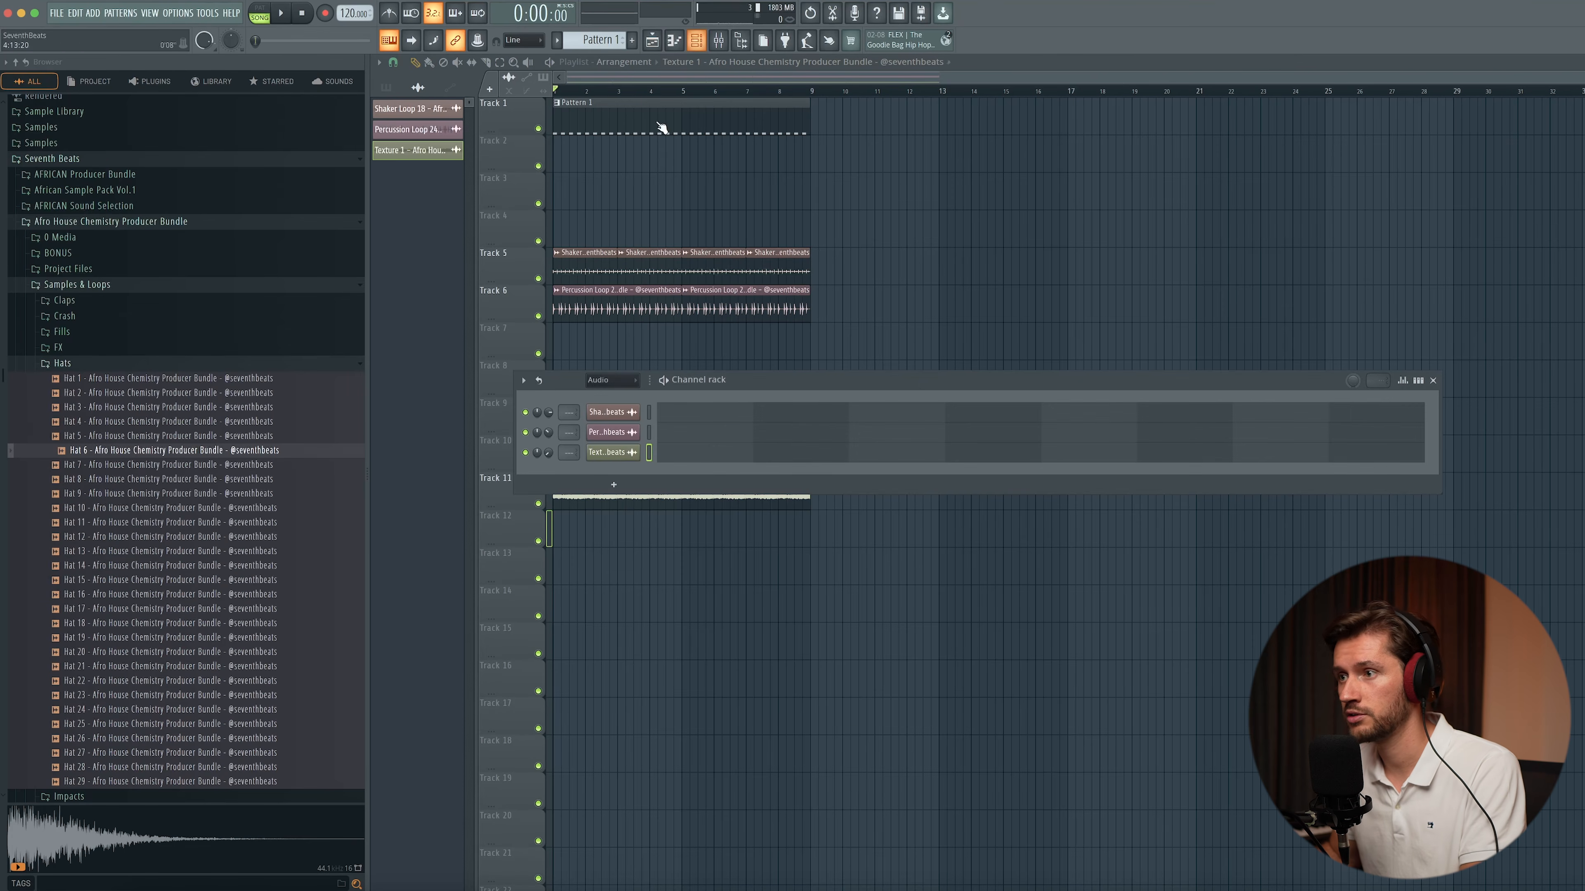
click(609, 425)
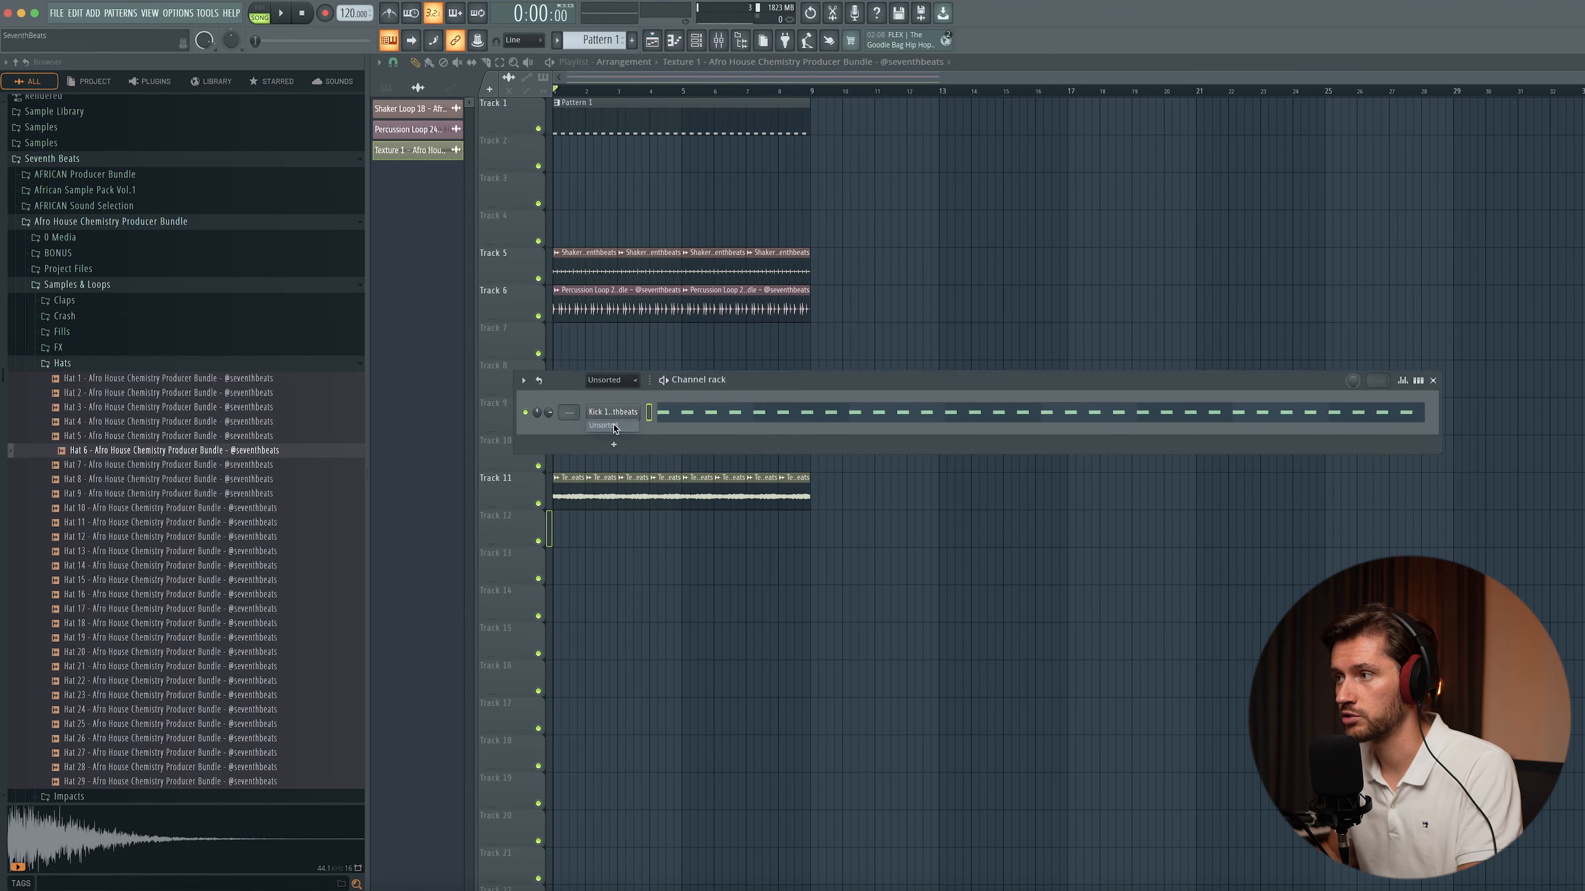
drag(732, 378, 709, 404)
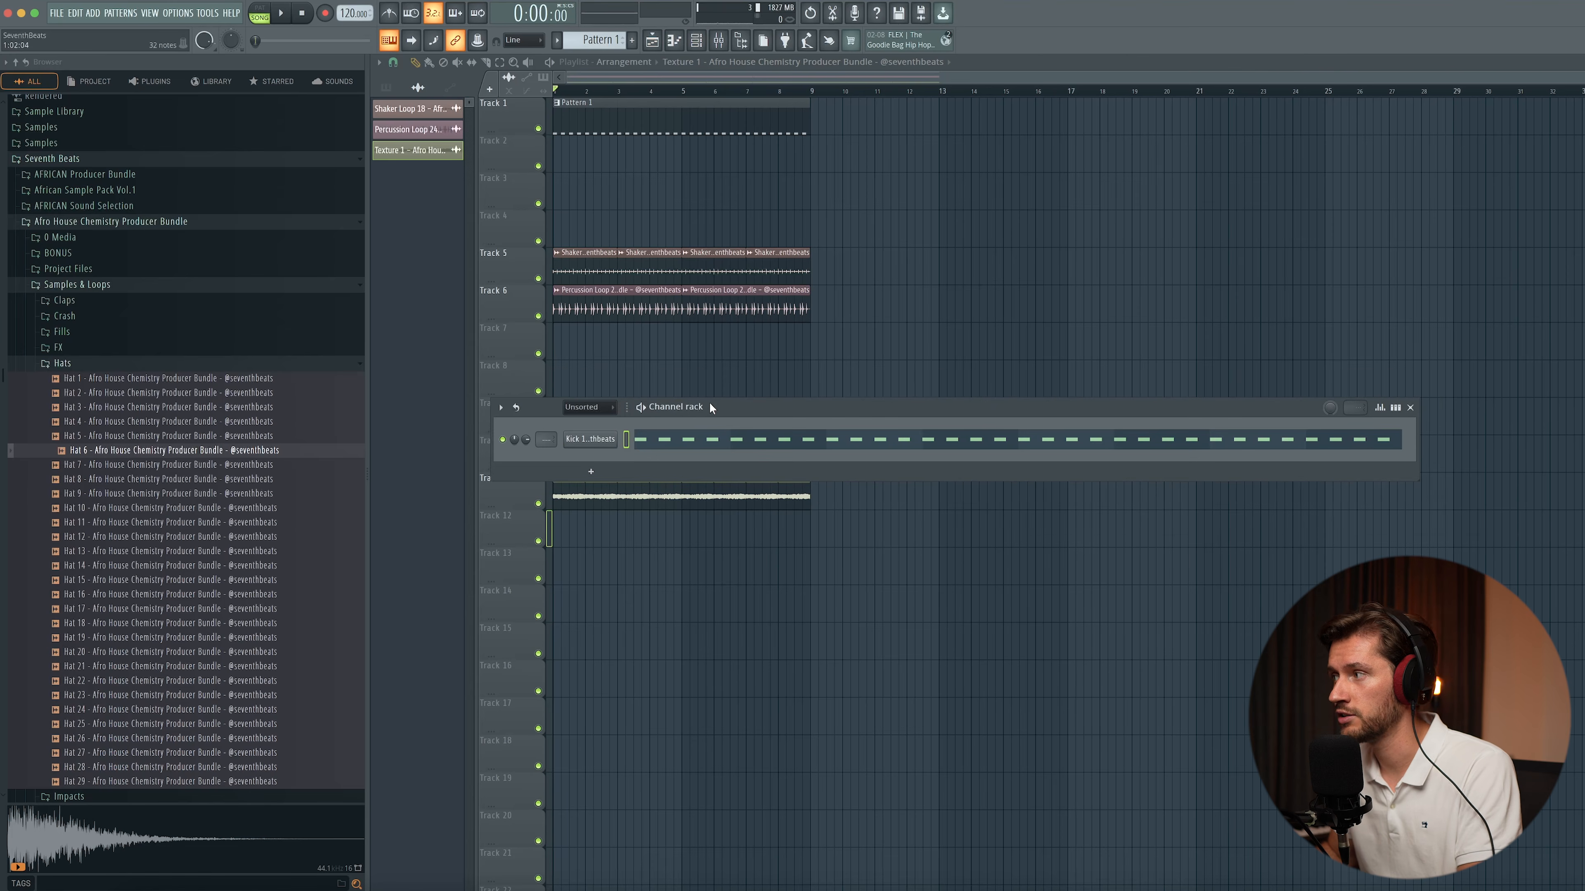
click(132, 613)
drag(503, 492, 581, 469)
- Draw four consecutive eighth-note hats at the start of Hat 17's piano roll, with lower velocity on the first and third
key(F7)
click(435, 399)
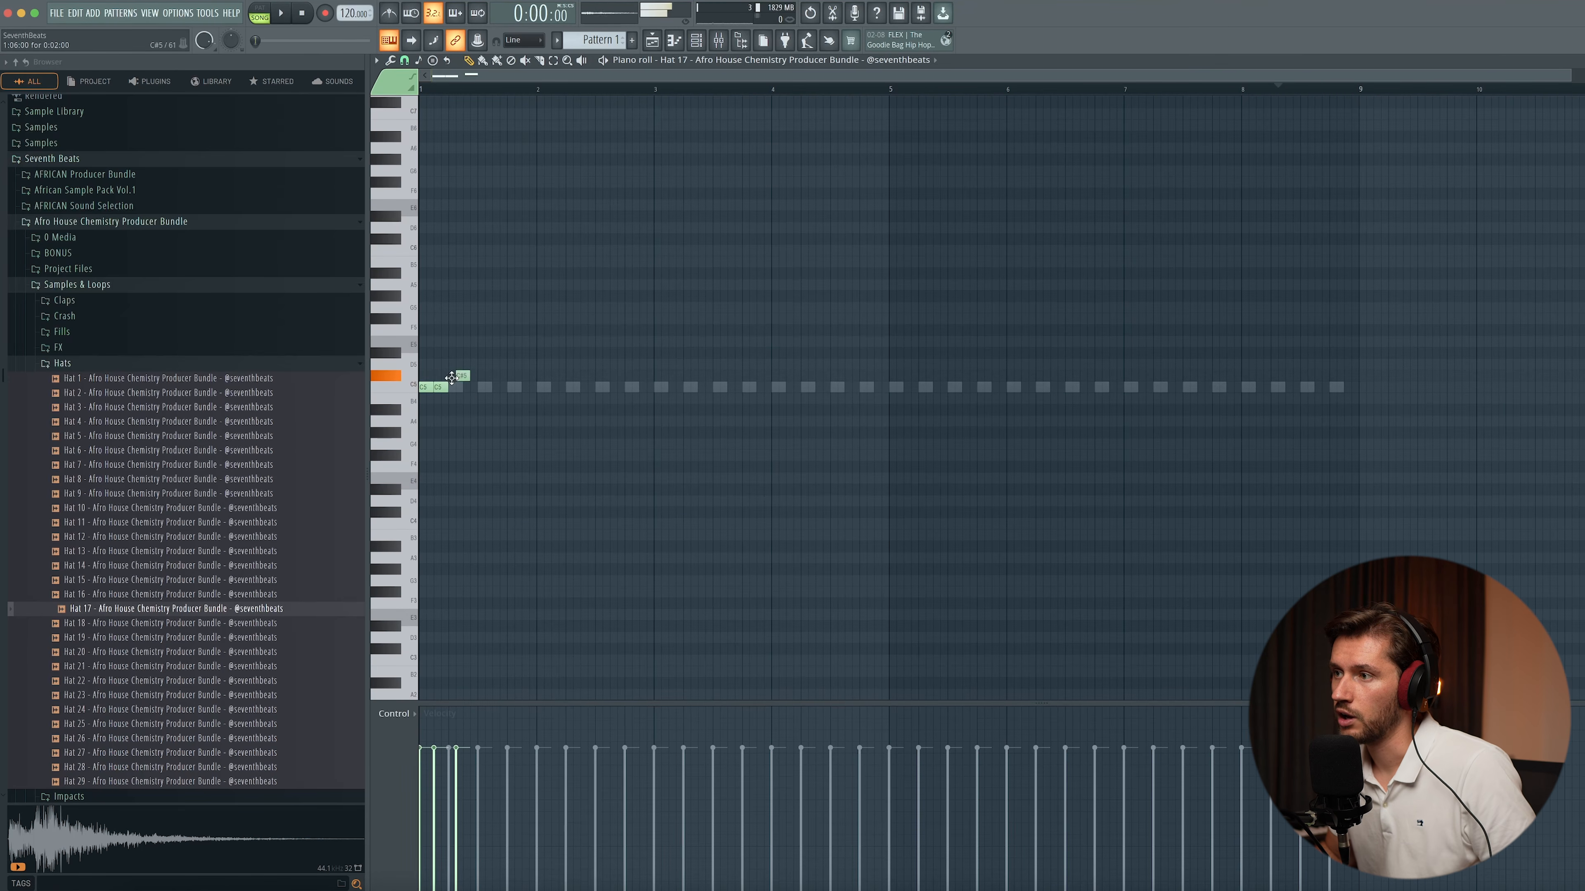
scroll(945, 450, up, 3)
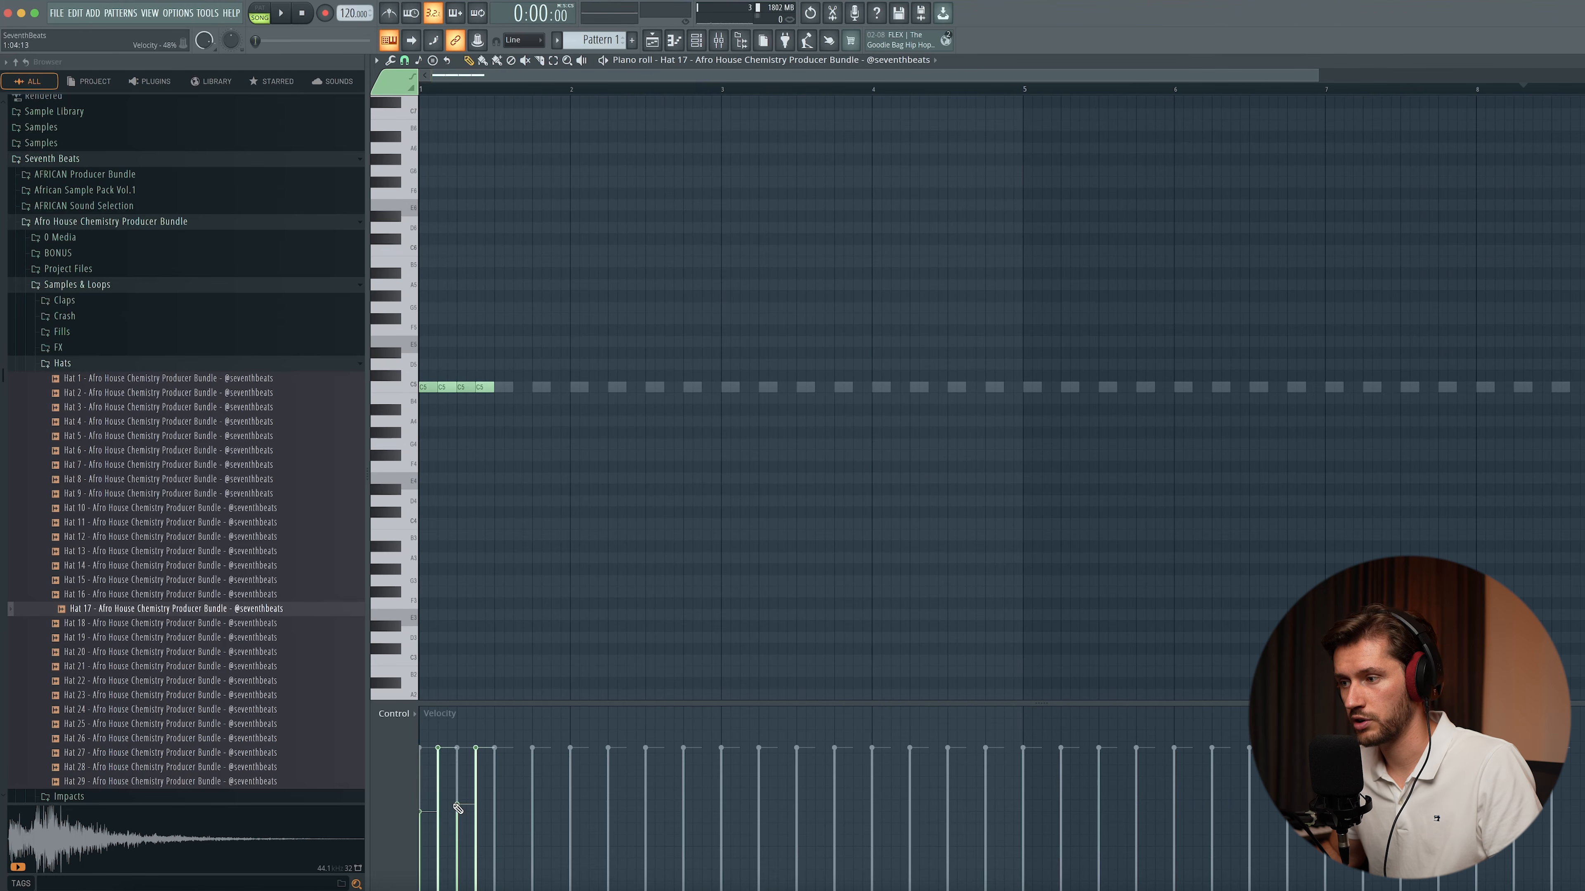
- Duplicate the two-beat hat pattern until it fills four bars and play it with the other sounds
key(ctrl+a)
key(ctrl+b)
key(ctrl+b)
key(ctrl+b)
key(ctrl+b)
key(ctrl+b)
key(ctrl+b)
key(ctrl+b)
scroll(225, 119, up, 3)
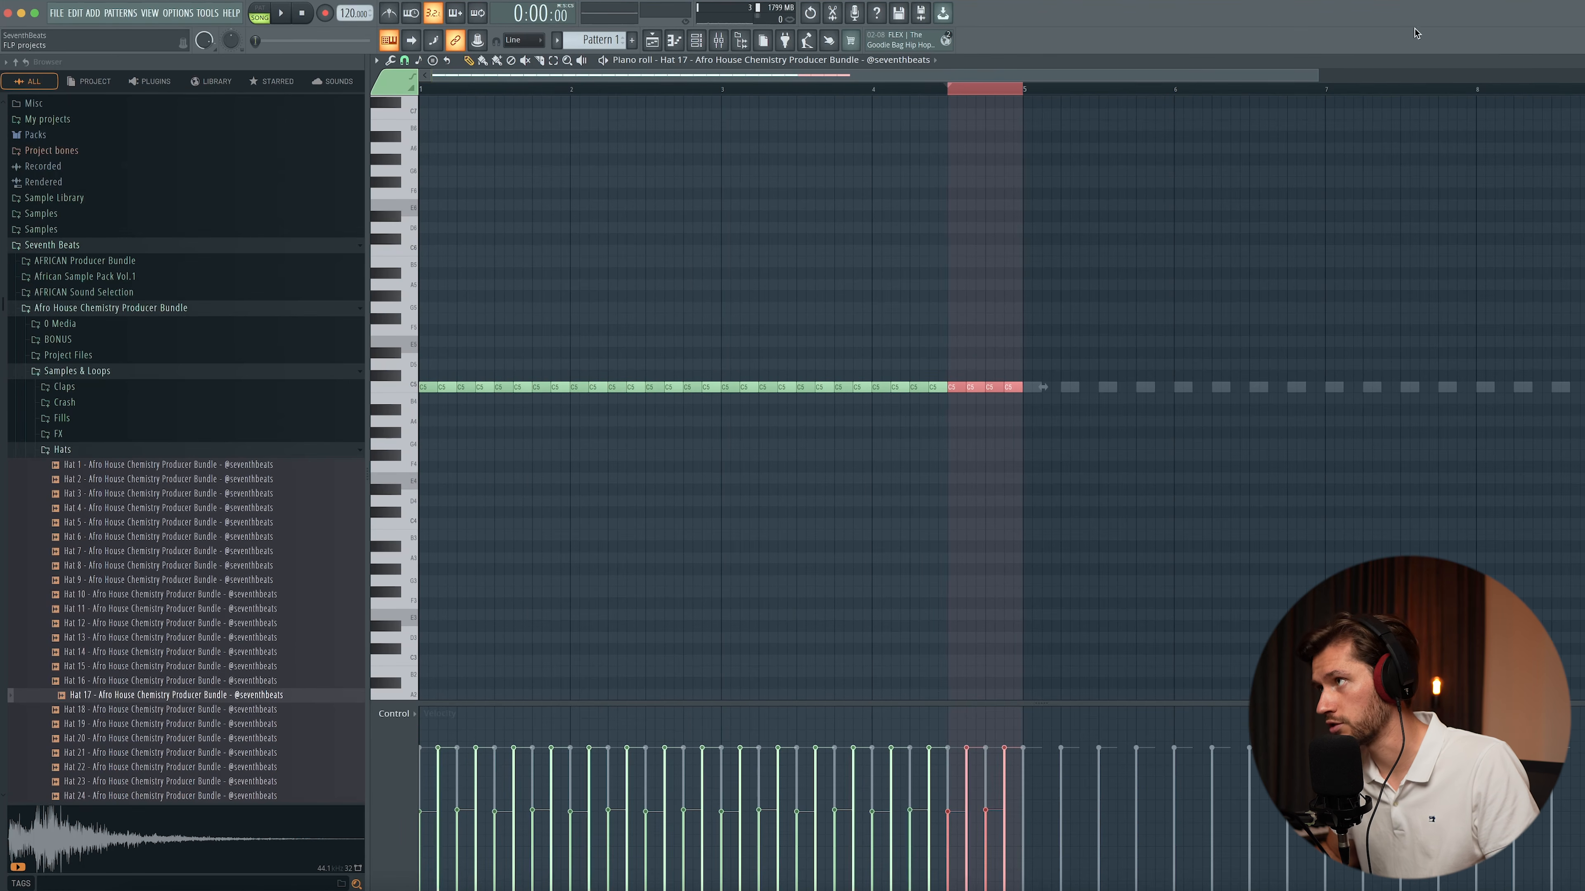
ctrl+click(978, 99)
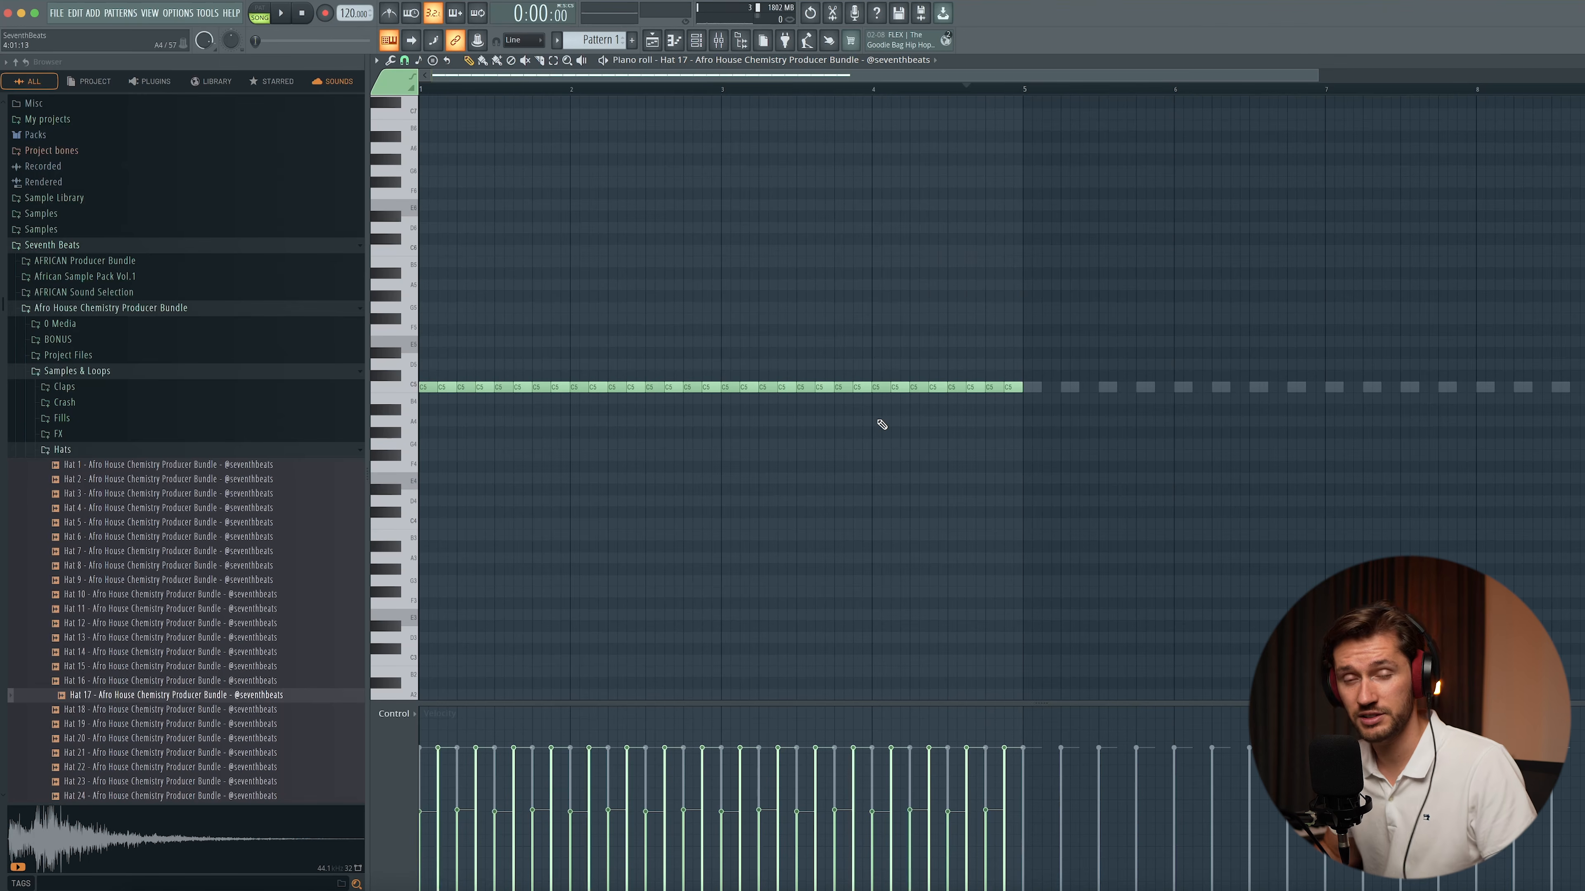
key(space)
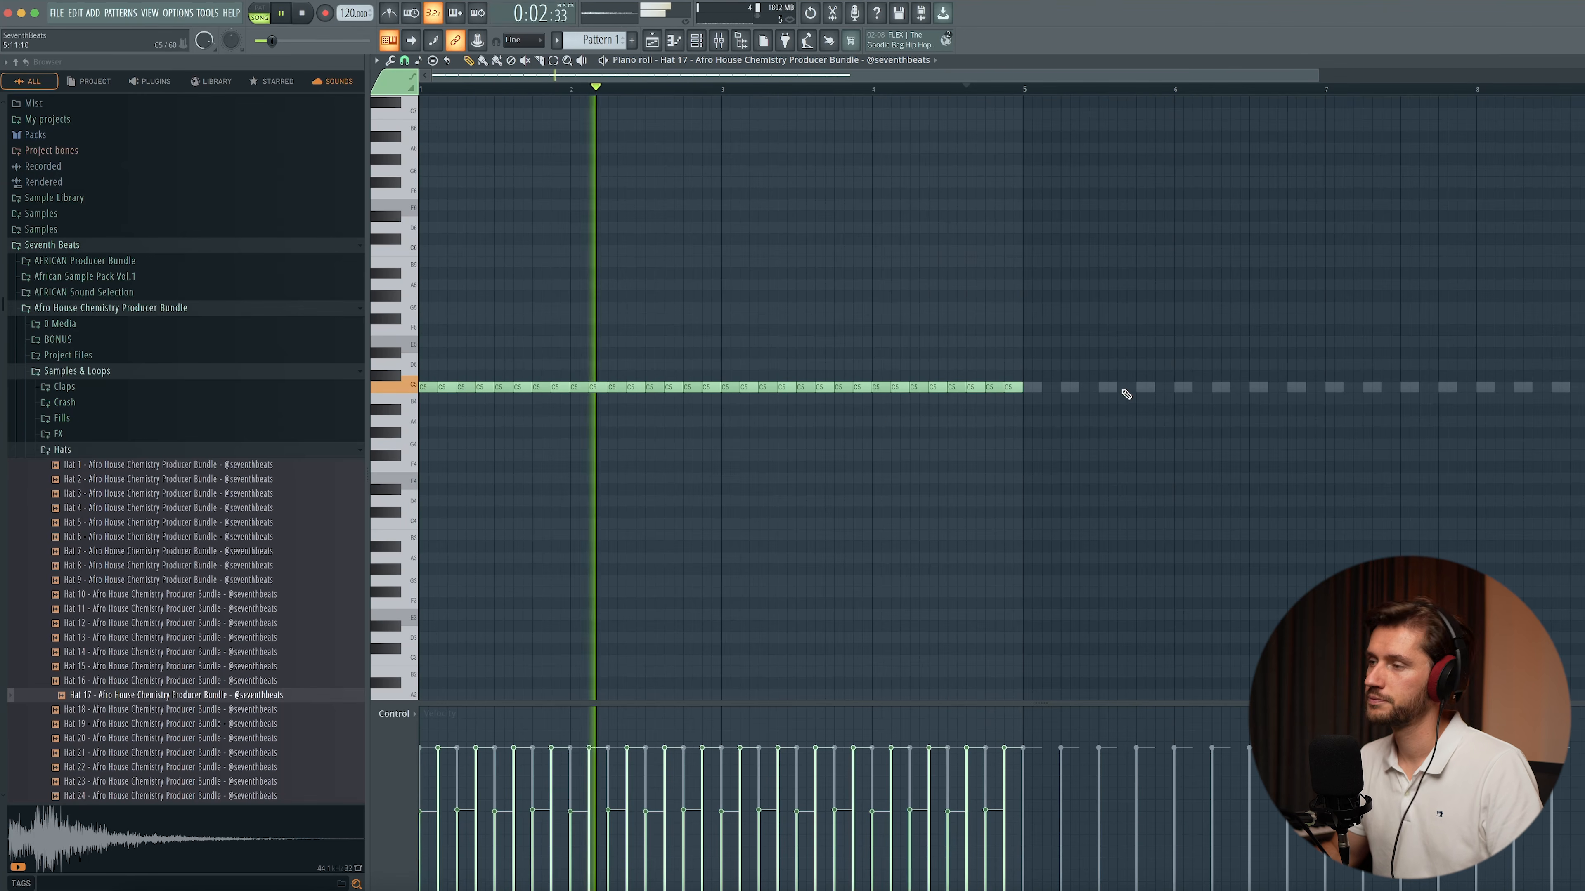
key(space)
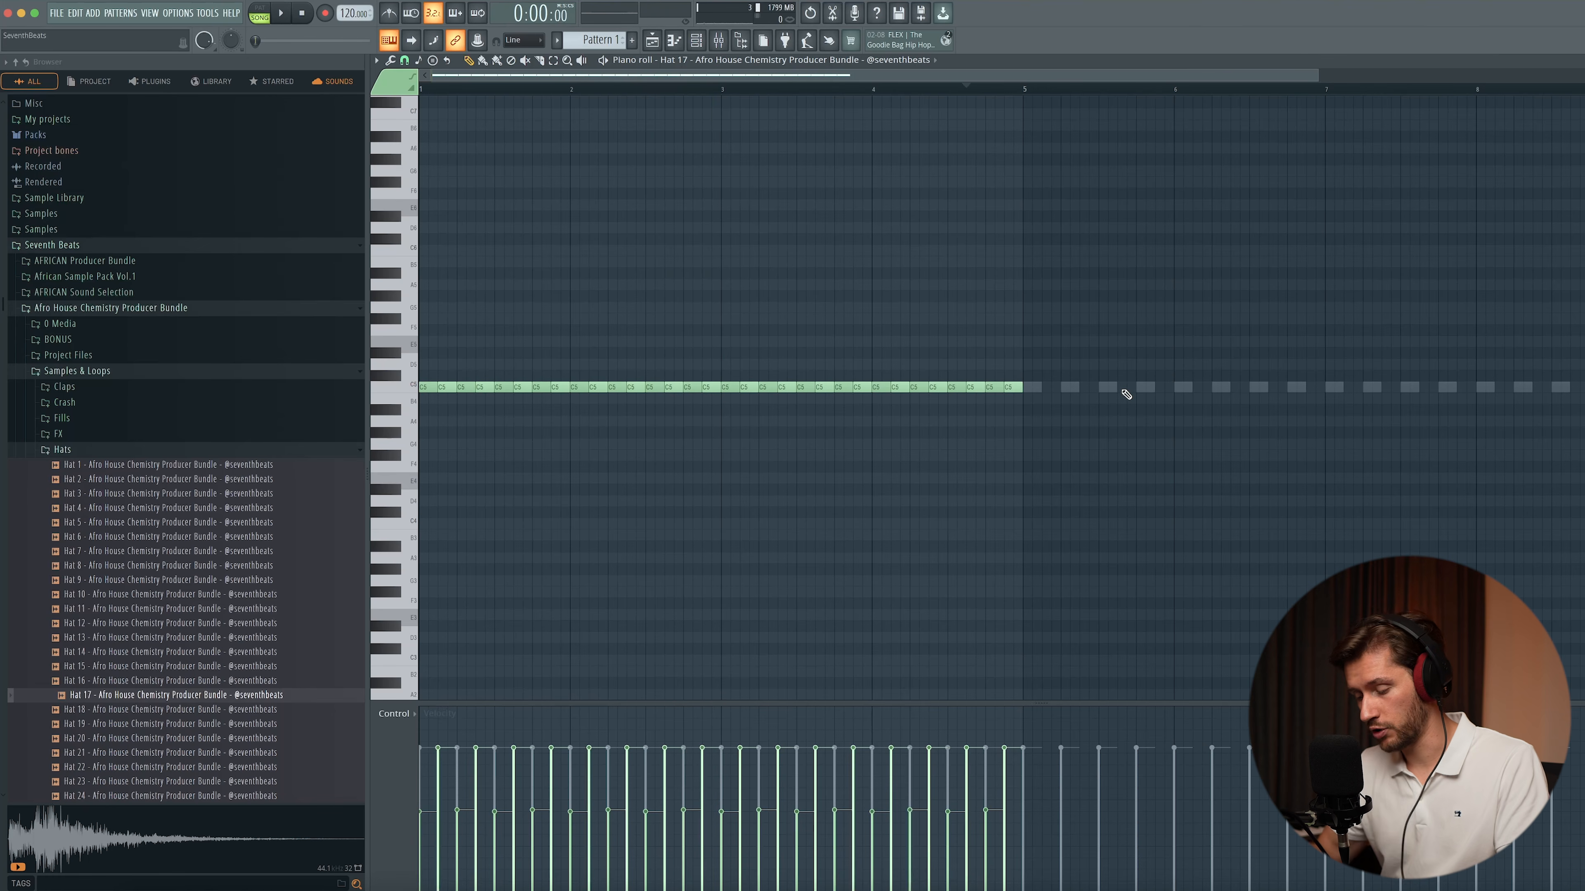
- Randomize the selected hat notes' velocities by about 18% with the piano roll randomizer and play the groove
key(alt+r)
drag(830, 511, 829, 526)
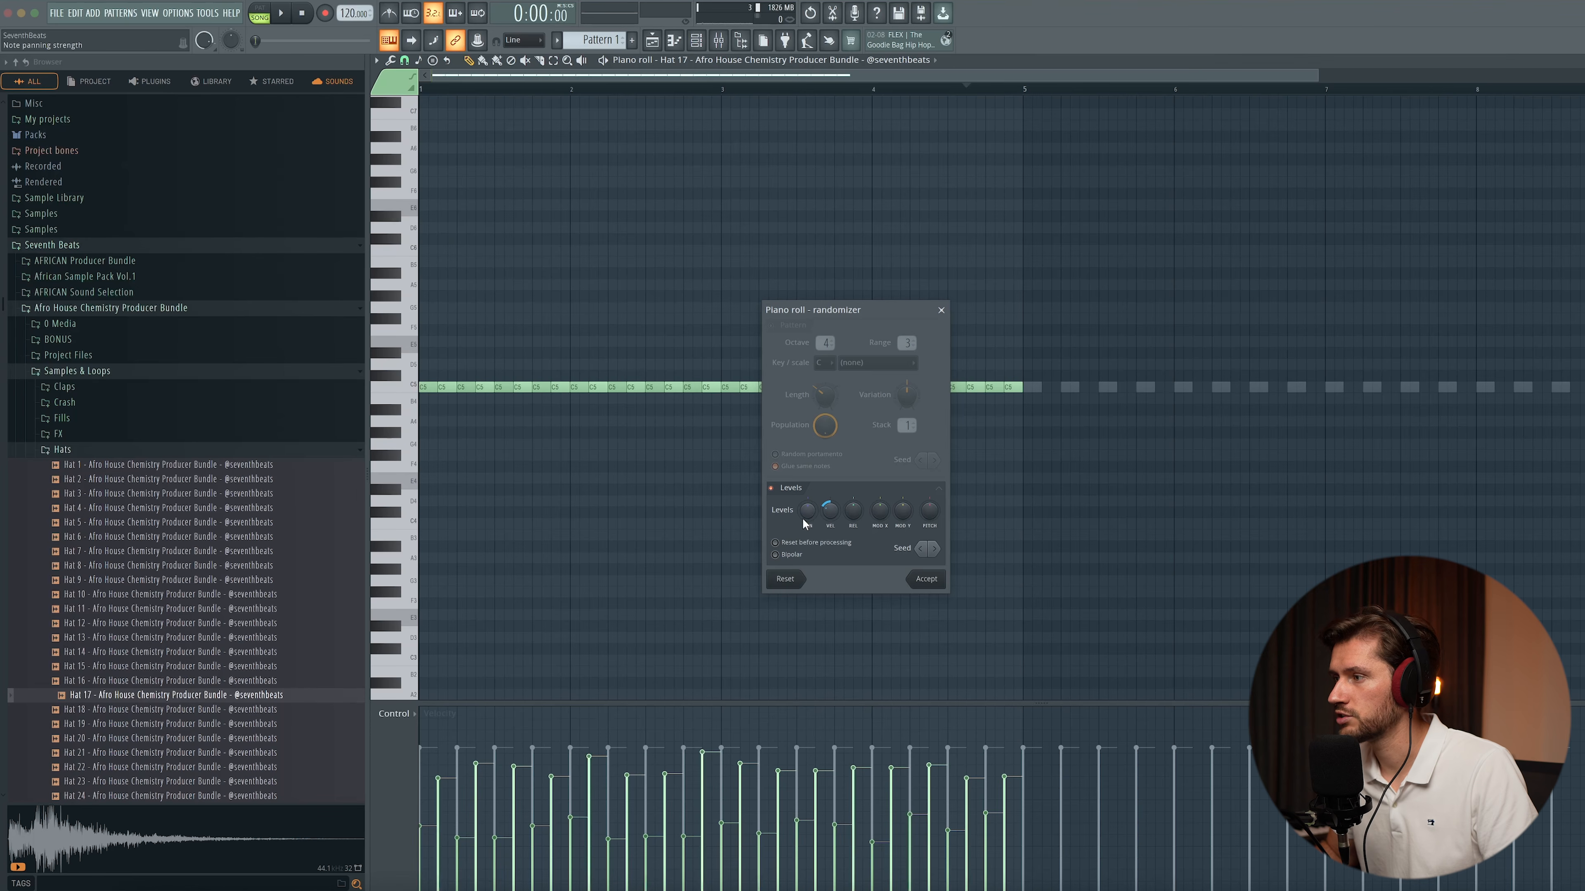
drag(830, 512, 830, 518)
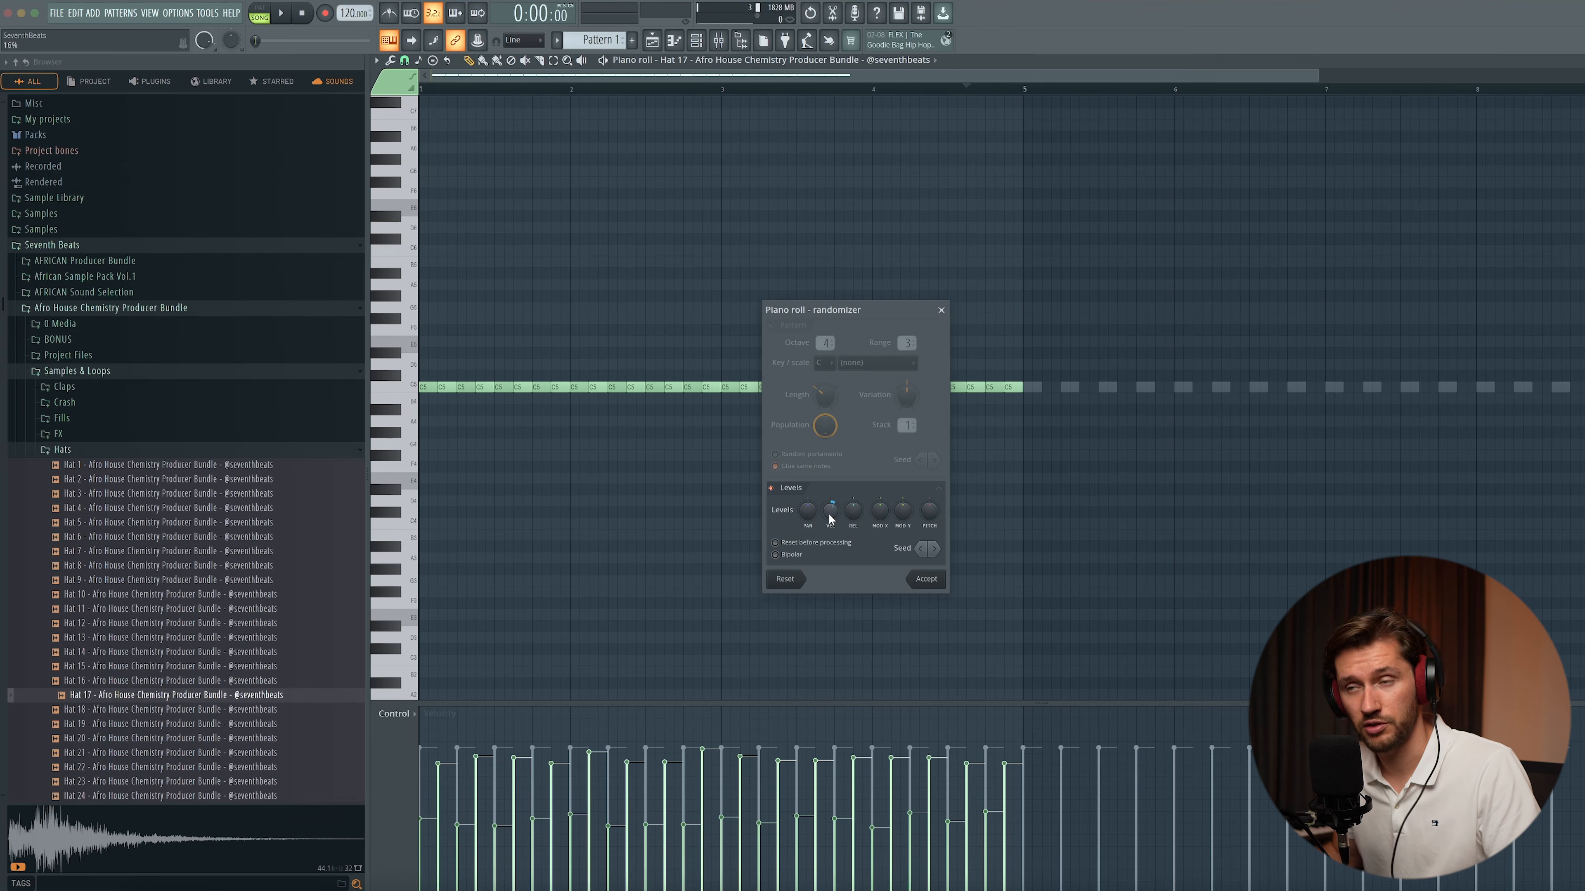
key(Return)
key(space)
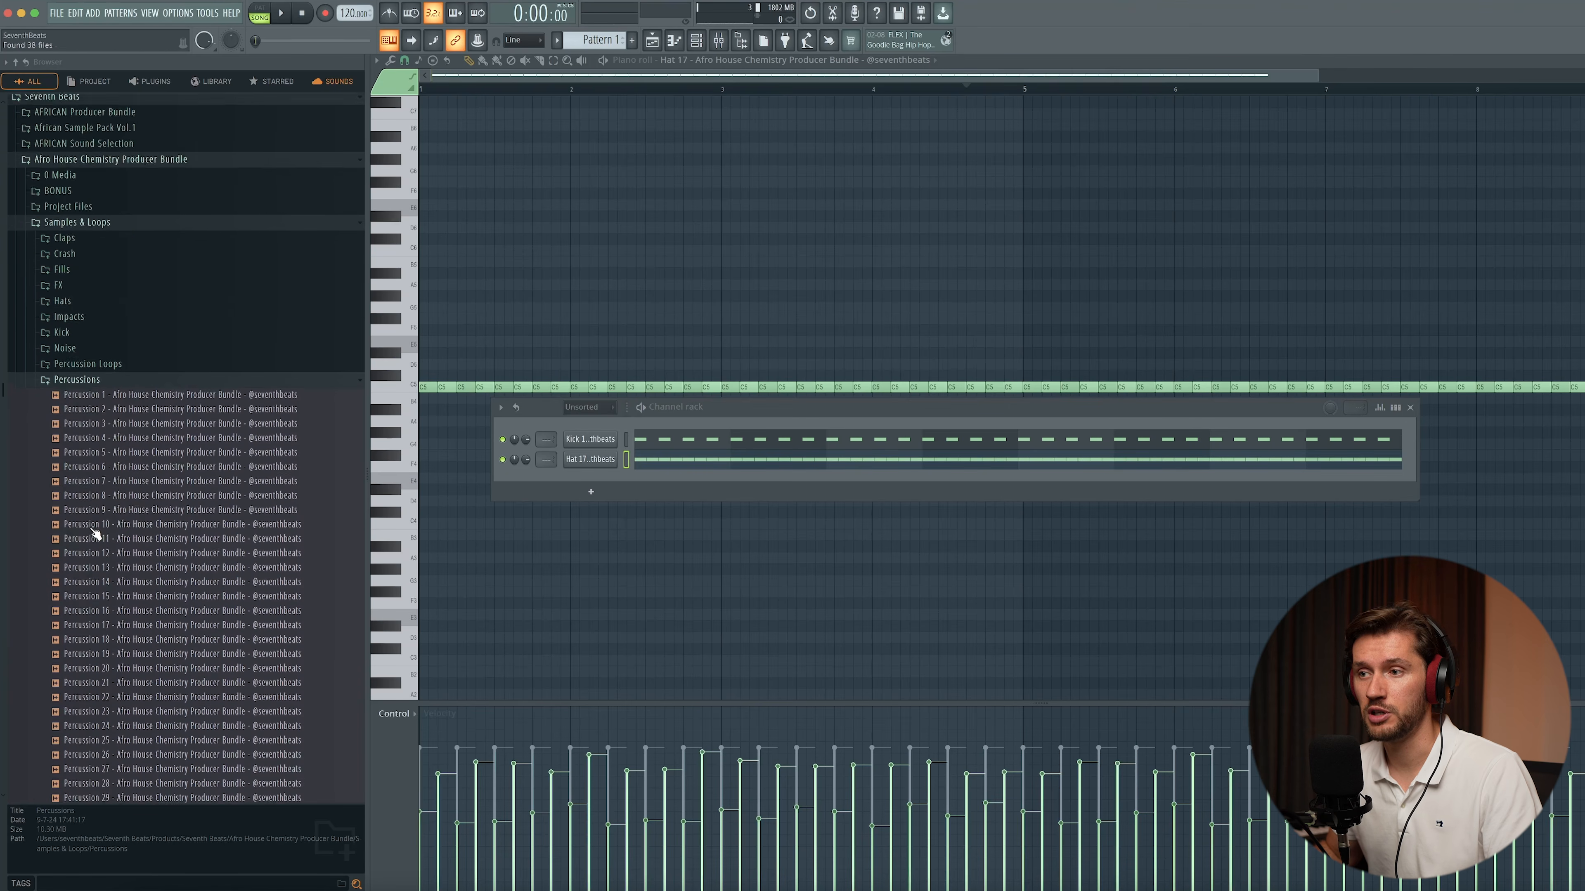
- Audition the Percussions samples, add Percussion 36, and place a hit on the off-beat after beat 2 of all eight bars
scroll(94, 532, down, 6)
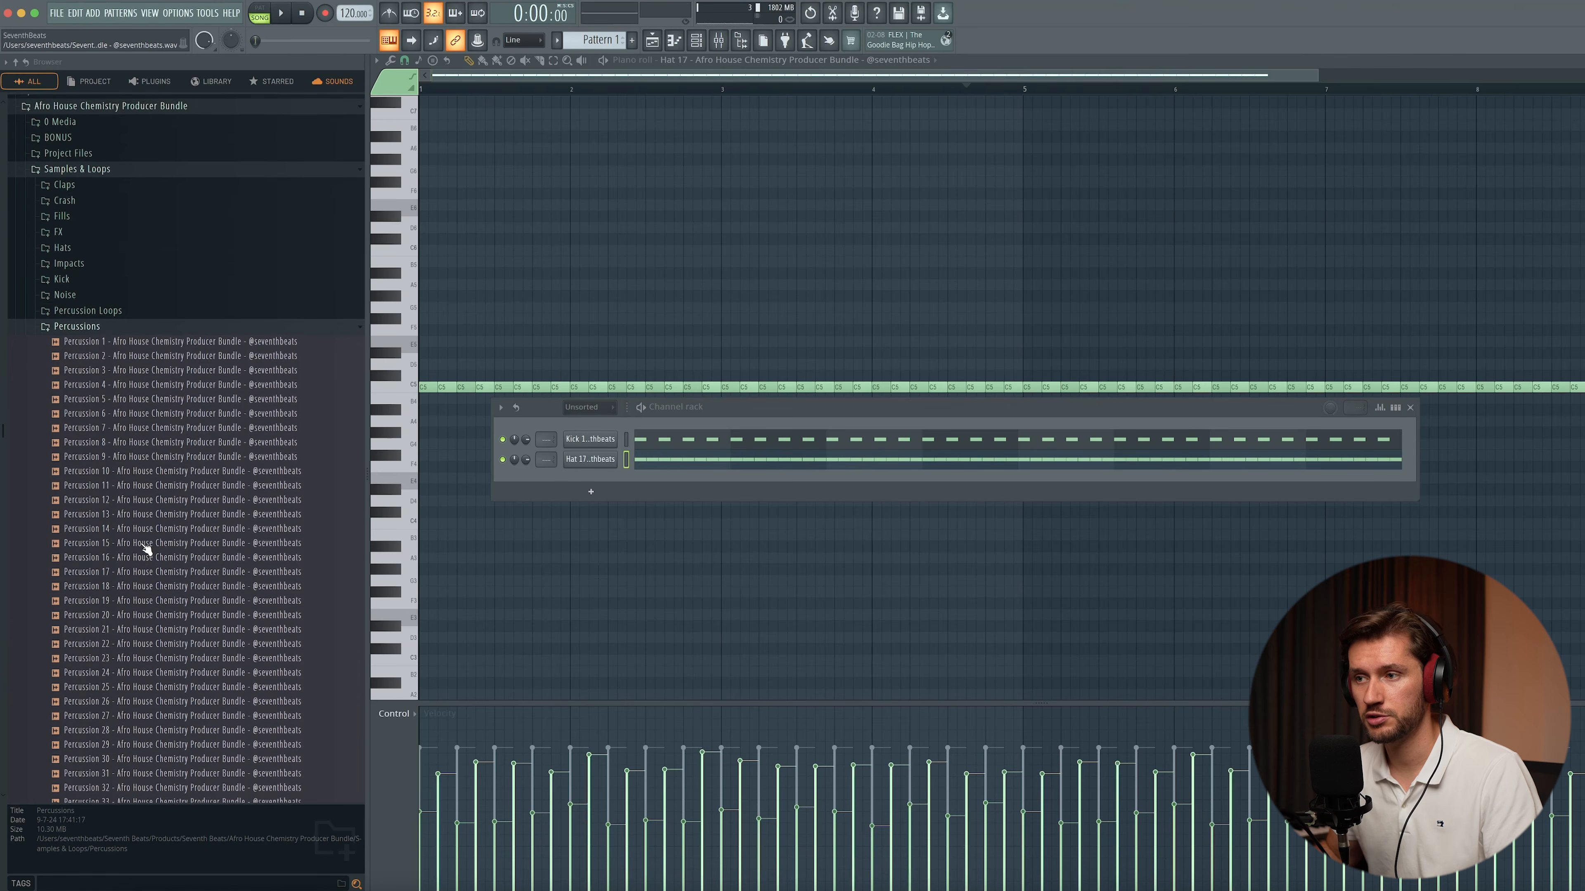
click(147, 631)
click(151, 674)
click(132, 718)
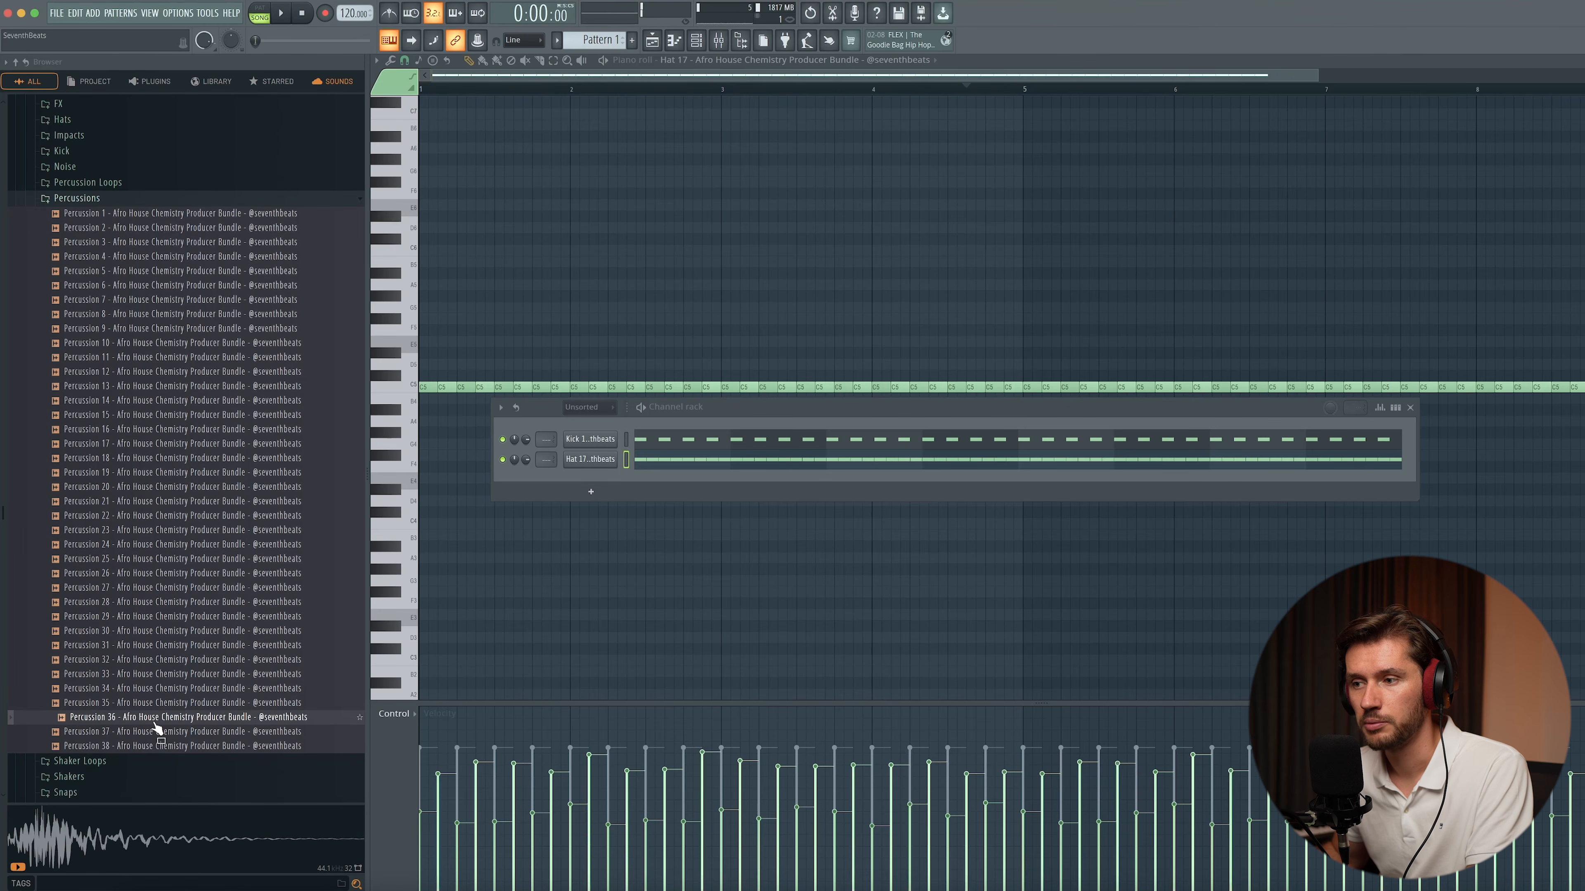
drag(177, 686, 619, 504)
click(144, 732)
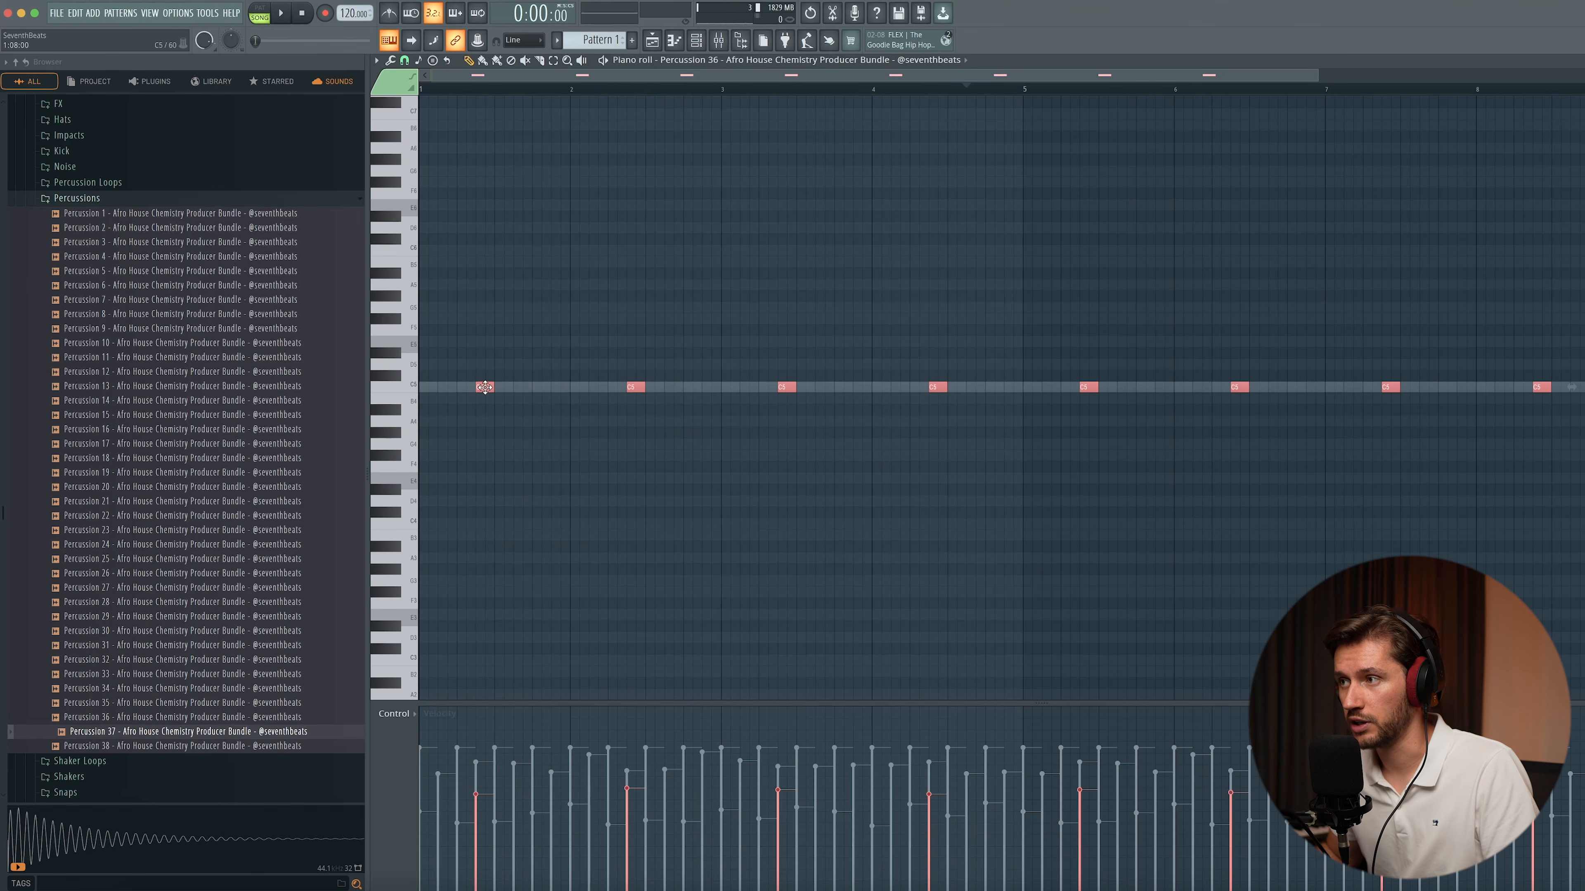
- Try the Percussion 36 hits two beats later in every bar, compare both placements in playback, and move the hits back
drag(484, 387, 562, 385)
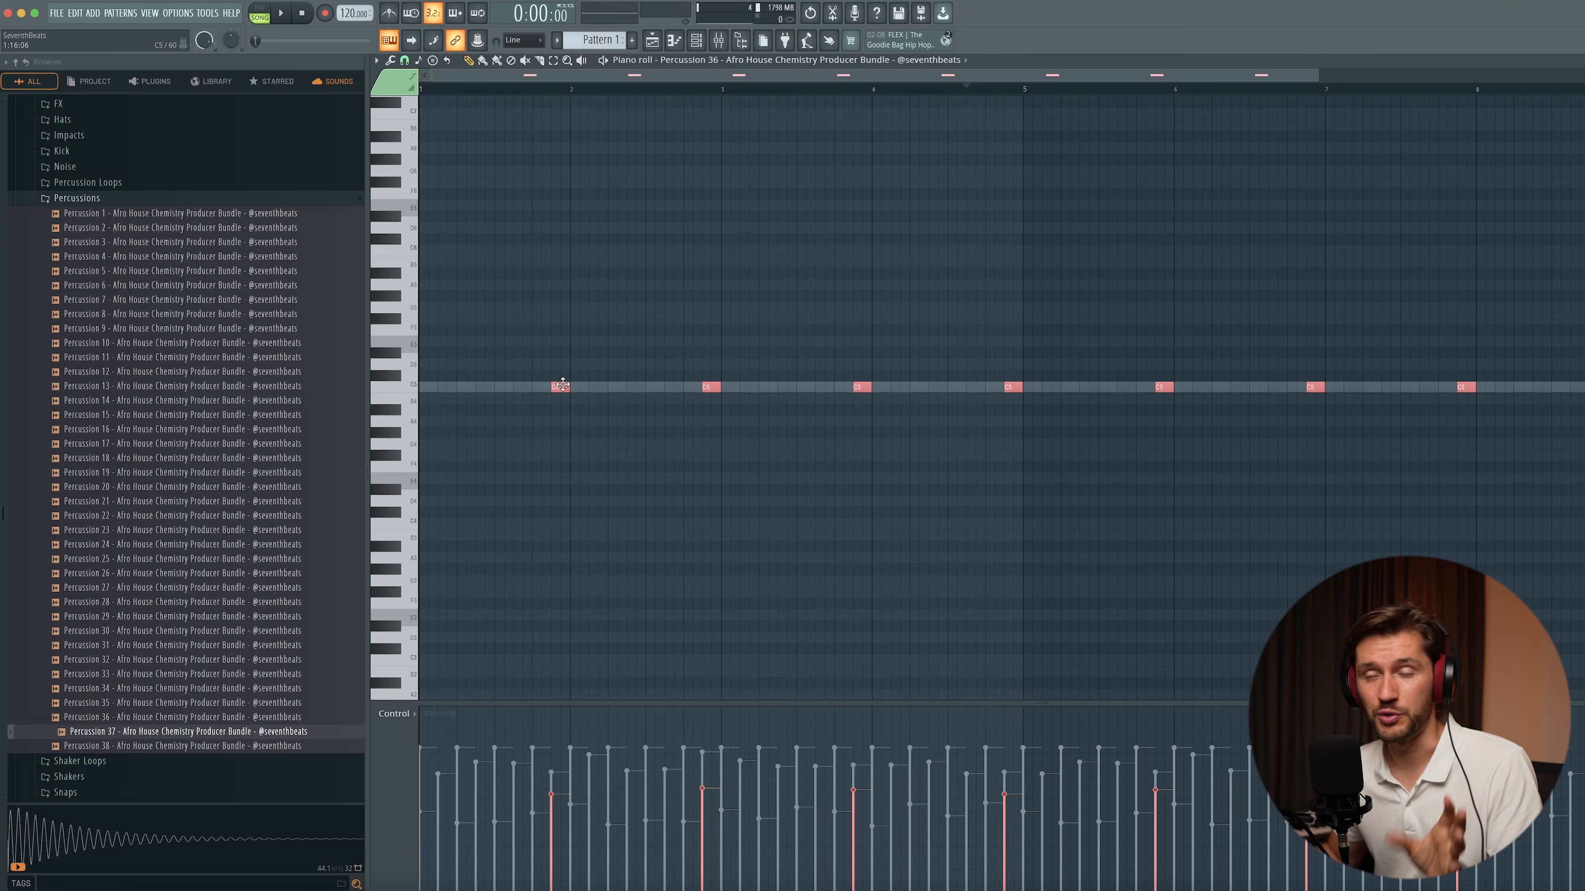
drag(561, 385, 489, 381)
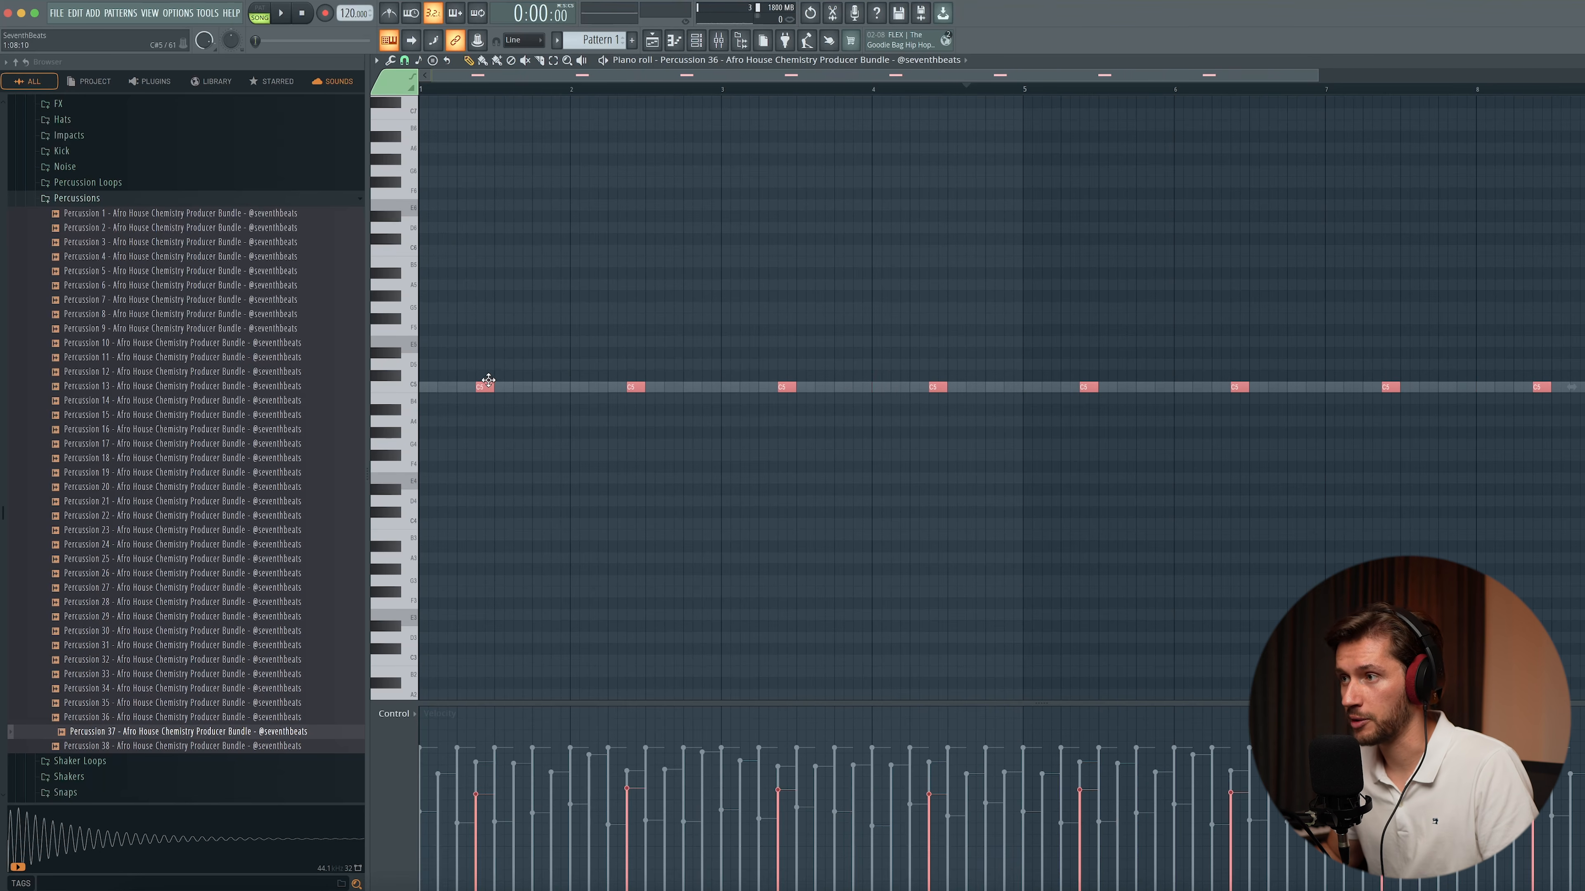
key(space)
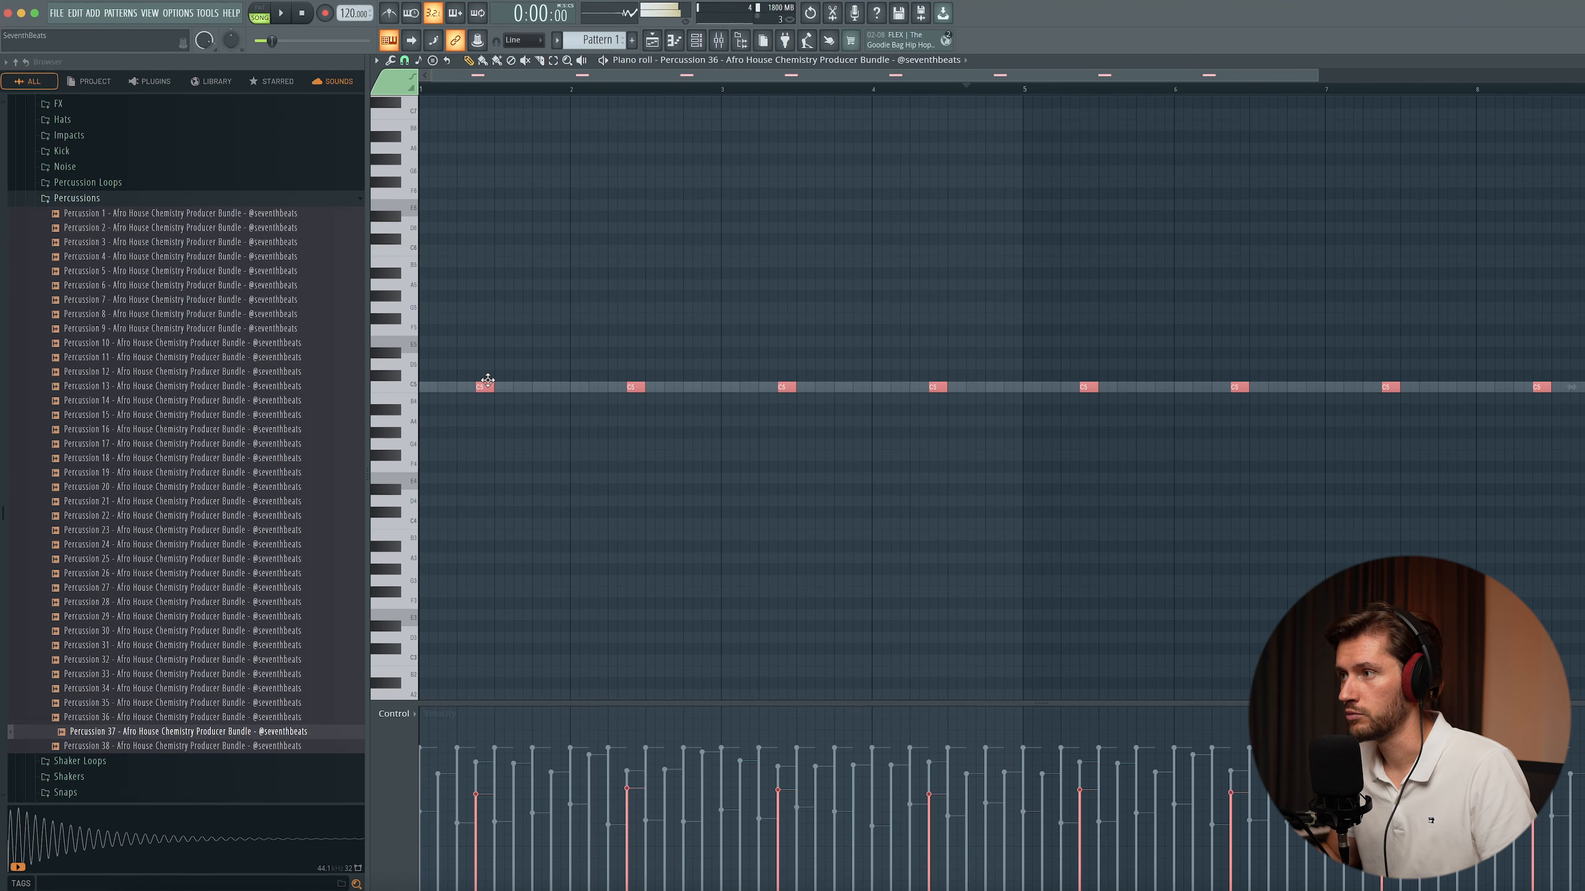
key(space)
drag(488, 380, 515, 378)
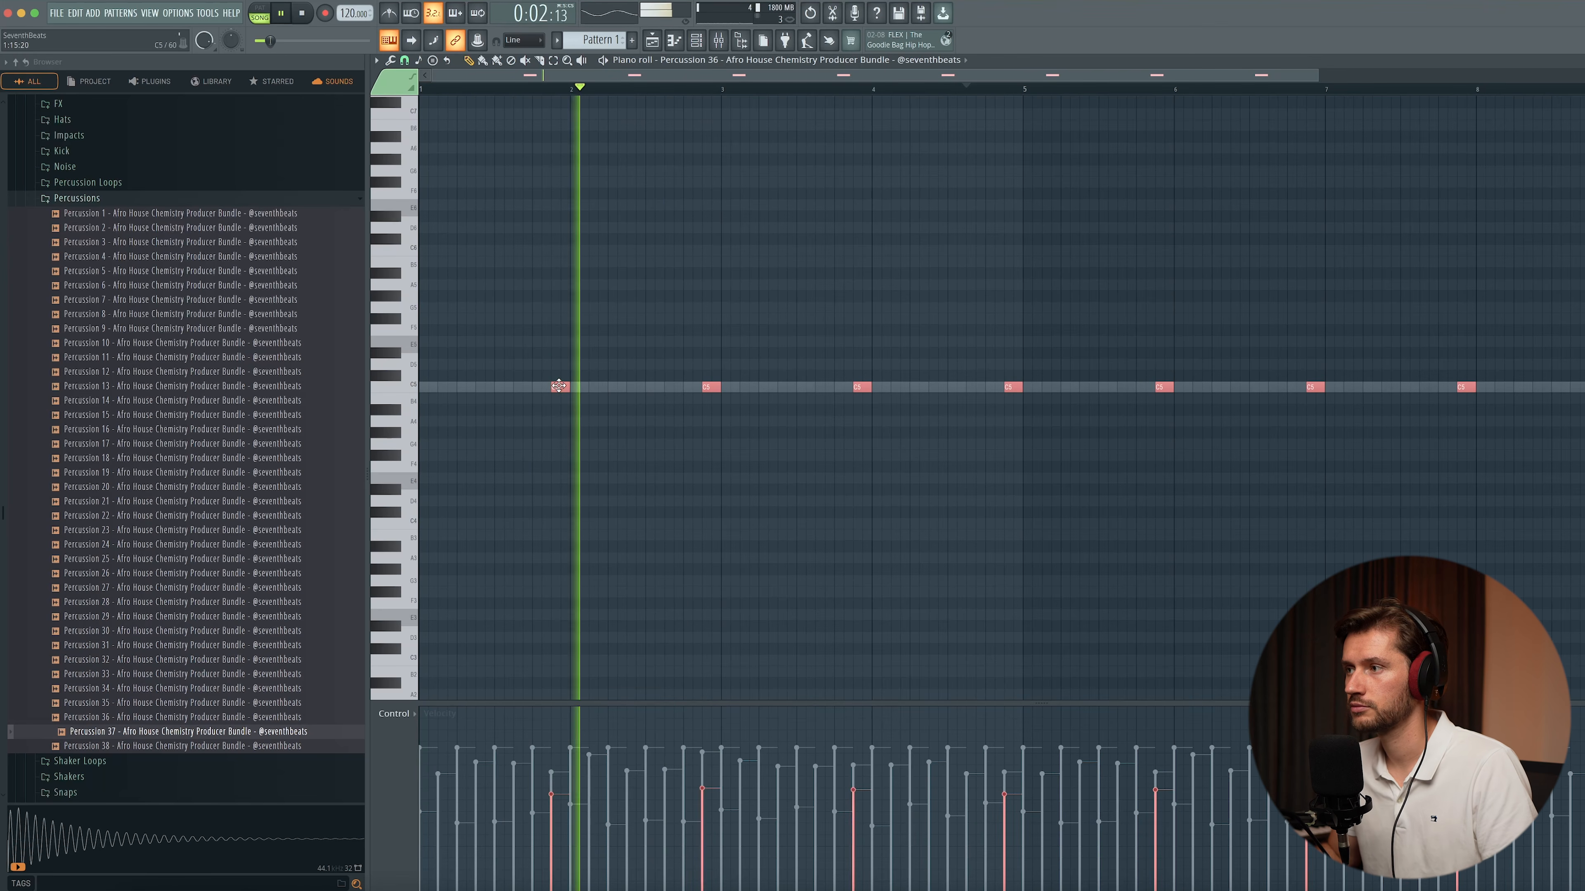
key(space)
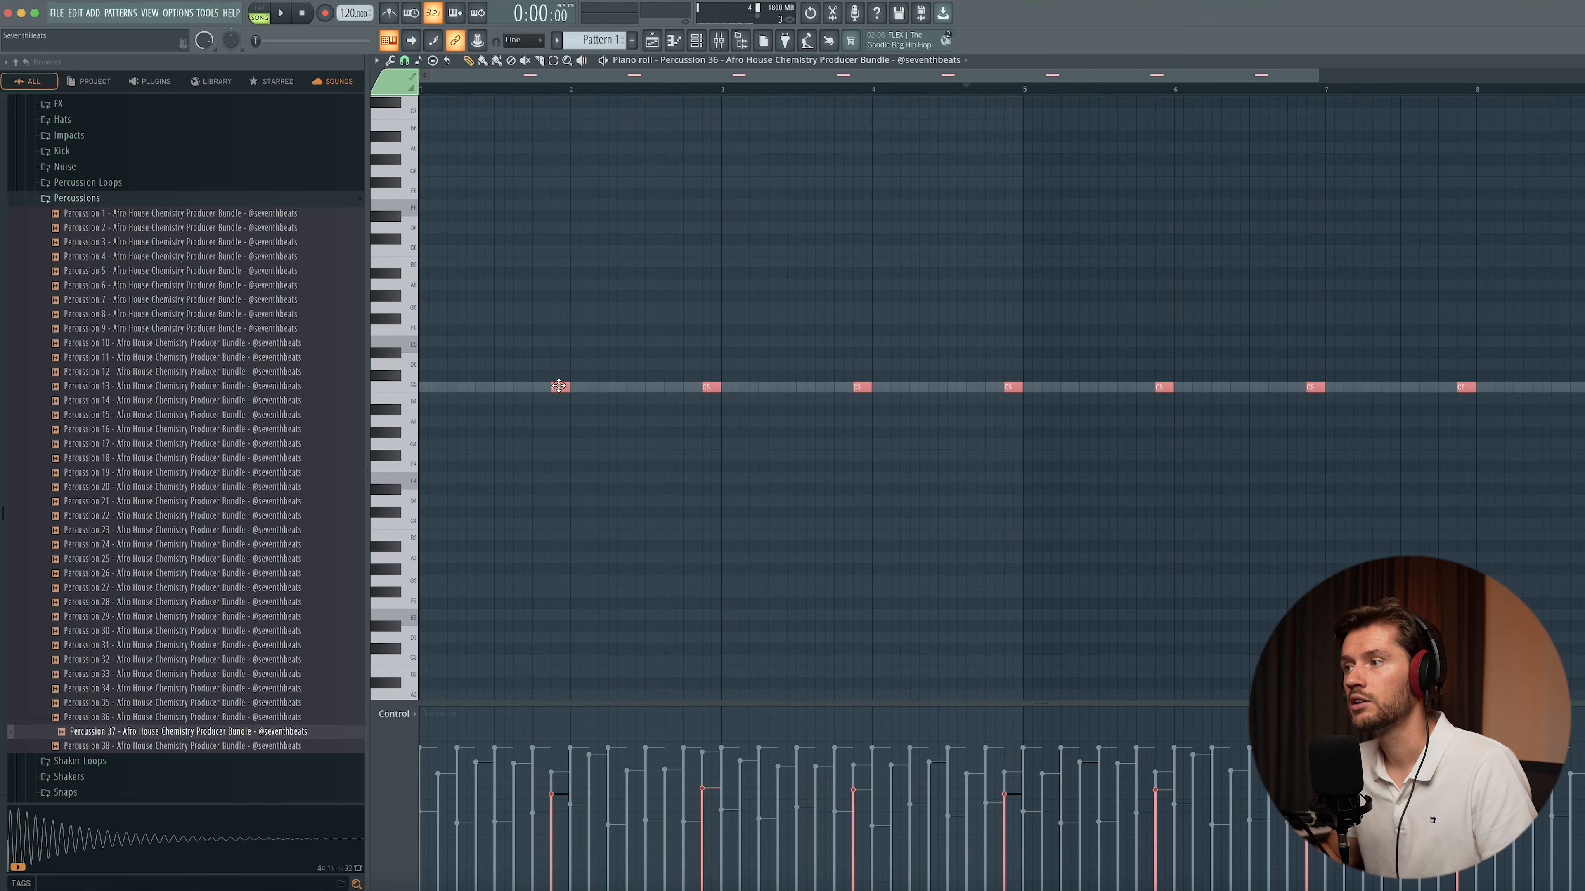
drag(559, 385, 486, 383)
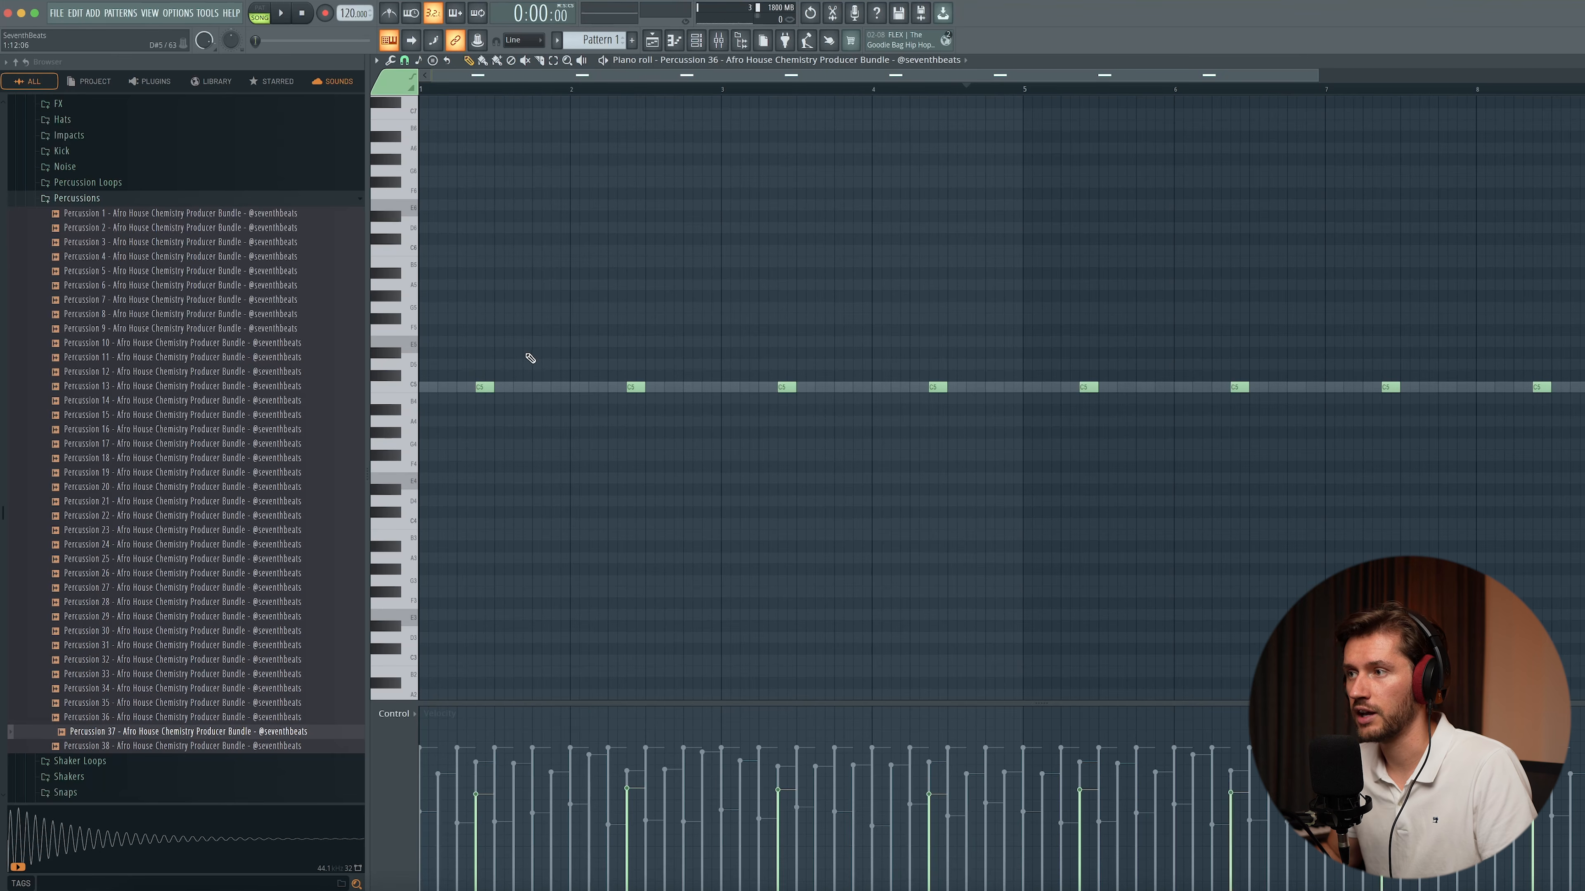
- Add Percussion 37 with a two-bar pattern of two C5 and two A#4 hits repeated over eight bars, and play it
click(696, 40)
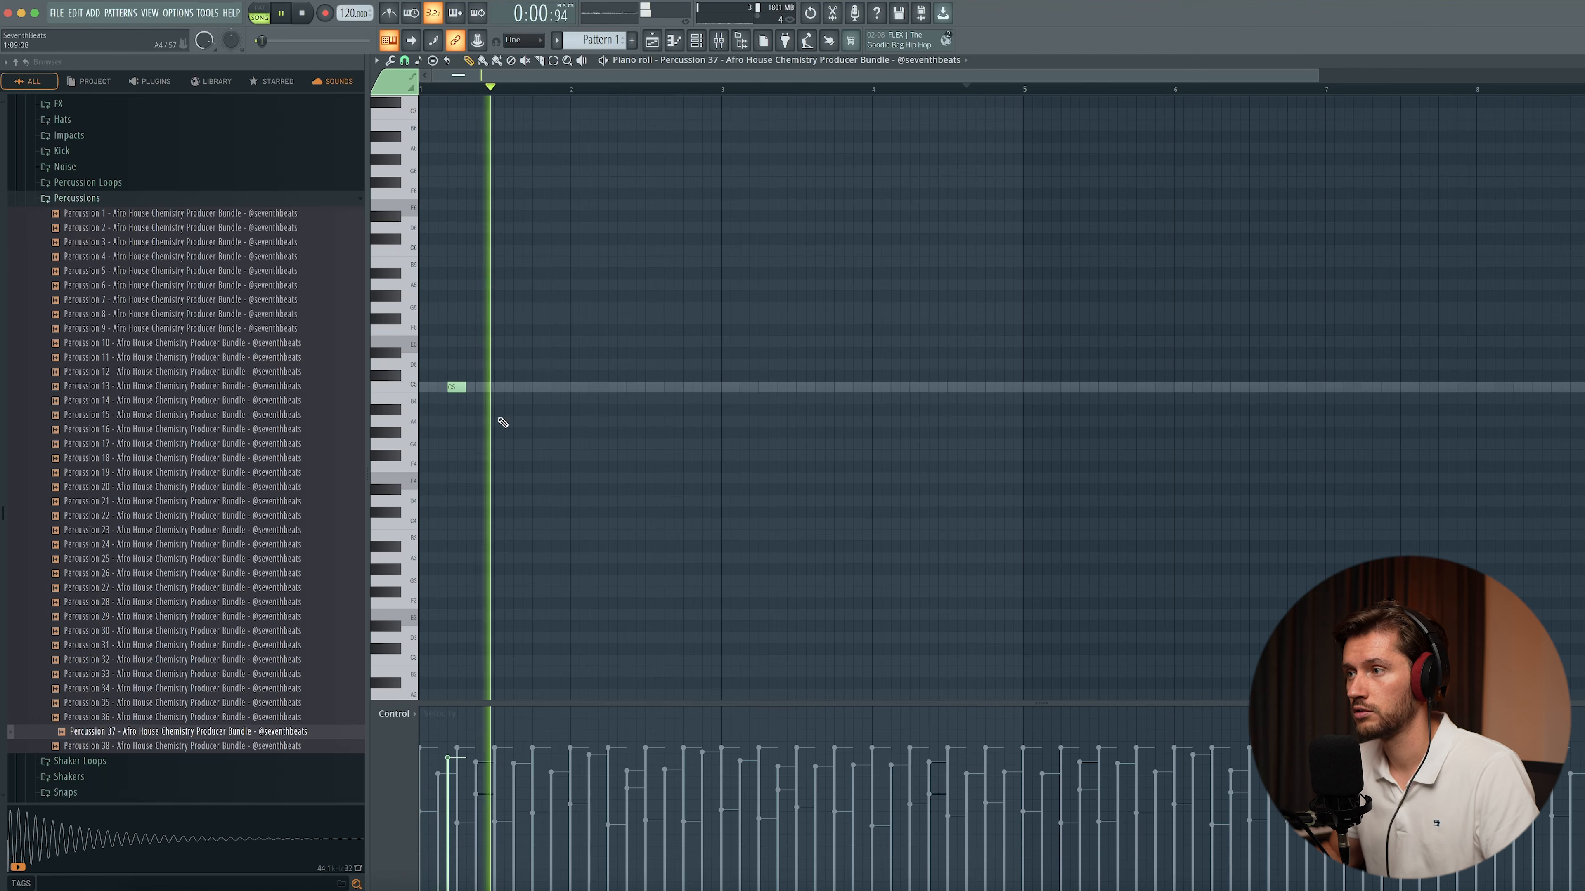
key(space)
key(space)
click(557, 409)
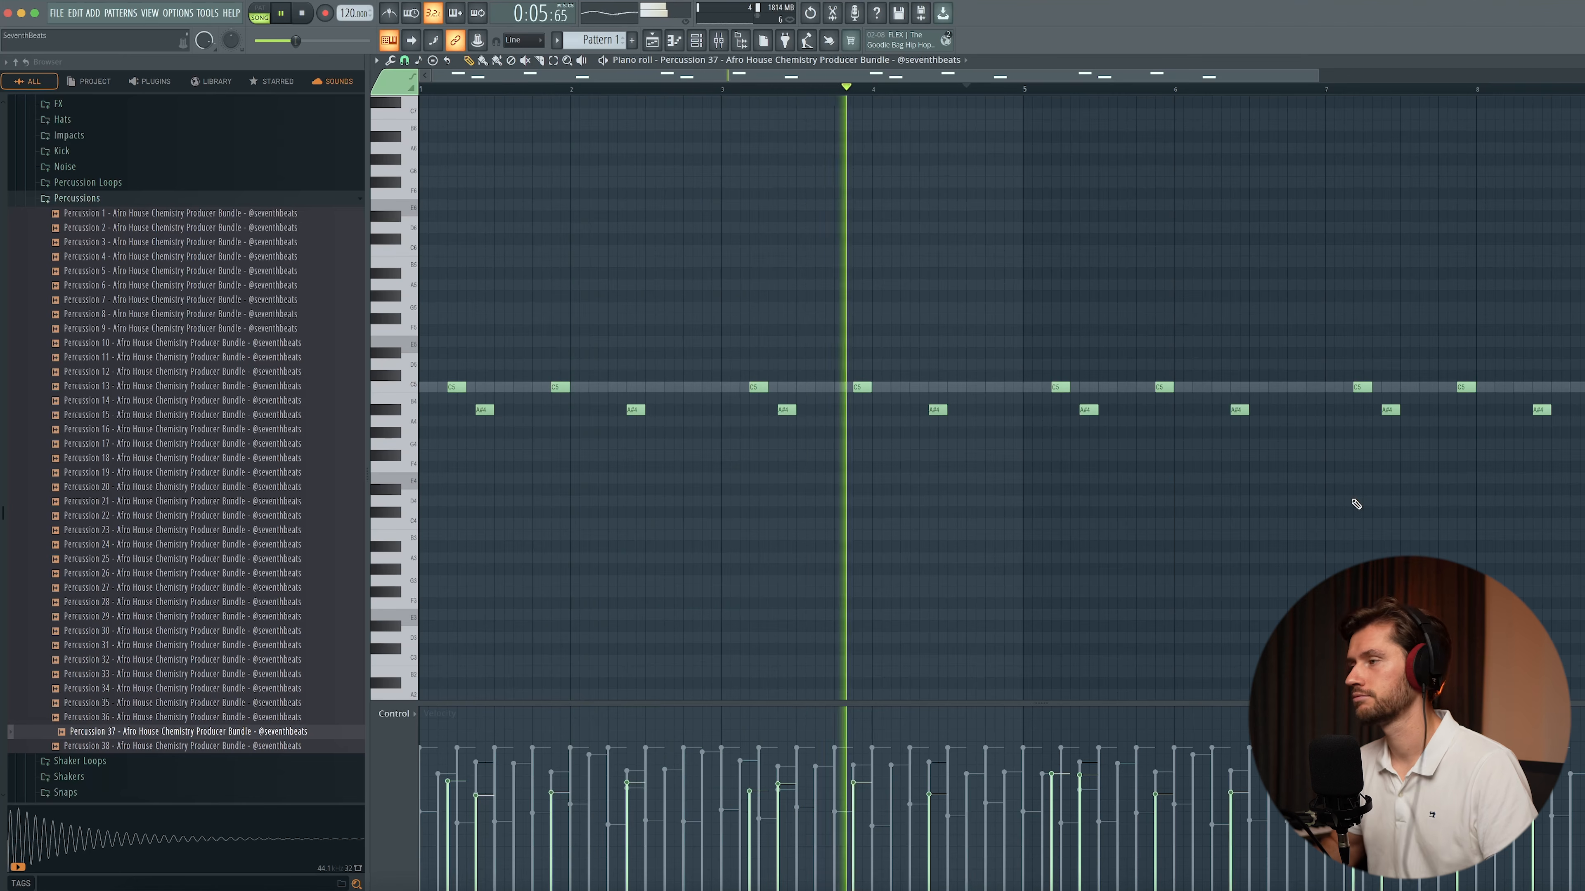
key(space)
- Add Percussion 38 to the channel rack and place a C5 hit on beat 4 of bars 1, 3, 5 and 7
click(696, 40)
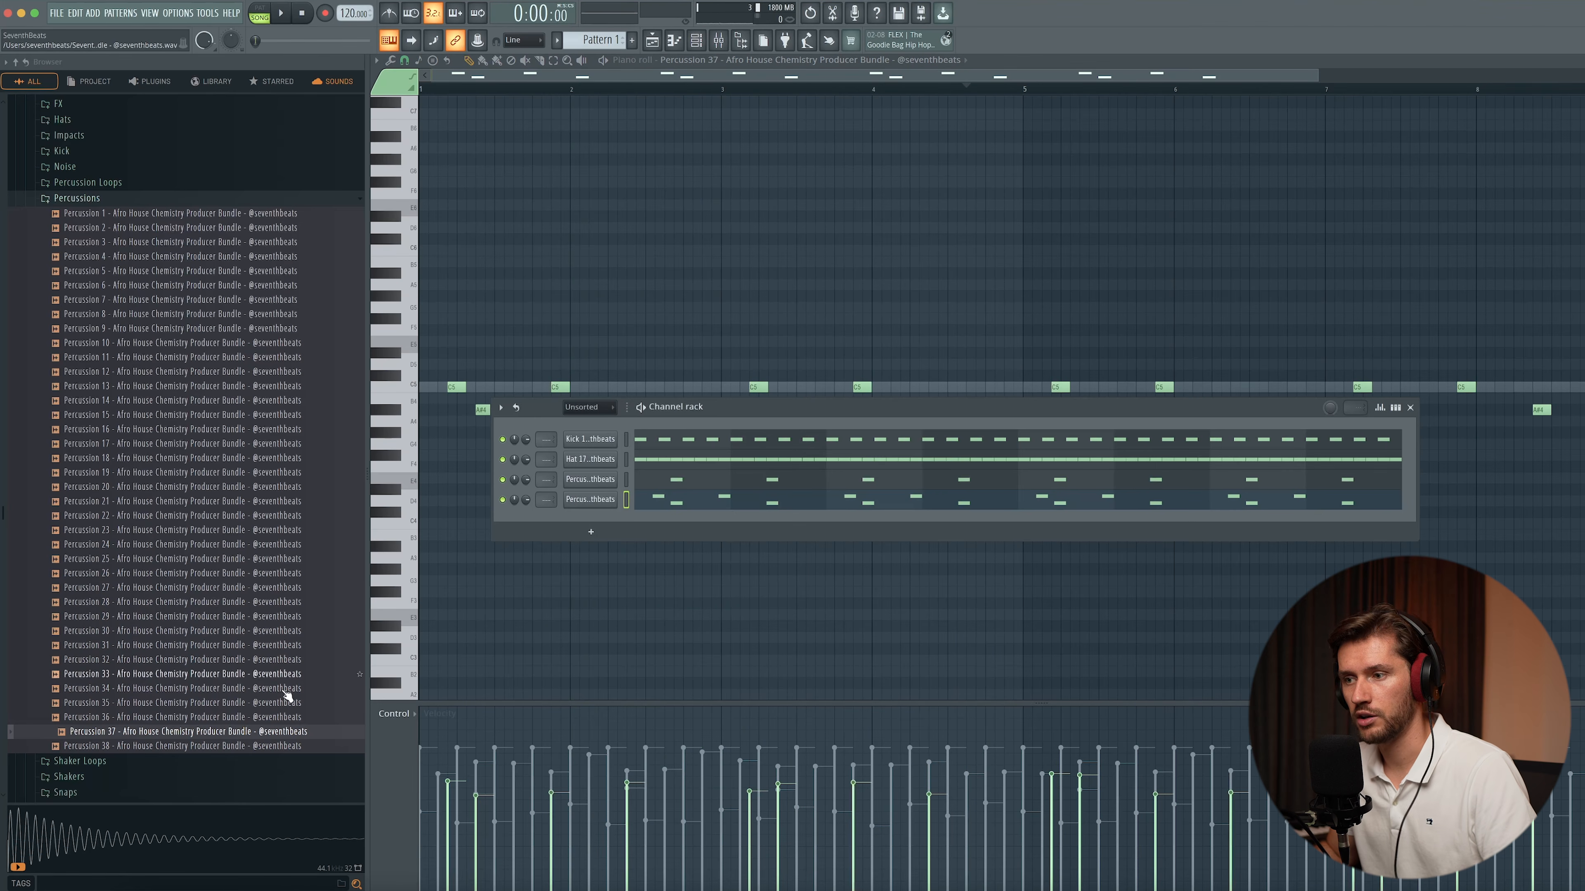
click(212, 746)
drag(390, 680, 583, 520)
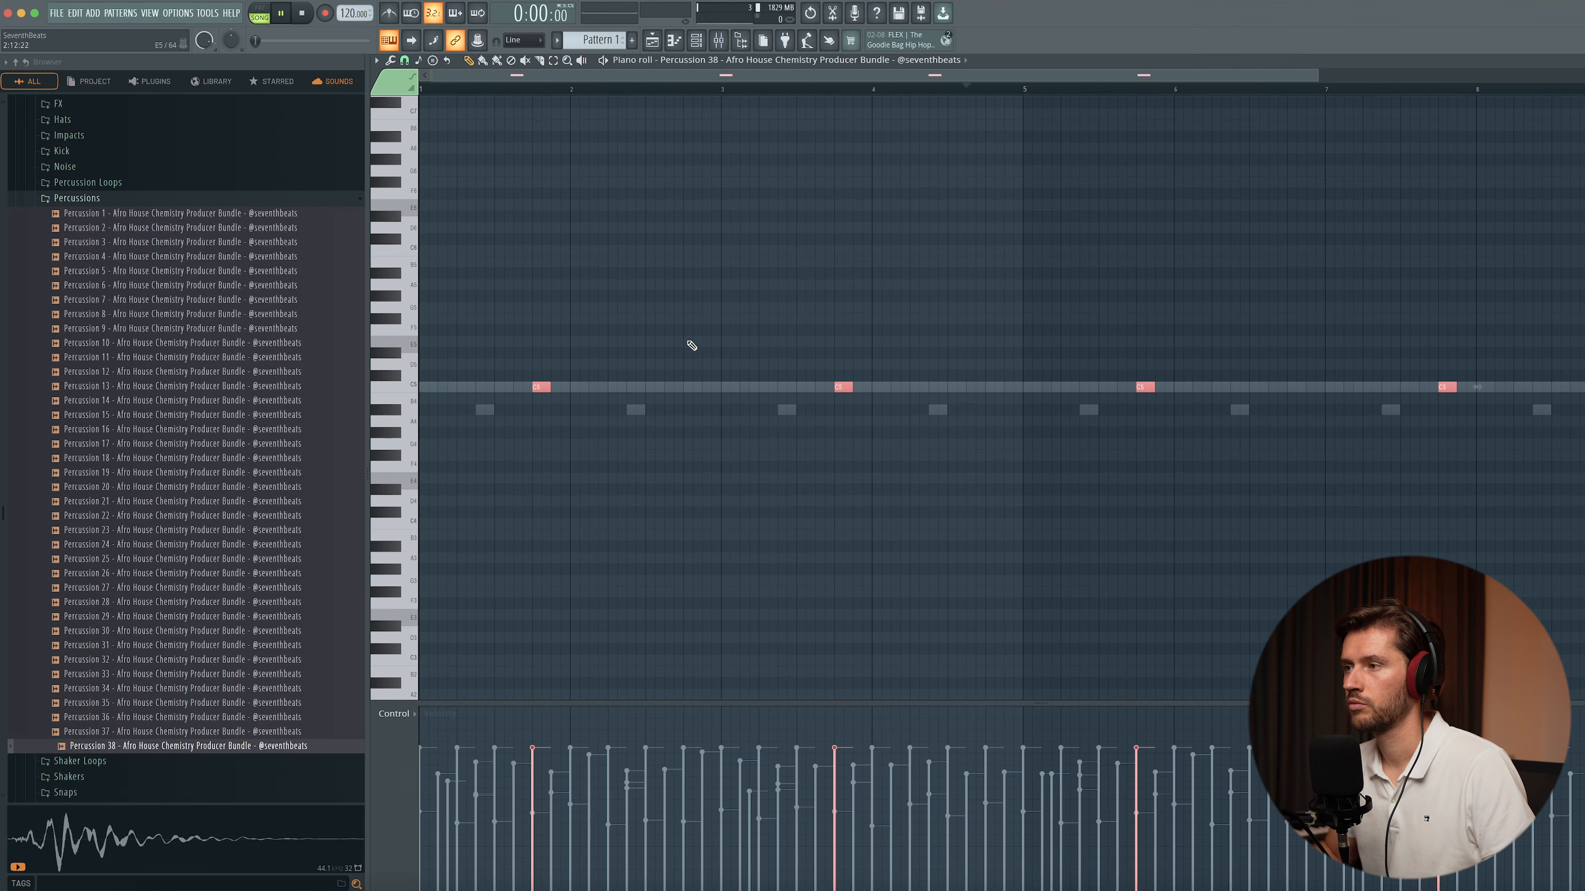
- Play the groove and lower the velocity of all four Percussion 38 hits
key(space)
right_click(702, 322)
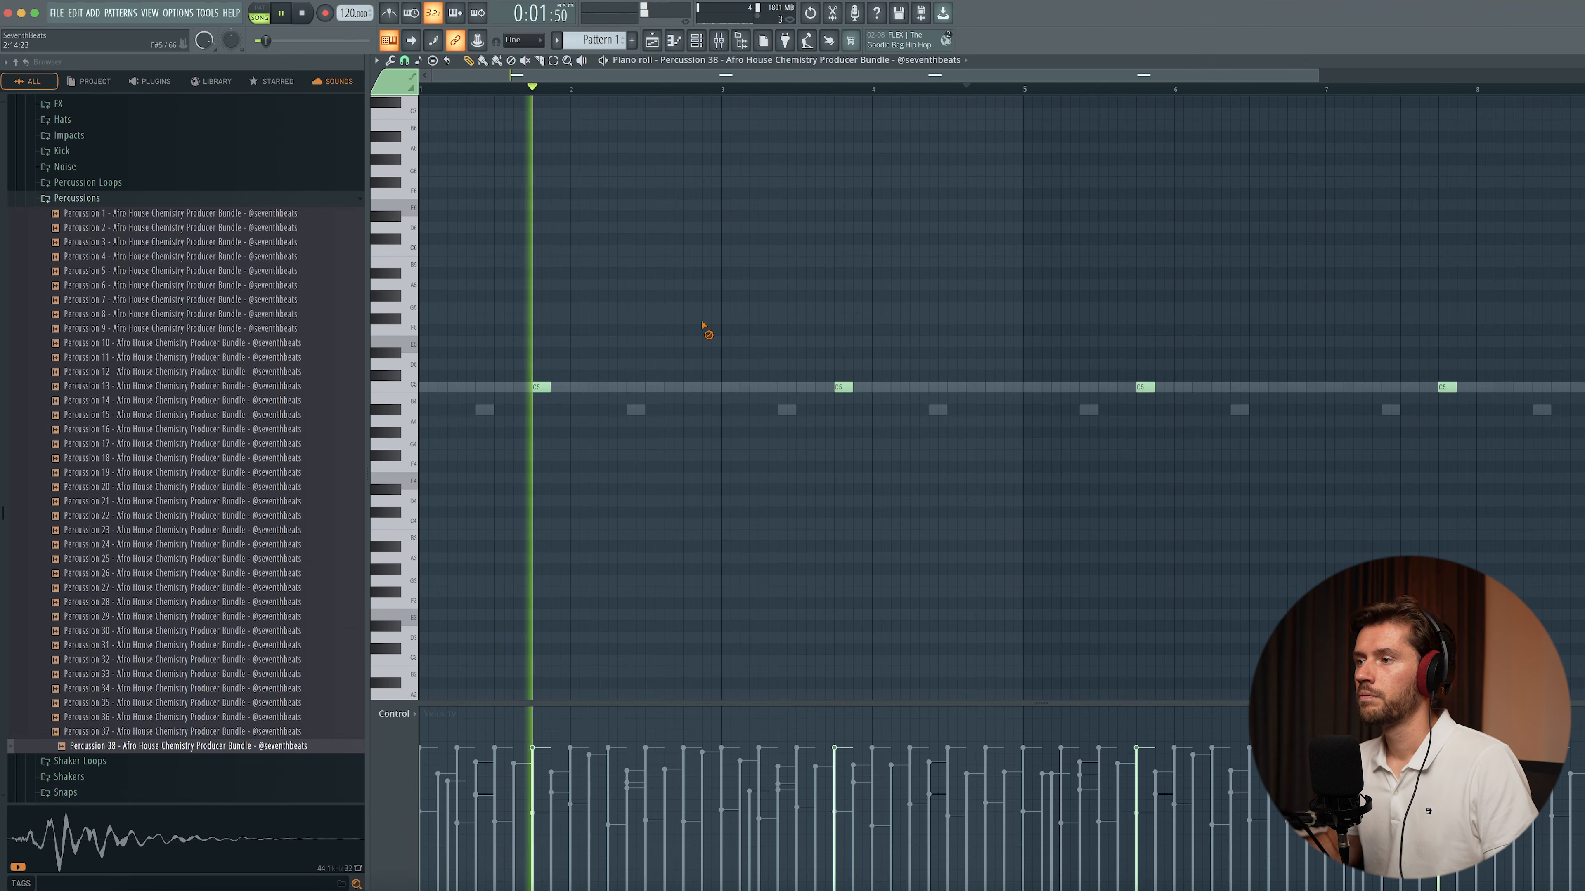
key(ctrl+a)
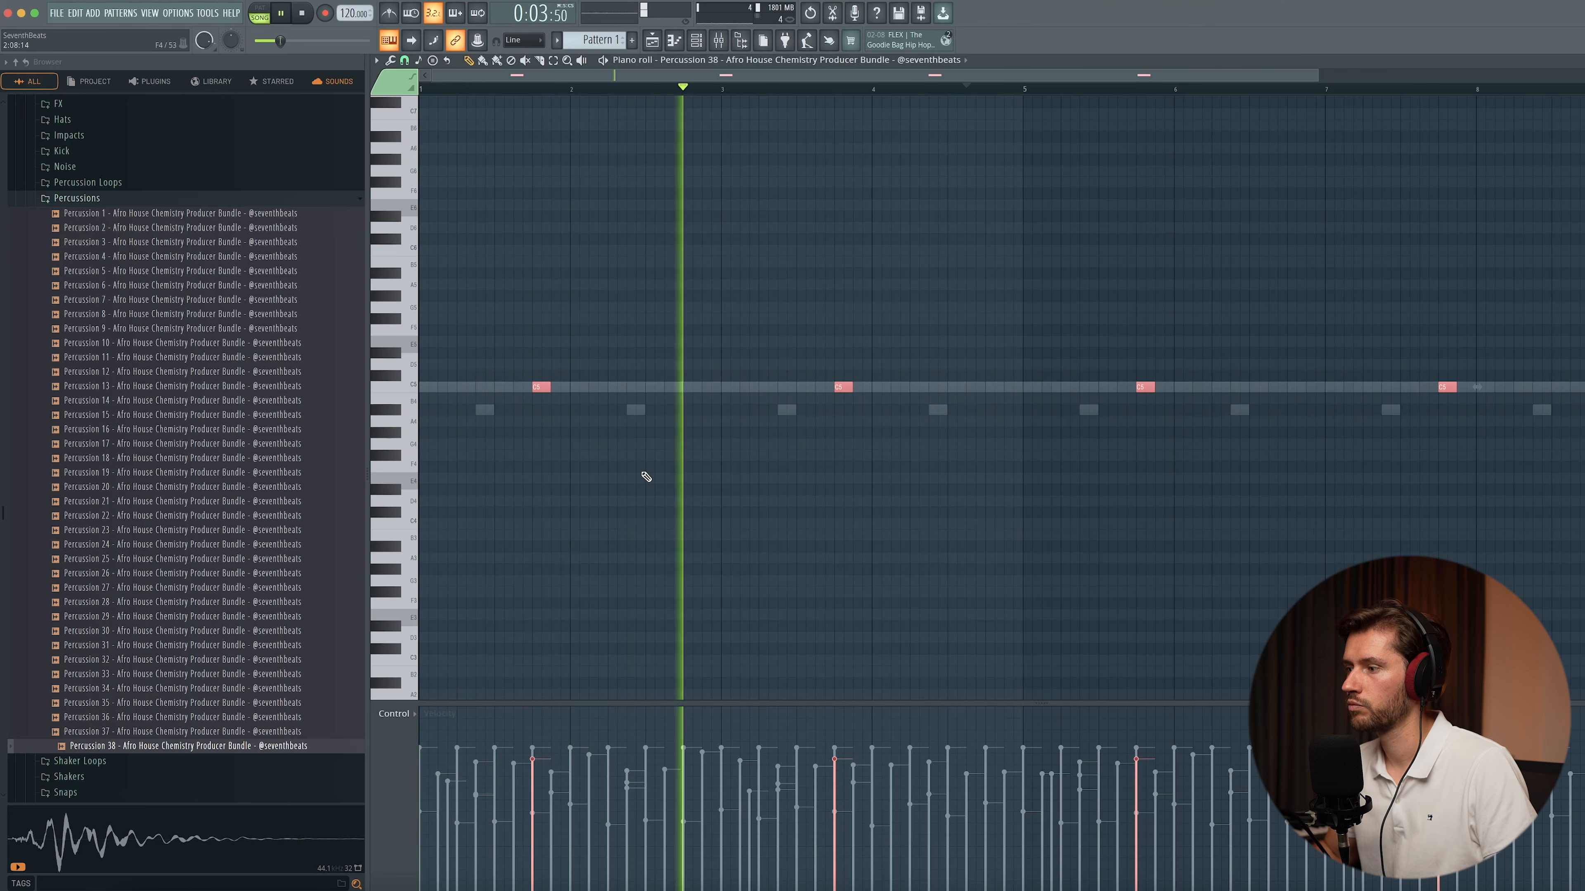
right_click(958, 308)
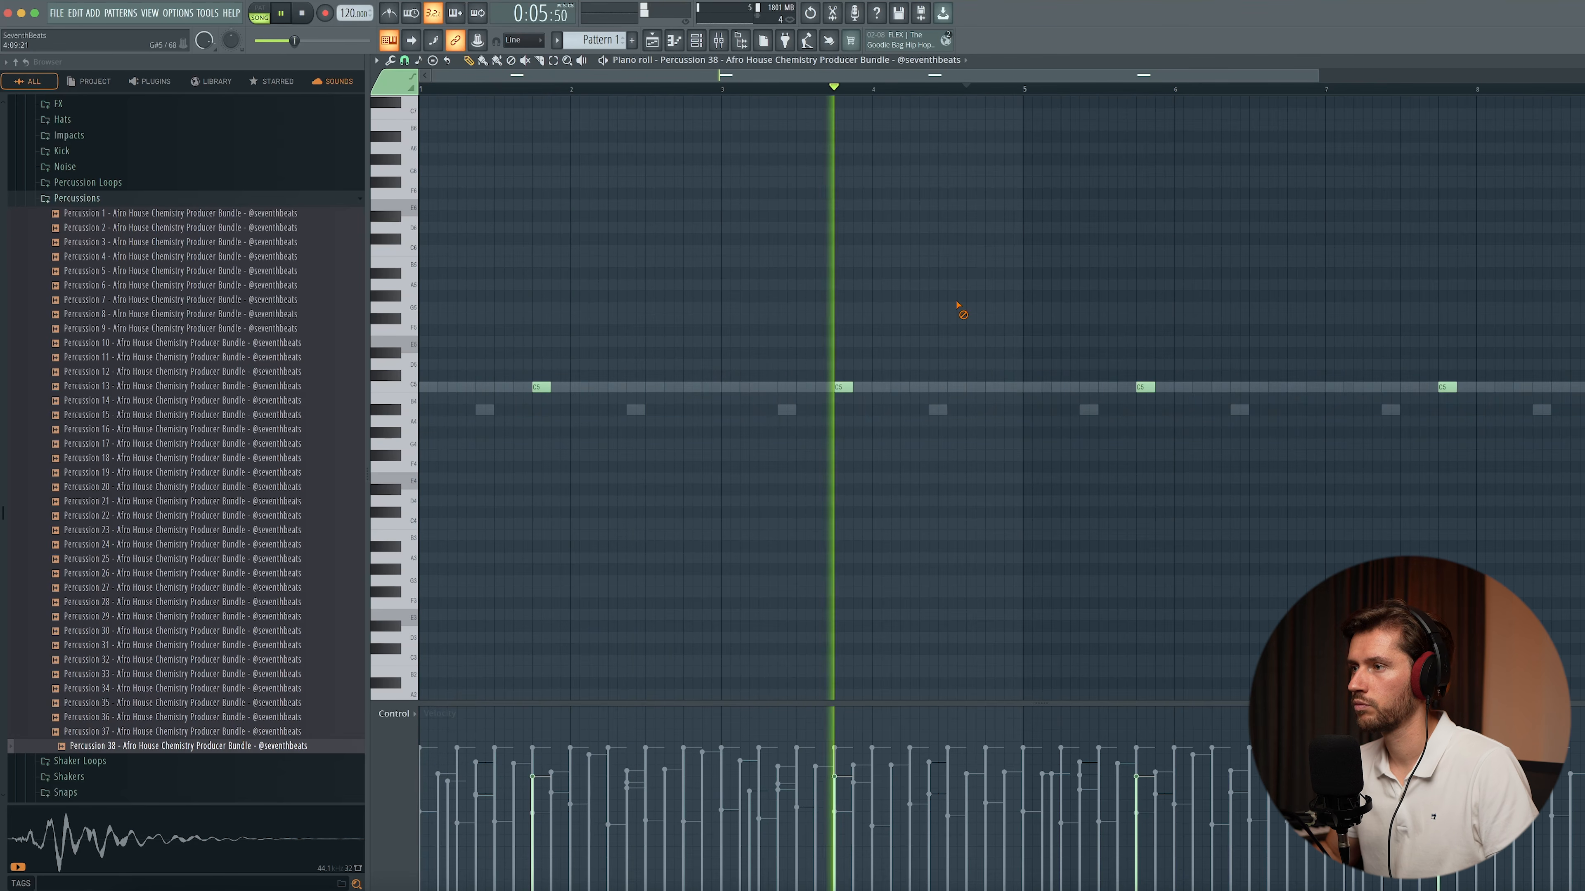
key(space)
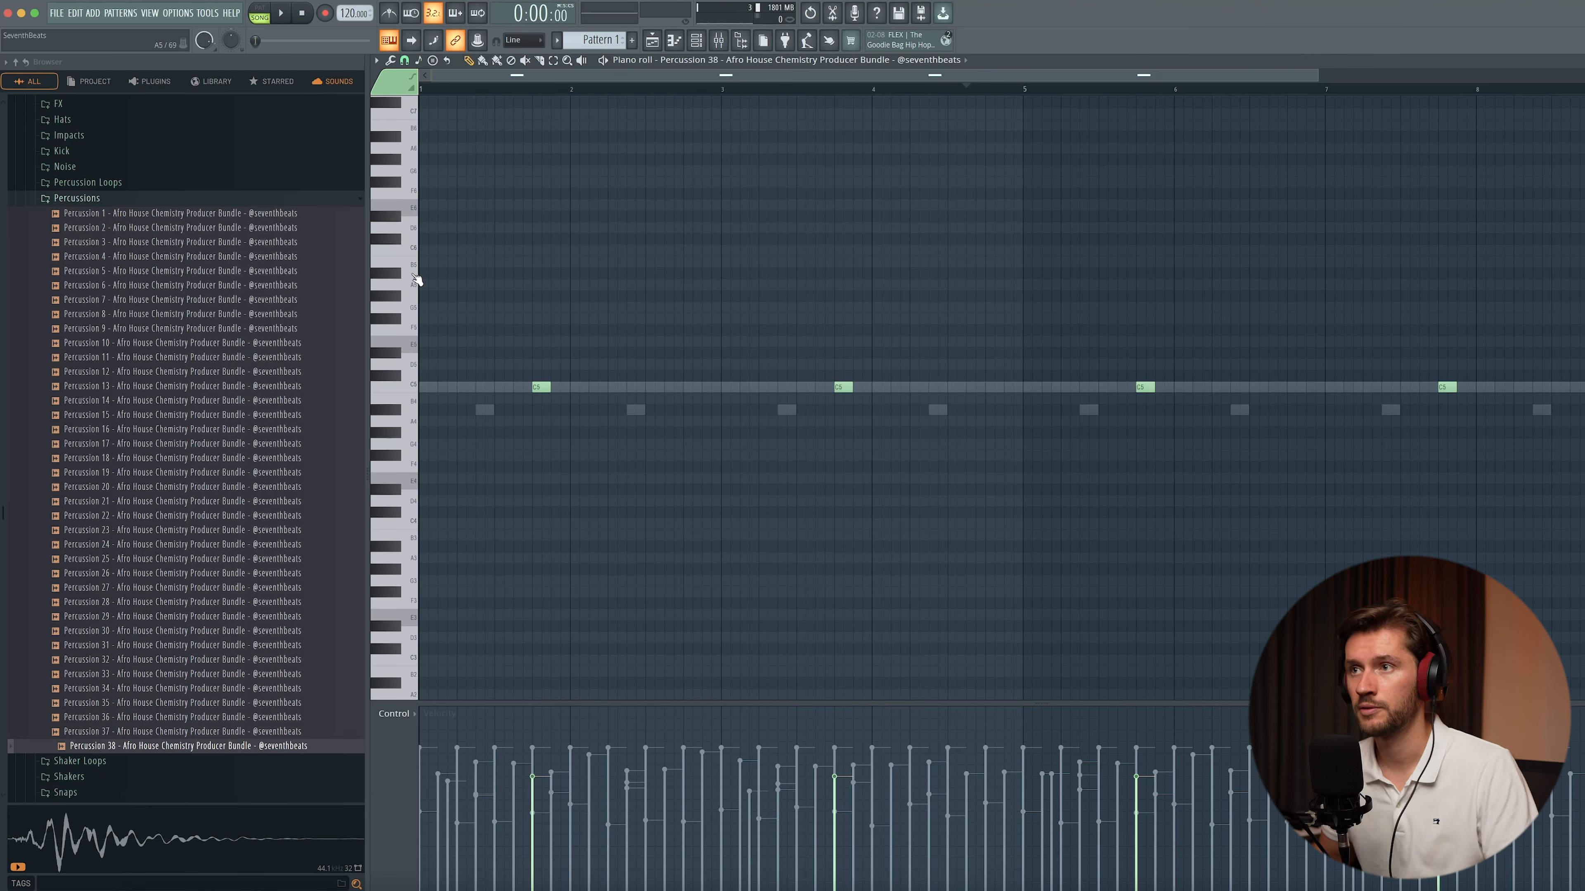
- Close the Percussions folder and add Clap 13 from the Claps folder below the last percussion channel
click(102, 200)
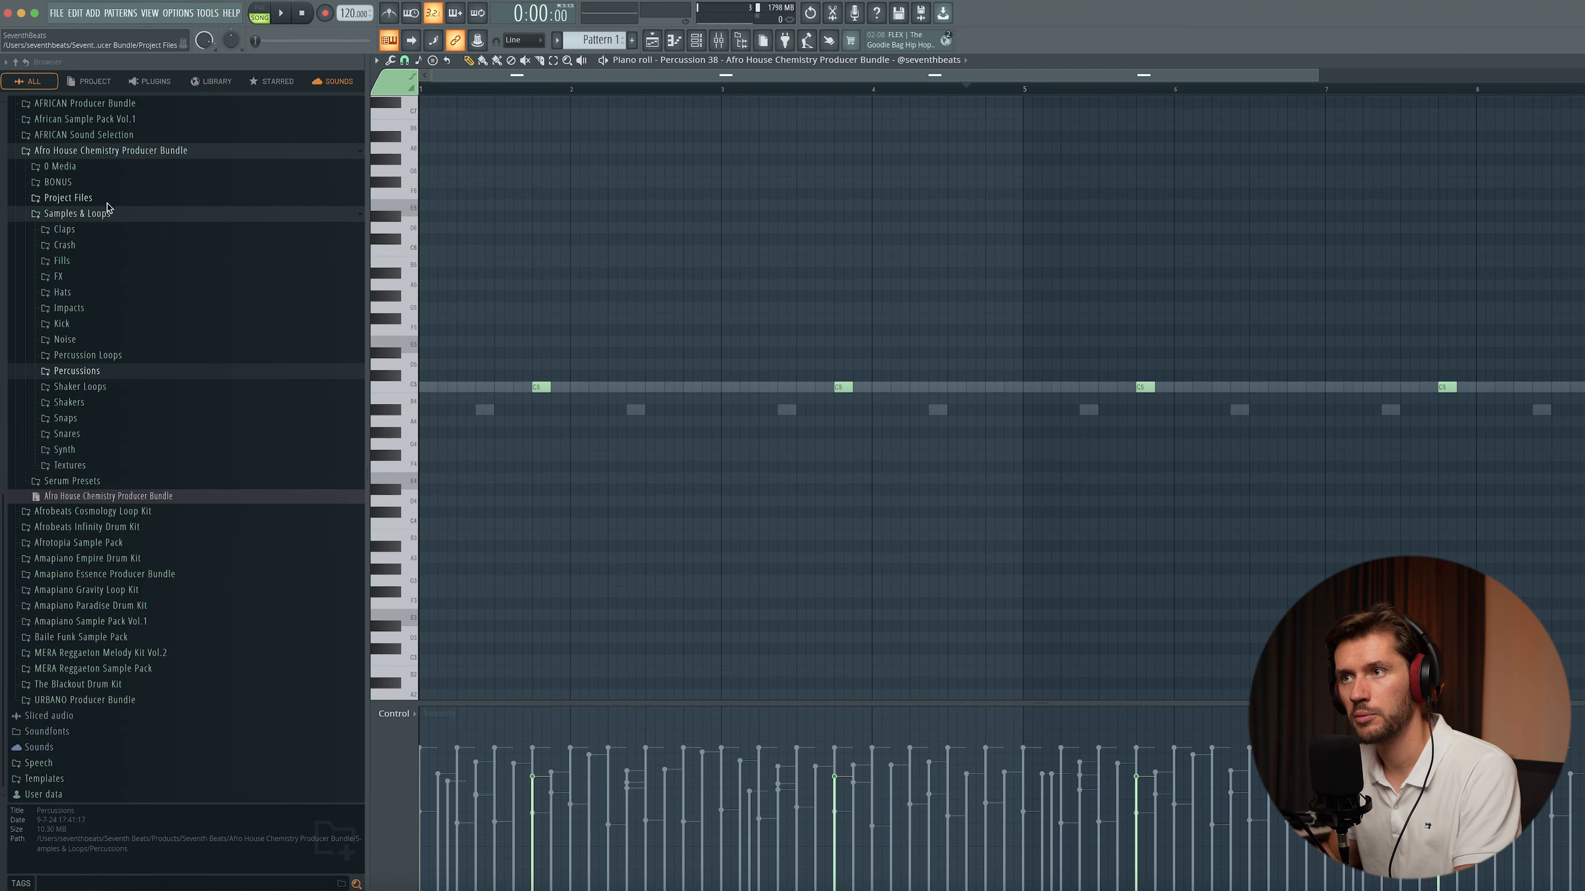
click(65, 229)
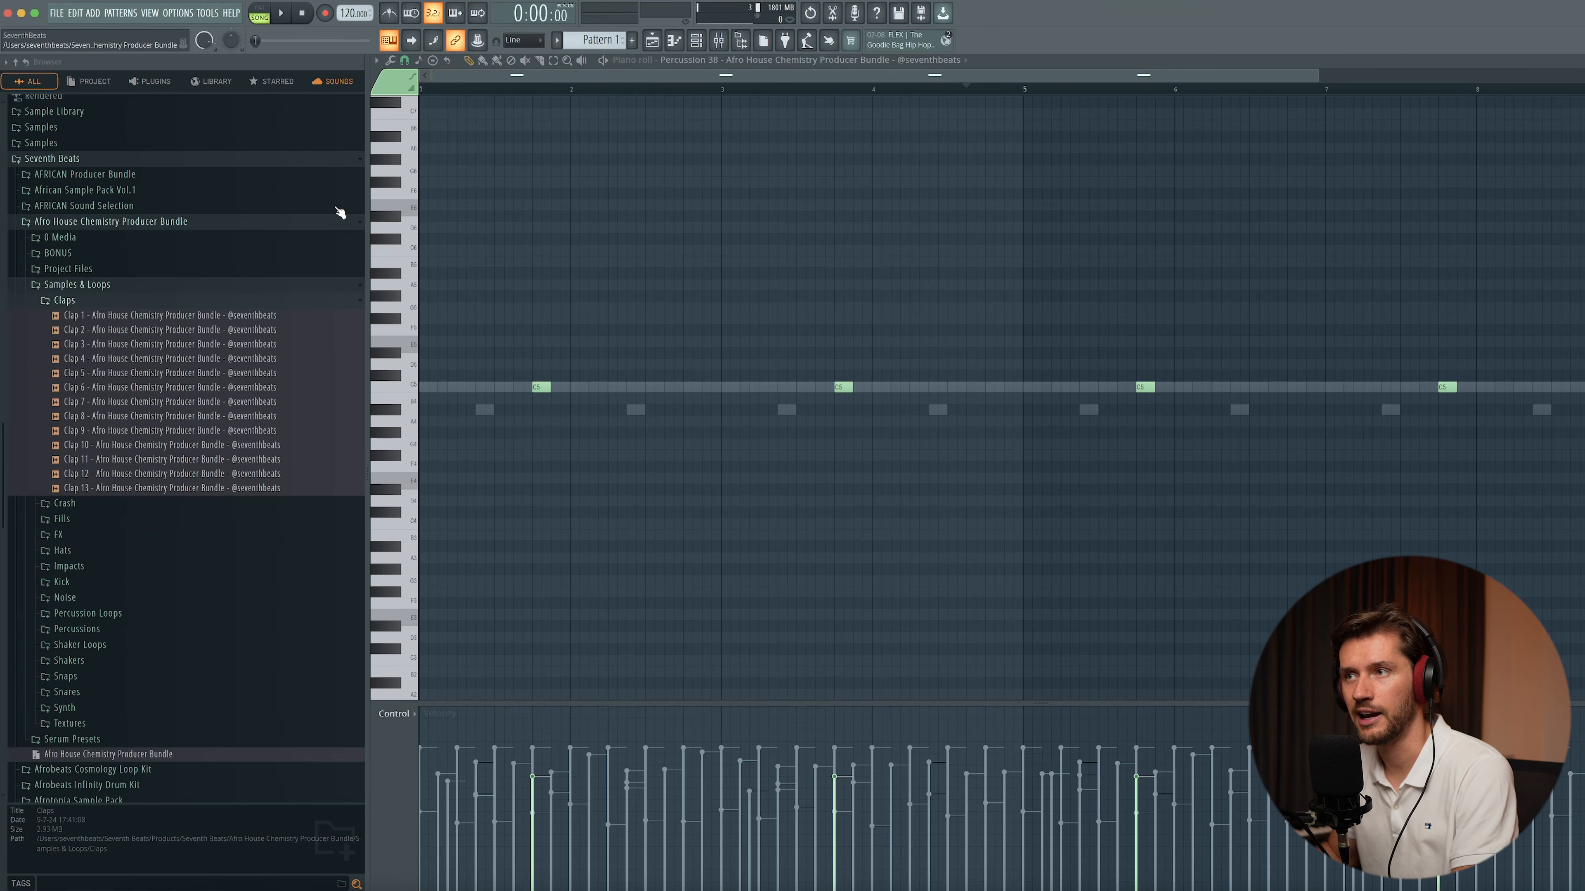
drag(150, 488, 153, 495)
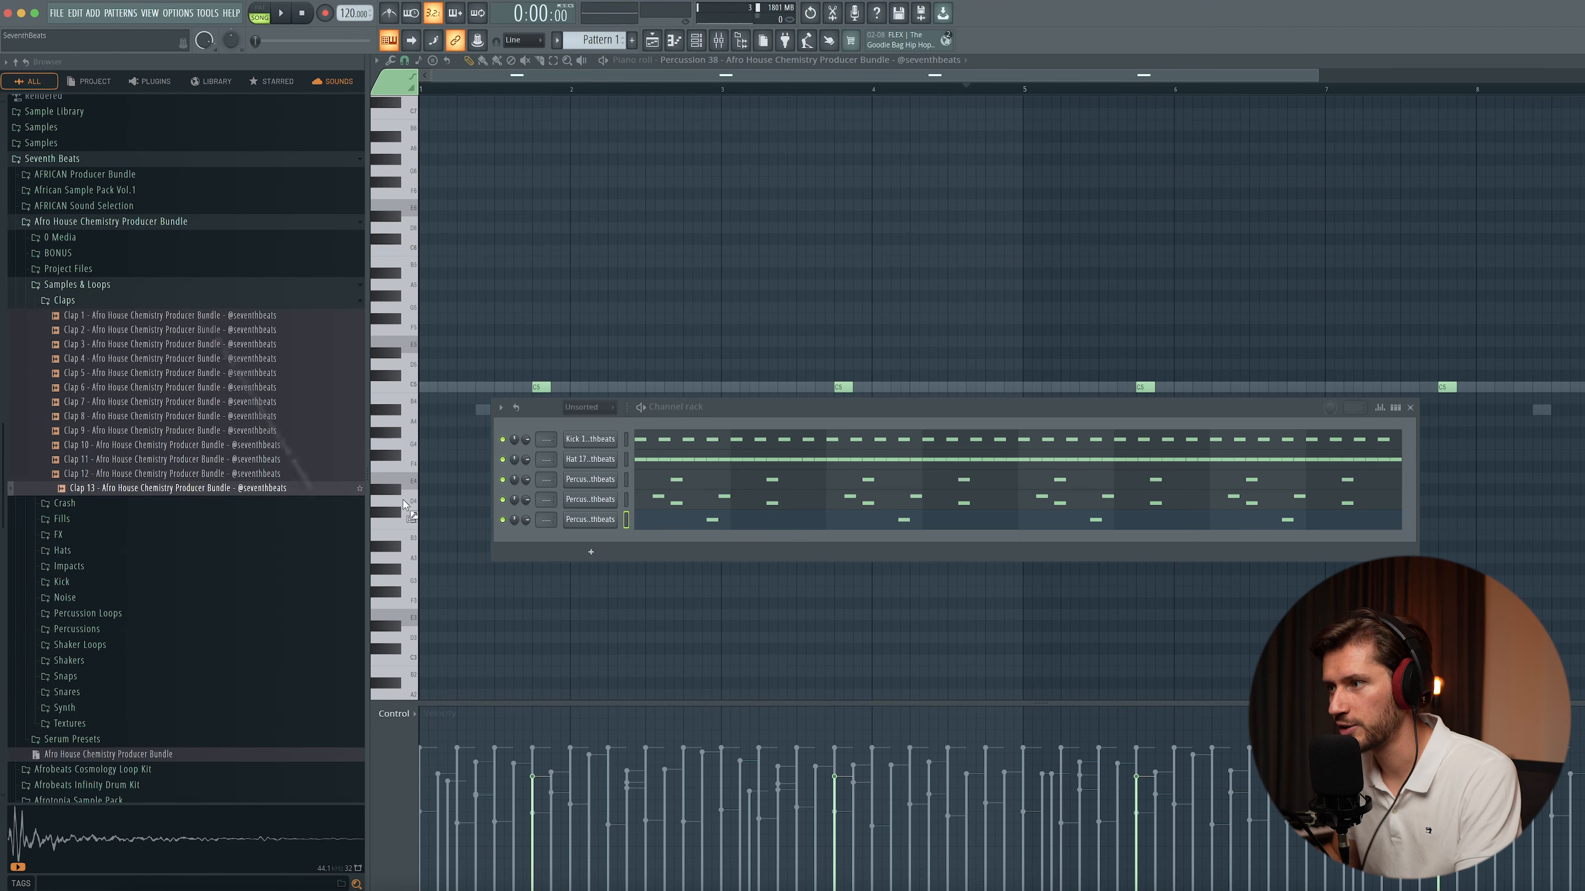
drag(605, 542, 610, 544)
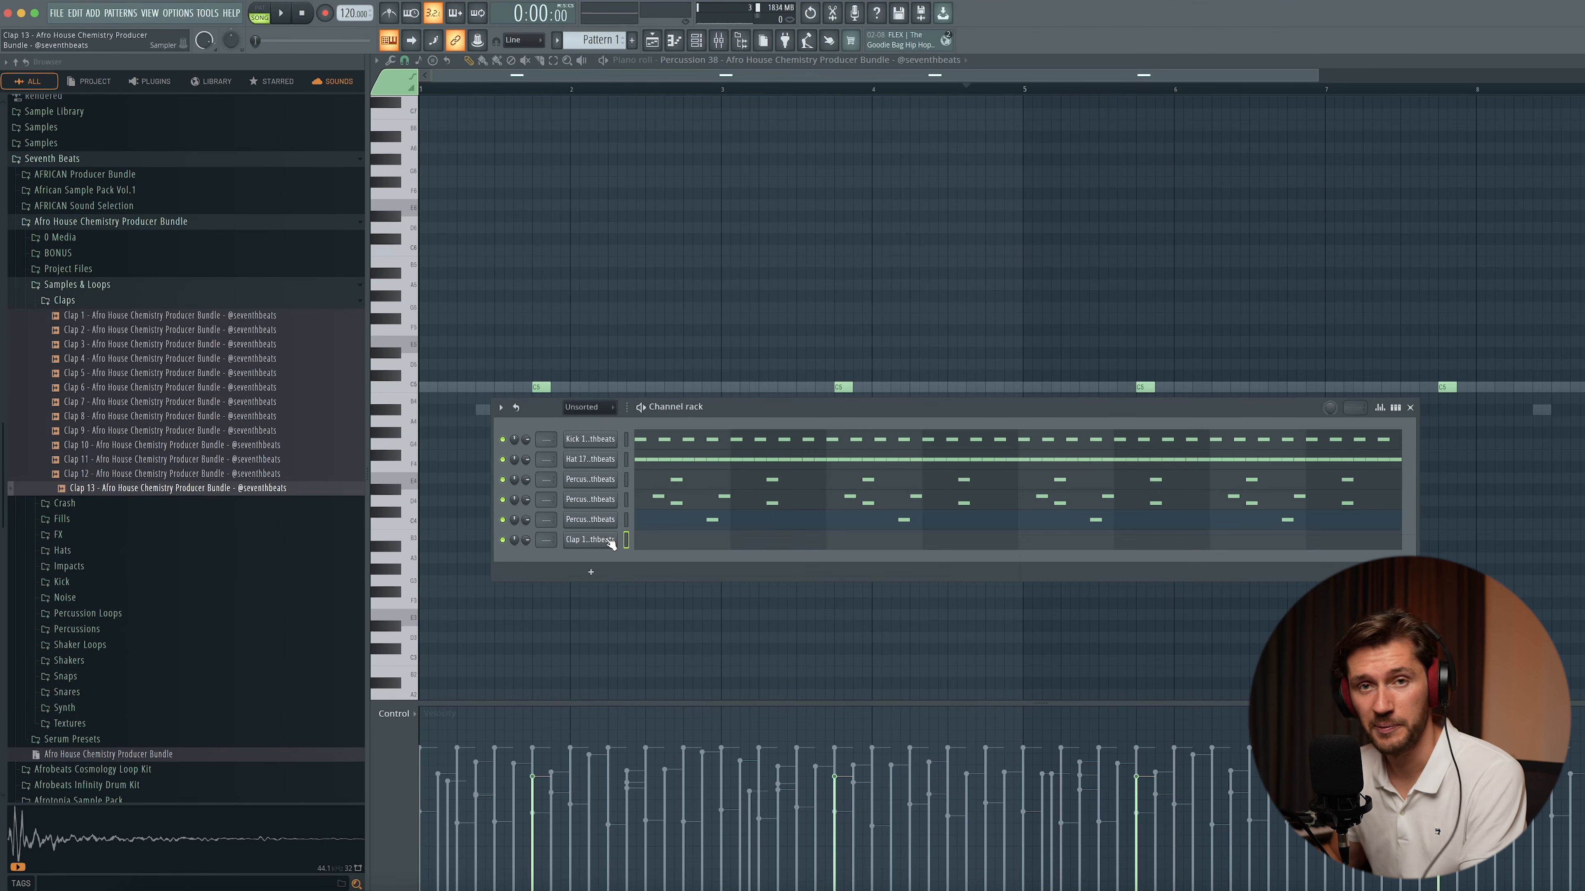
- Place Clap 13 on the off-beat after beat 3 of bars 1, 3, 5 and 7 while the groove plays
click(518, 388)
key(space)
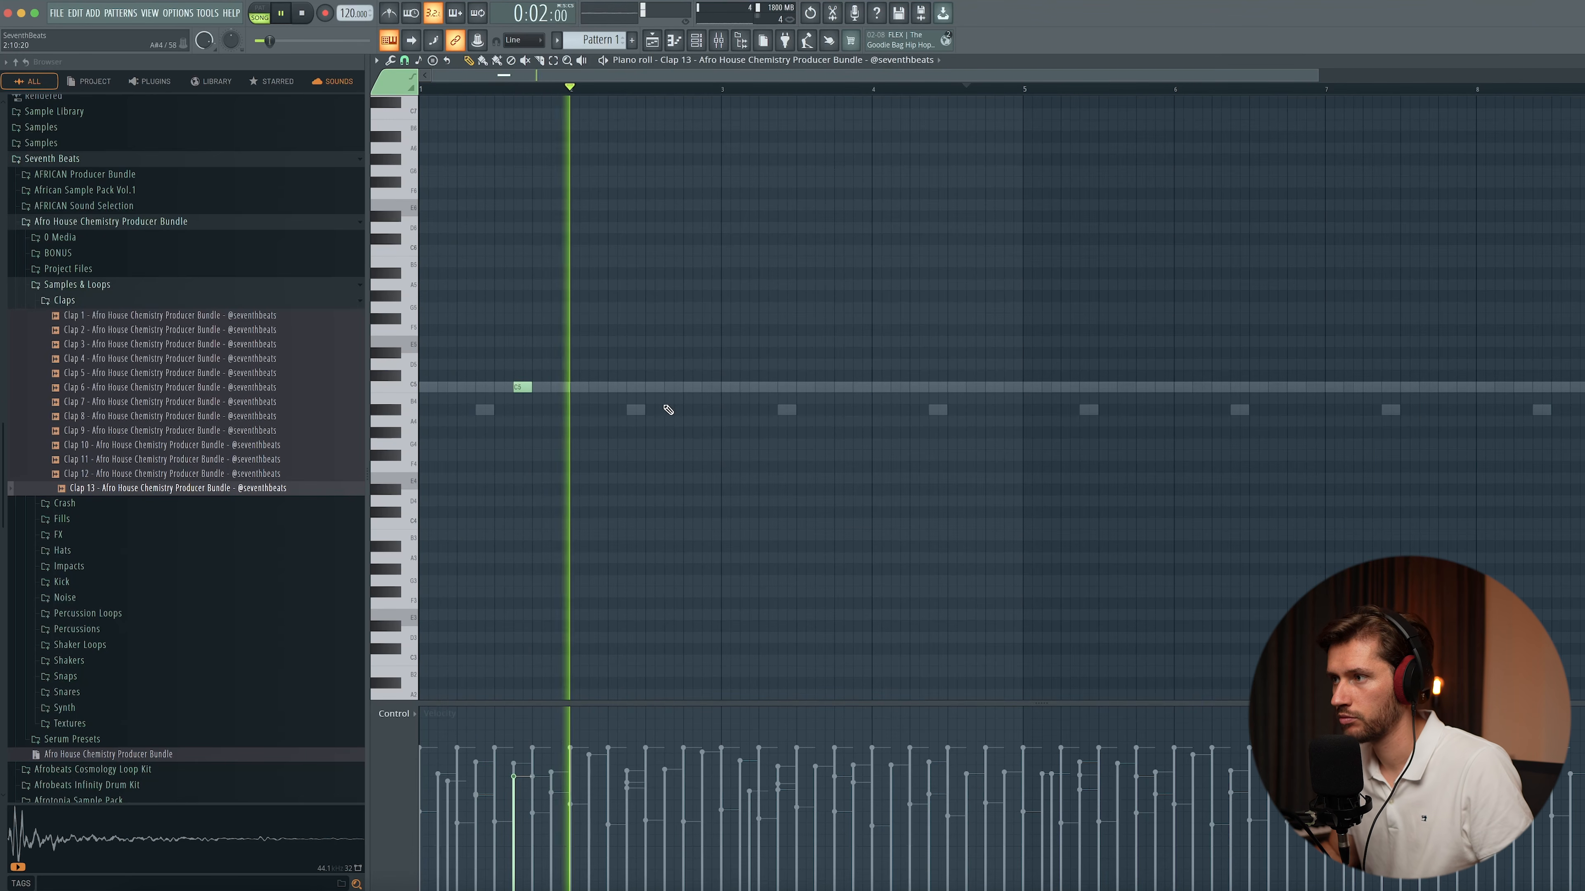
click(820, 390)
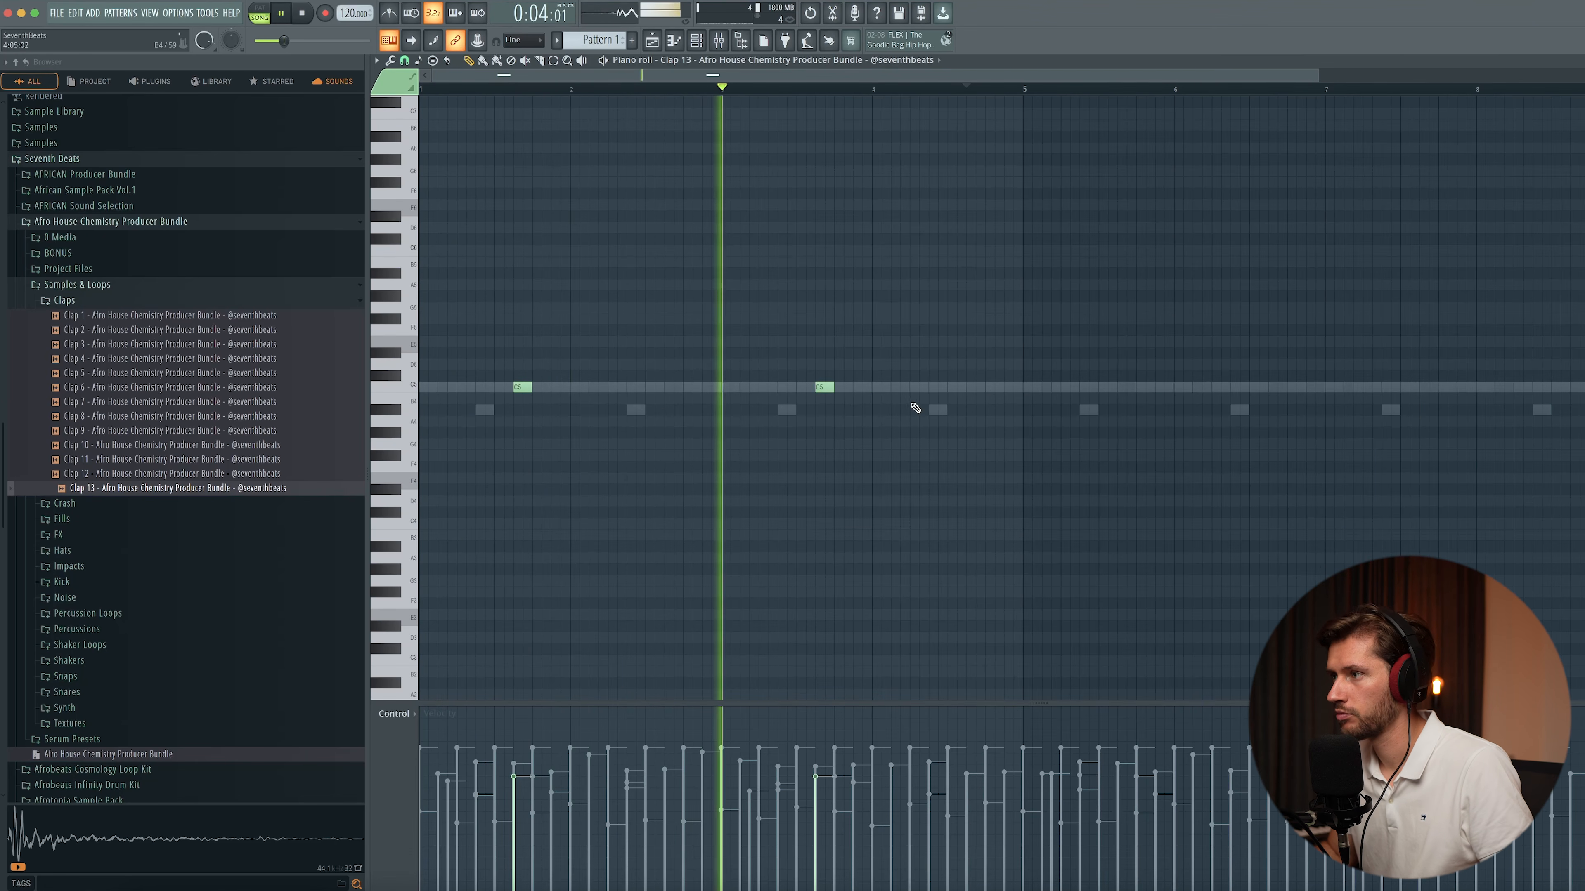
click(1127, 390)
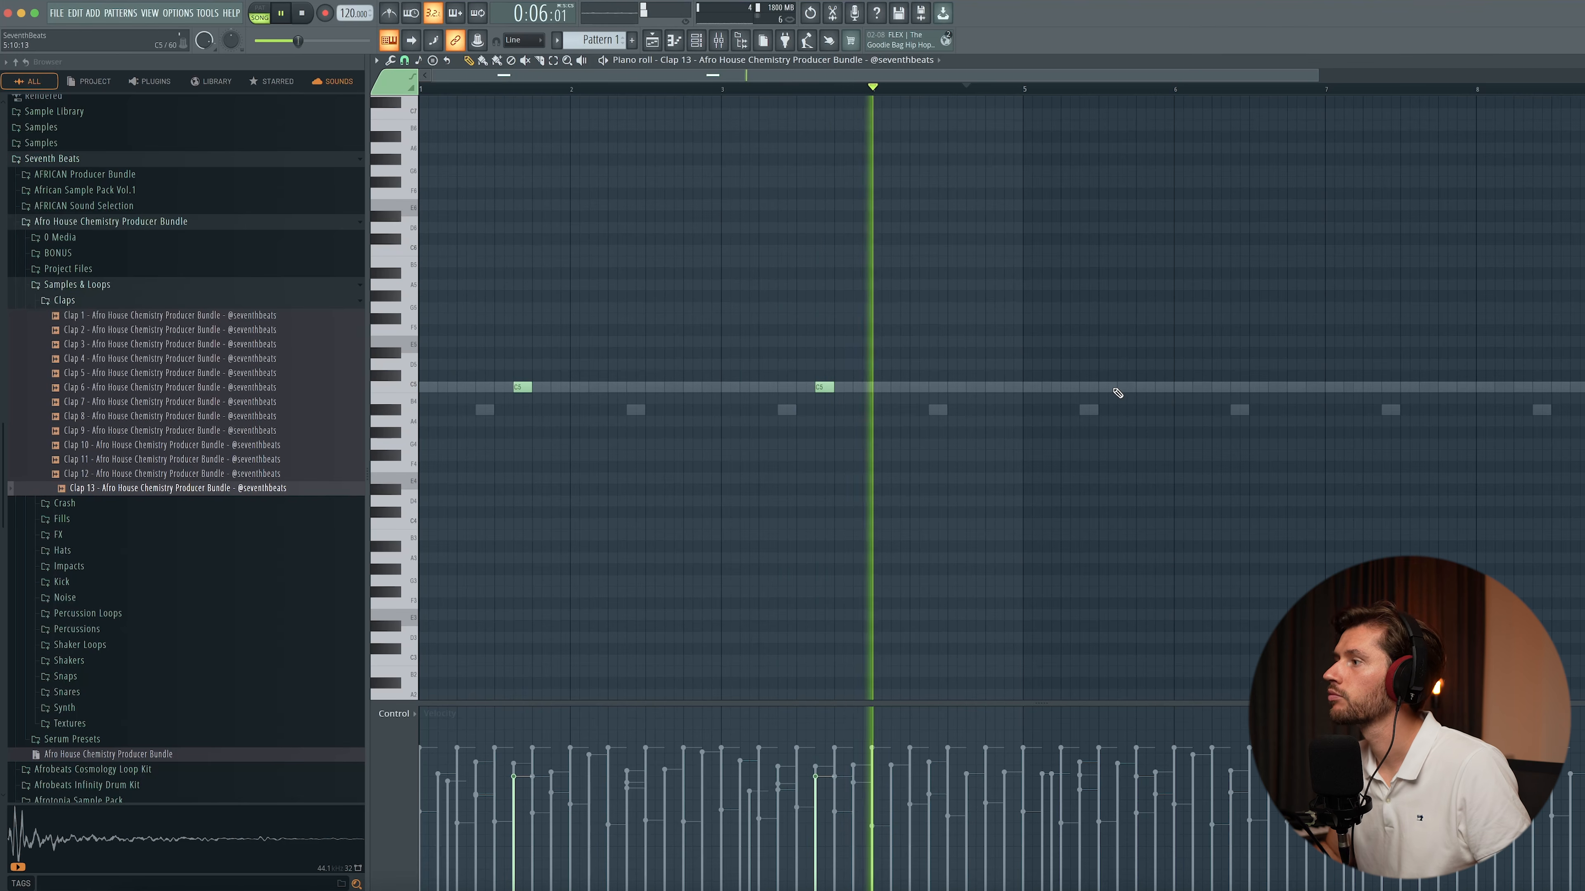
click(1419, 387)
key(space)
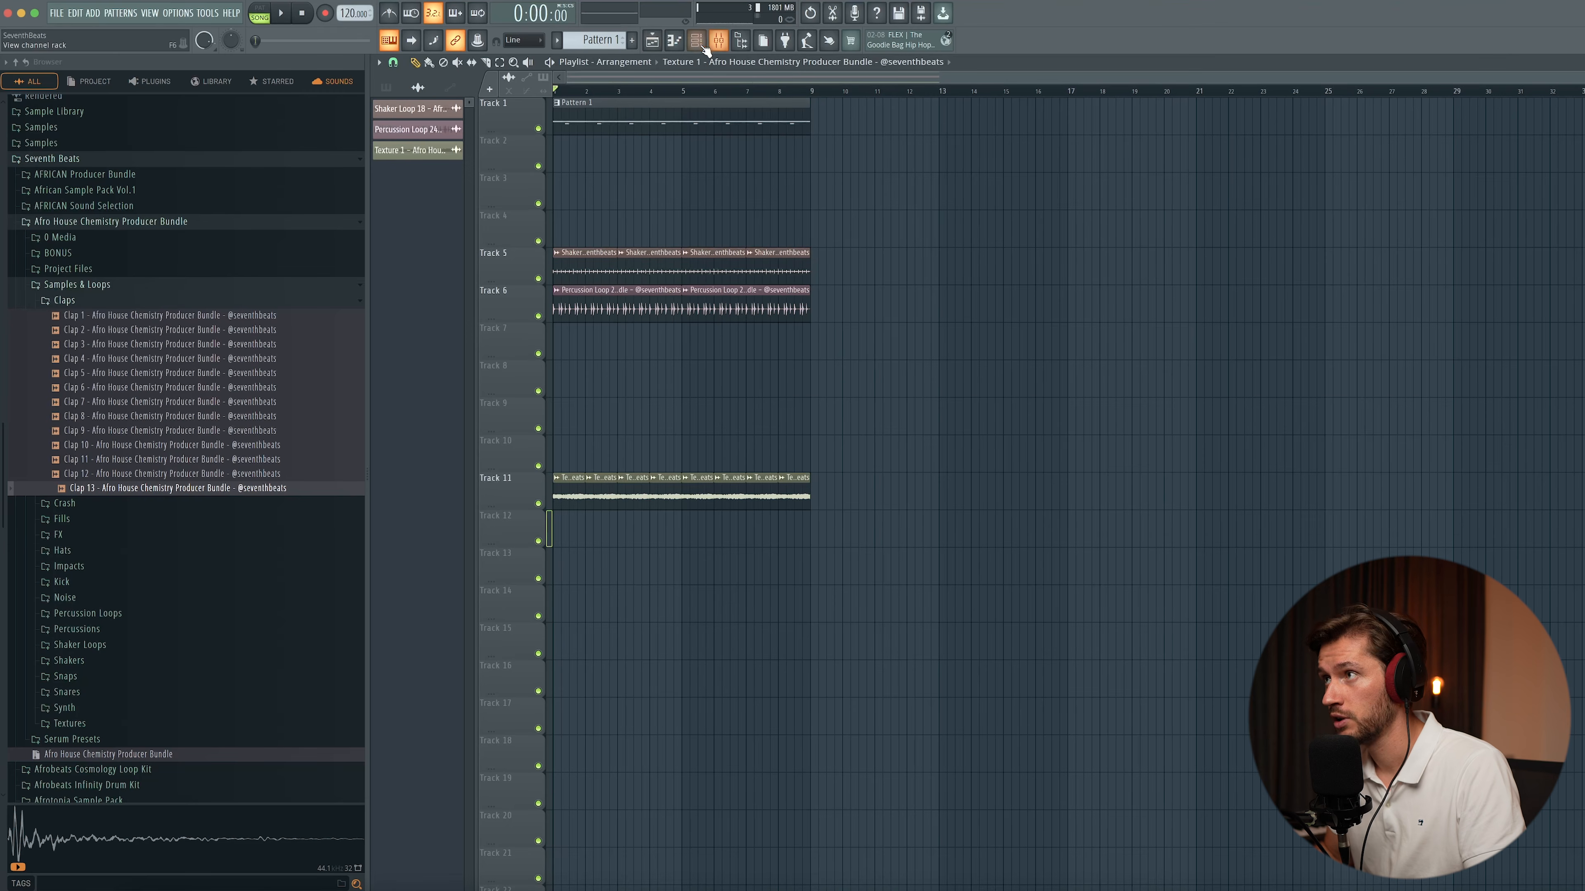
- Add the Piano V3 instrument as a new channel, draw a long E4 note followed by a long C4 note, and play them
click(697, 44)
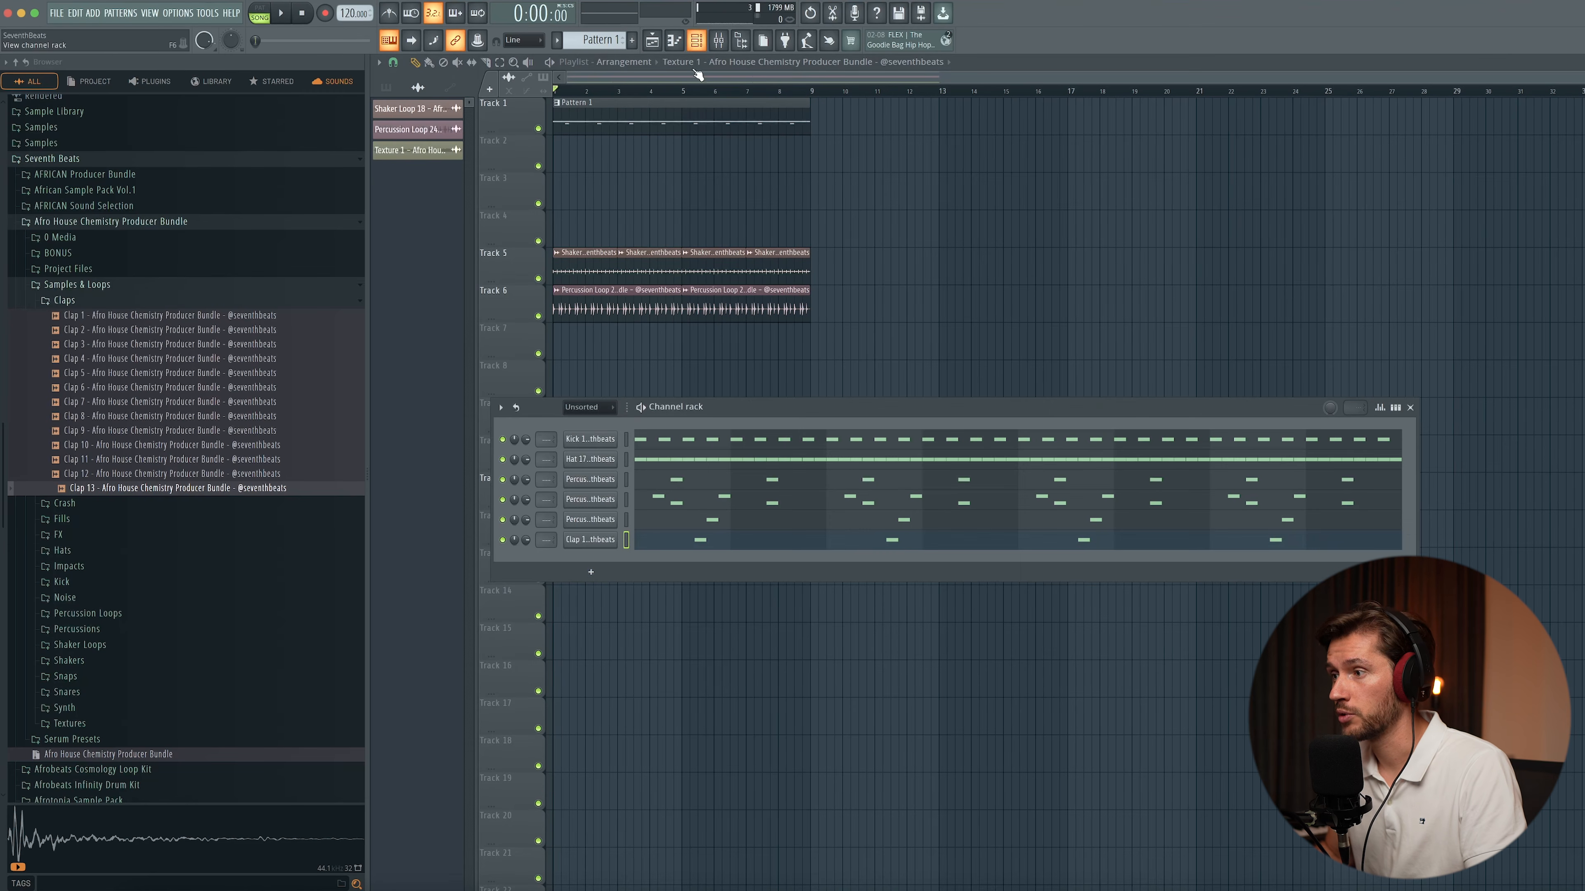
click(593, 583)
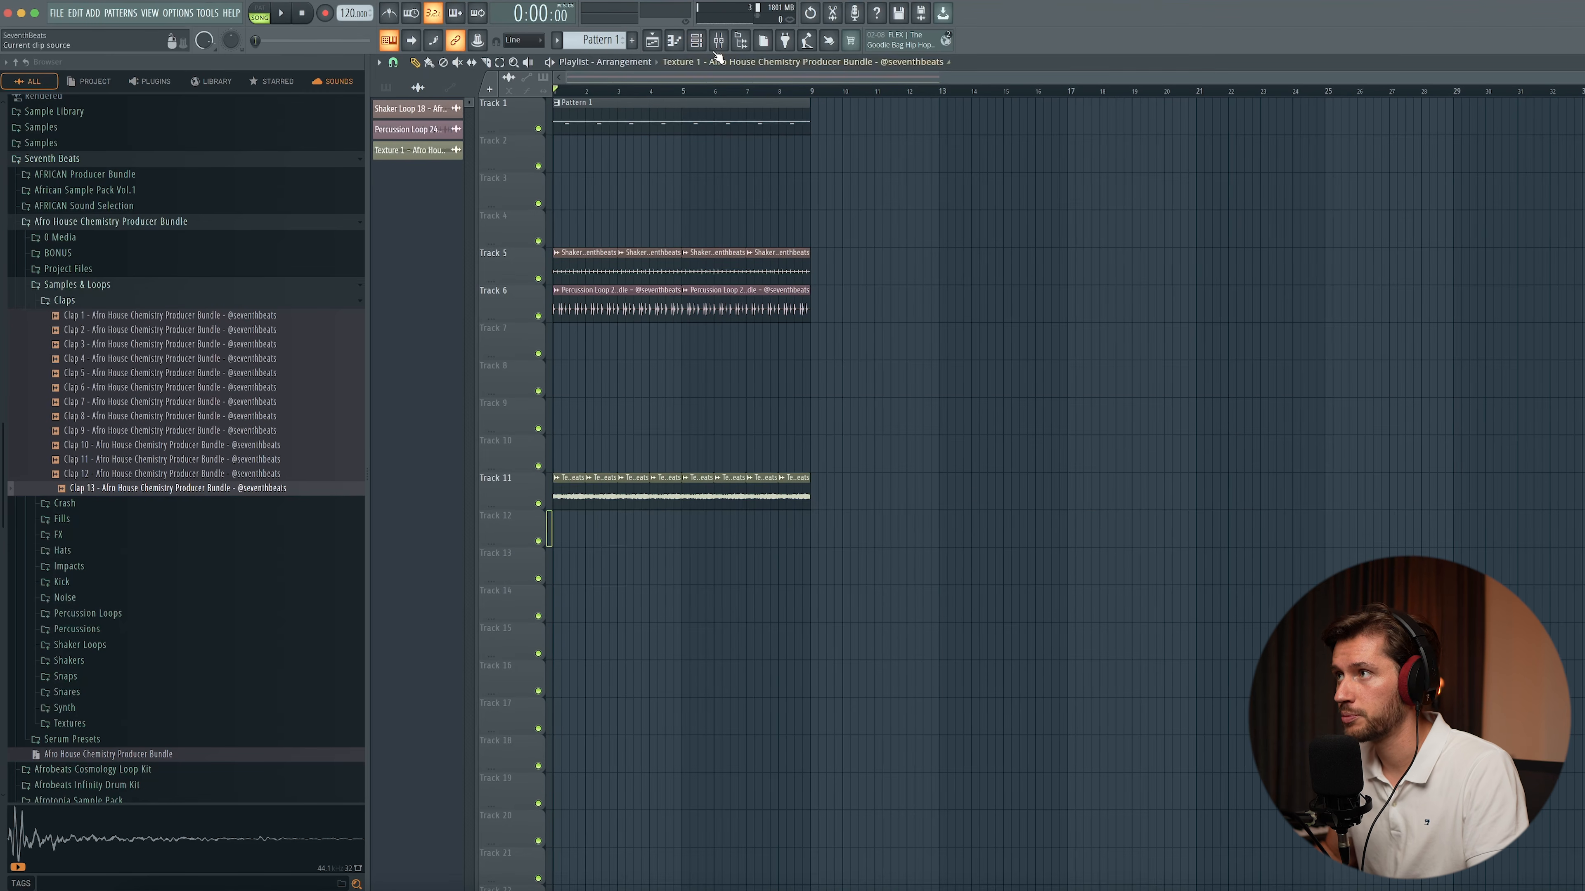
click(700, 41)
click(591, 573)
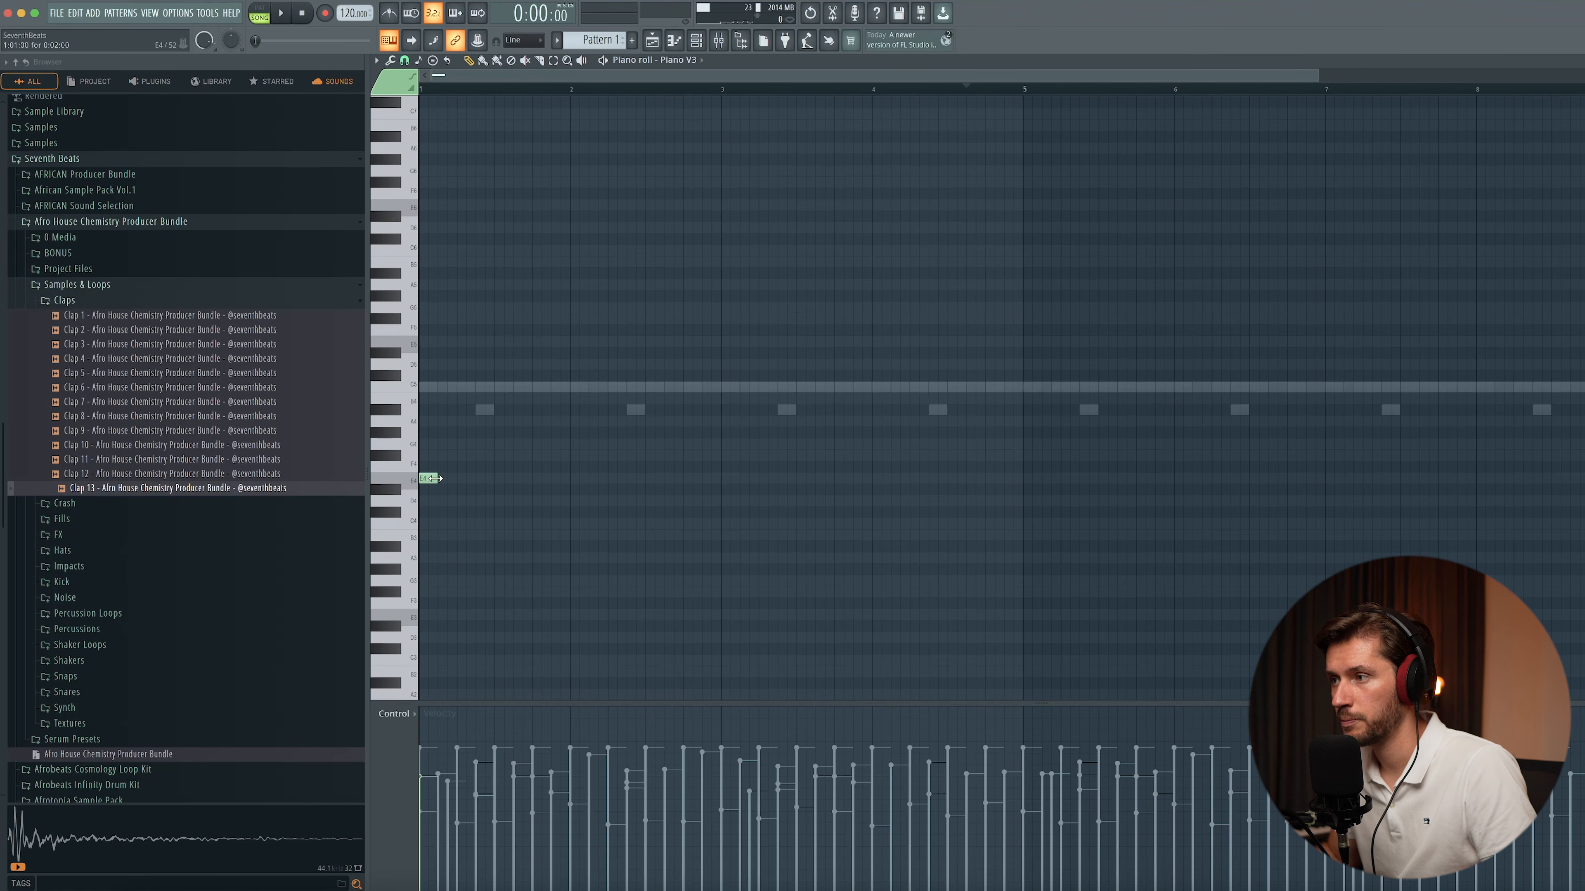
key(space)
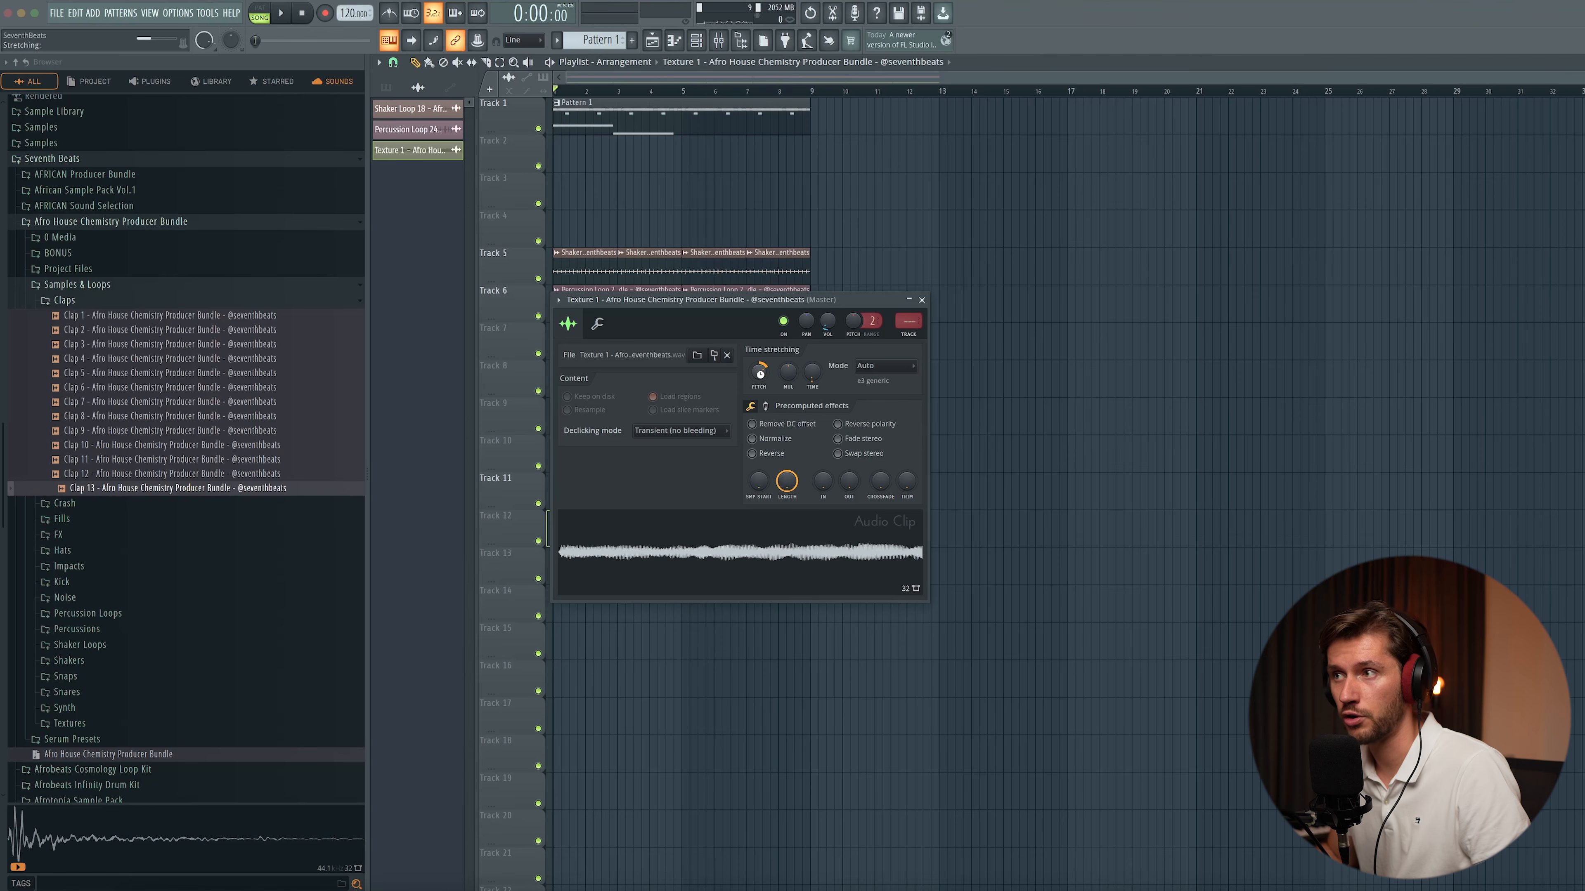
- Adjust the Texture 1 clip's time-stretching pitch, close its settings, and play the arrangement
click(922, 301)
key(space)
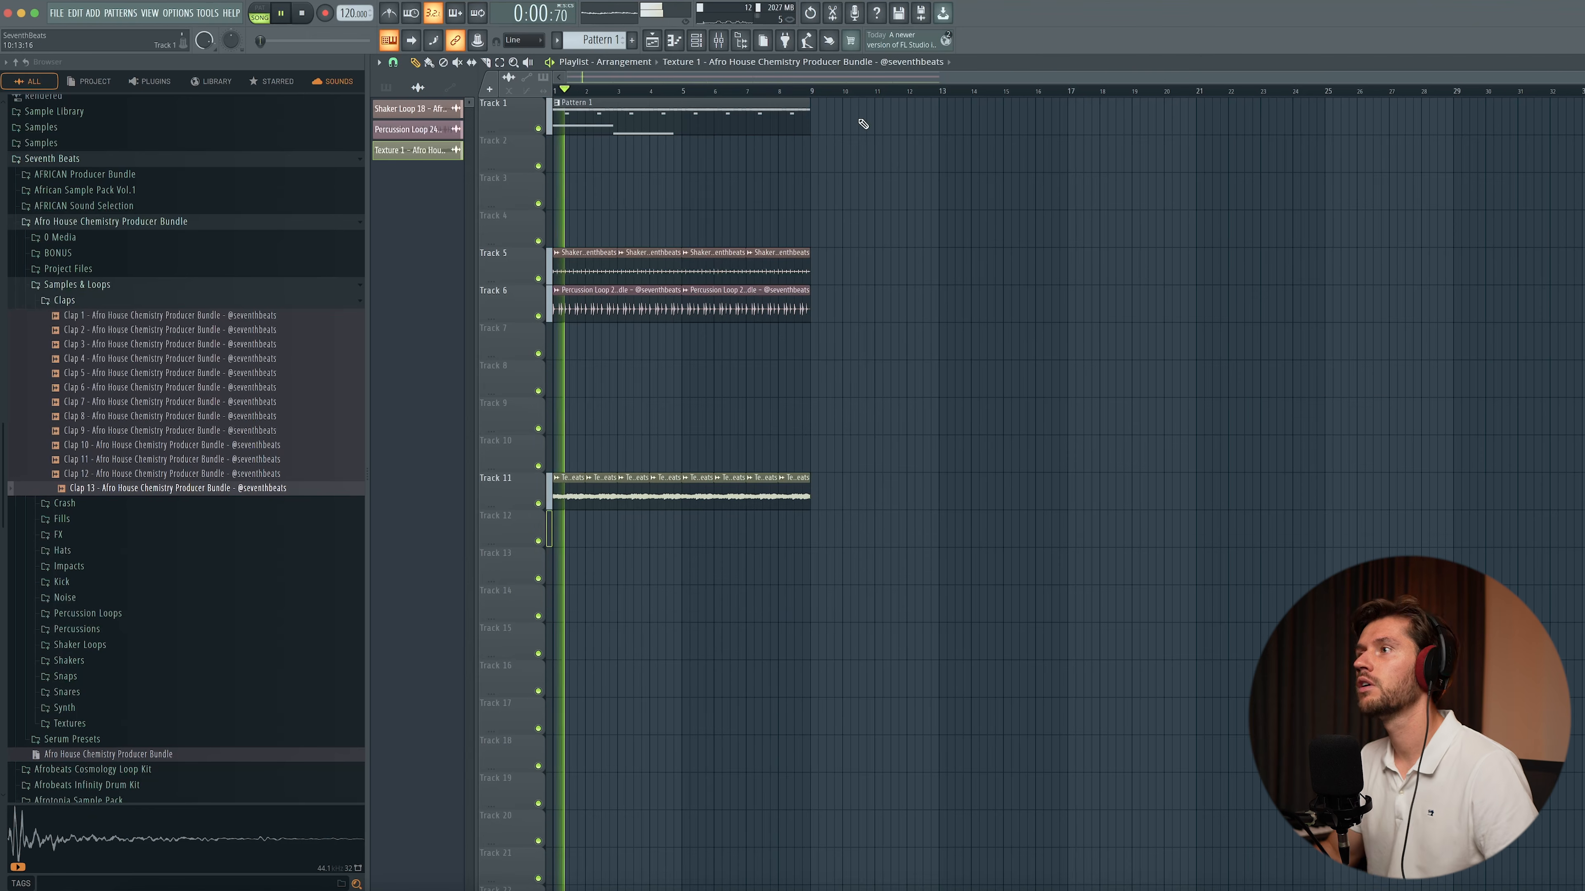
- Open the Piano V3 notes, lengthen the C4 note to the end of bar 4, and stop playback
click(697, 45)
click(588, 407)
click(598, 454)
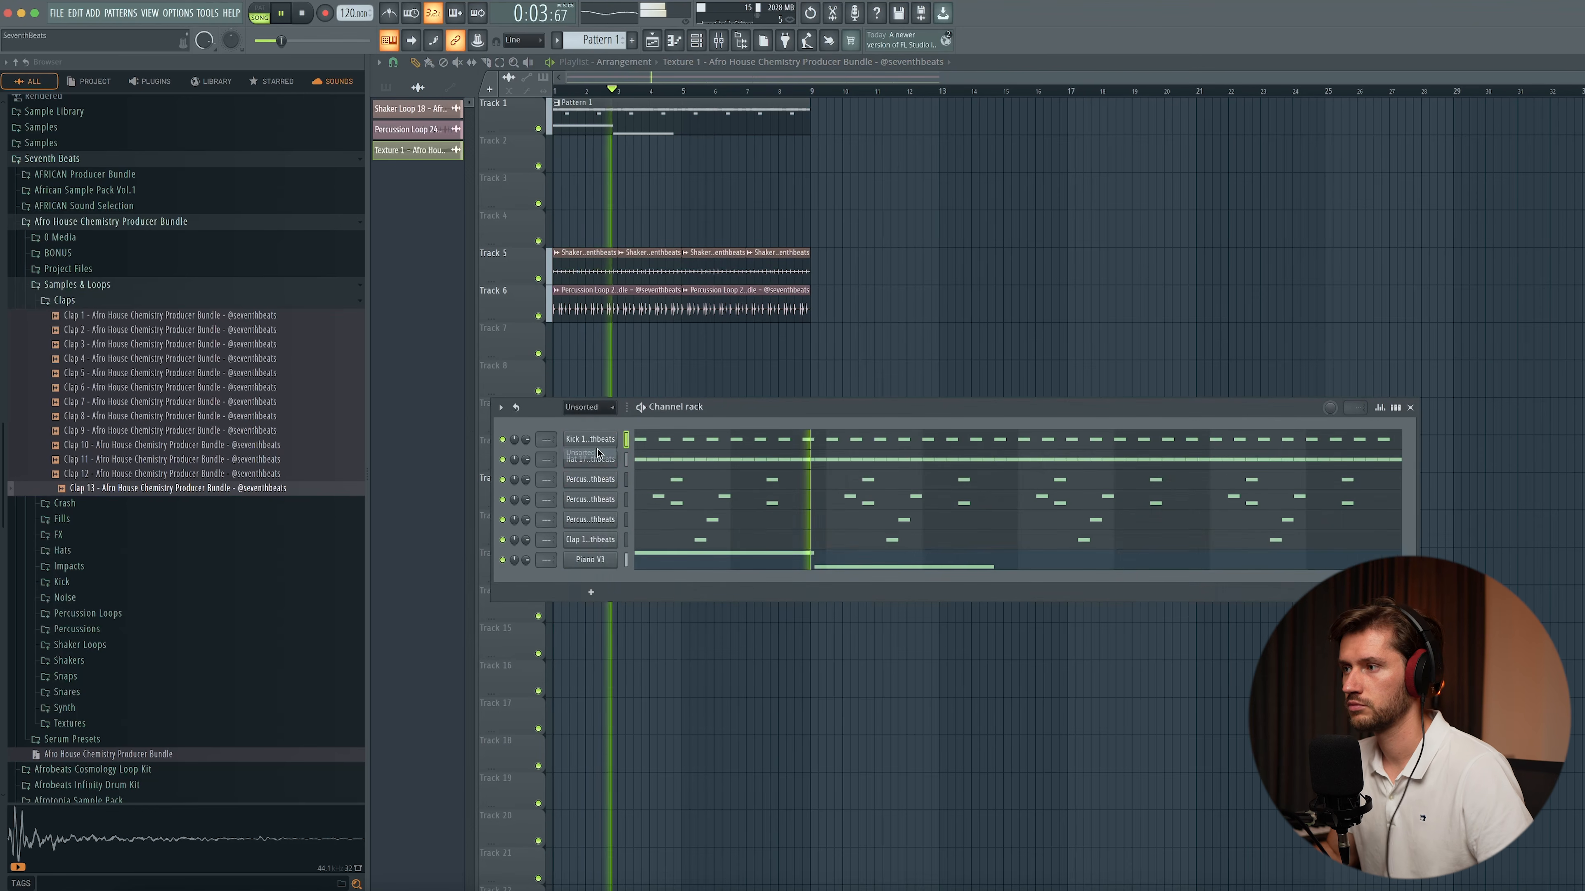
click(892, 559)
drag(984, 524, 1021, 524)
key(space)
- Copy the two piano notes one octave higher to E5 and C5, and add a third layer at B5 and G5
key(ctrl+a)
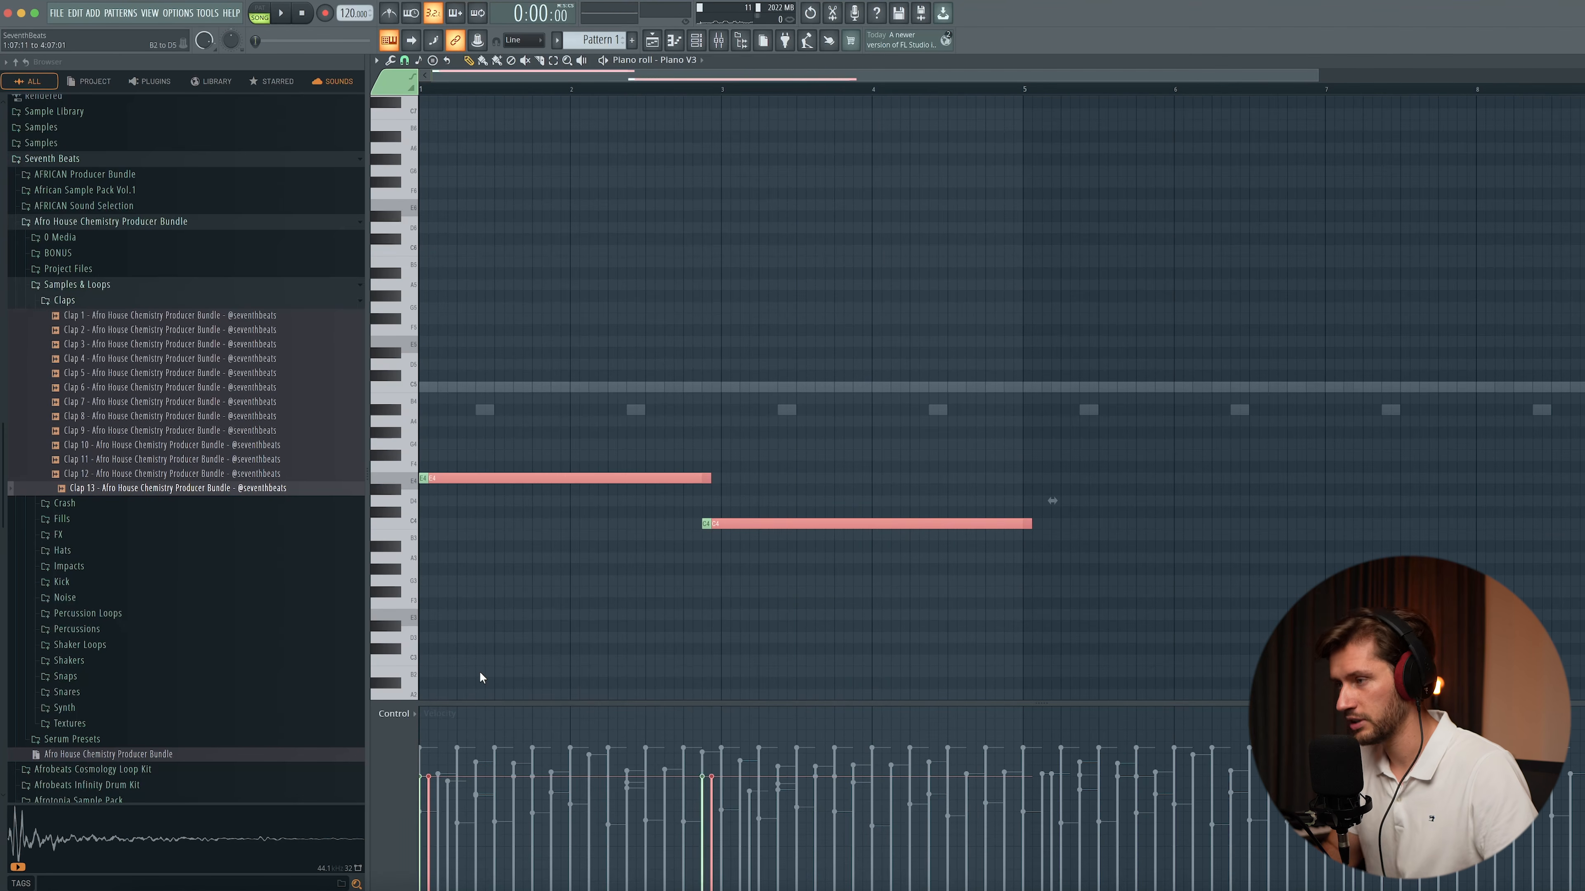
drag(467, 490, 364, 332)
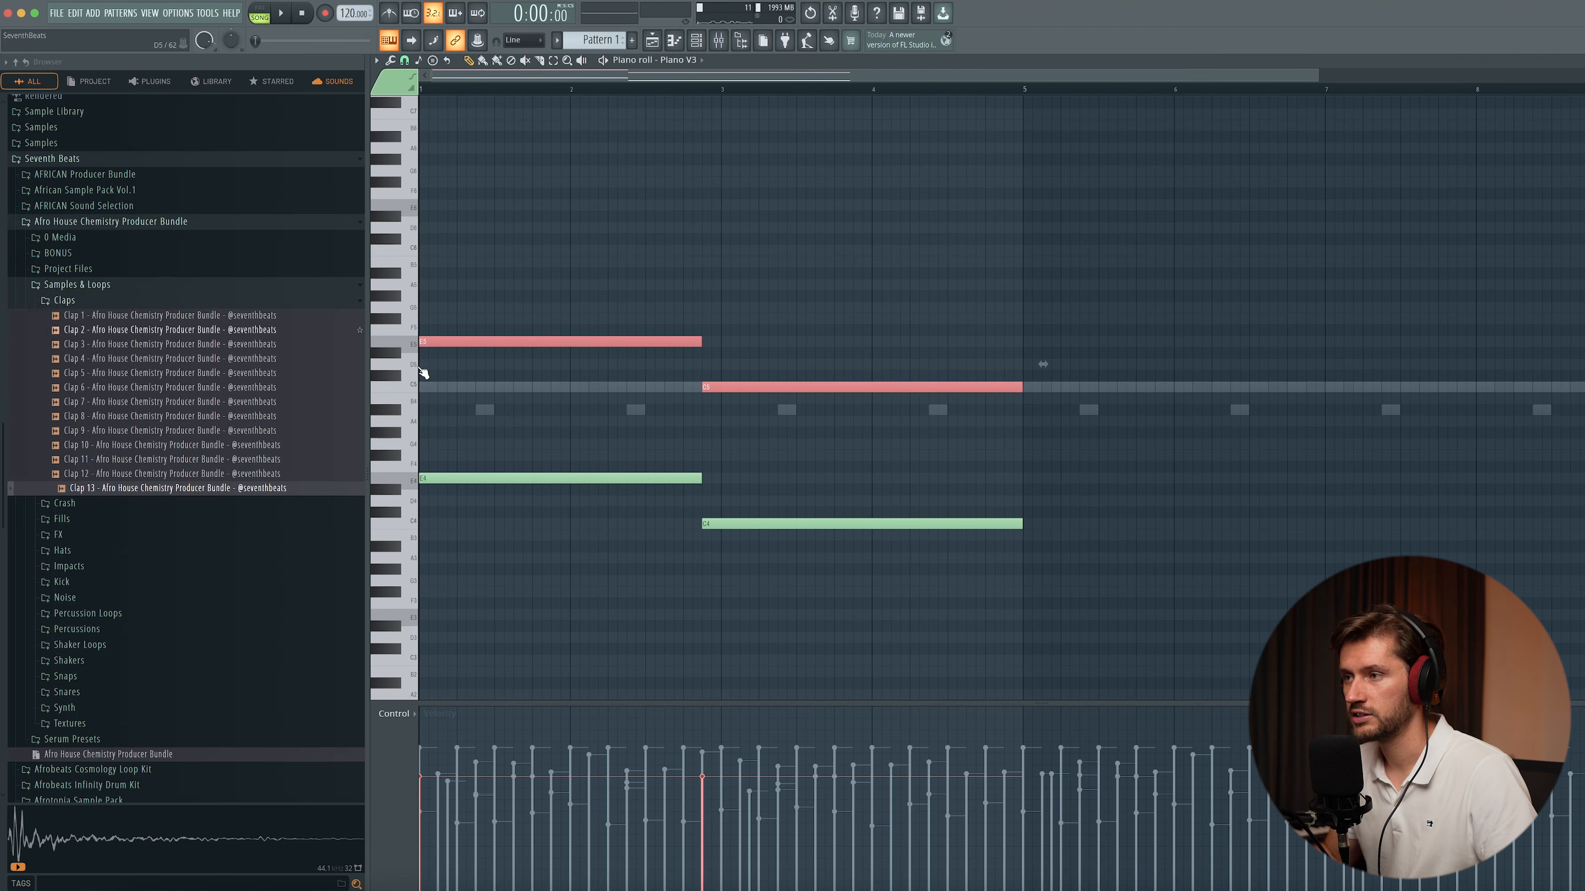
drag(1043, 364, 1061, 500)
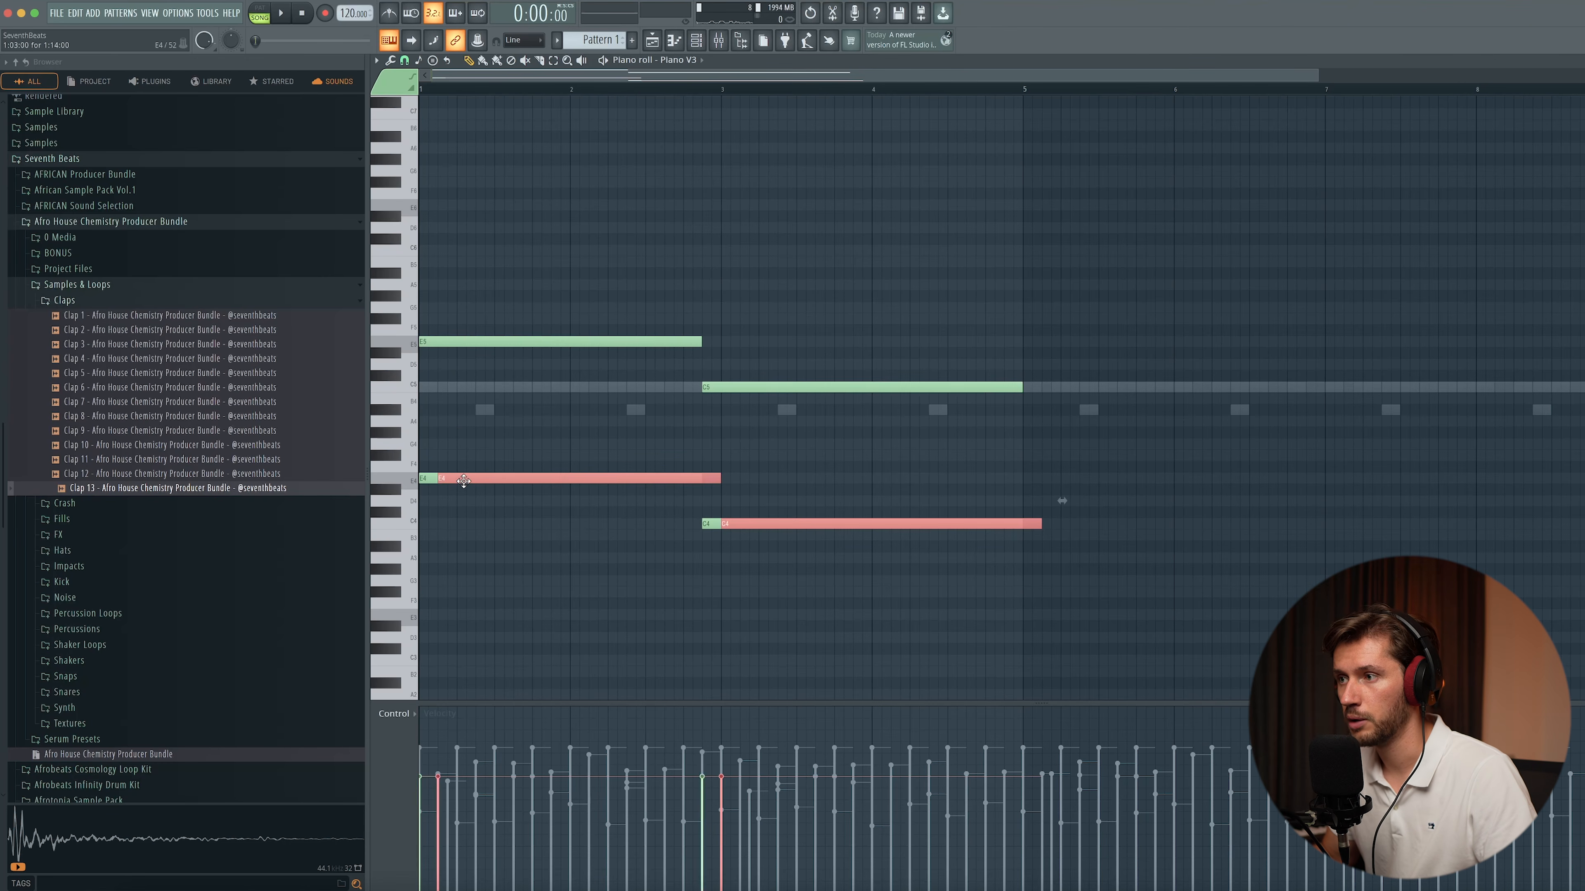
drag(432, 478, 372, 255)
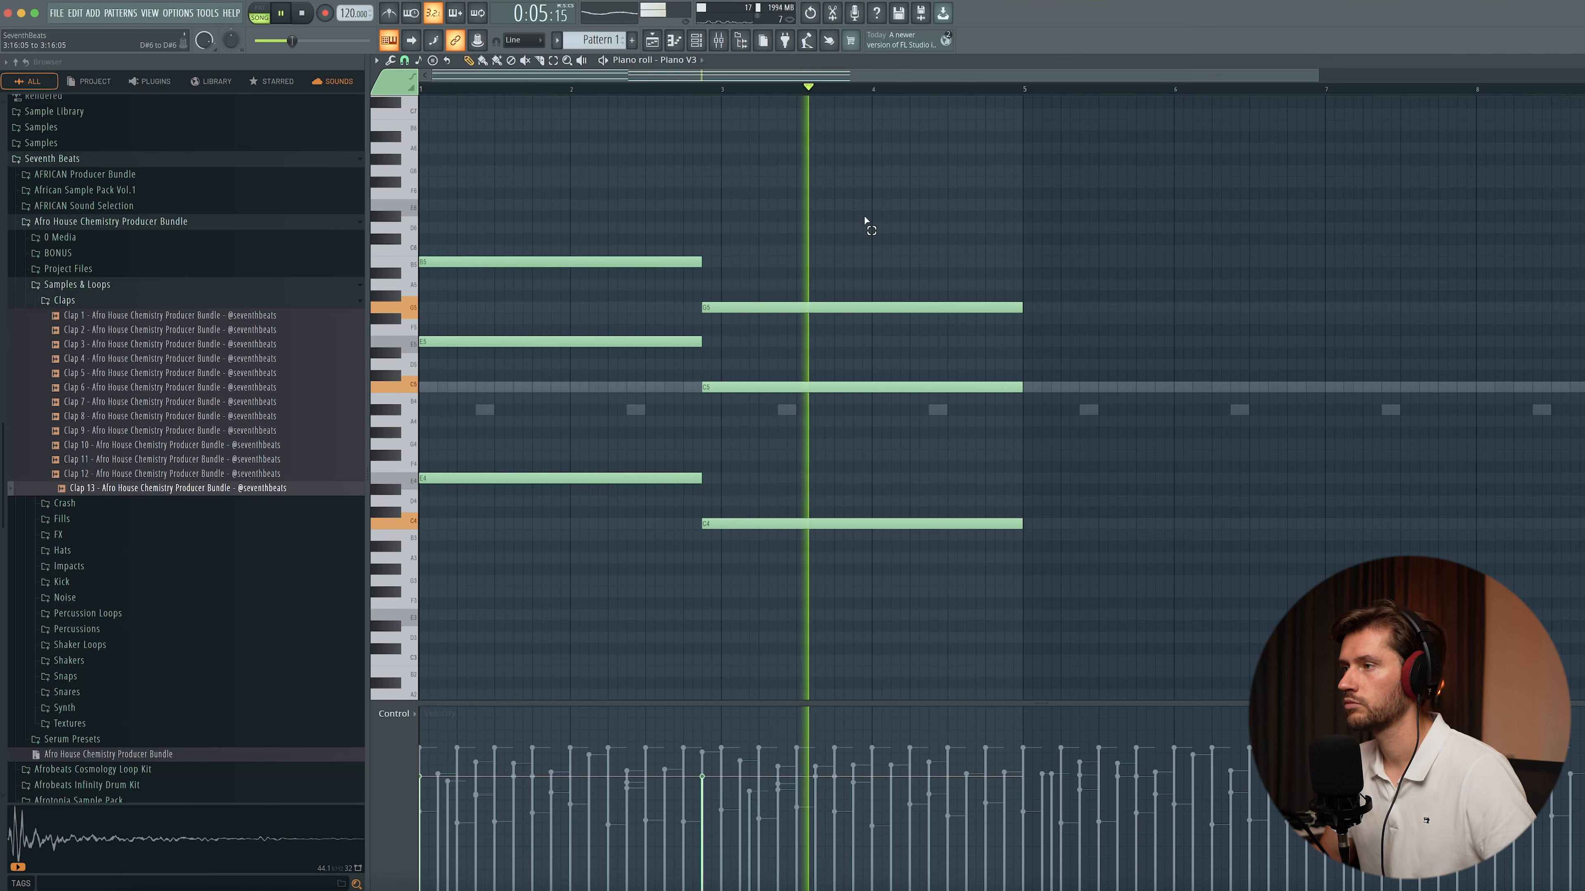
- Lower the velocity of all Piano V3 notes, deselect them, and stop playback
key(ctrl+a)
scroll(654, 560, down, 3)
ctrl+click(807, 288)
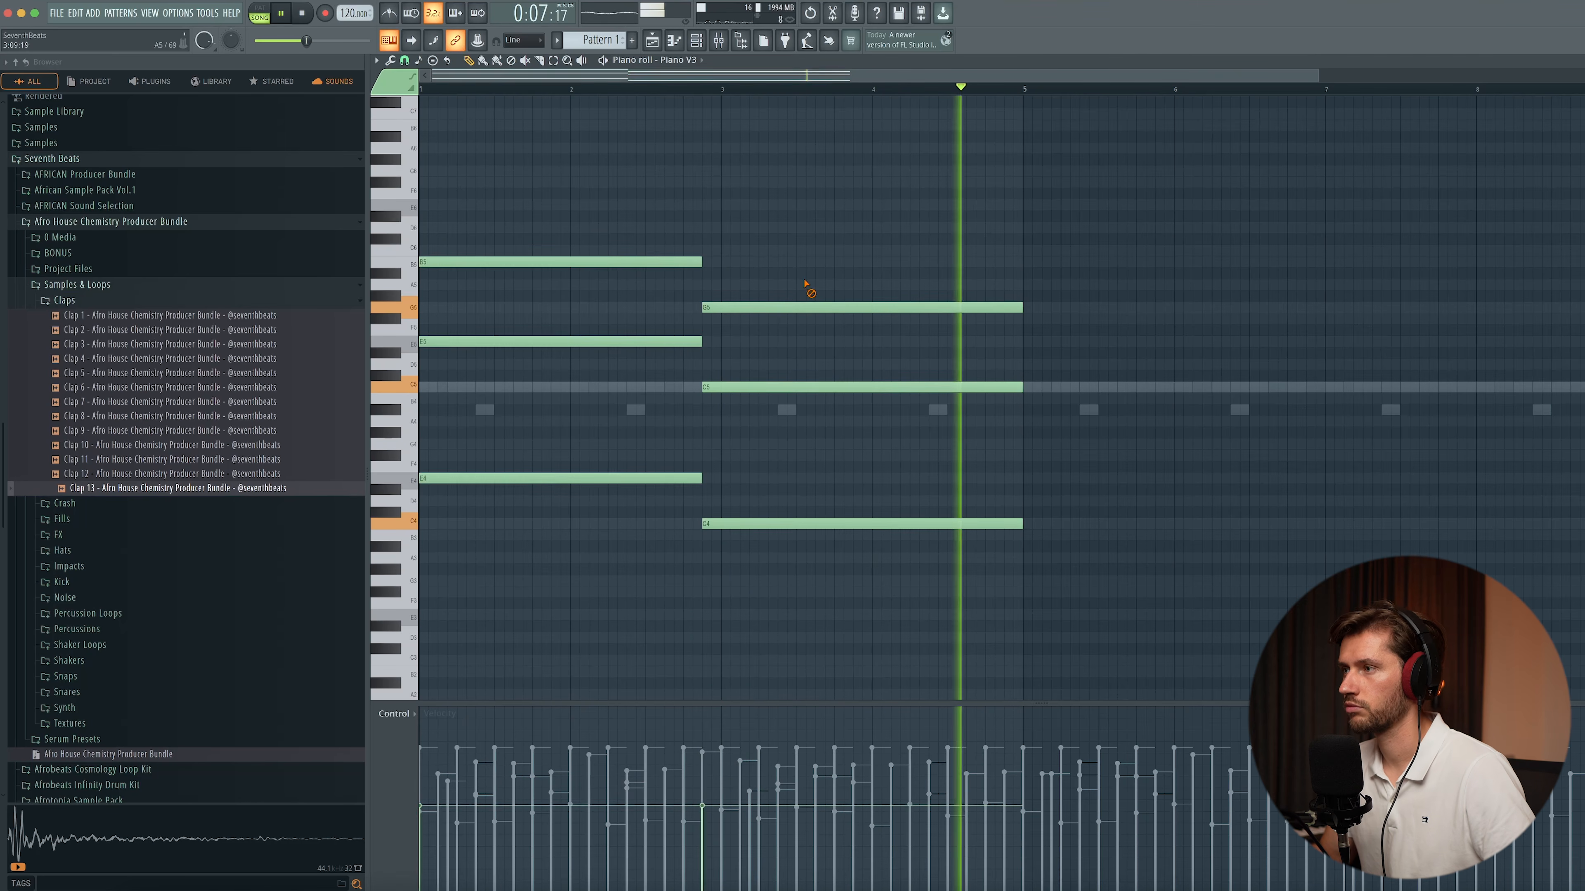
key(space)
- Shorten the first piano chord and fit two short G4, D5 and G5 chords between it and the second long chord
drag(663, 201, 637, 593)
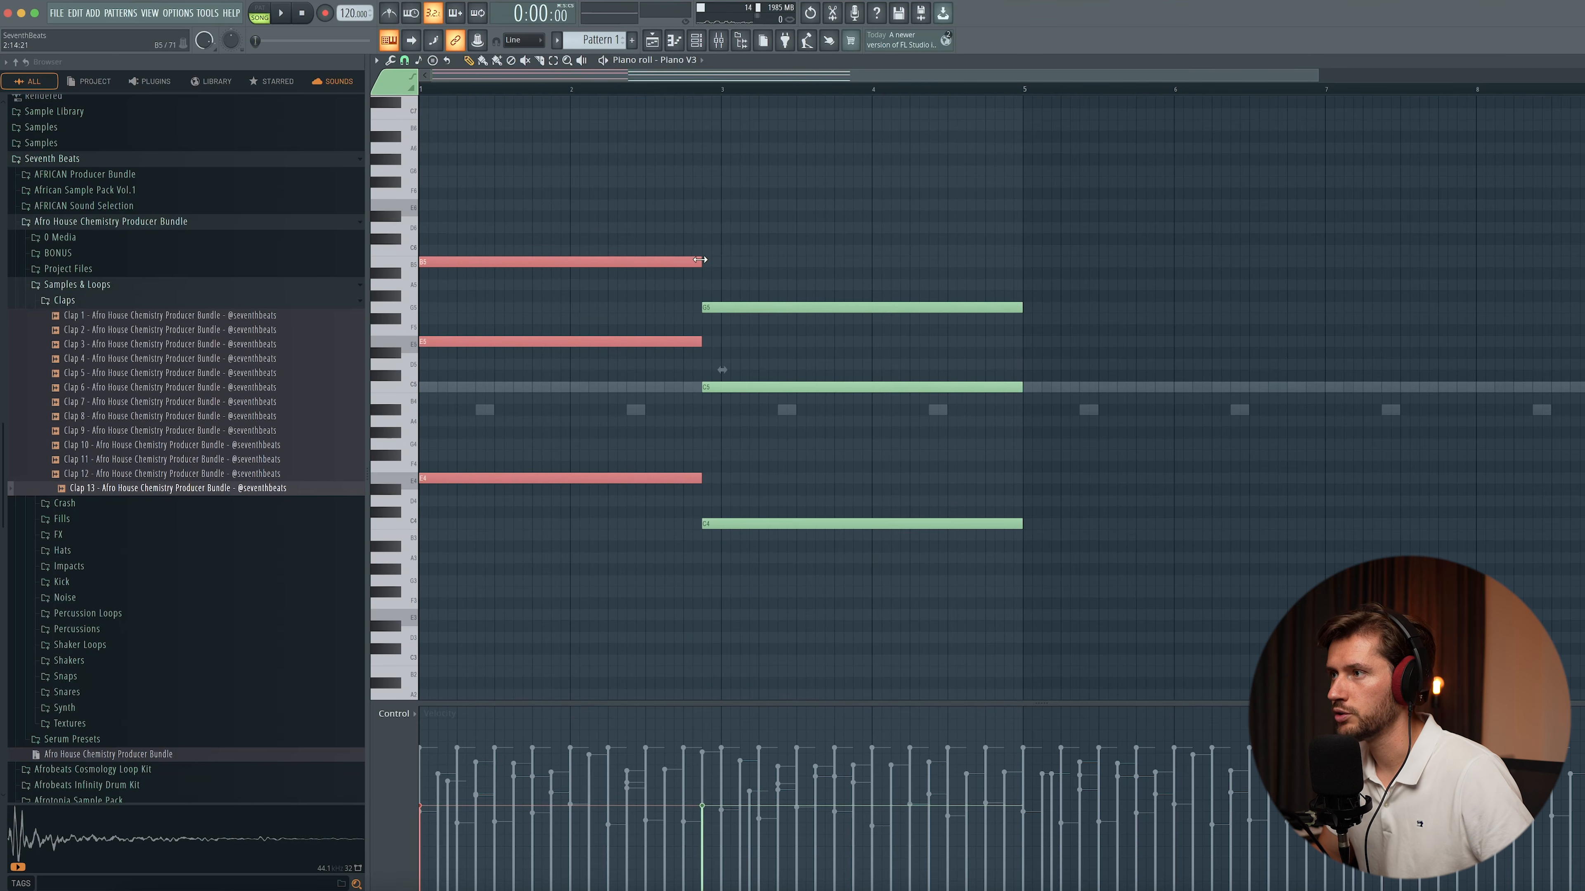
key(space)
drag(559, 212, 571, 549)
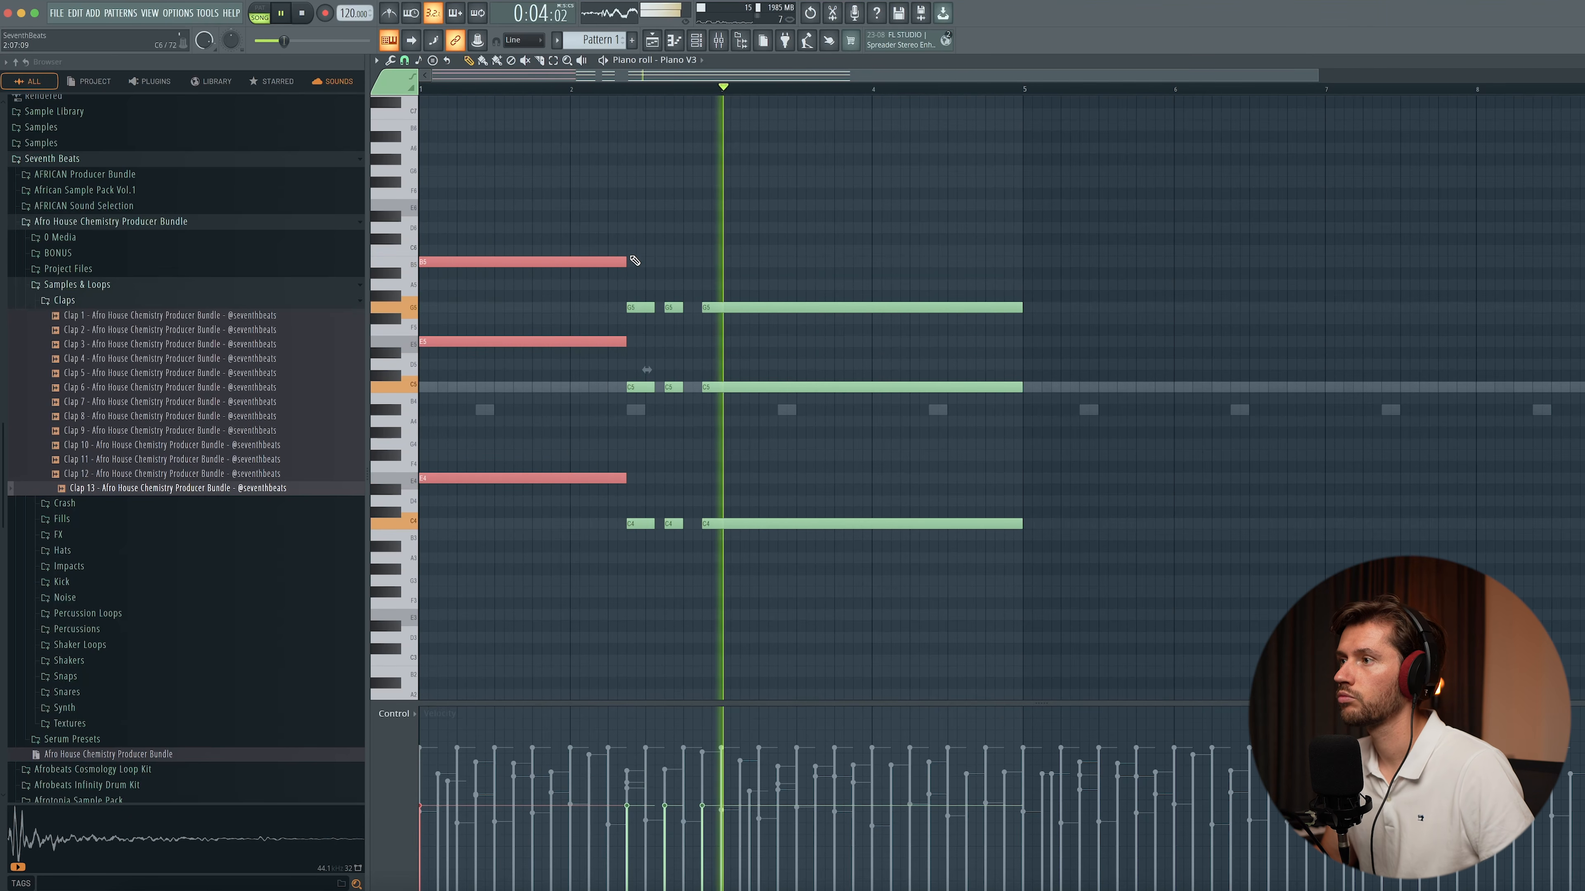
drag(624, 261, 615, 260)
super+click(662, 260)
key(space)
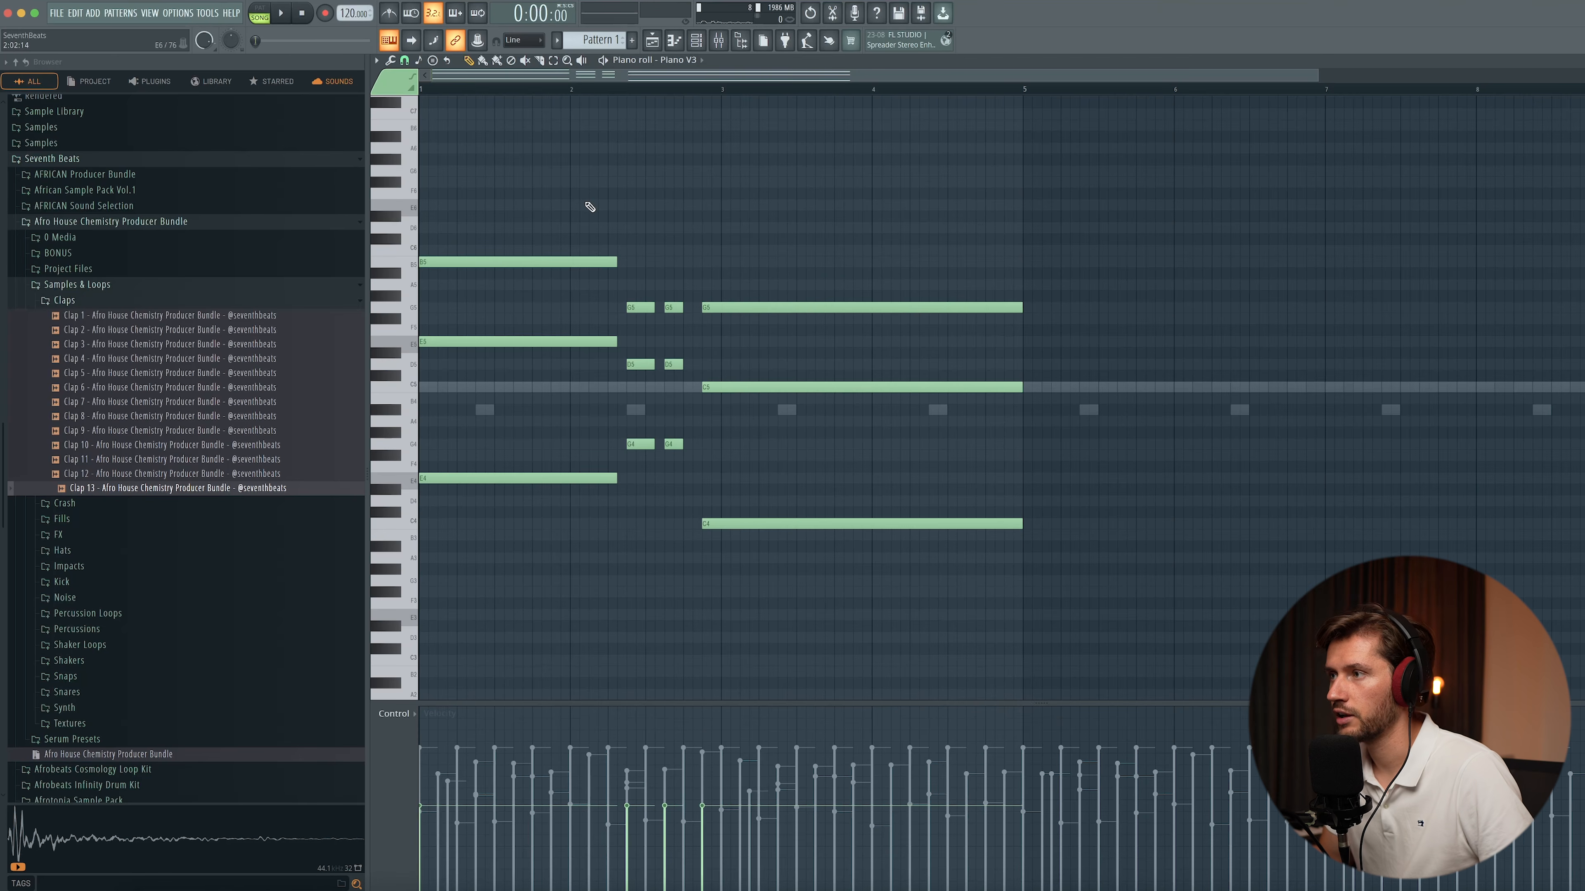
- Open the Piano V3 instrument window and play the chords
click(696, 44)
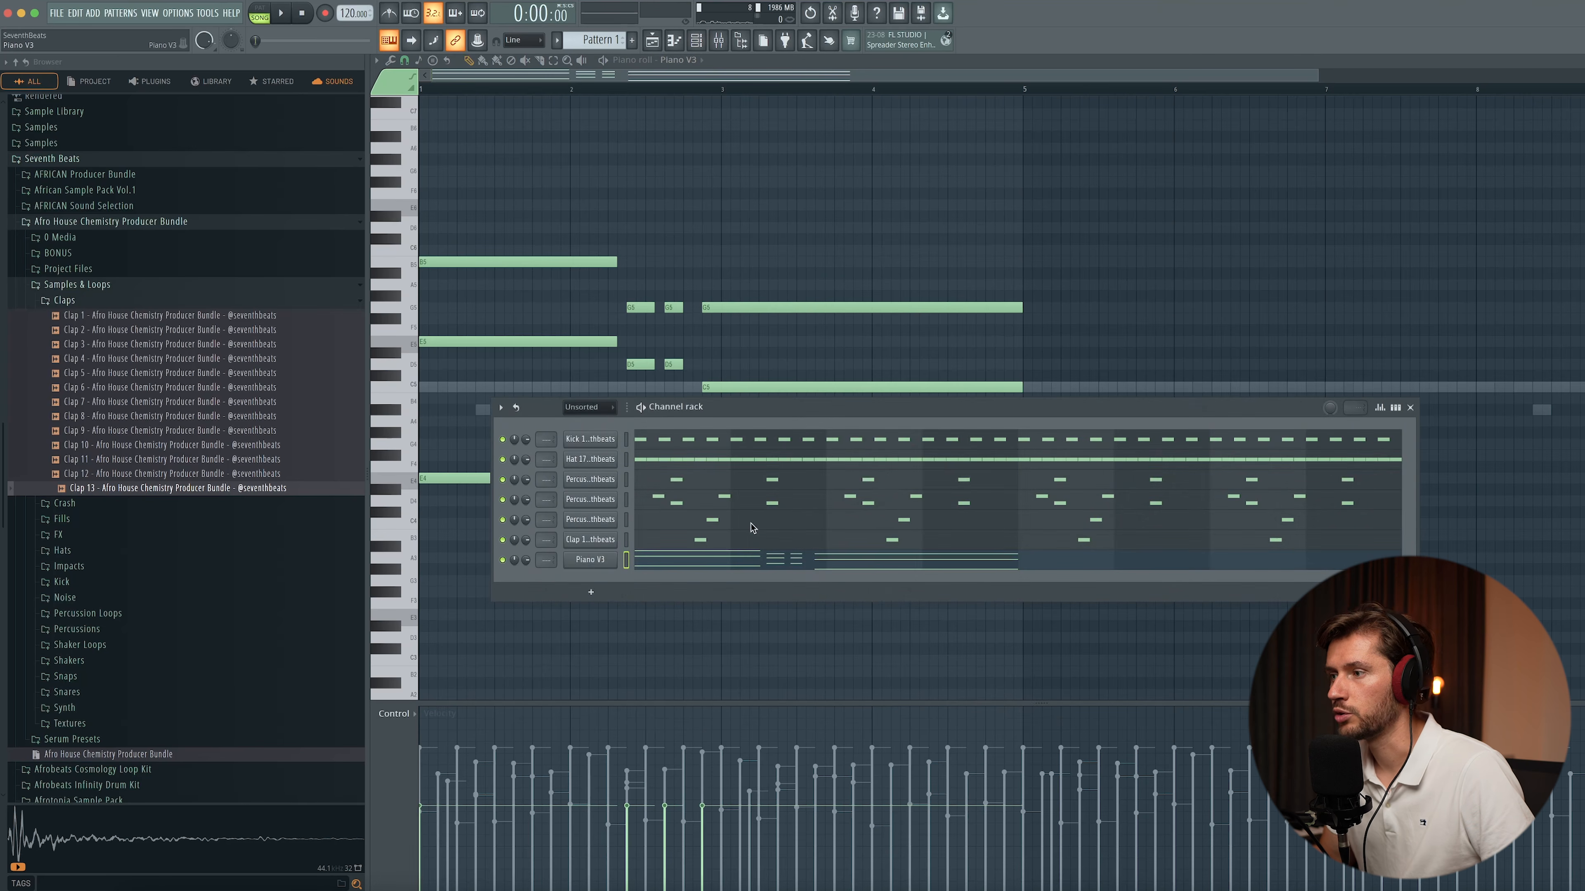
click(592, 560)
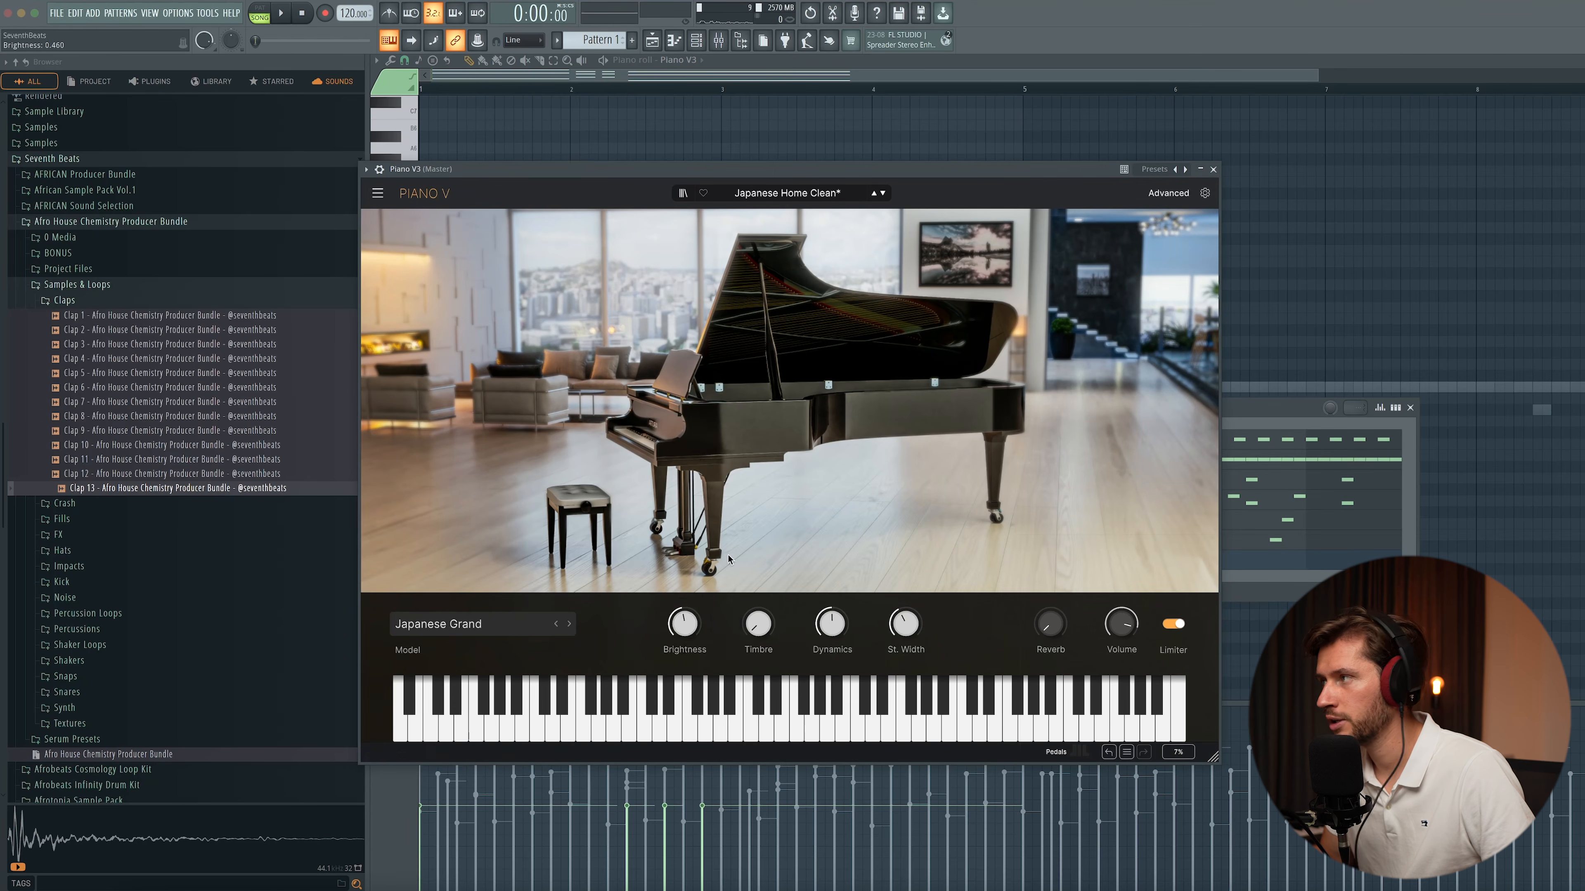
key(space)
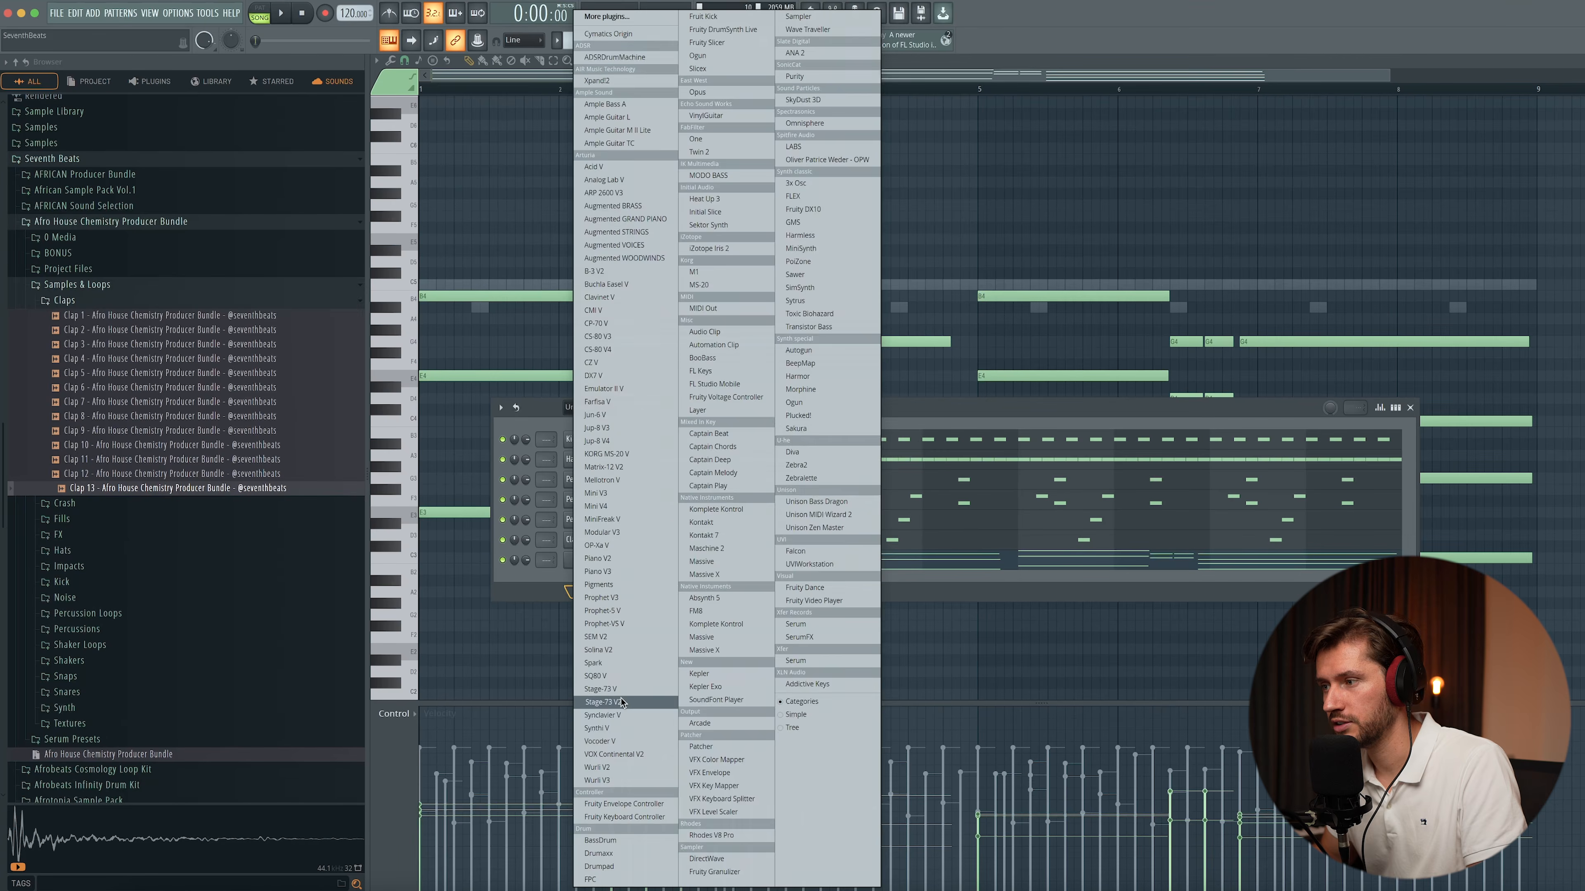
- Add the Stage-73 V2 instrument as a new channel, reposition its window, and close it
click(623, 703)
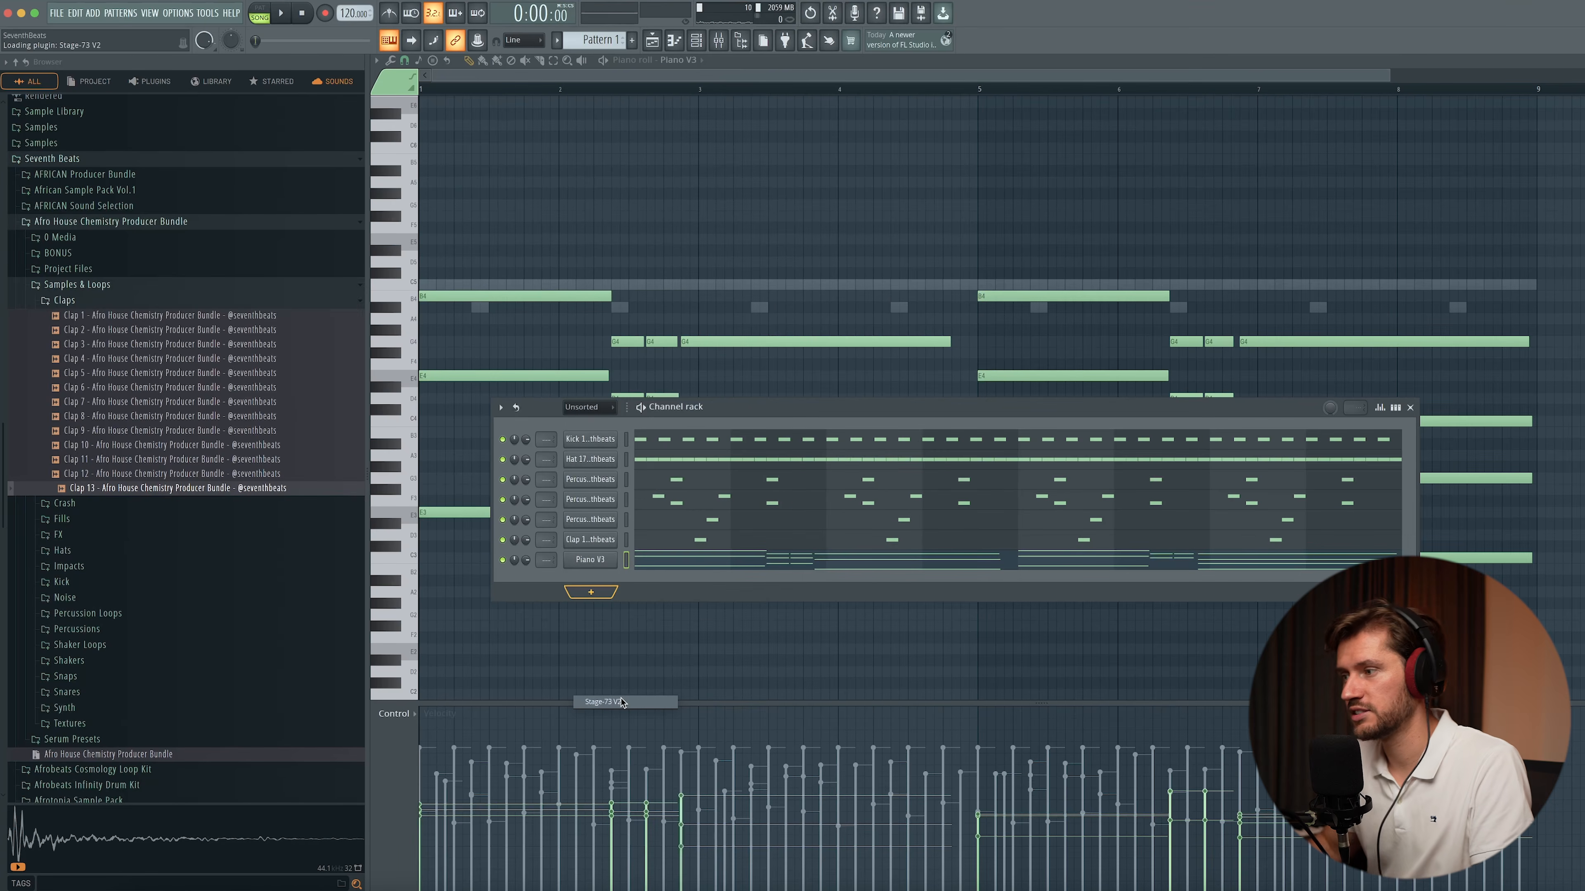
drag(351, 28, 737, 268)
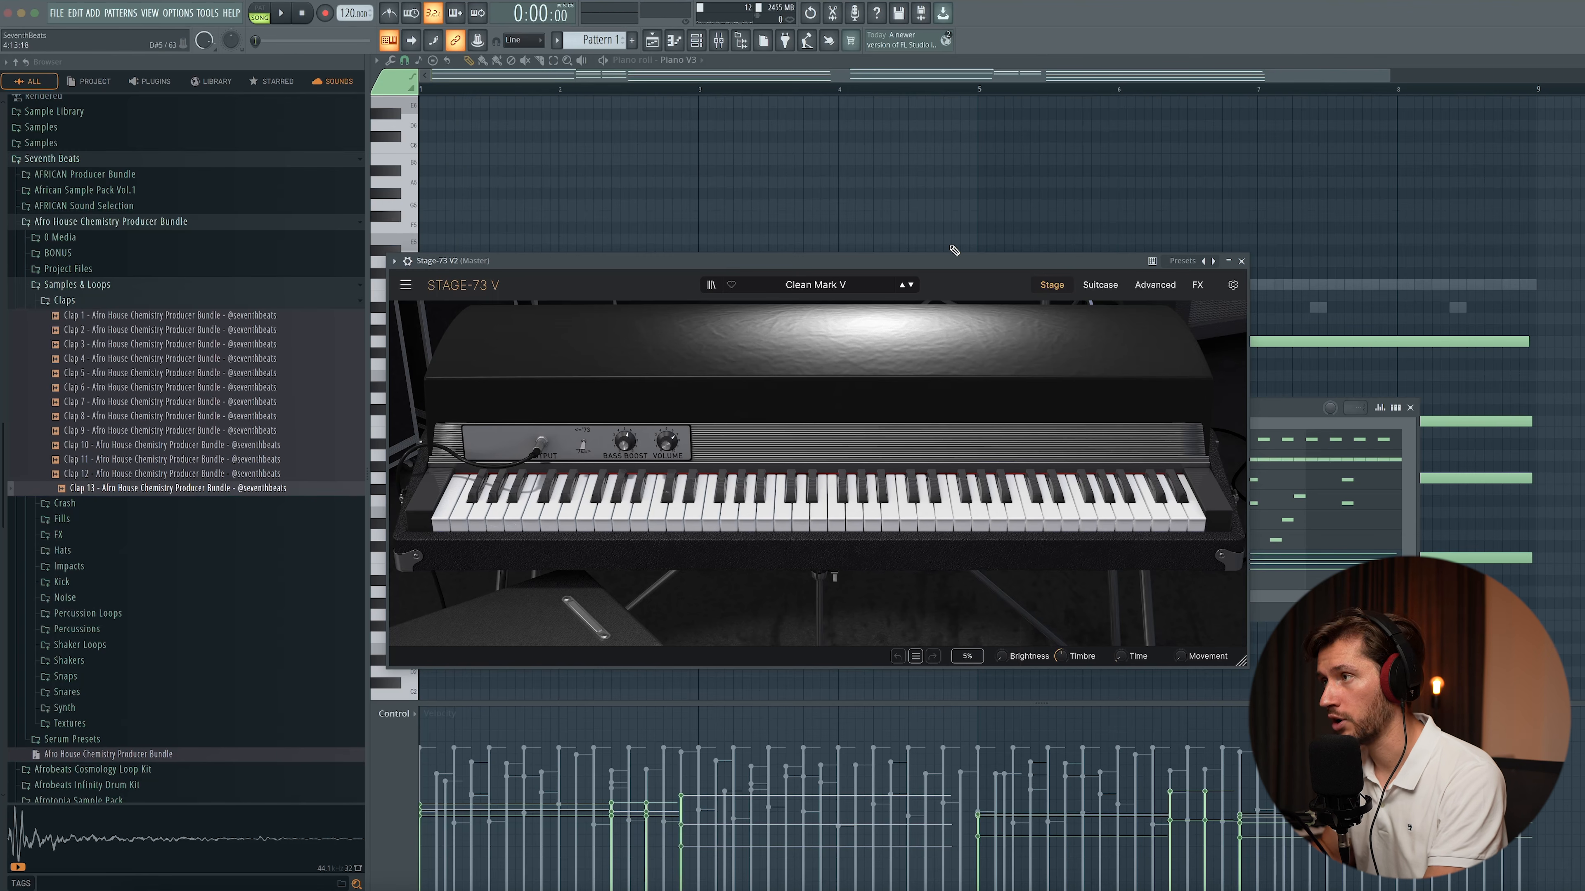
click(1243, 262)
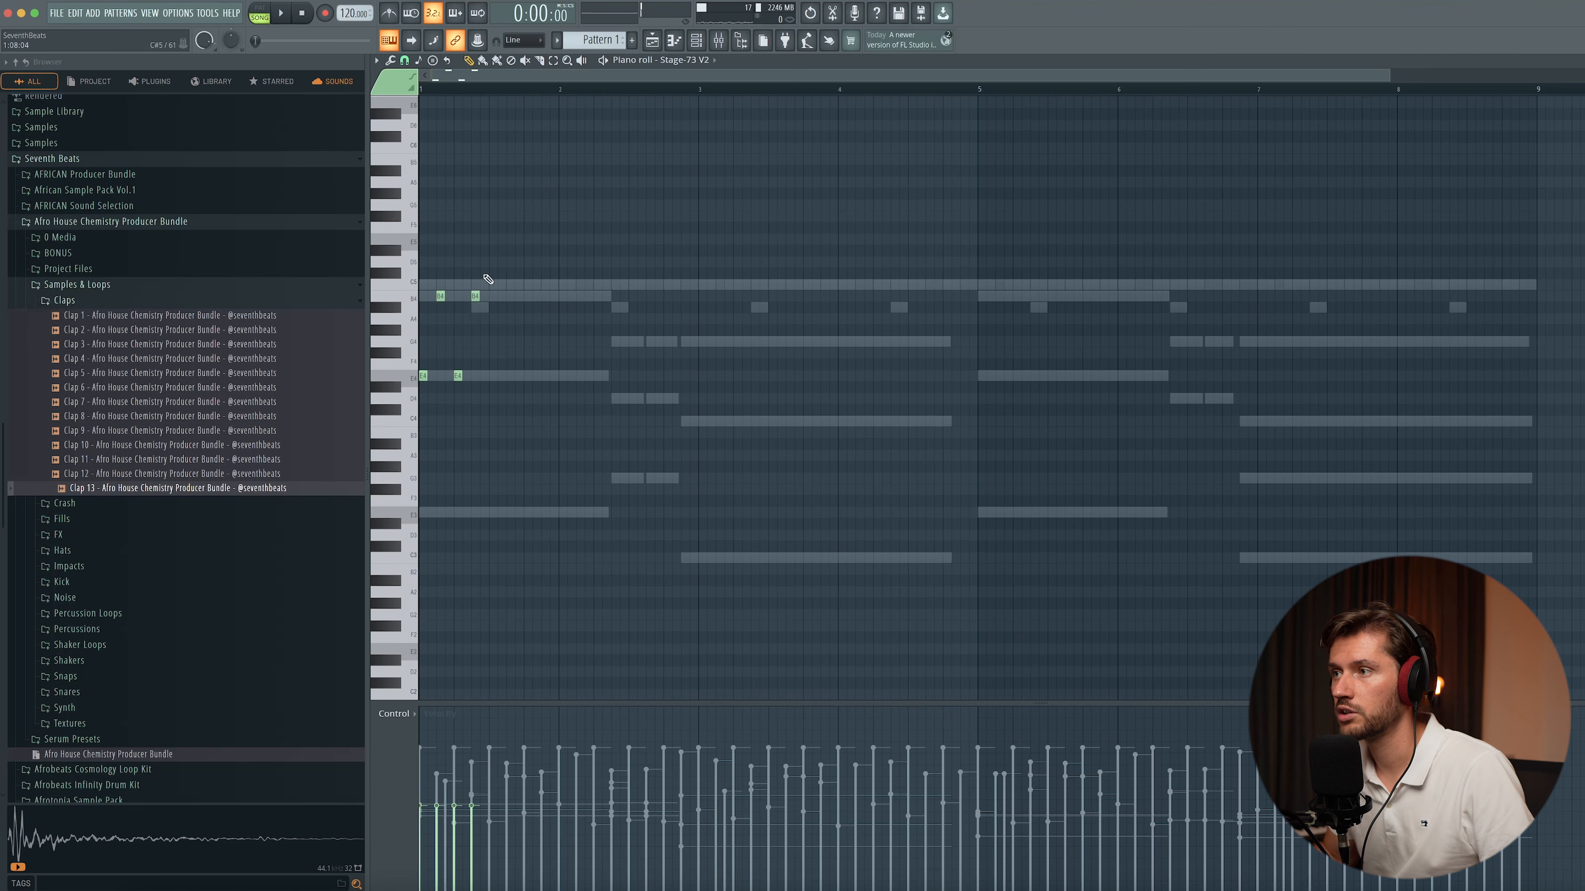
- Duplicate the alternating E5 and B5 notes in the Stage-73 V2 channel to fill bars 1 to 4, and play them
key(ctrl+b)
key(ctrl+b)
key(ctrl+b)
key(ctrl+b)
key(ctrl+b)
key(ctrl+b)
key(ctrl+b)
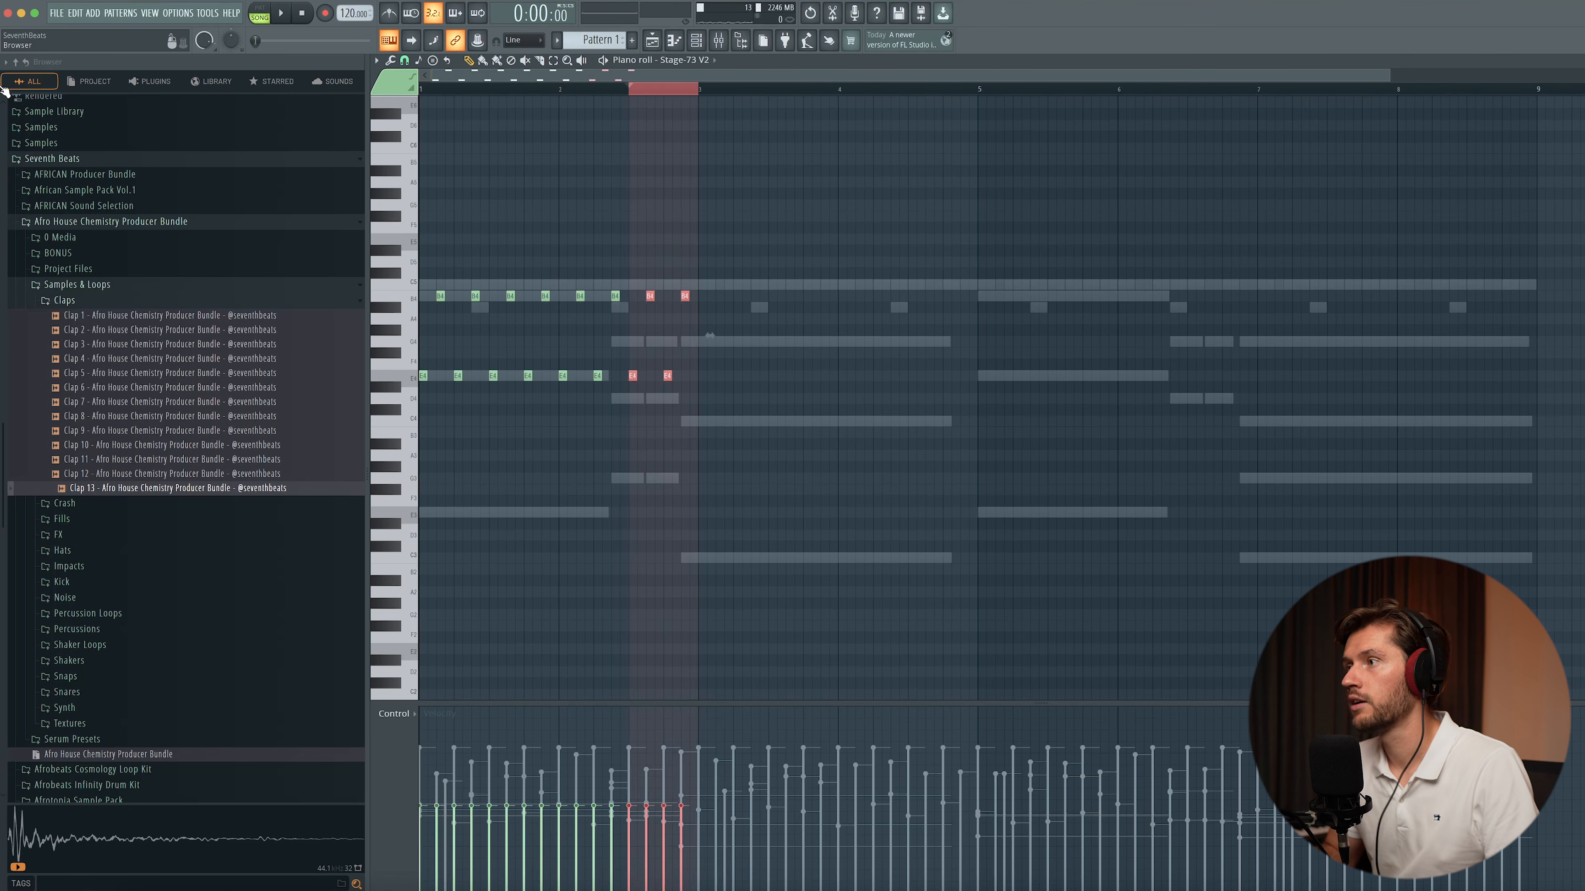
key(ctrl+d)
key(space)
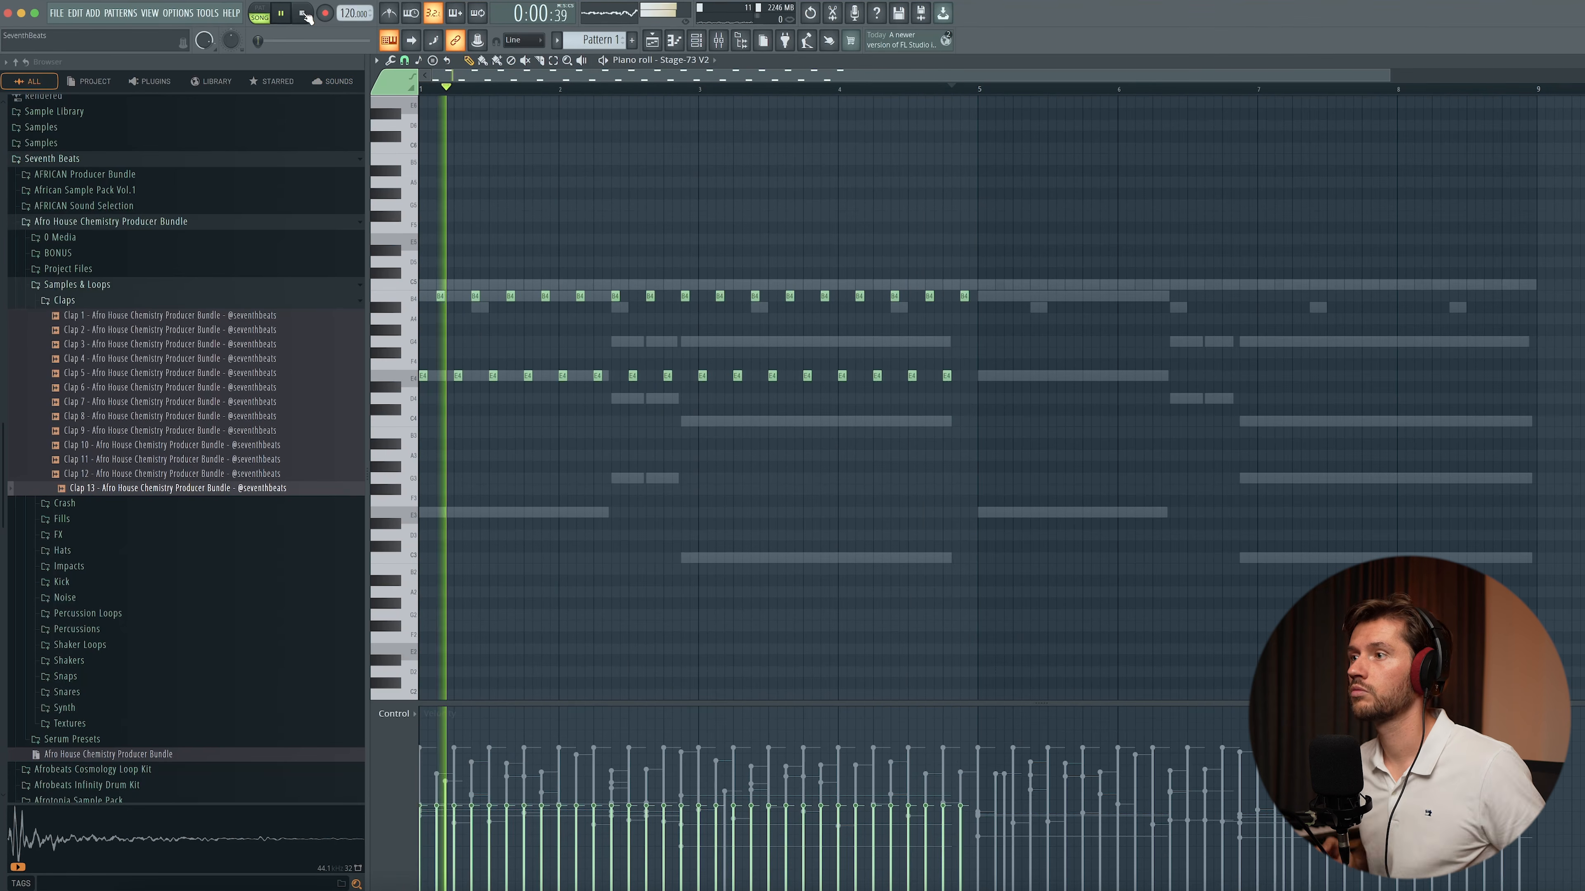
- Raise the velocity of all Stage-73 V2 notes slightly, deselect them, and stop playback
key(ctrl+a)
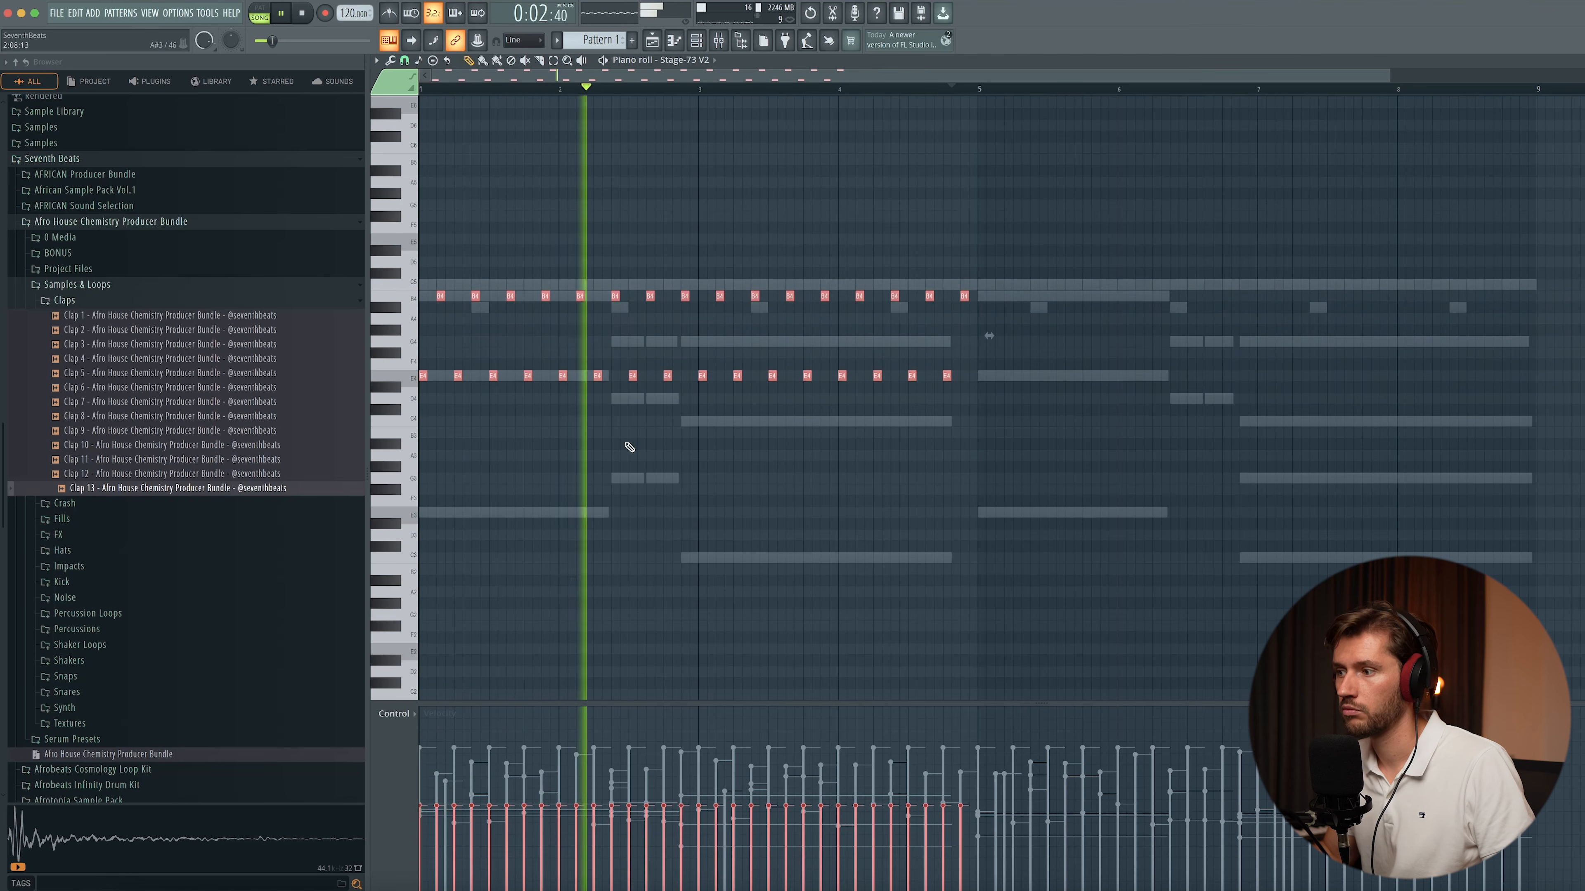
key(ctrl+d)
key(space)
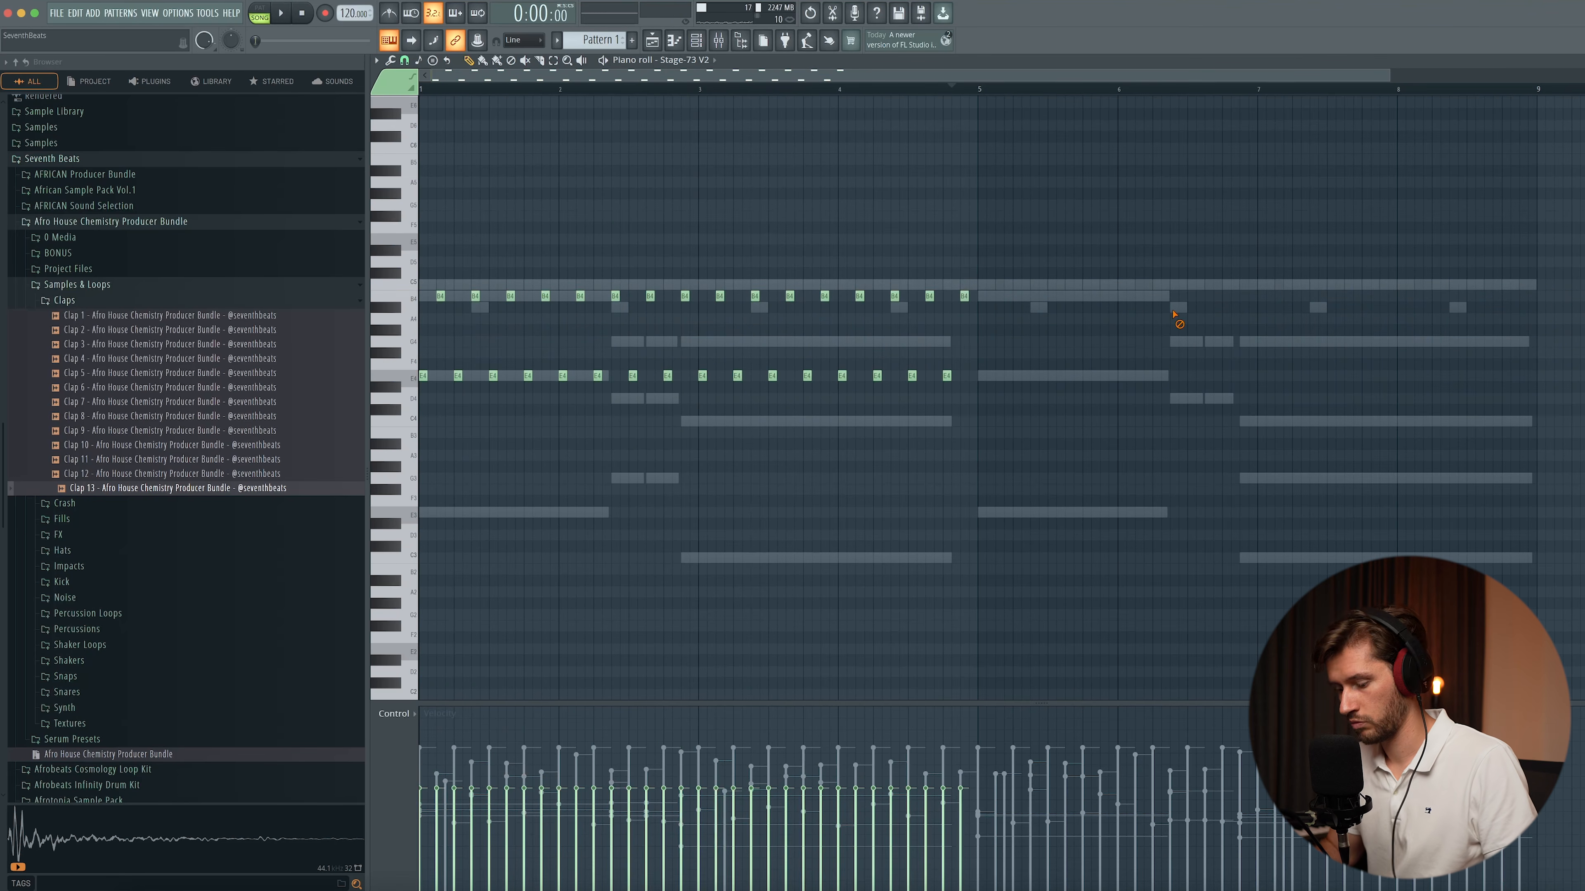
- Randomize the velocities of the Stage-73 V2 notes slightly with the piano roll randomizer, and play the result
key(alt+r)
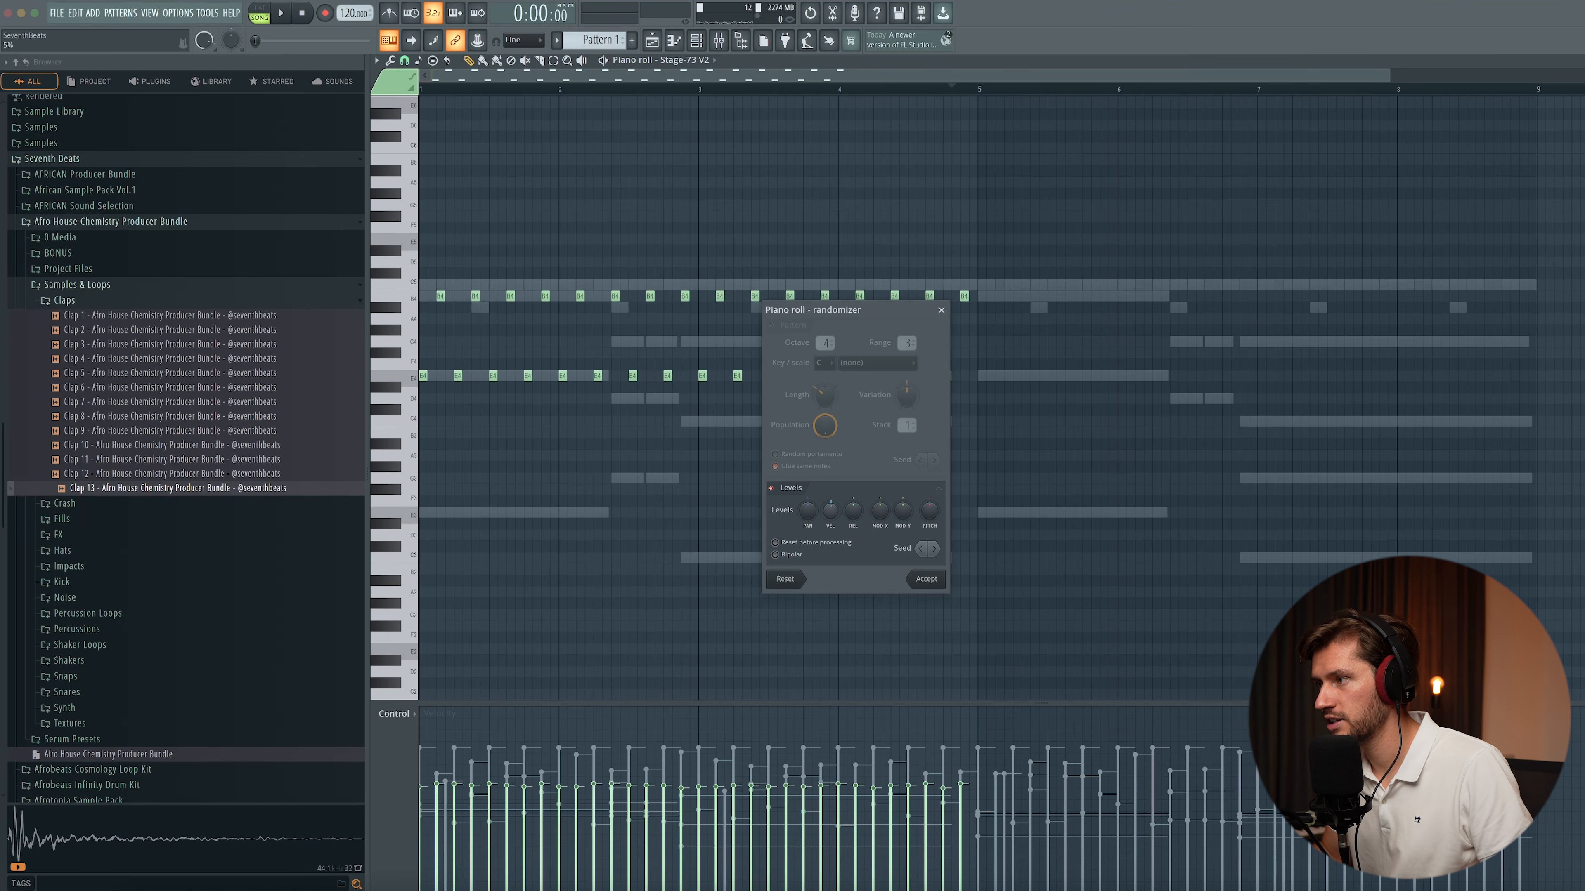
drag(830, 510, 830, 508)
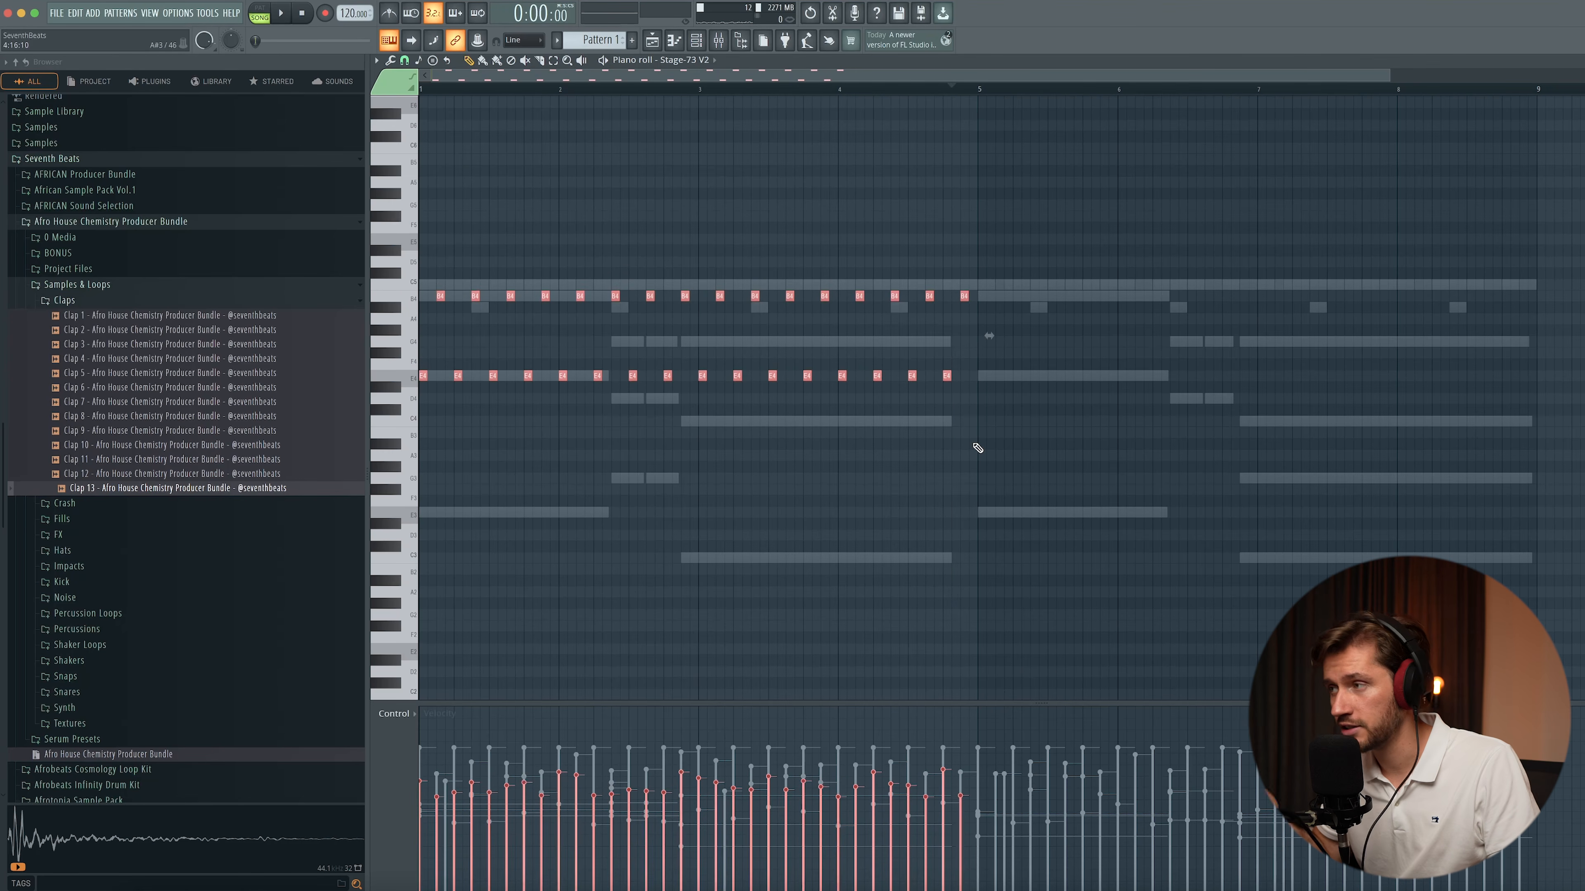
key(space)
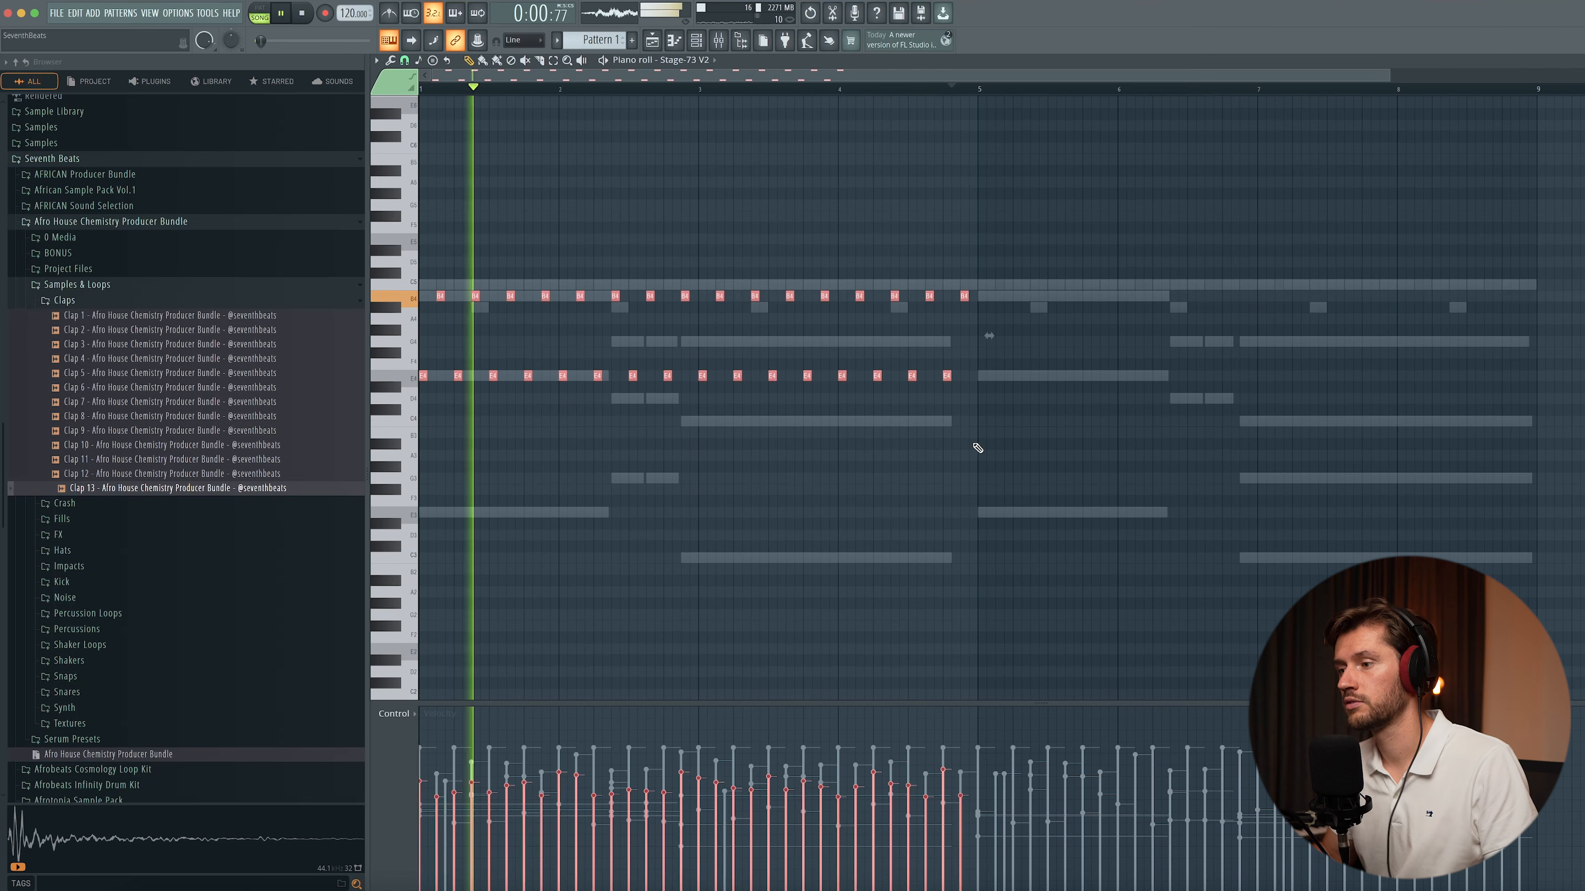
key(super+d)
key(space)
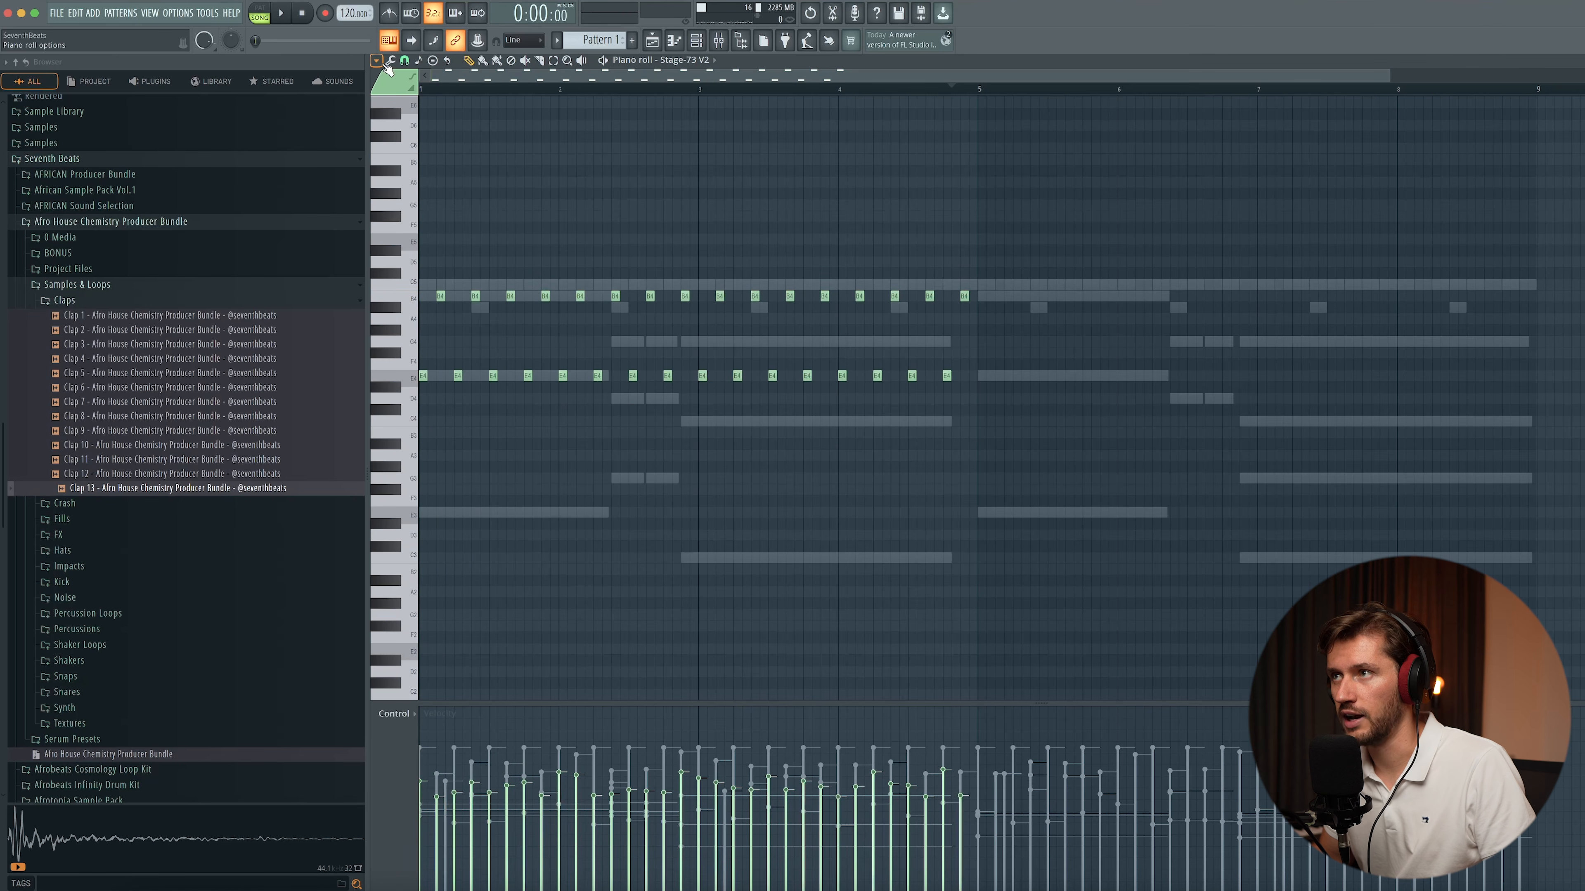
- Change the piano roll's snap setting, nudge all Stage-73 V2 notes slightly later, and play them
click(406, 61)
click(424, 125)
key(ctrl+a)
click(417, 124)
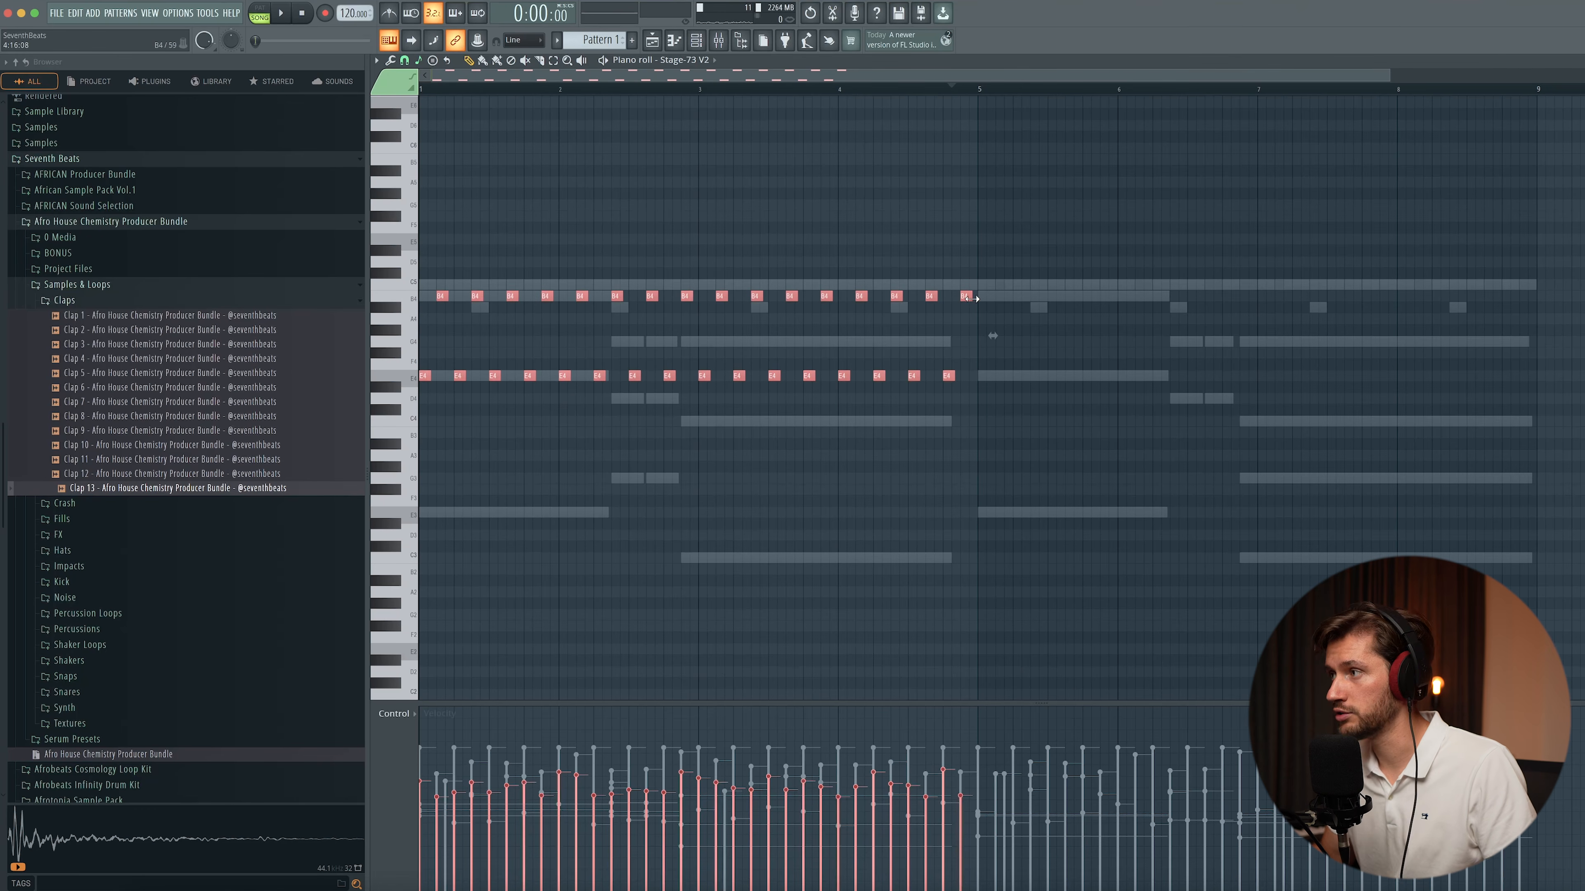
key(space)
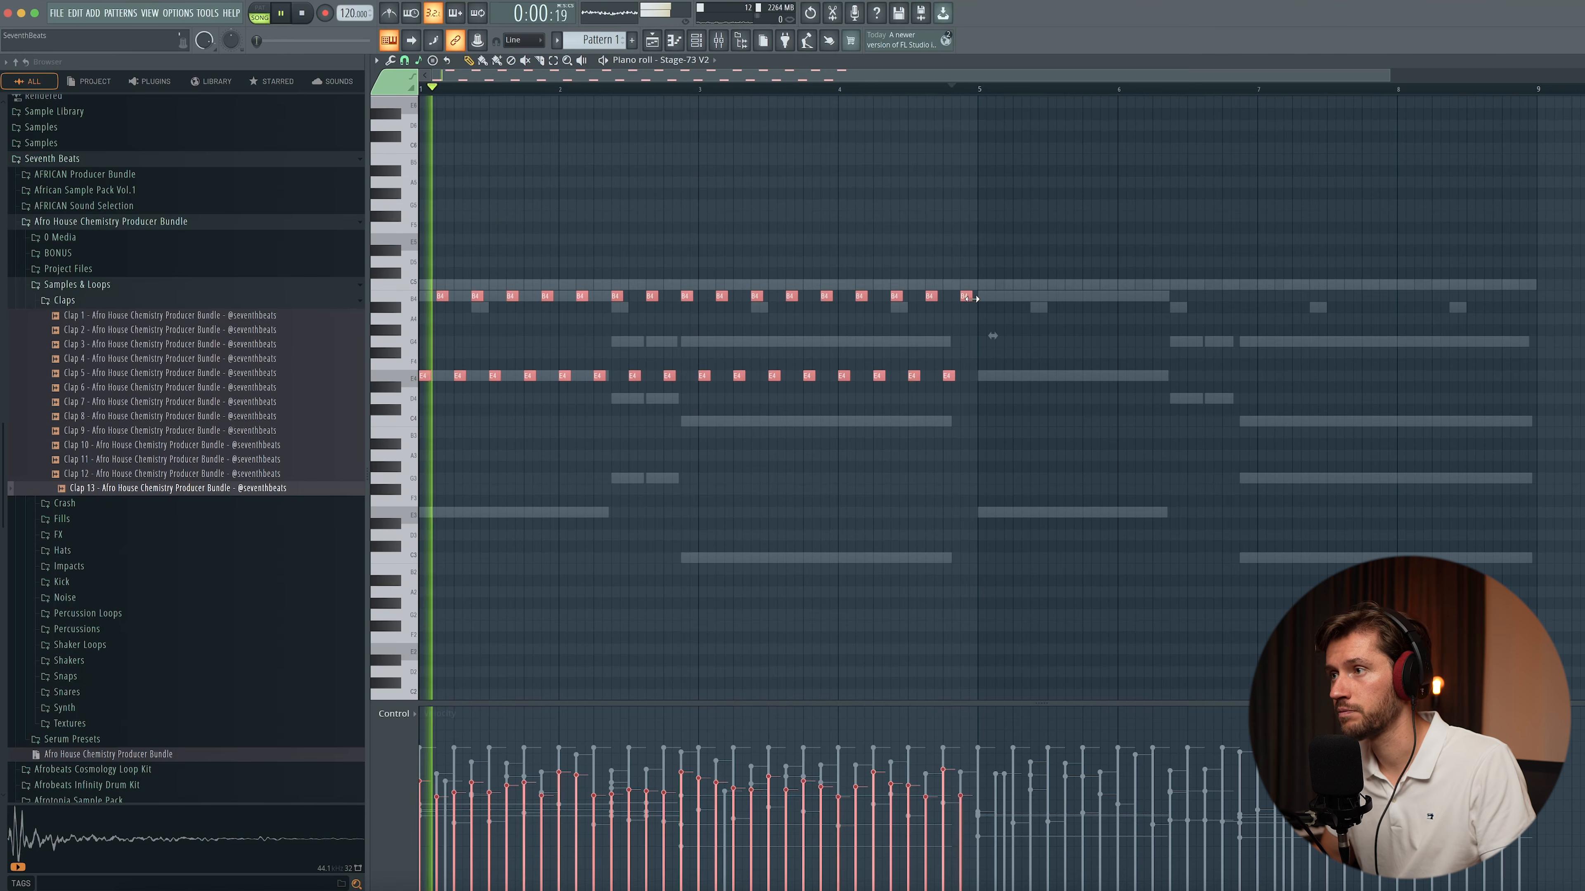
- Transpose all Stage-73 V2 notes up one octave and duplicate them to fill bars 5 to 8 during playback
super+click(1038, 264)
drag(1041, 267, 412, 443)
scroll(409, 444, up, 1)
key(ctrl+Up)
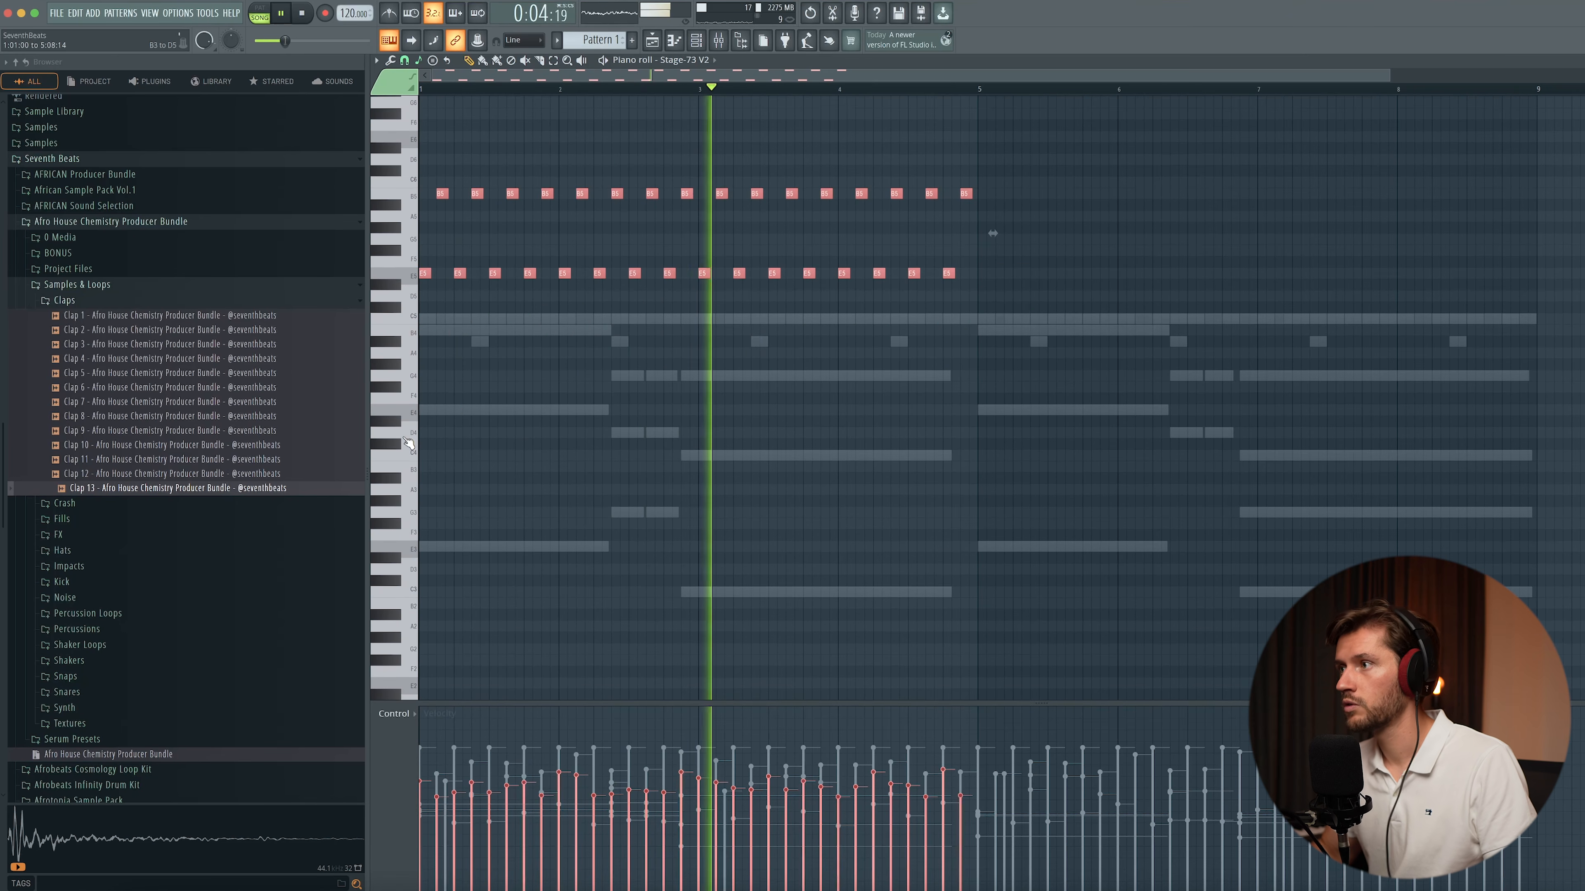
scroll(725, 378, up, 3)
super+click(1086, 295)
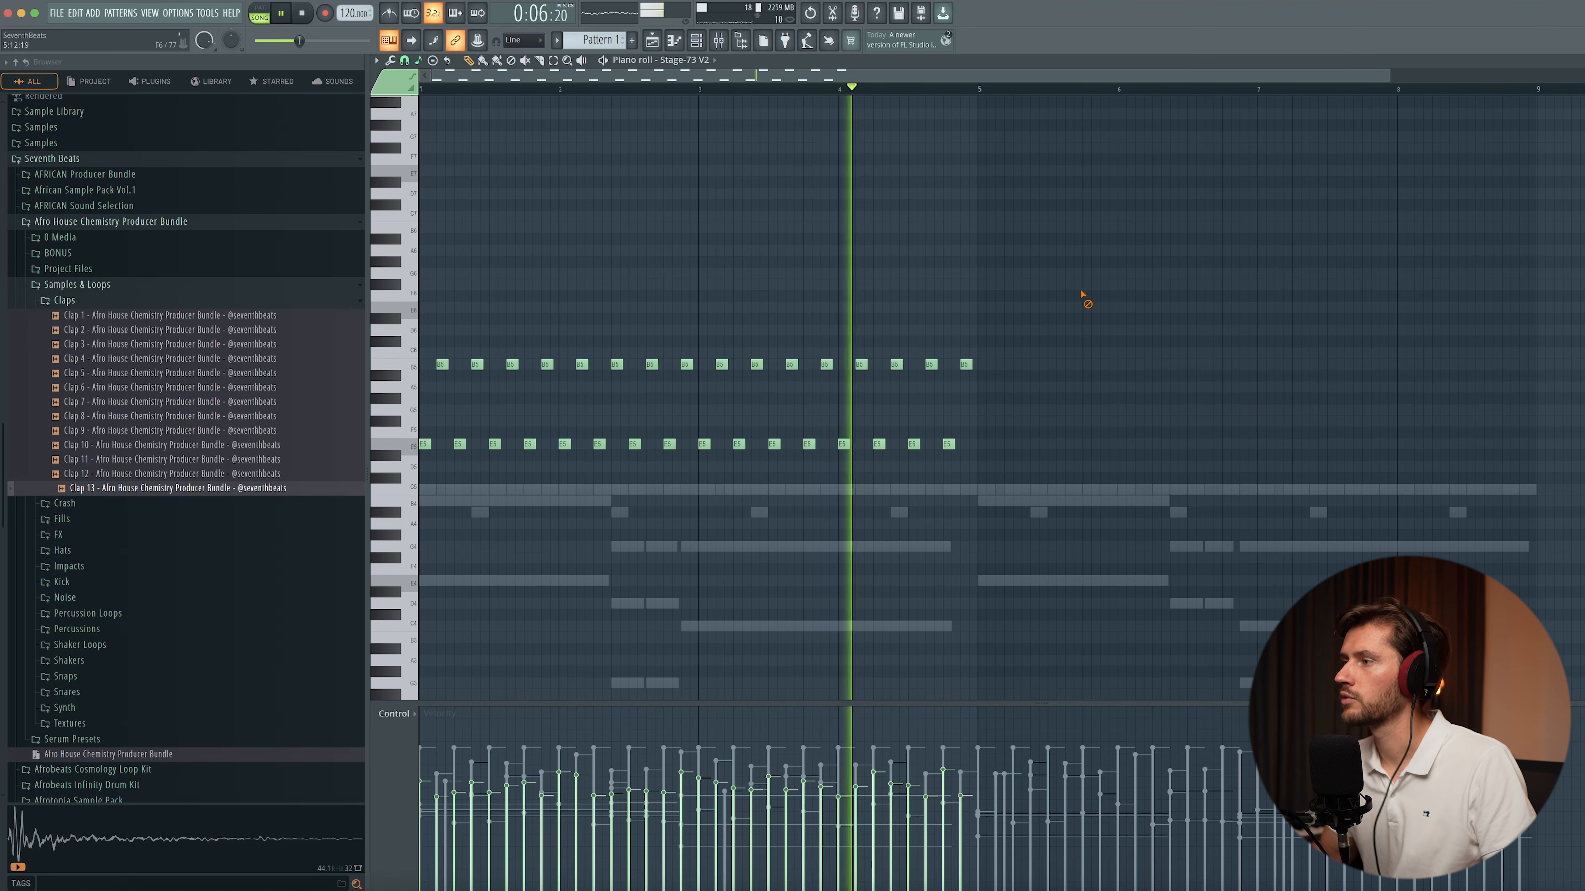
key(super+b)
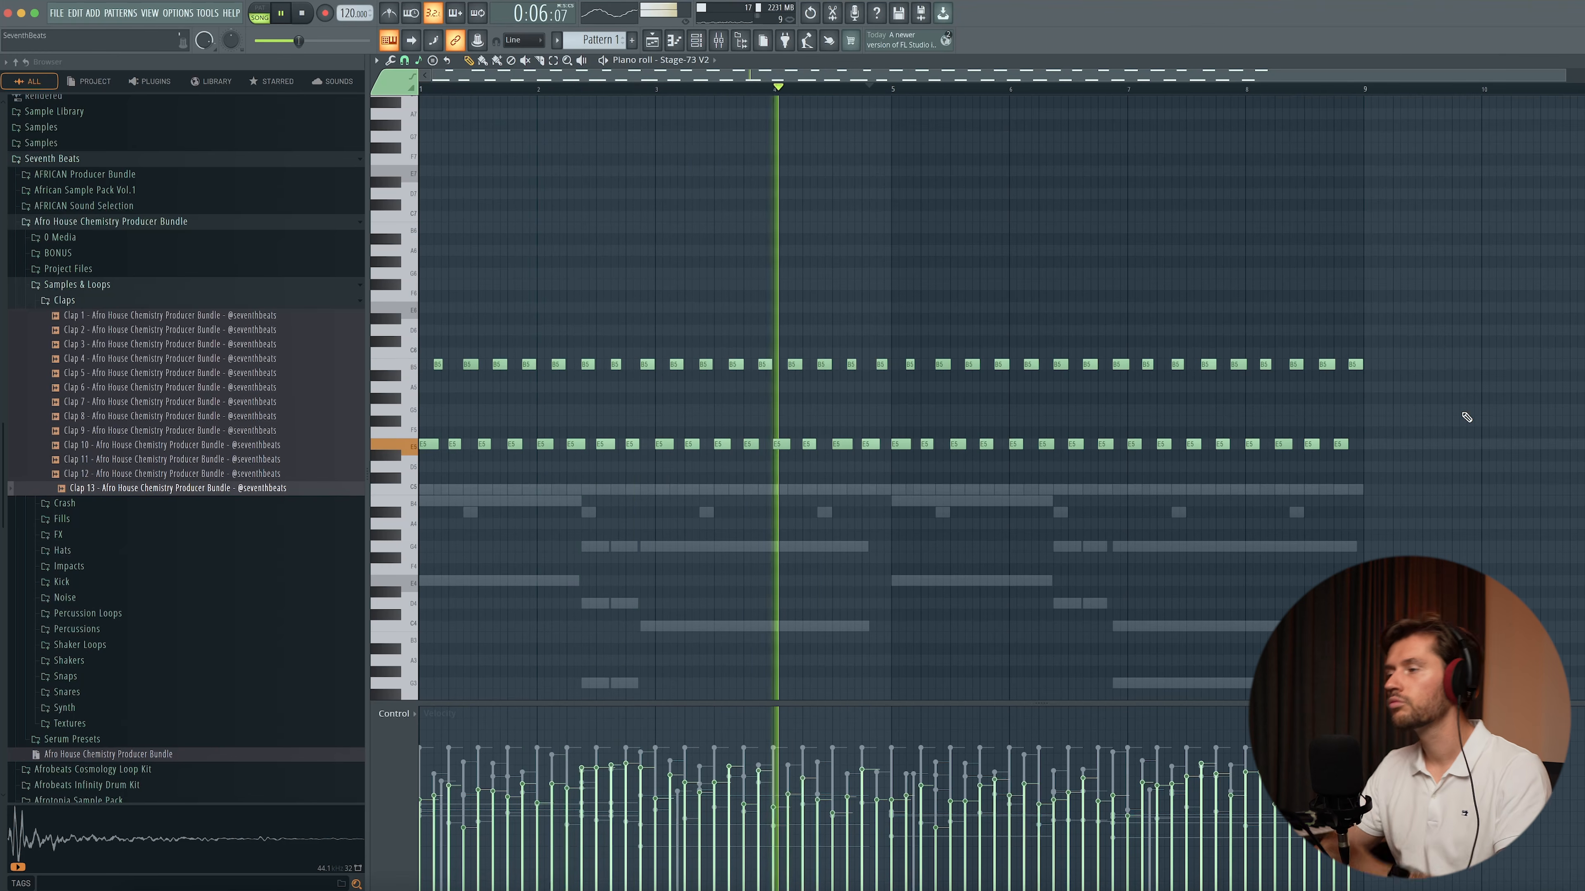
key(space)
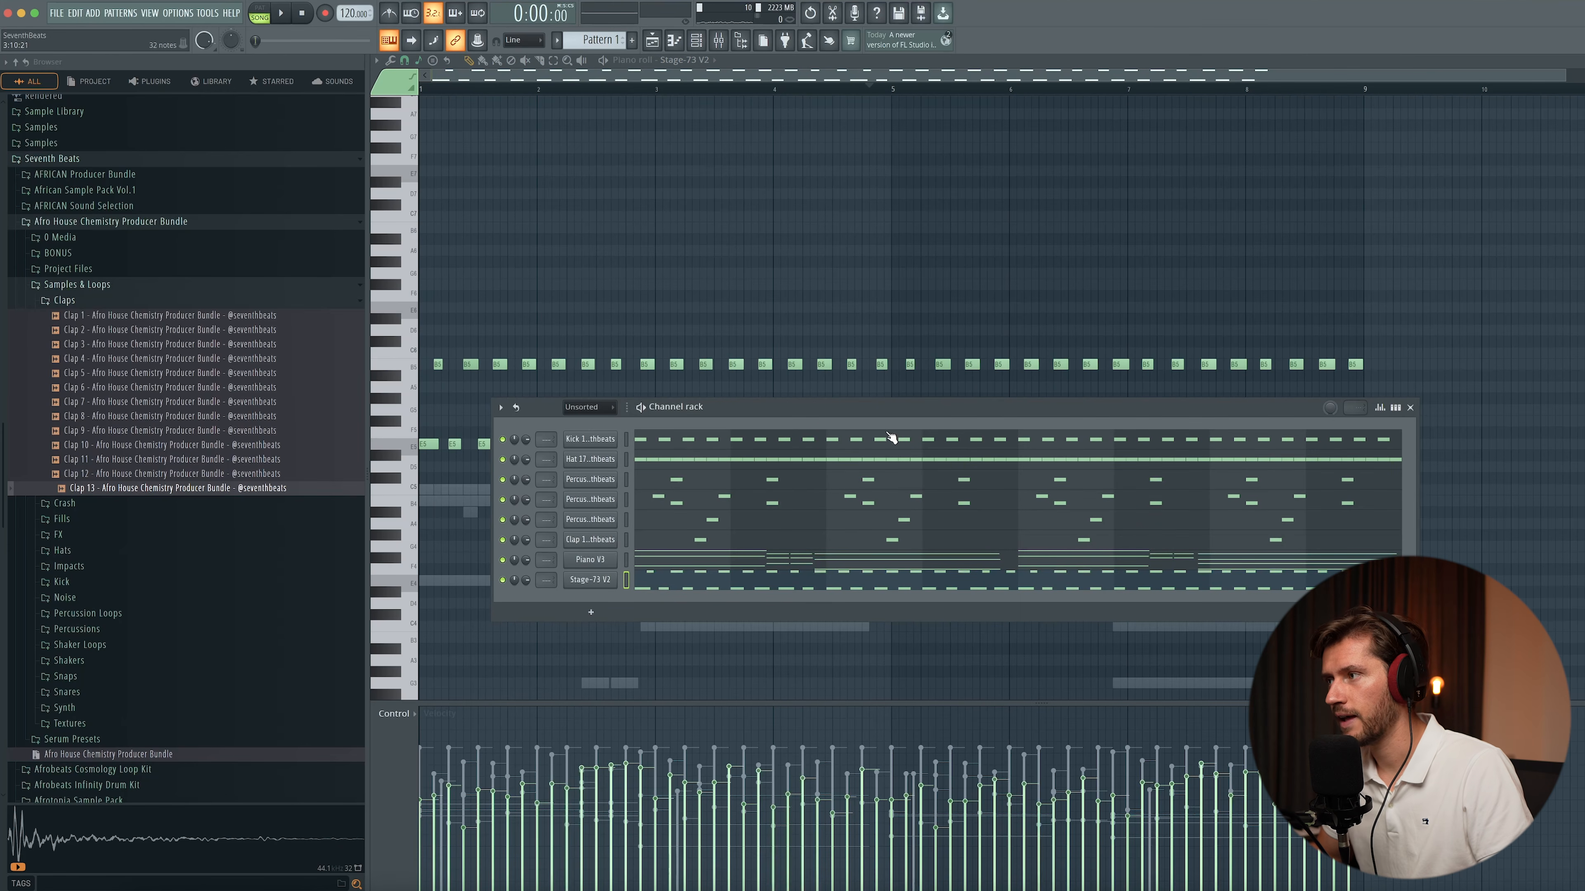
- Move the channel rack up, add Serum as a new channel, and reposition its window
drag(872, 411, 852, 366)
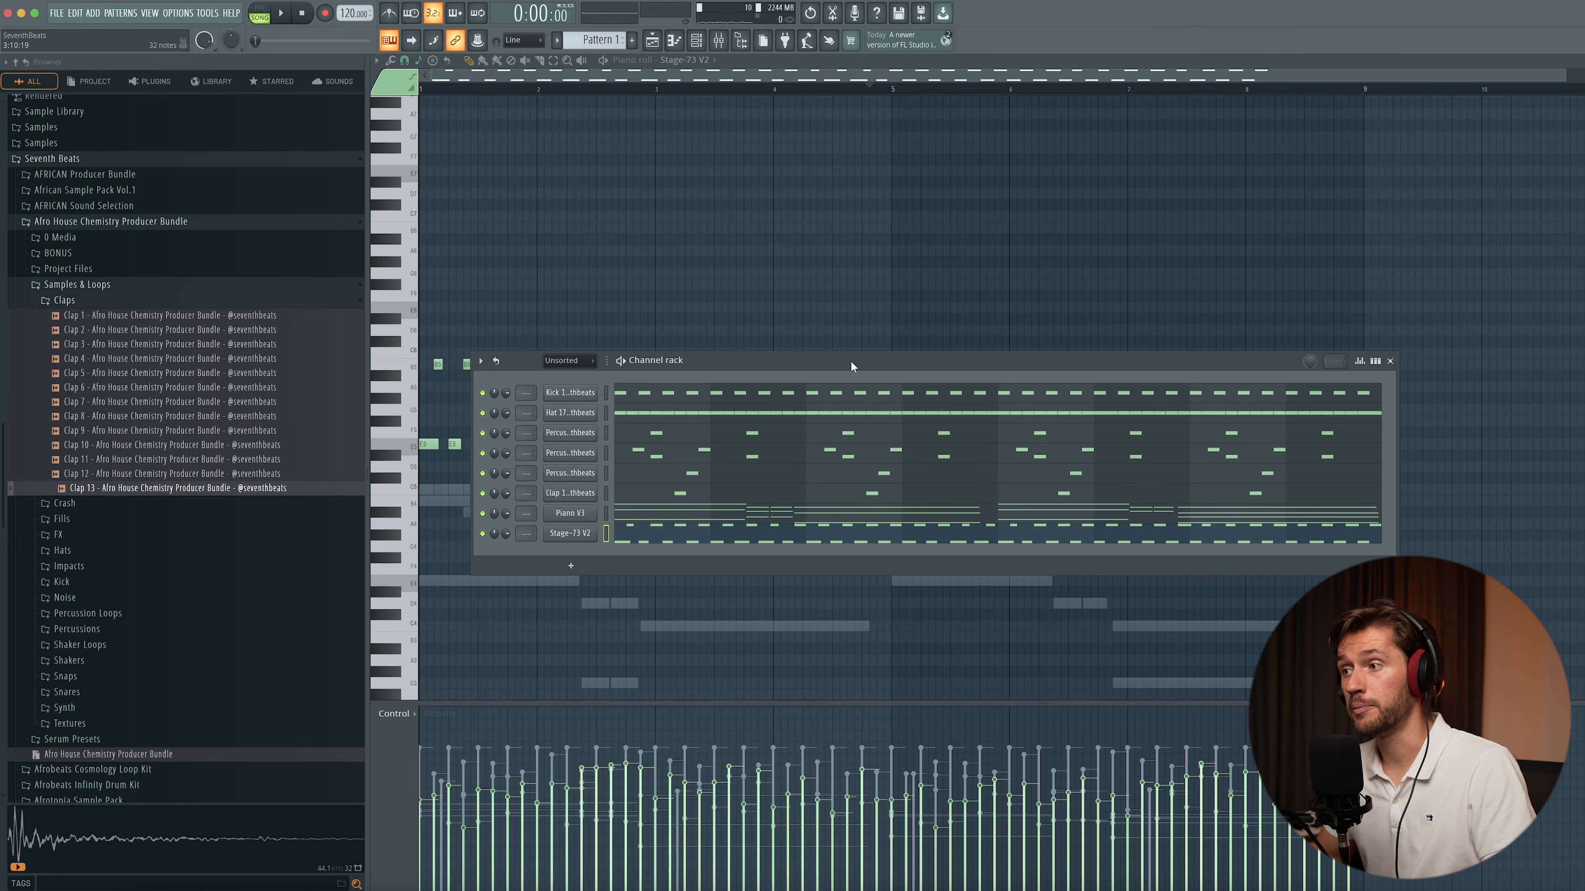
click(586, 566)
click(776, 661)
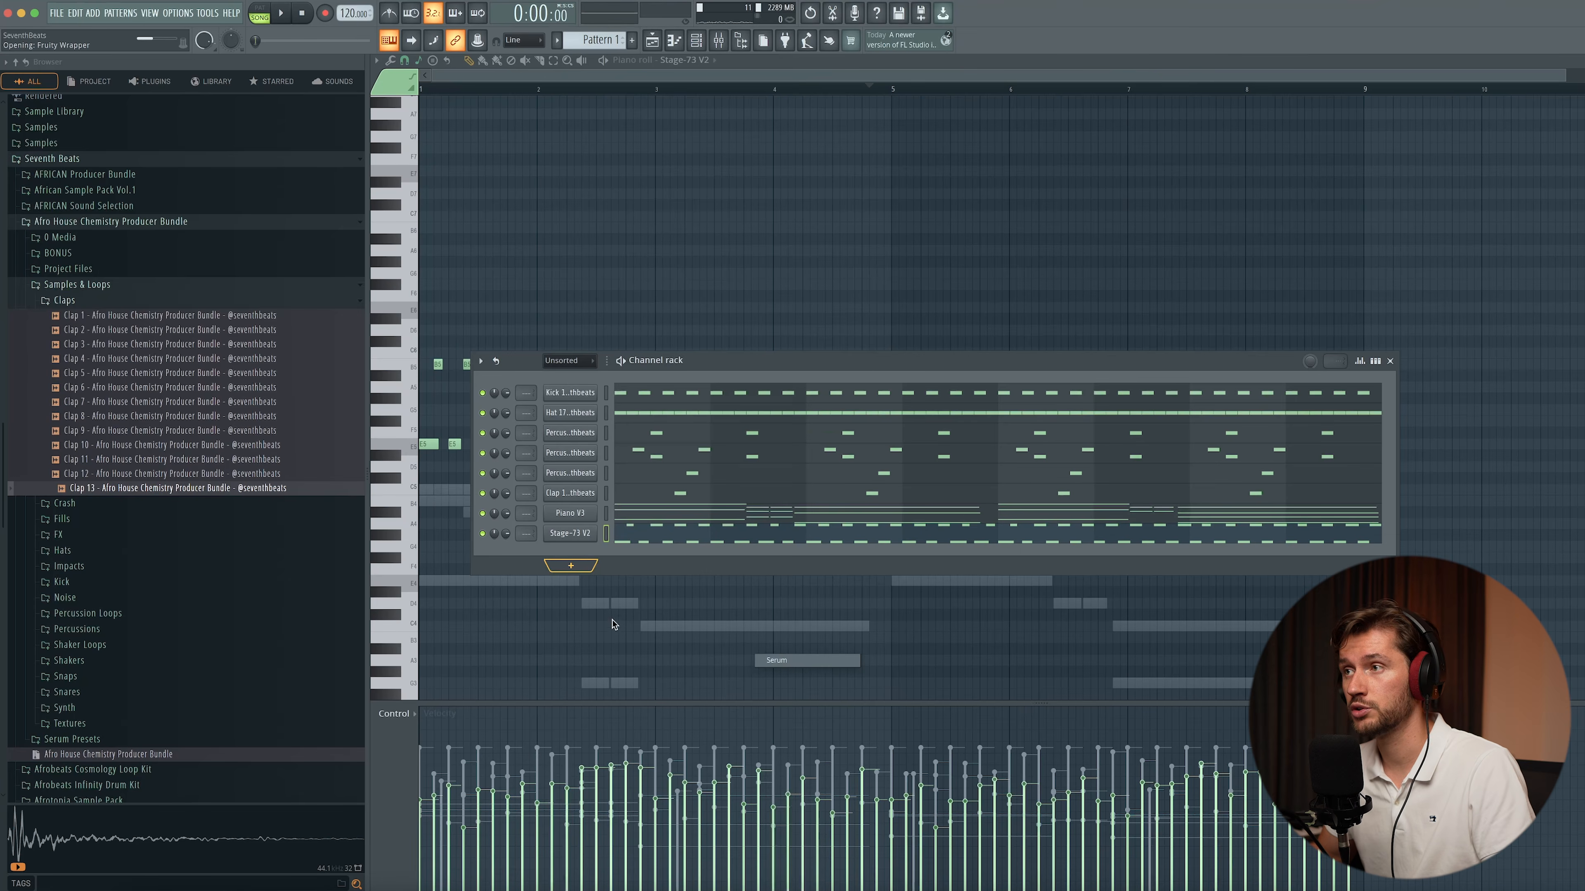
drag(246, 43, 688, 180)
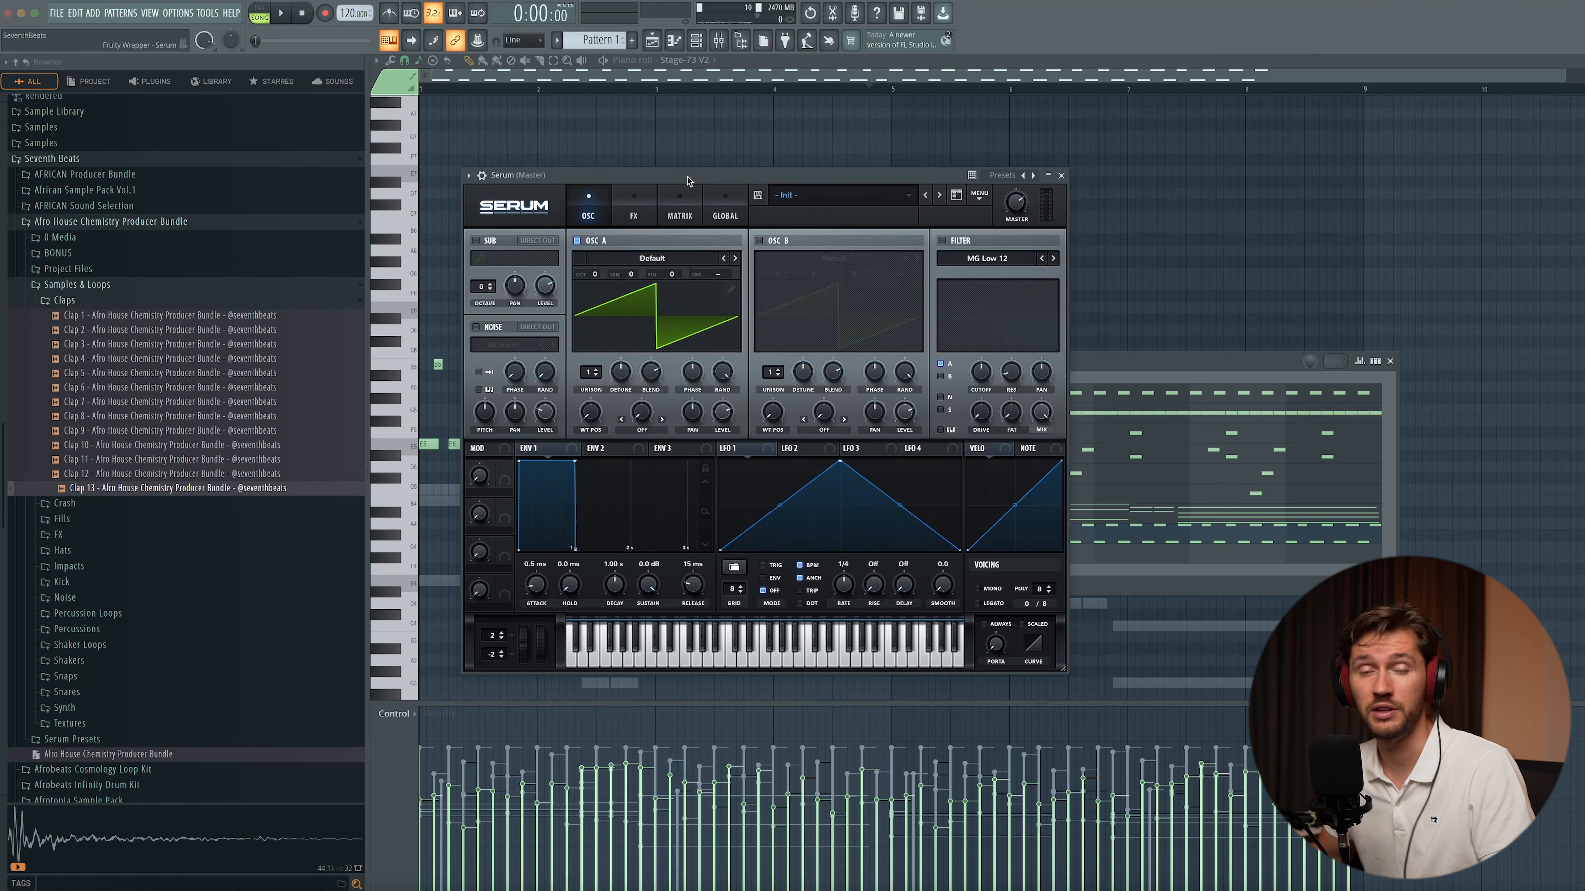
- Close the Samples & Loops folder, open Serum Presets, and load the Bass - Ame preset onto the Serum channel
click(76, 284)
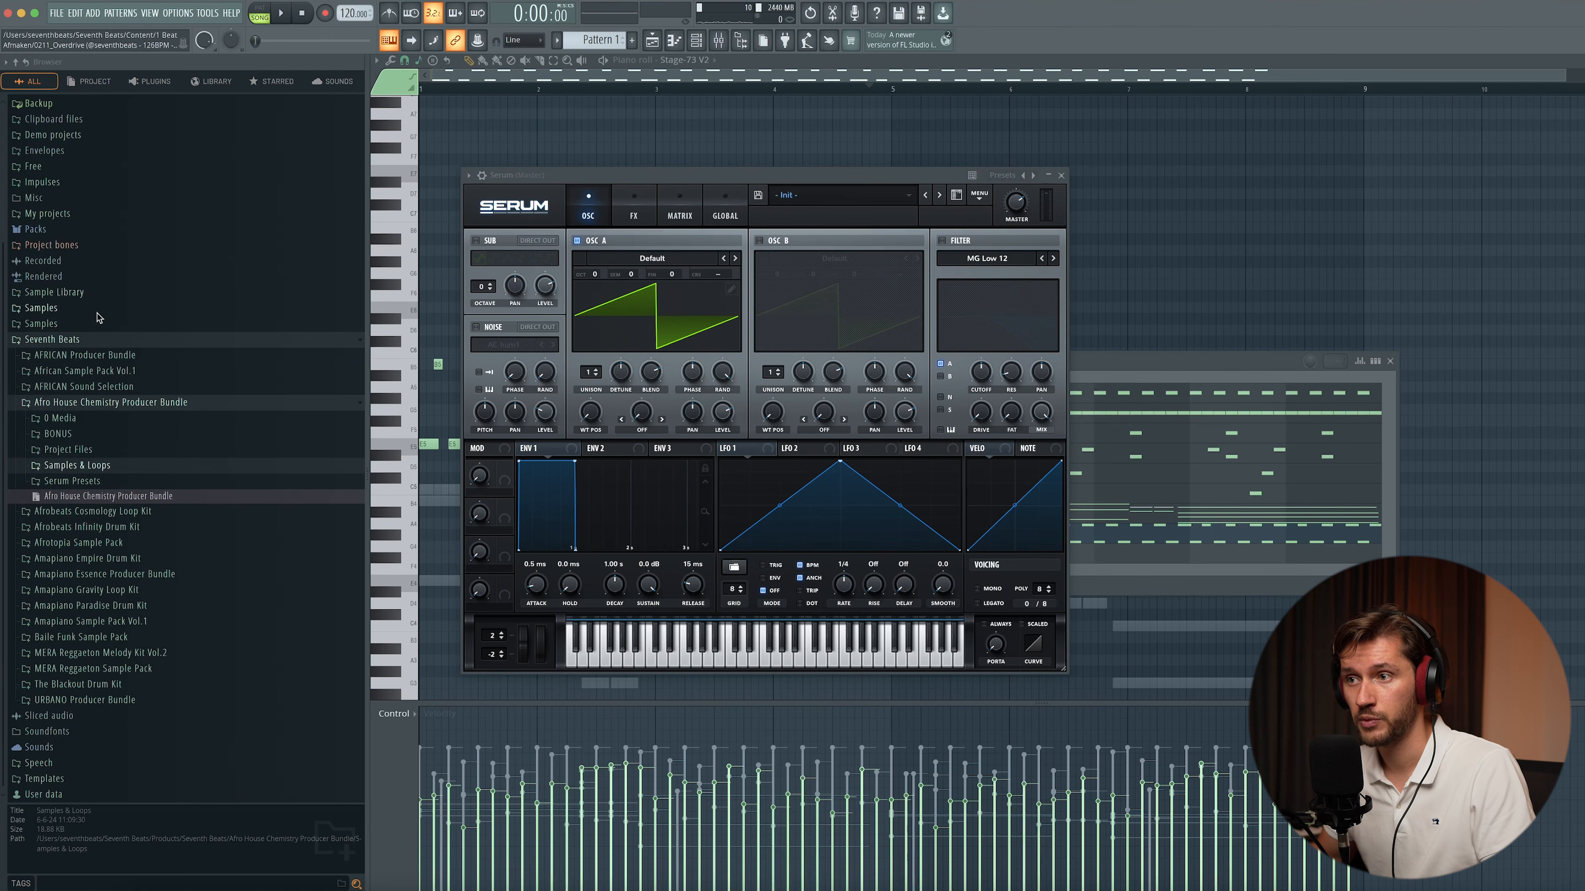
click(75, 481)
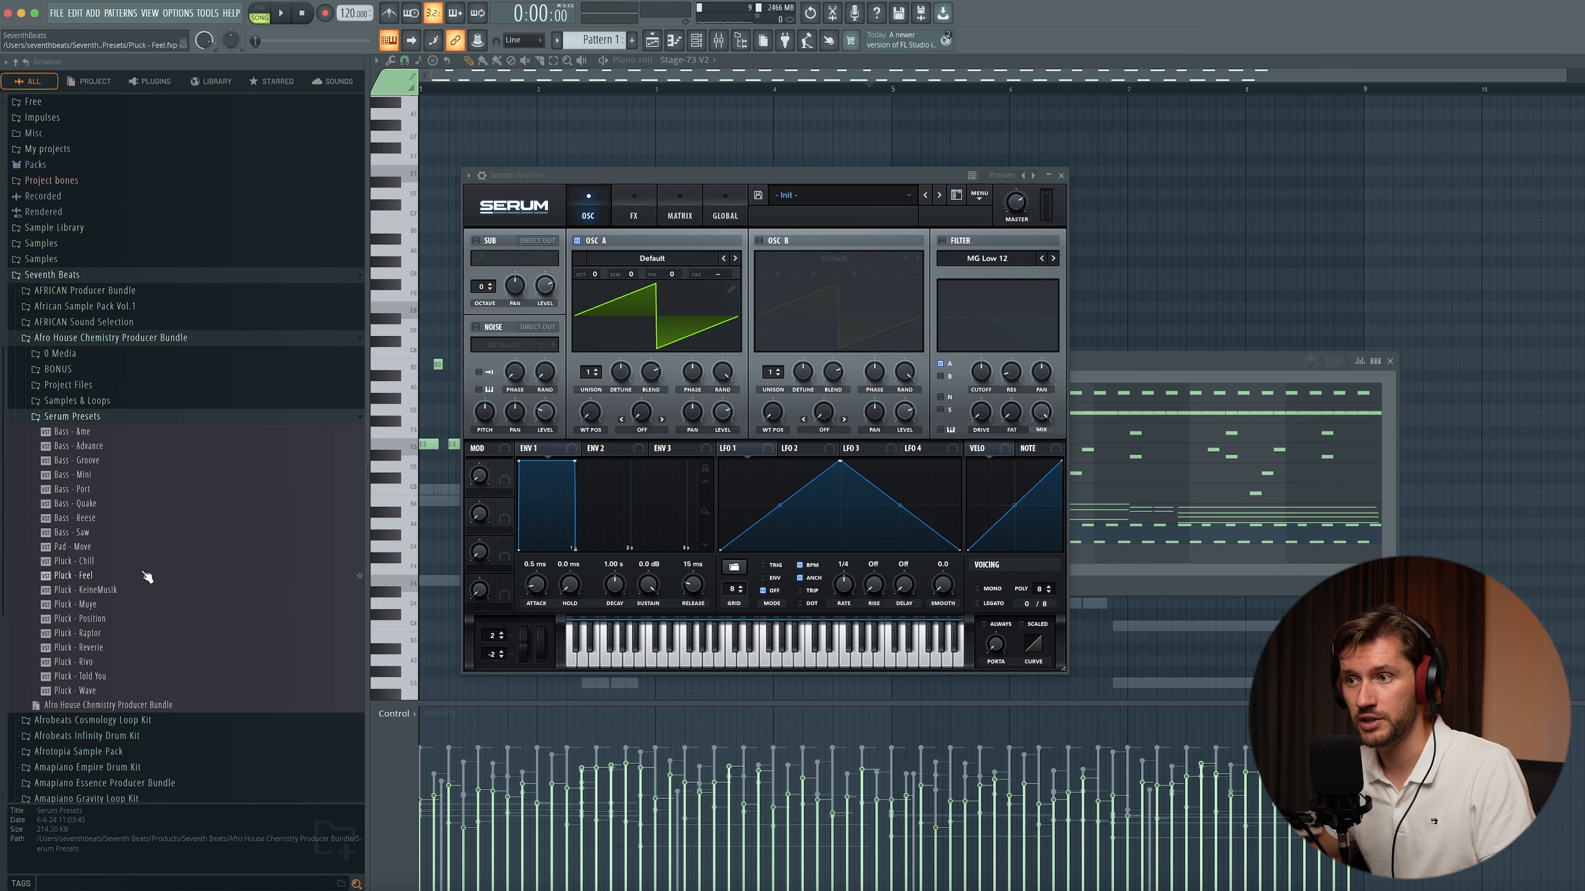
scroll(94, 500, down, 3)
drag(75, 362, 574, 552)
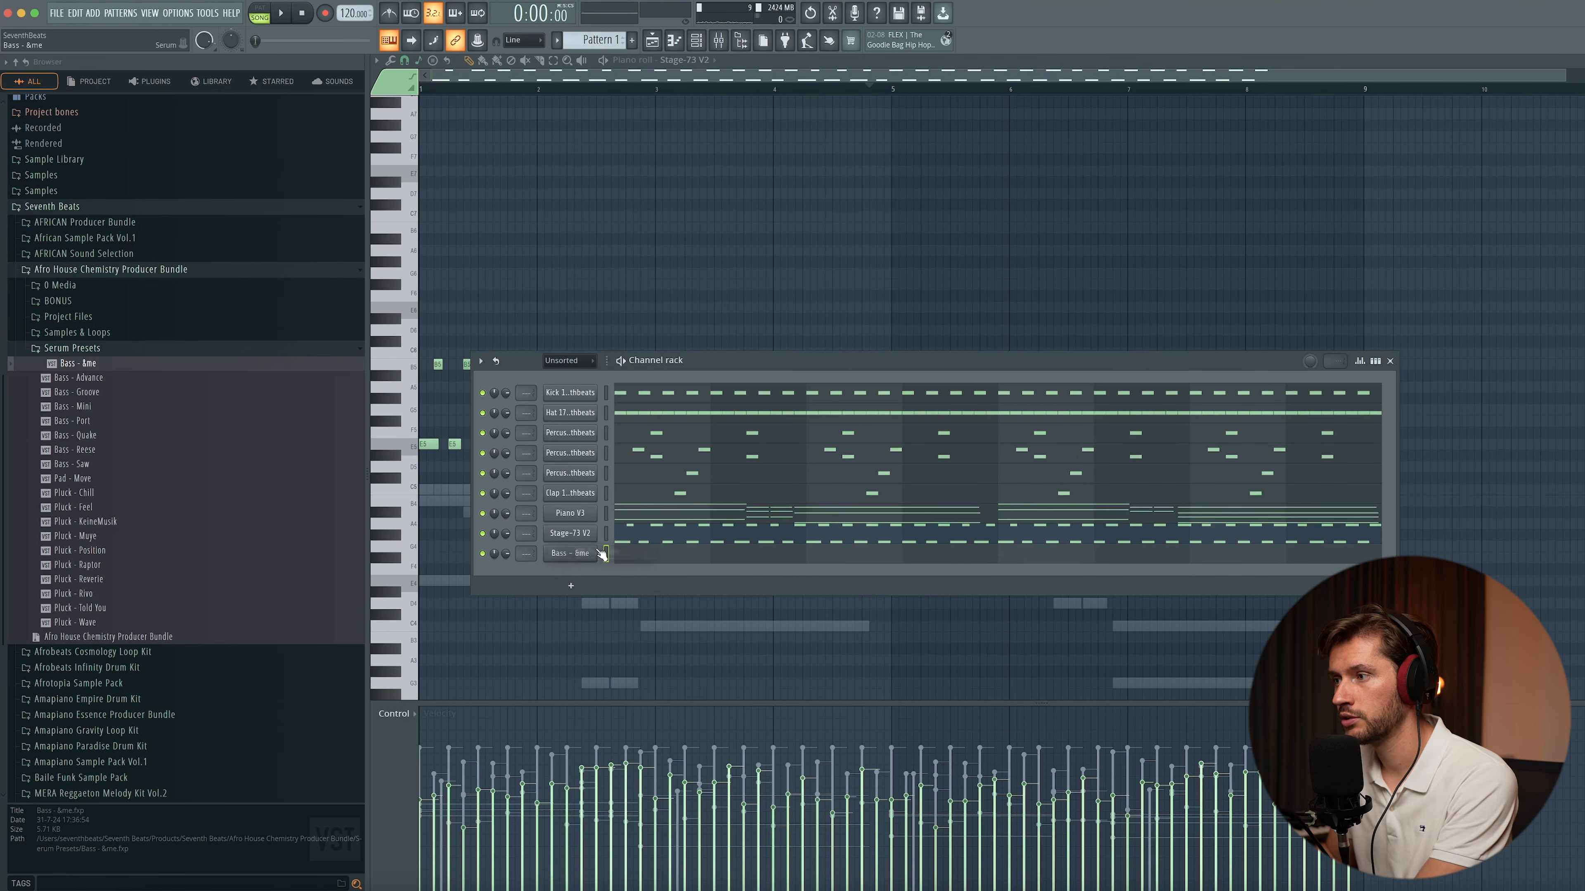
- Load the Bass - Advance preset, adjust the piano roll's snap, and place a long E4 note from bar 1 into bar 2
key(Down)
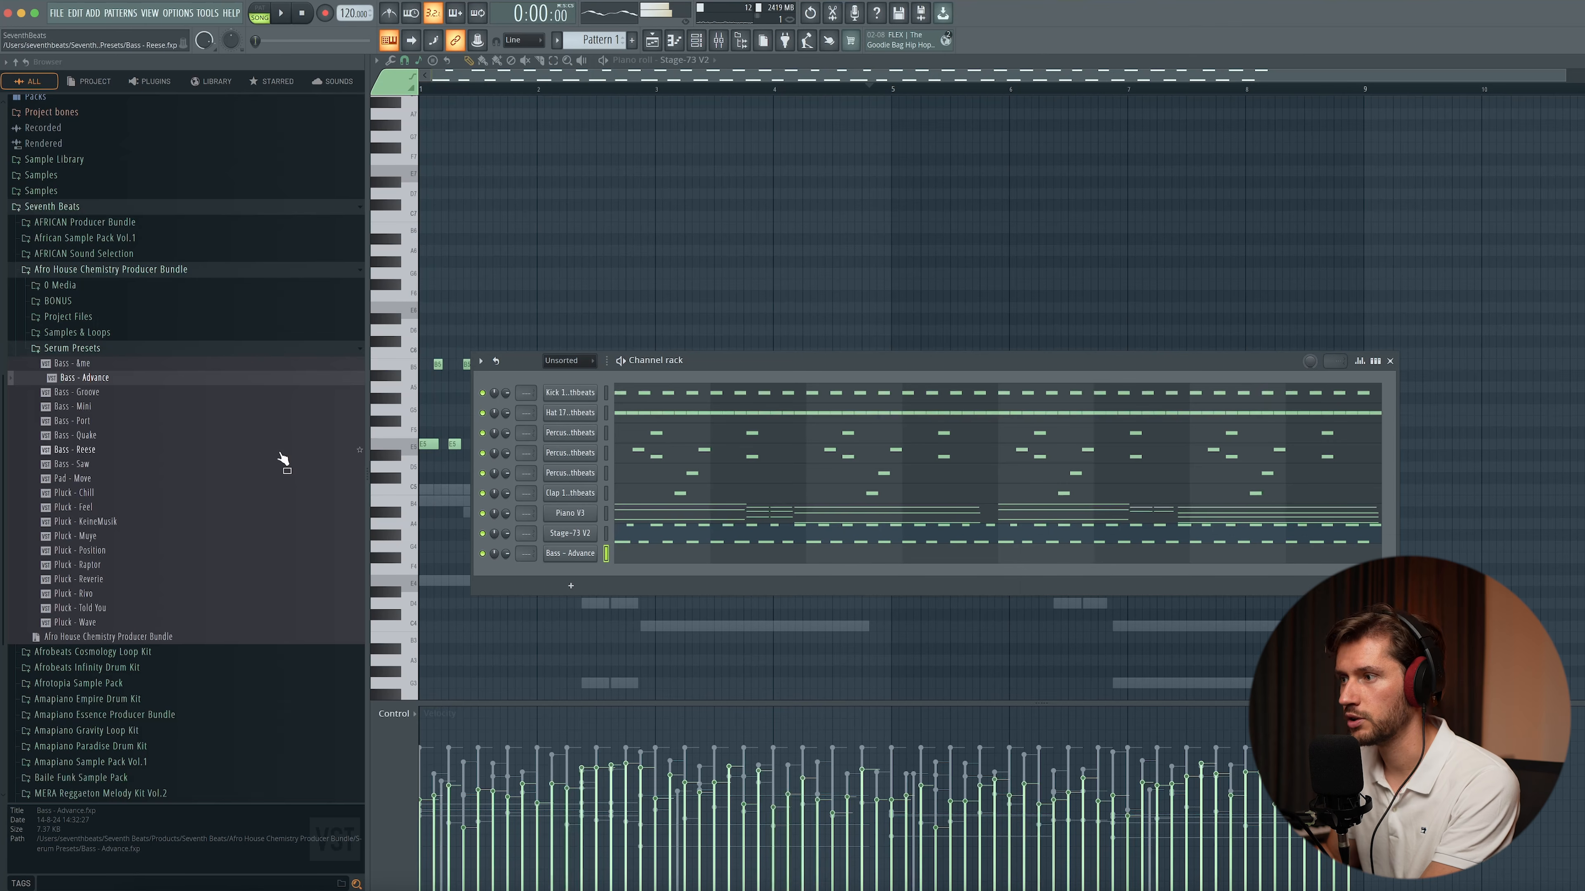
click(674, 554)
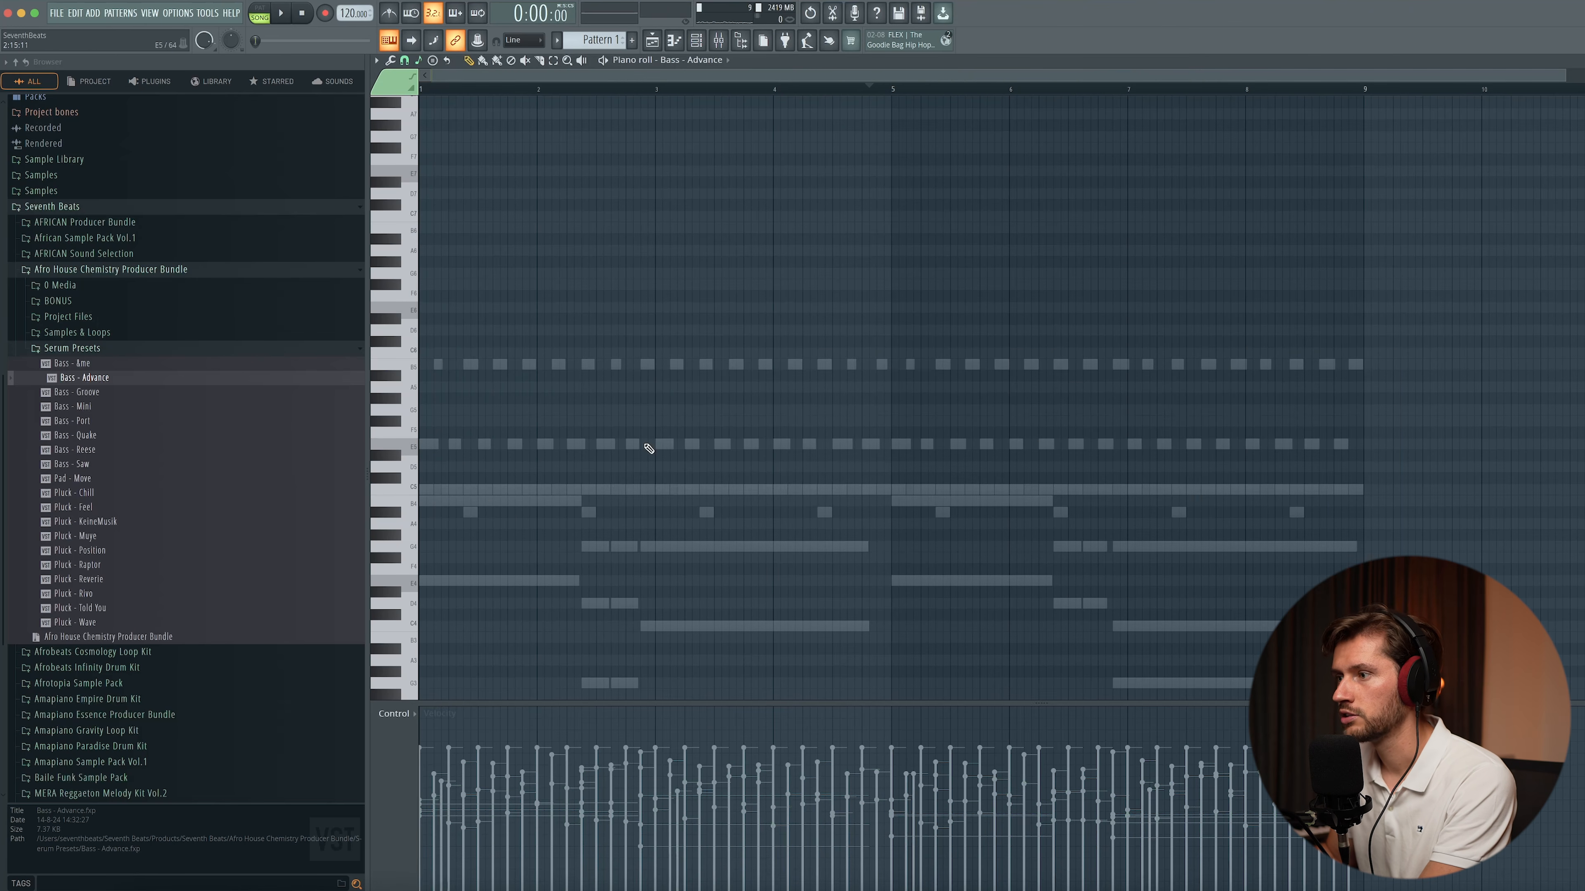
scroll(649, 448, down, 4)
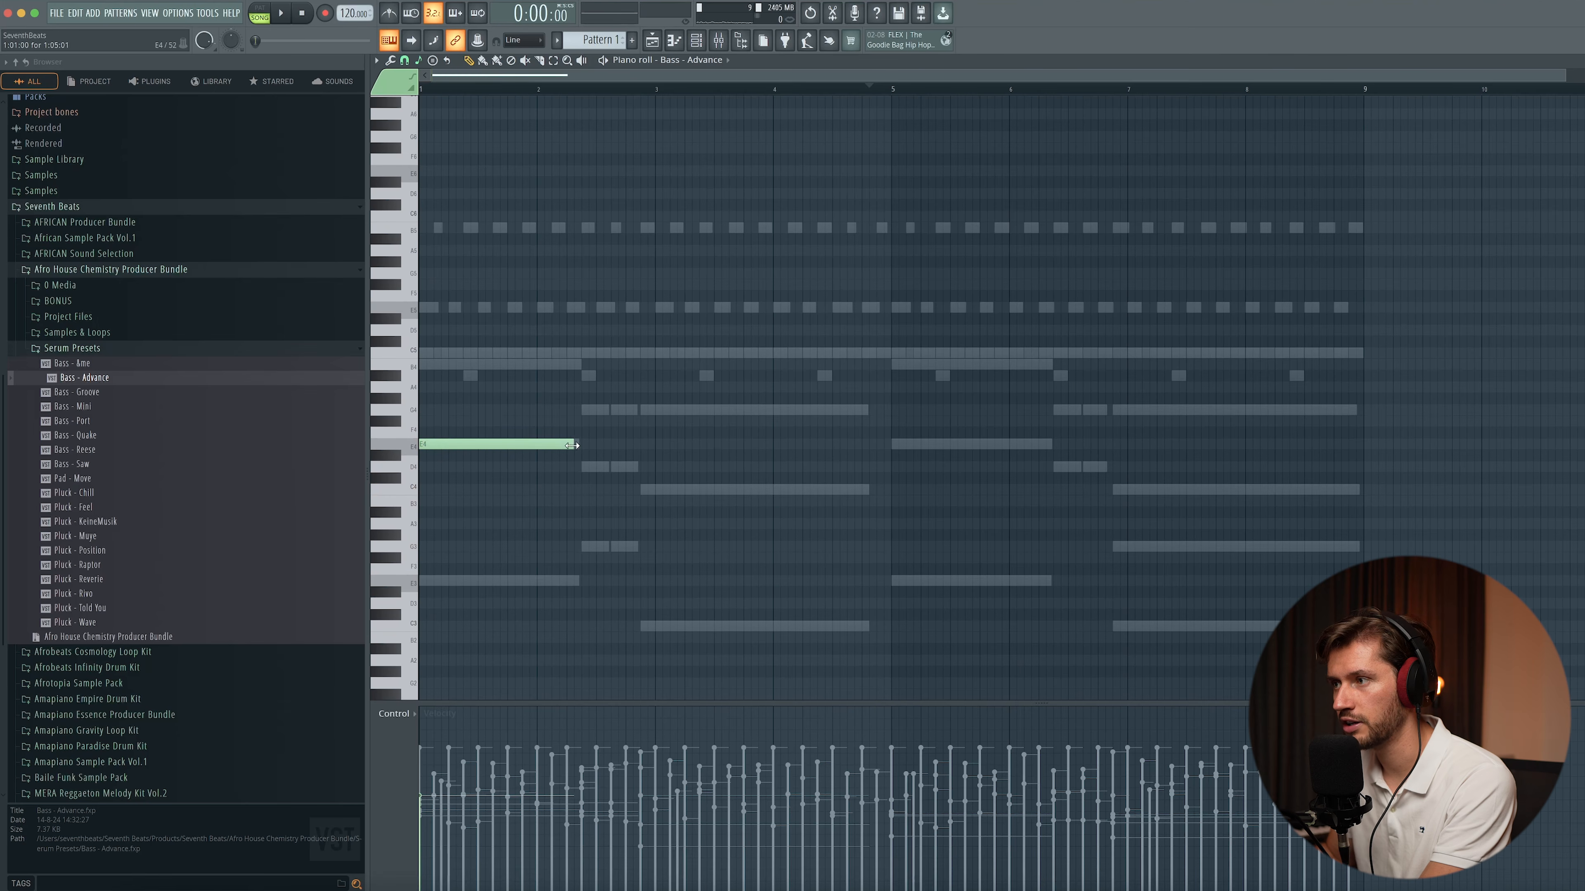
click(405, 61)
click(416, 92)
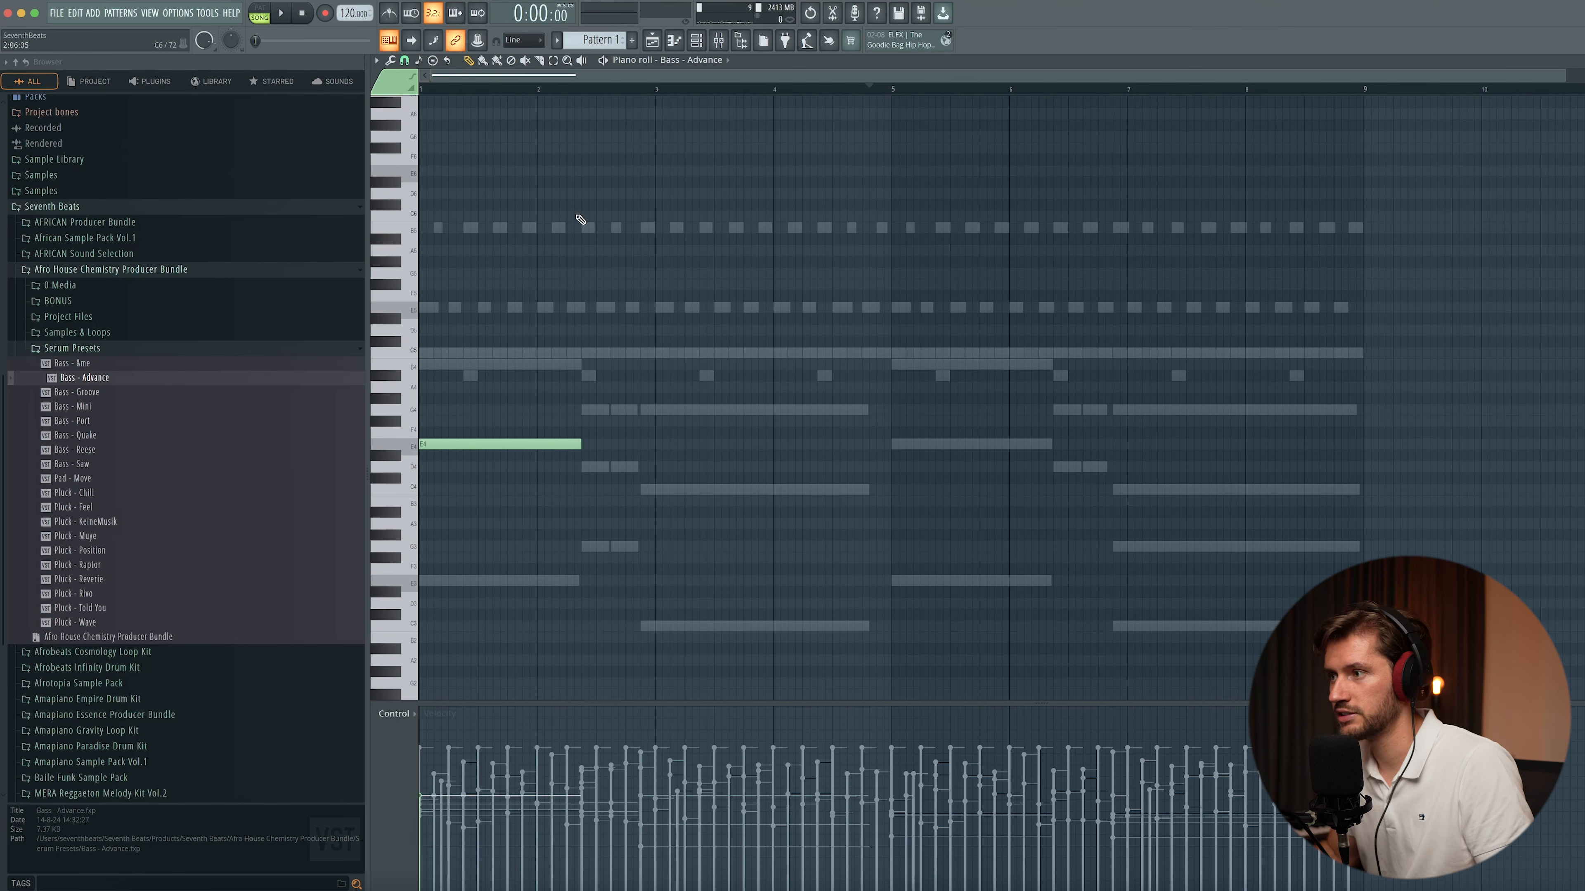
- Add a short G3 note in bar 2, a long C4 note up to bar 5 and an E4 note from bar 5, matching the ghost chords
click(586, 547)
key(space)
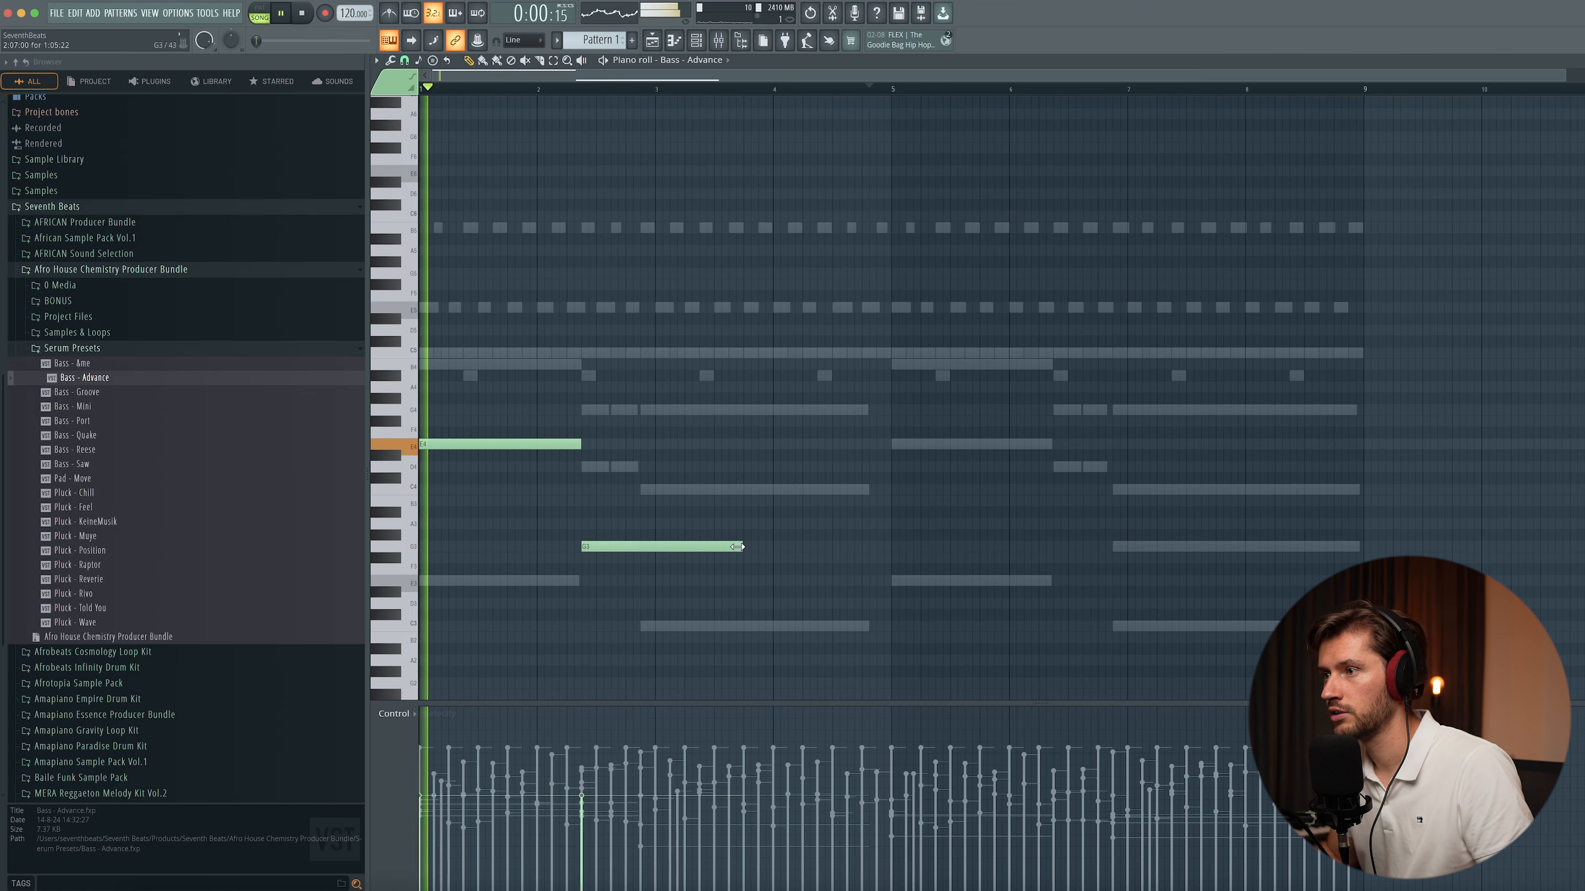
drag(743, 547, 641, 547)
click(649, 490)
drag(694, 492, 891, 491)
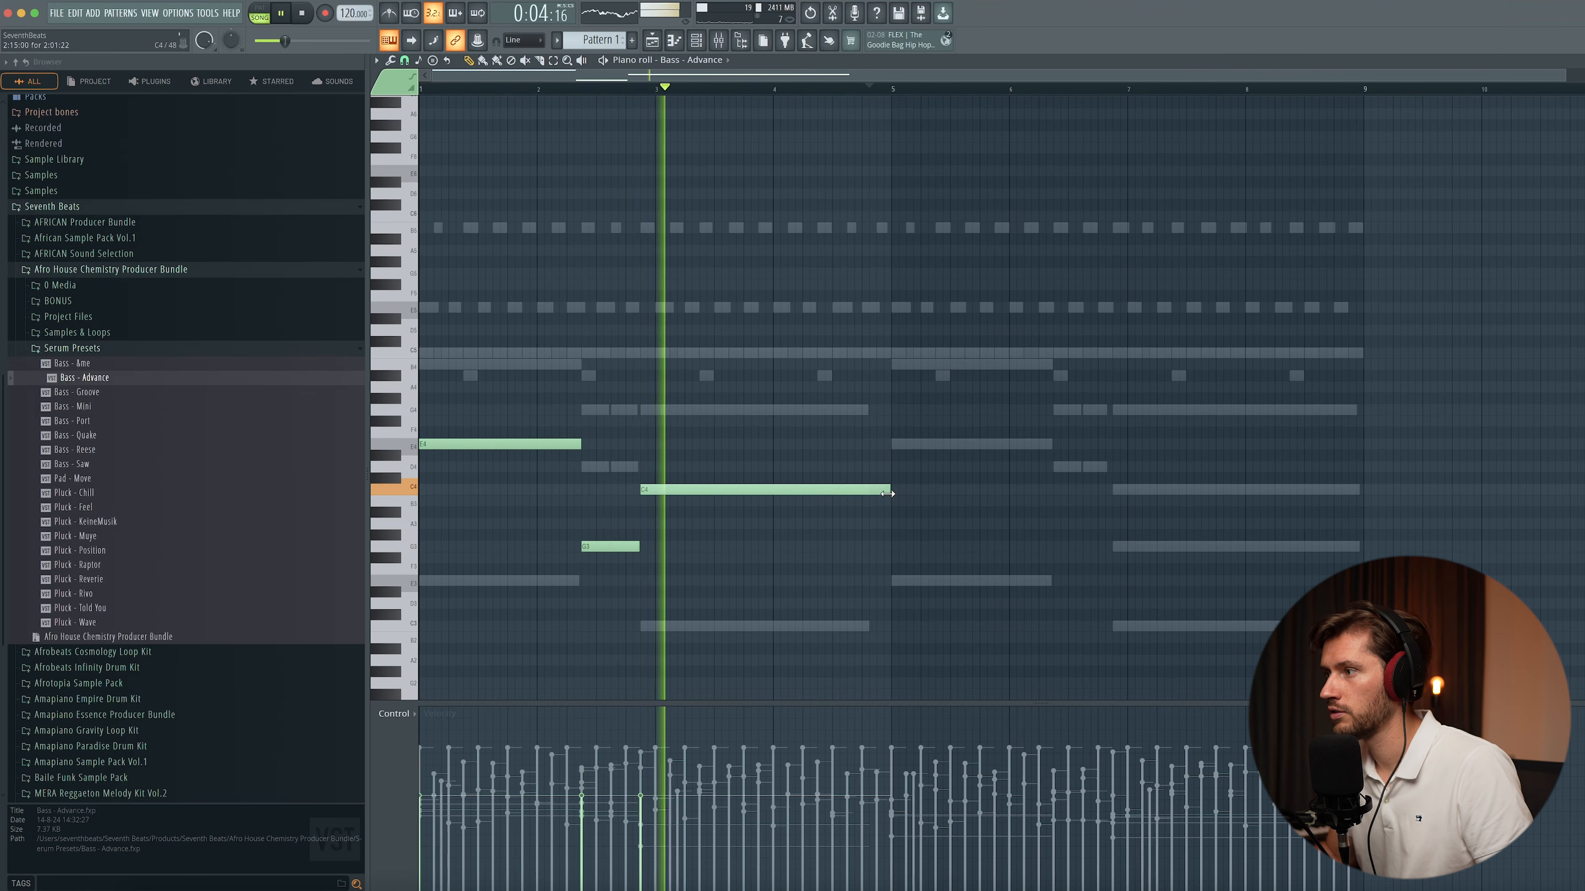
click(898, 443)
drag(1140, 444, 1052, 444)
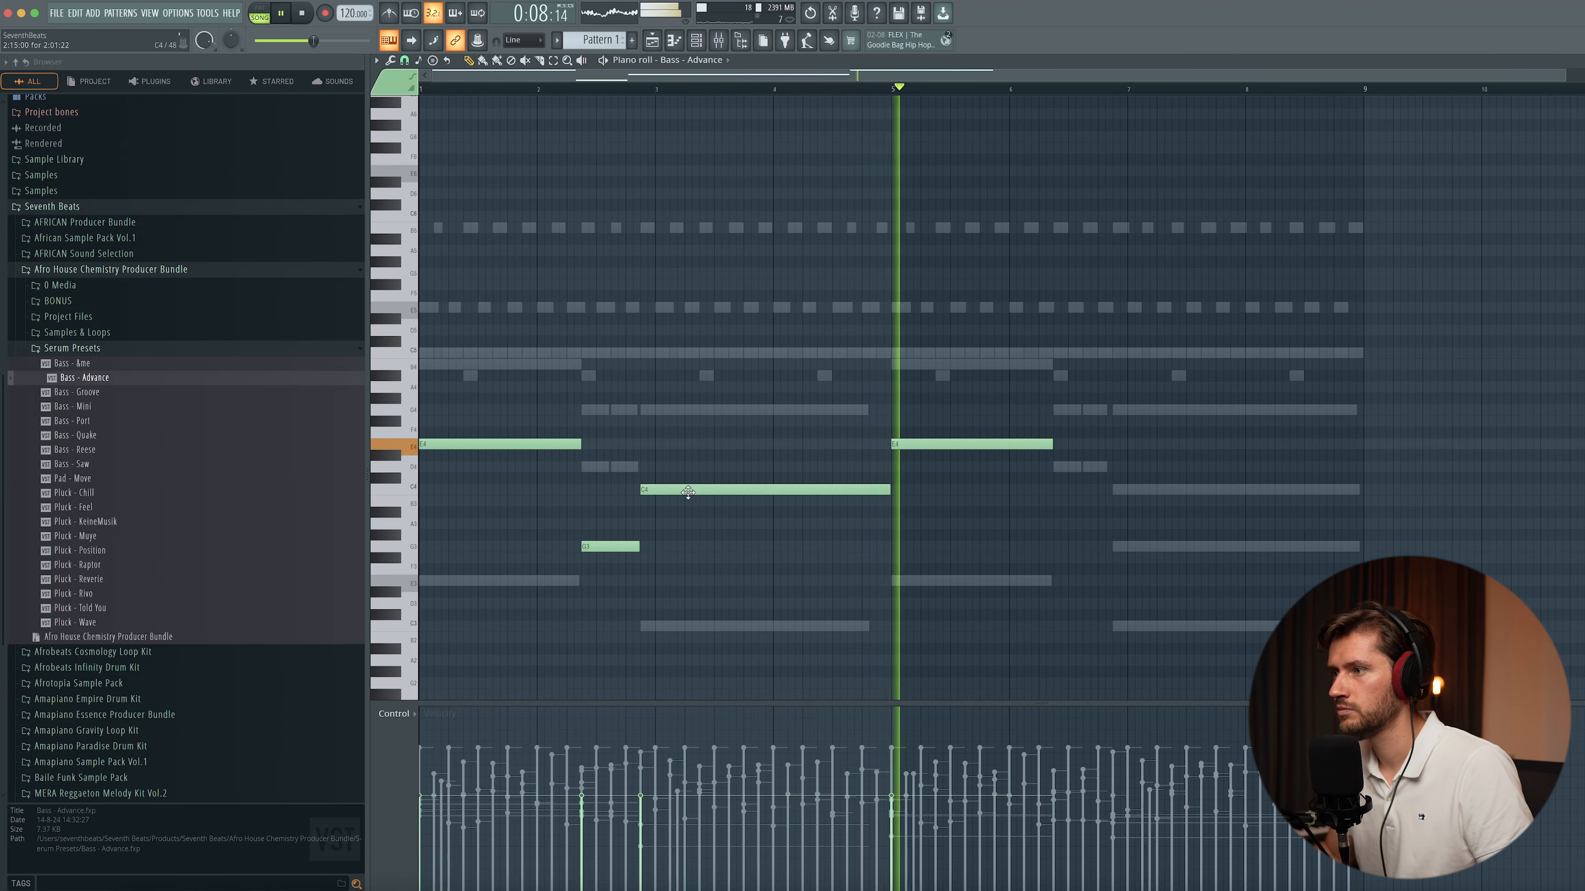
- Stop playback and raise the short G3 bass note in bar 2 by one octave
key(space)
drag(593, 512, 620, 591)
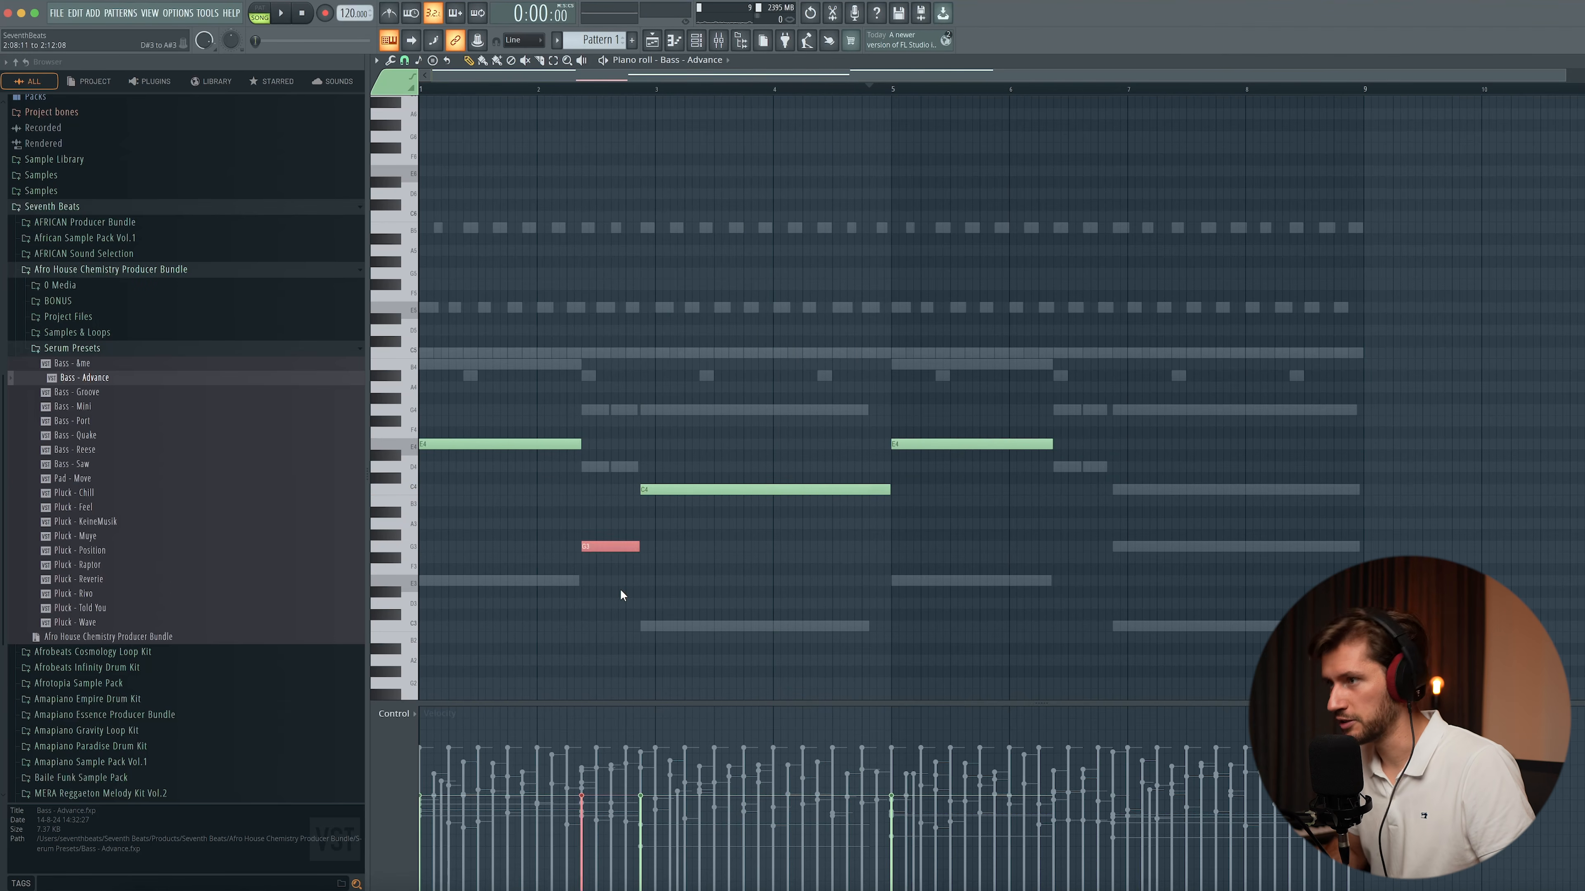
key(ctrl+Up)
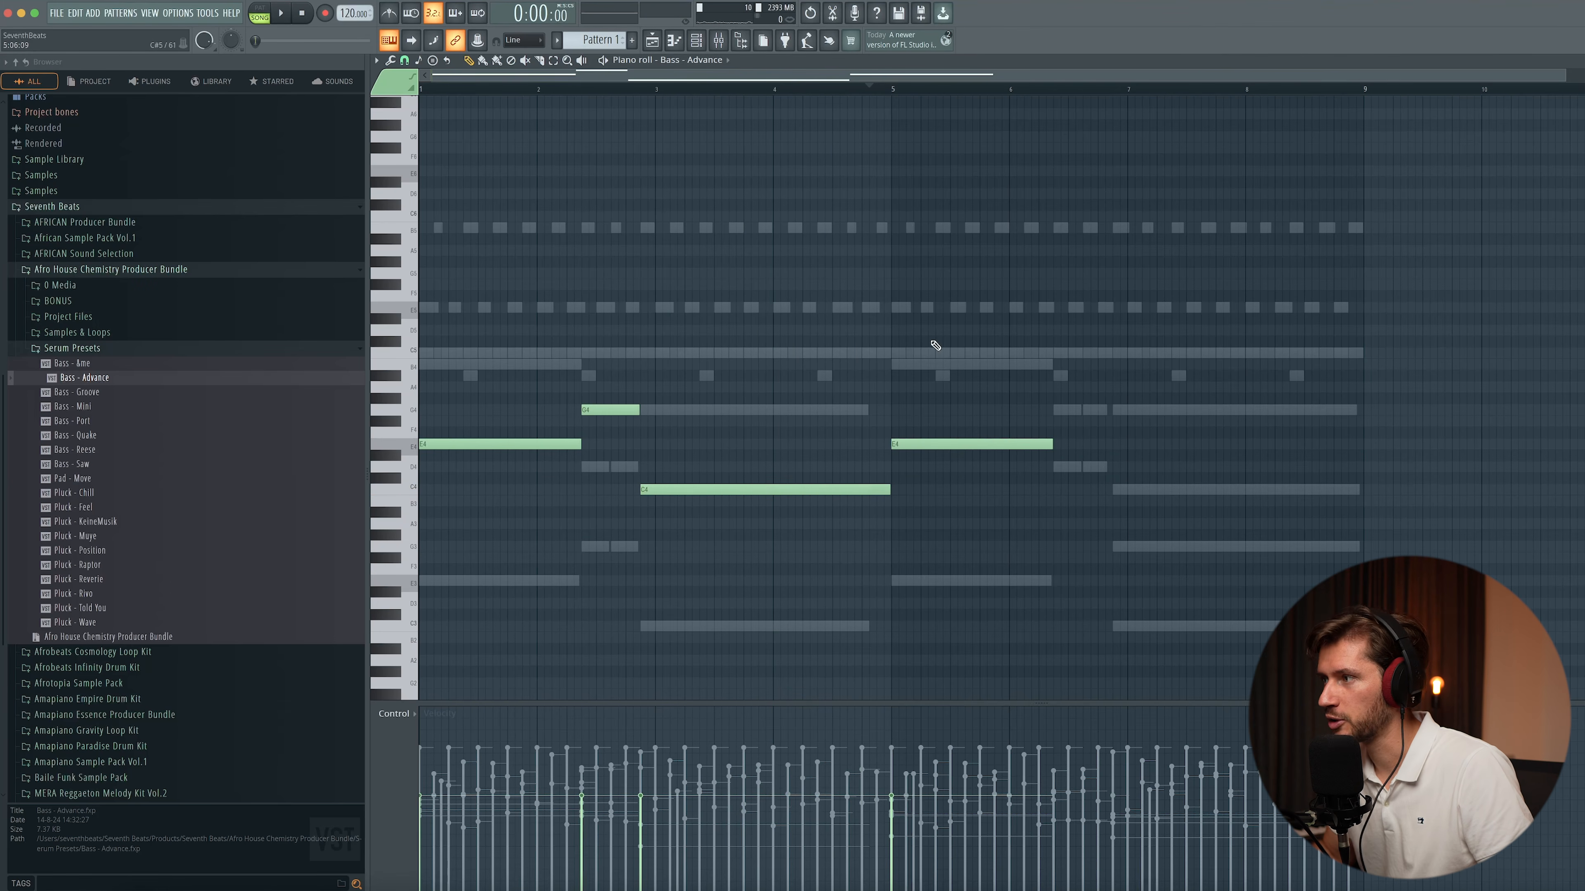
- Add a short G4 note in bar 6 and a long C4 note extending to the end of bar 8 during playback
key(space)
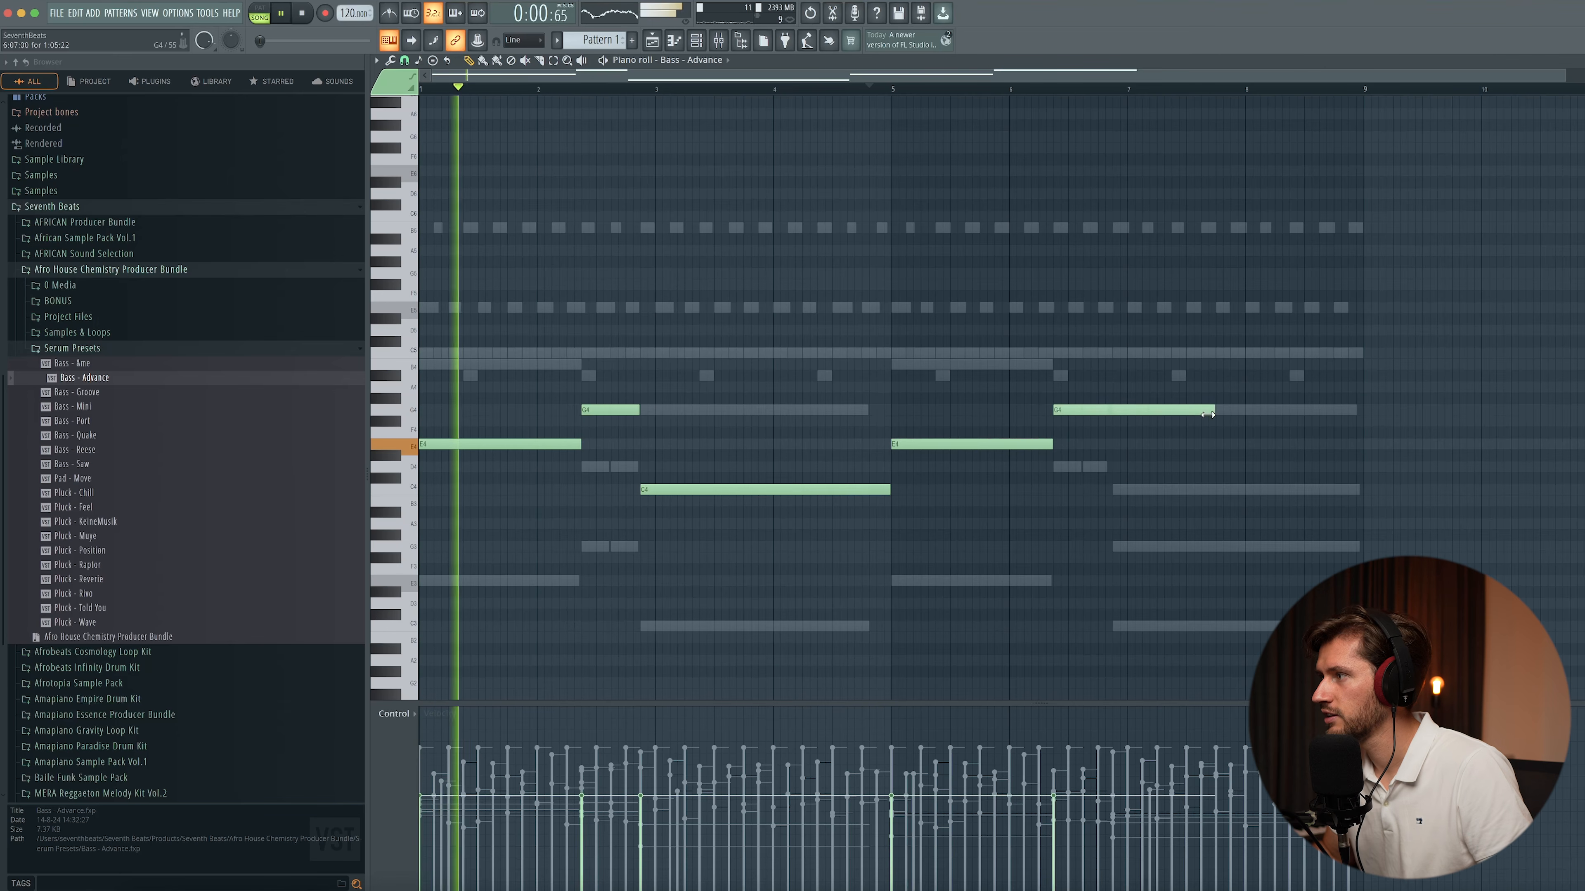
drag(1212, 410, 1110, 412)
click(1120, 490)
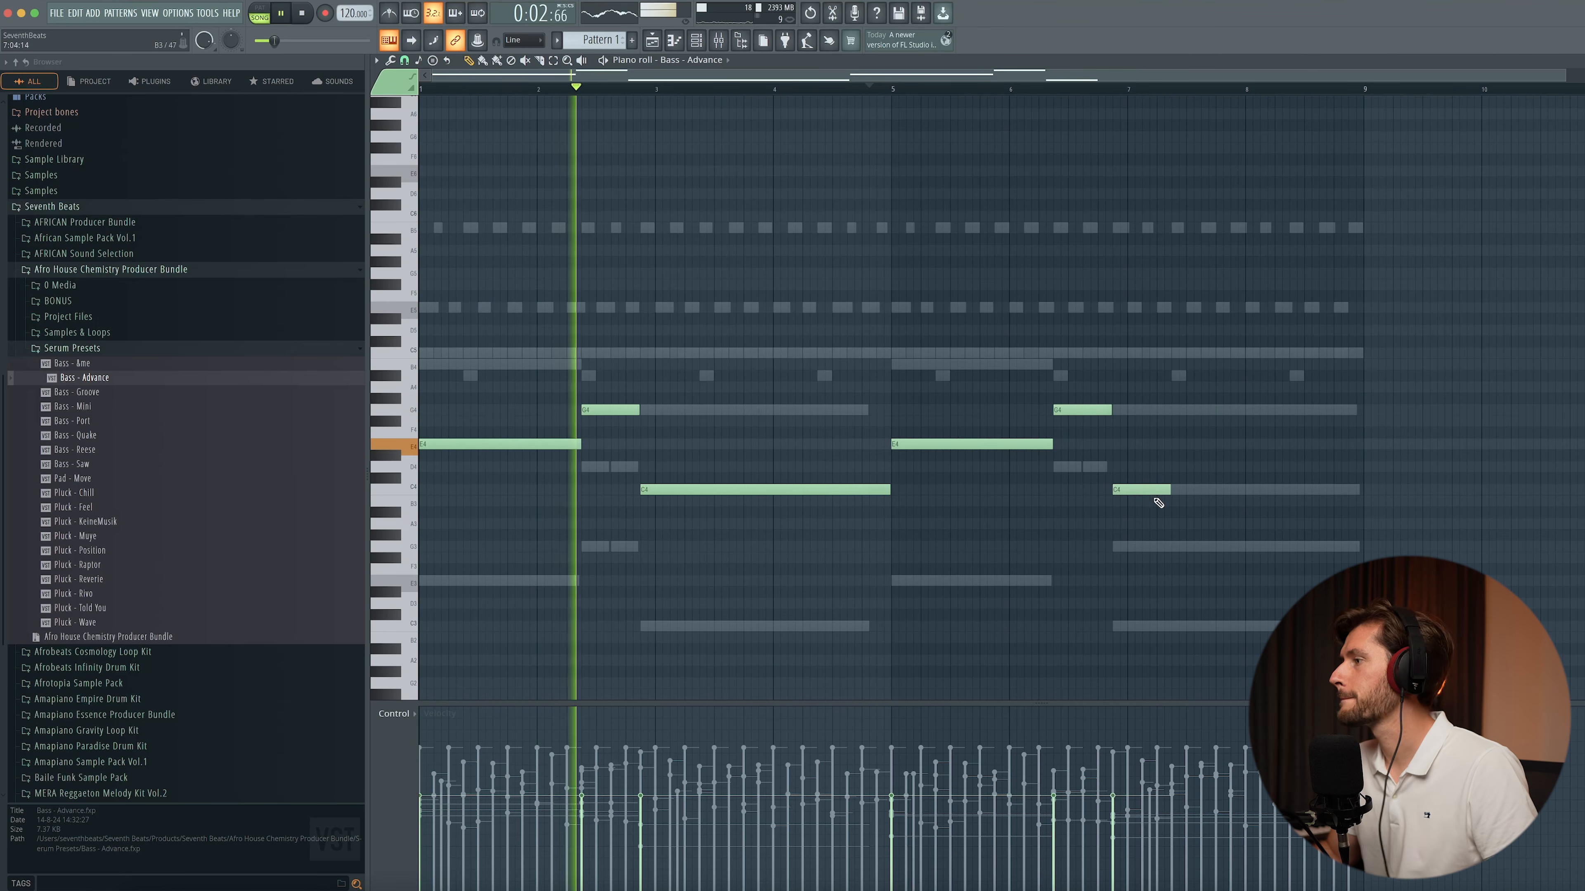
drag(1168, 489, 1361, 490)
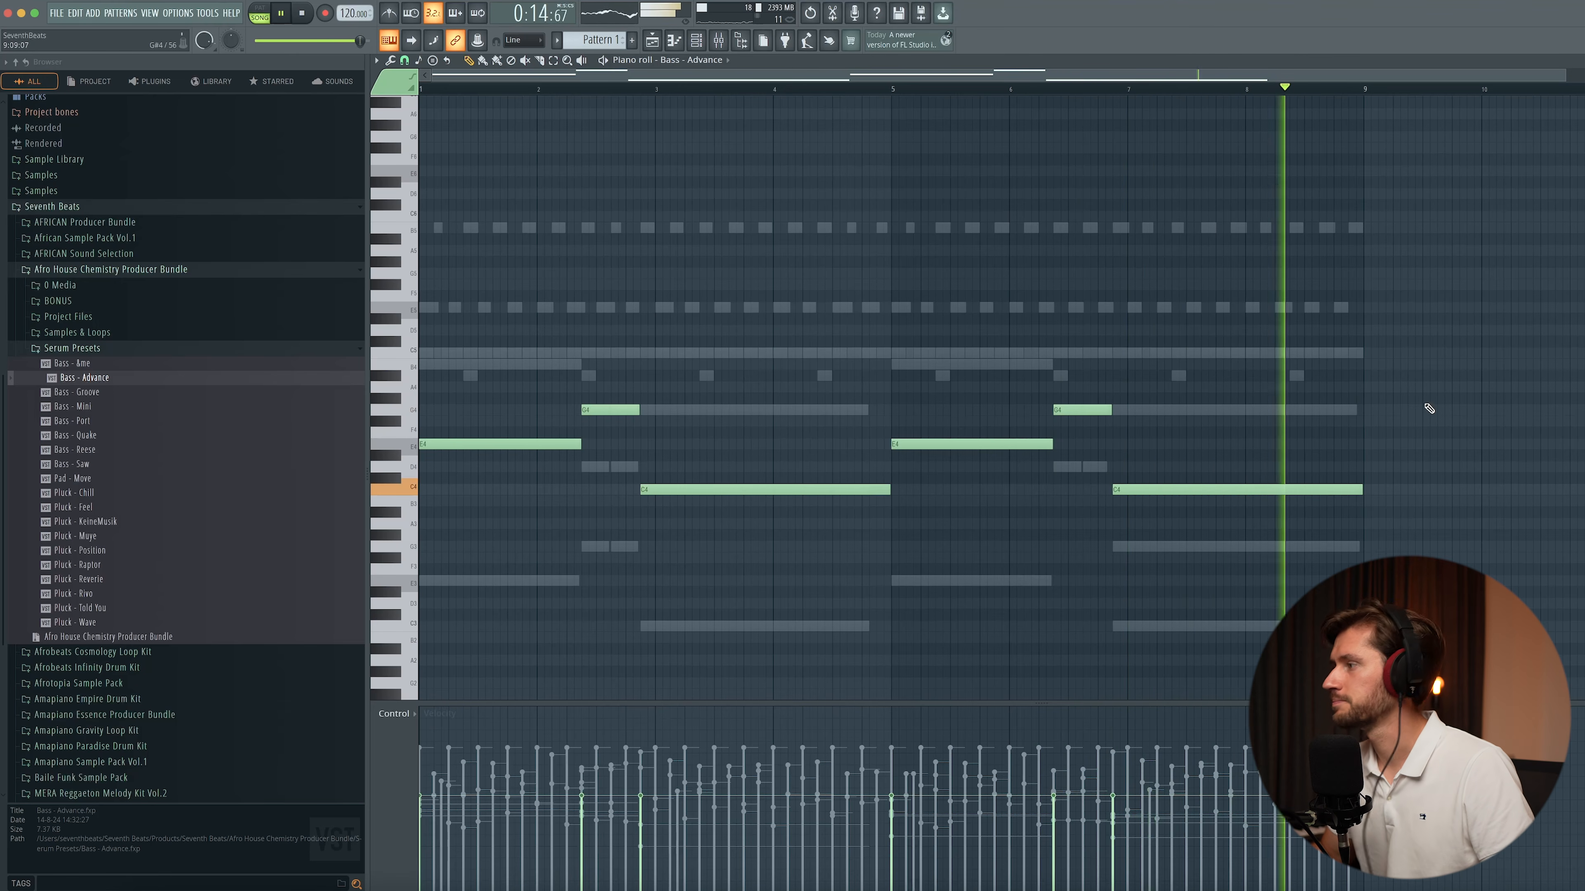
- Raise the final C4 bass note by one octave and play the pattern
key(space)
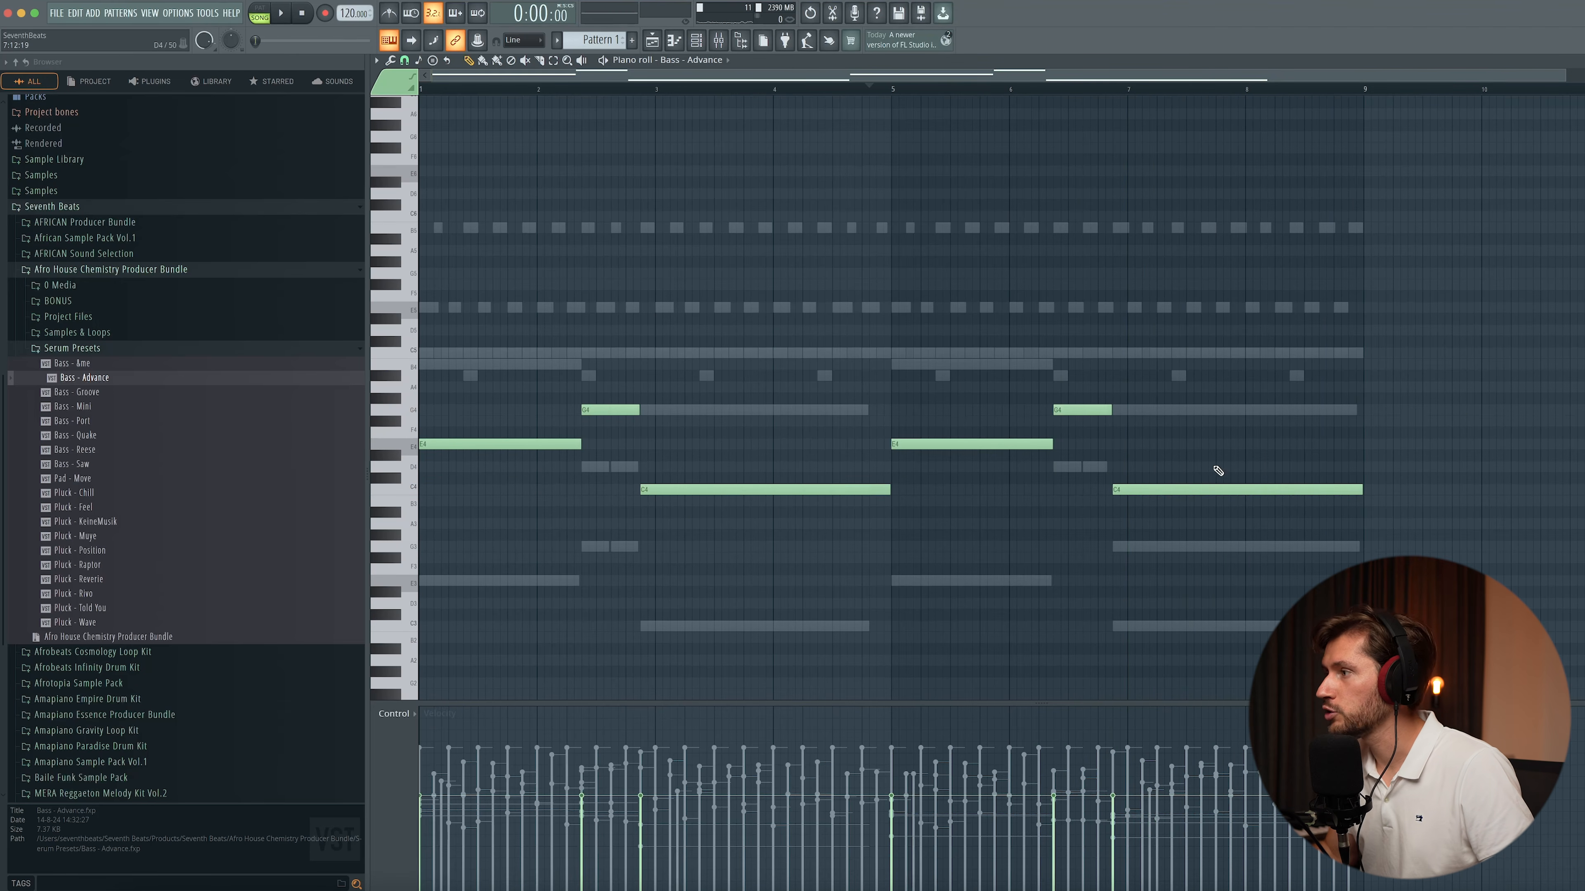
key(ctrl+Up)
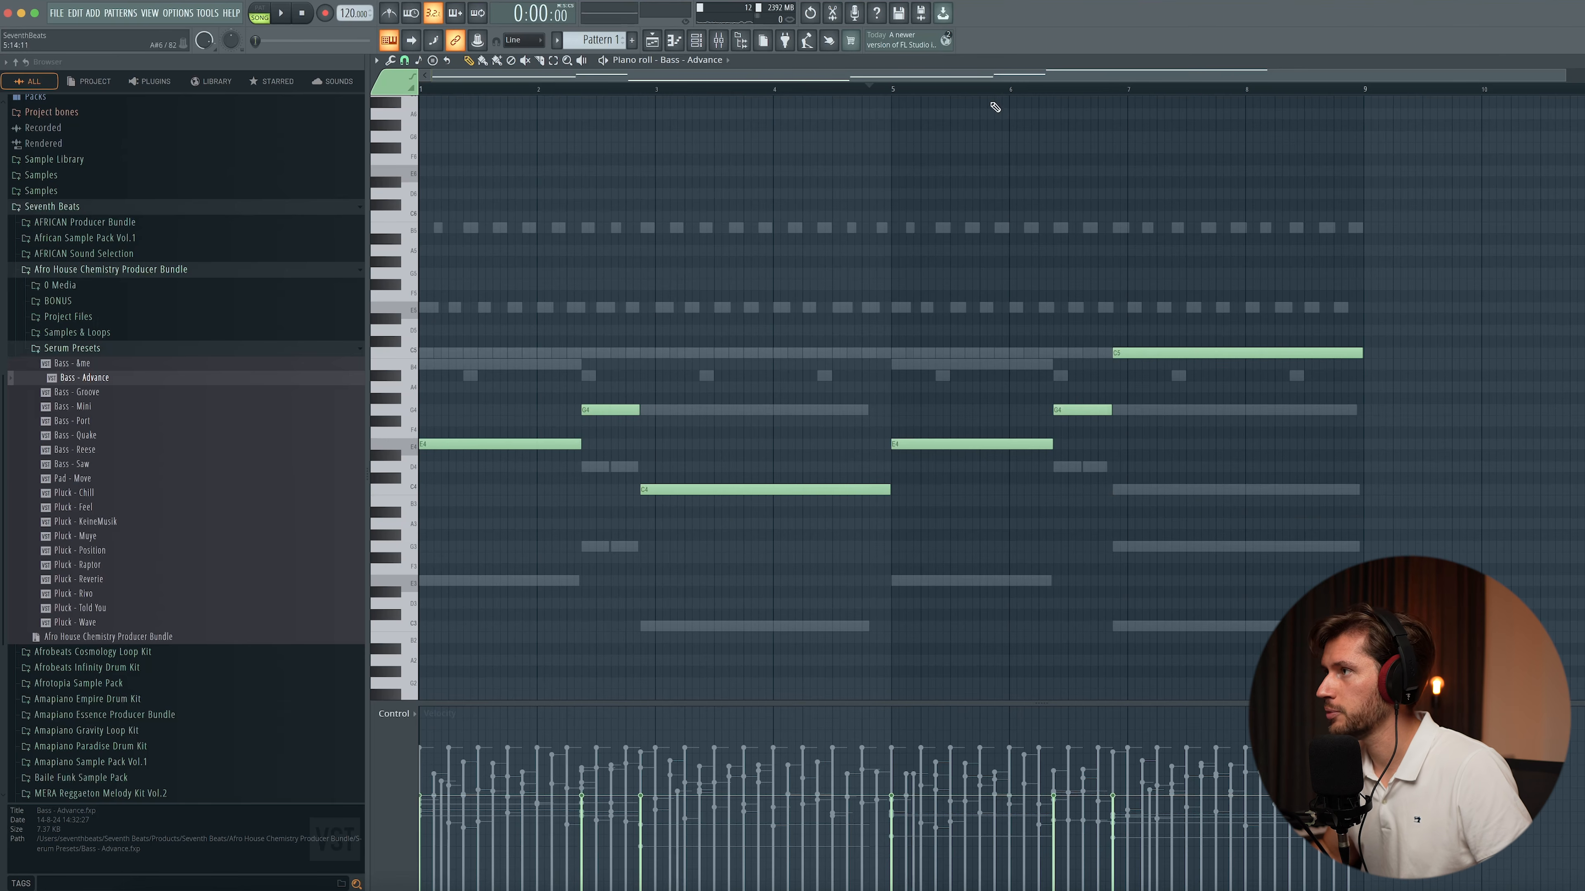
key(space)
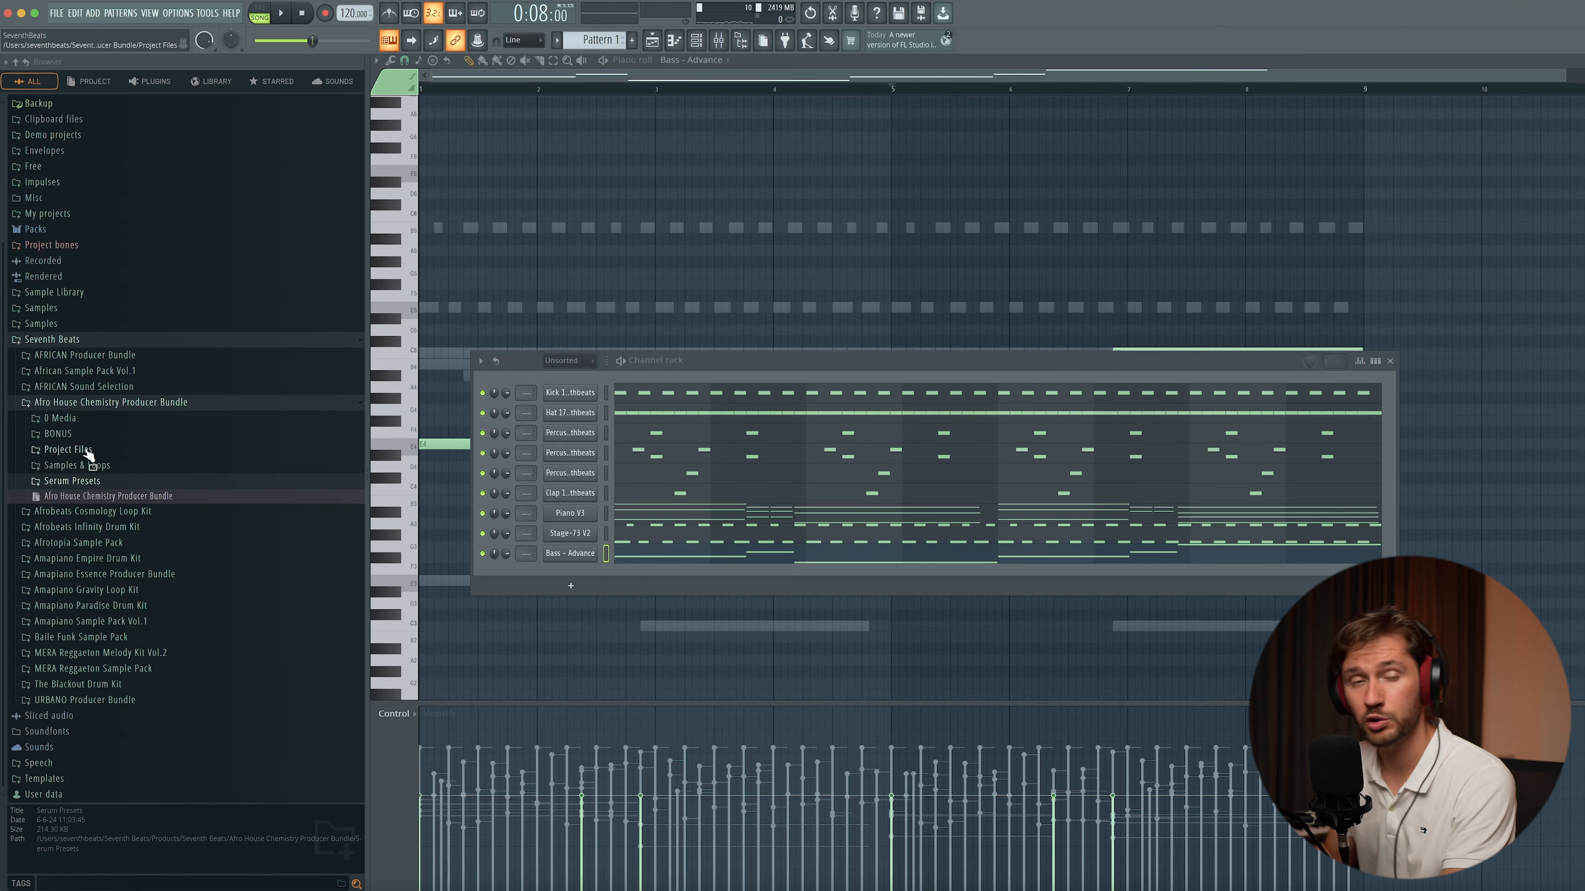
- Browse Samples & Loops to the Synth folder and add the Synth 1 sample as a new channel
click(97, 468)
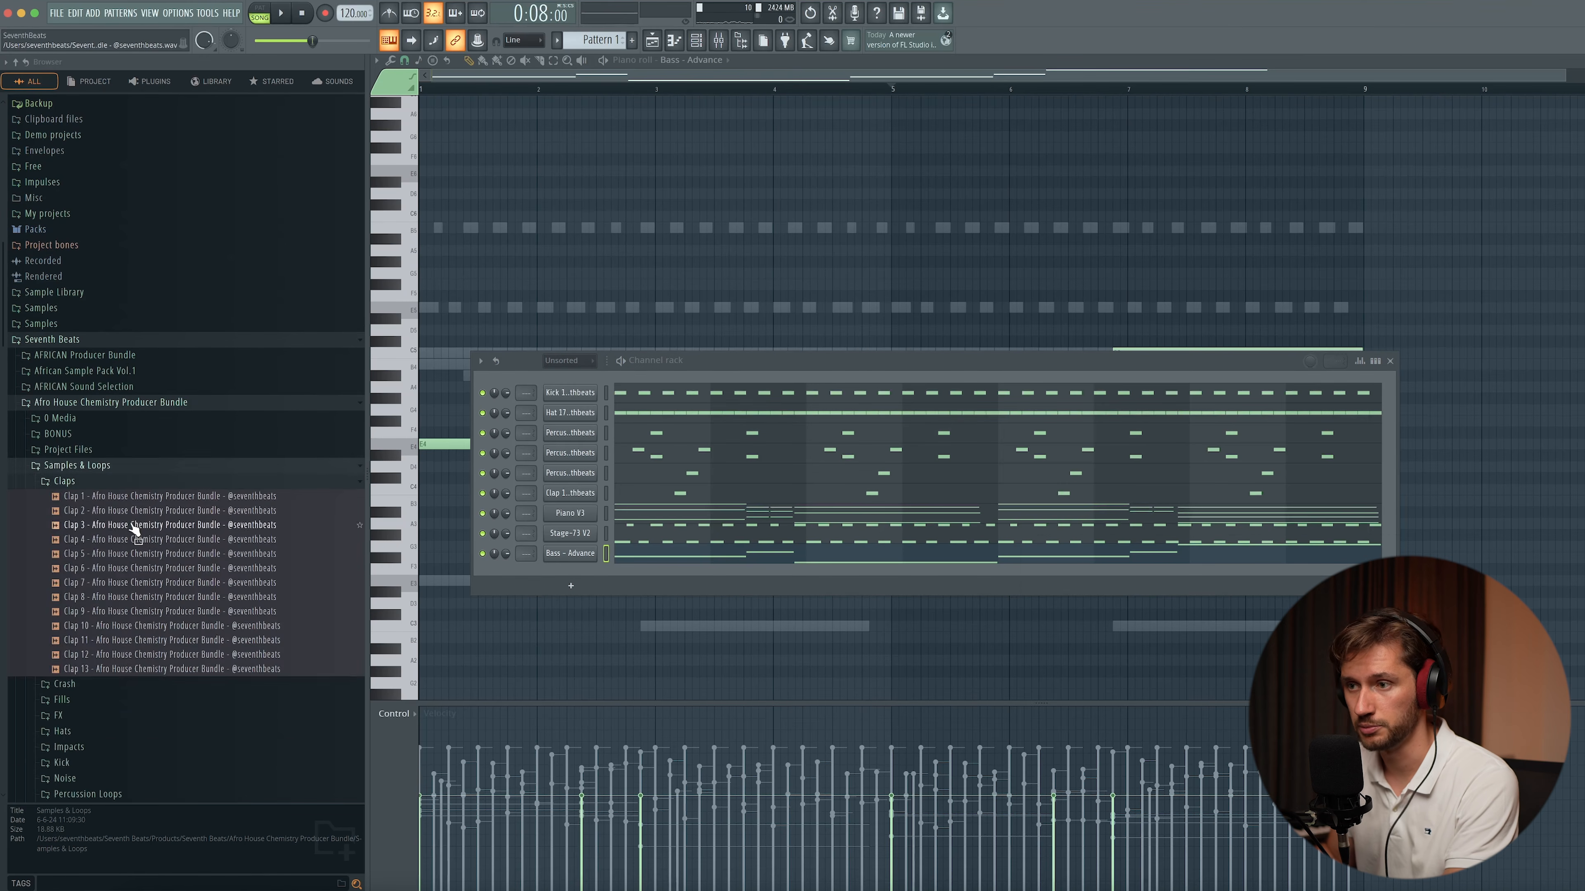
click(76, 481)
scroll(106, 581, down, 5)
click(64, 528)
drag(94, 485, 569, 575)
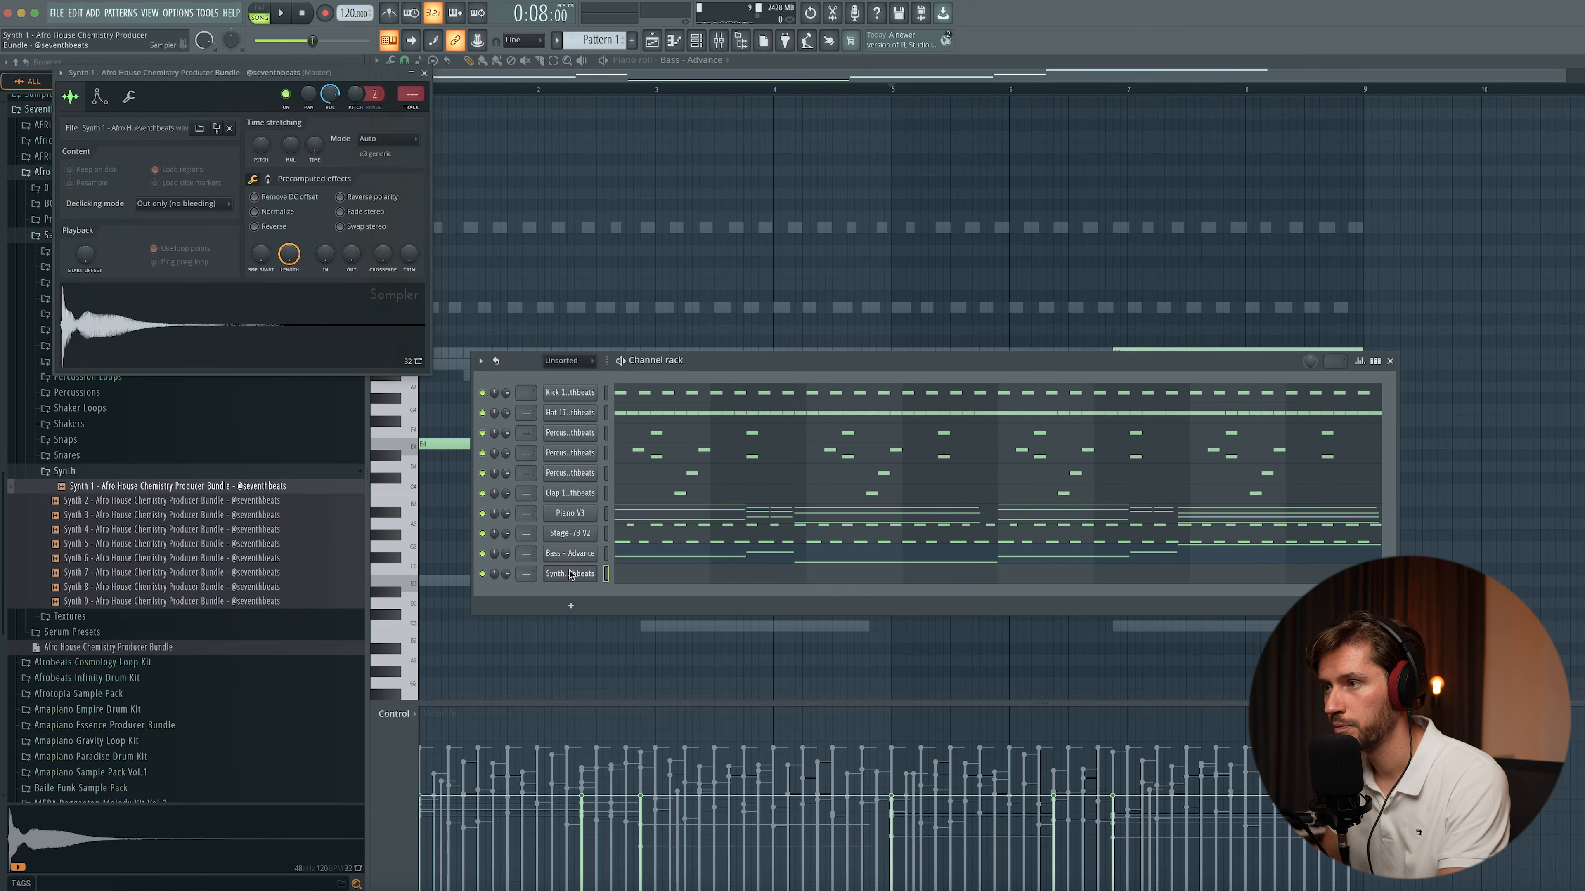
- Move the Synth 1 sampler window, shorten the sample with its fade-out setting, and close the window
drag(298, 89, 573, 269)
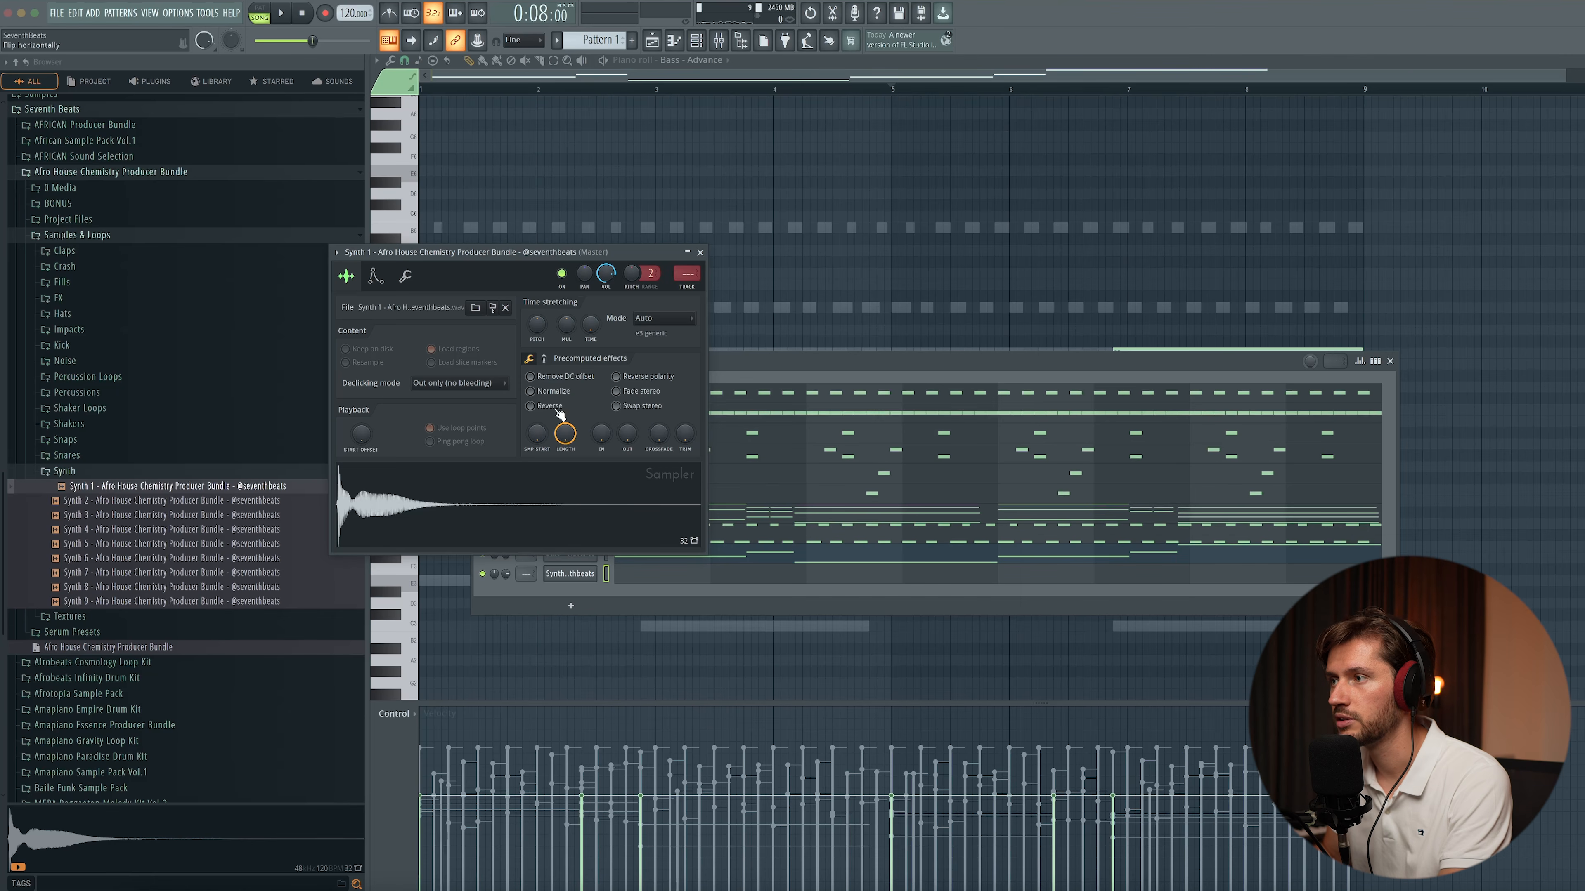
drag(497, 252, 670, 261)
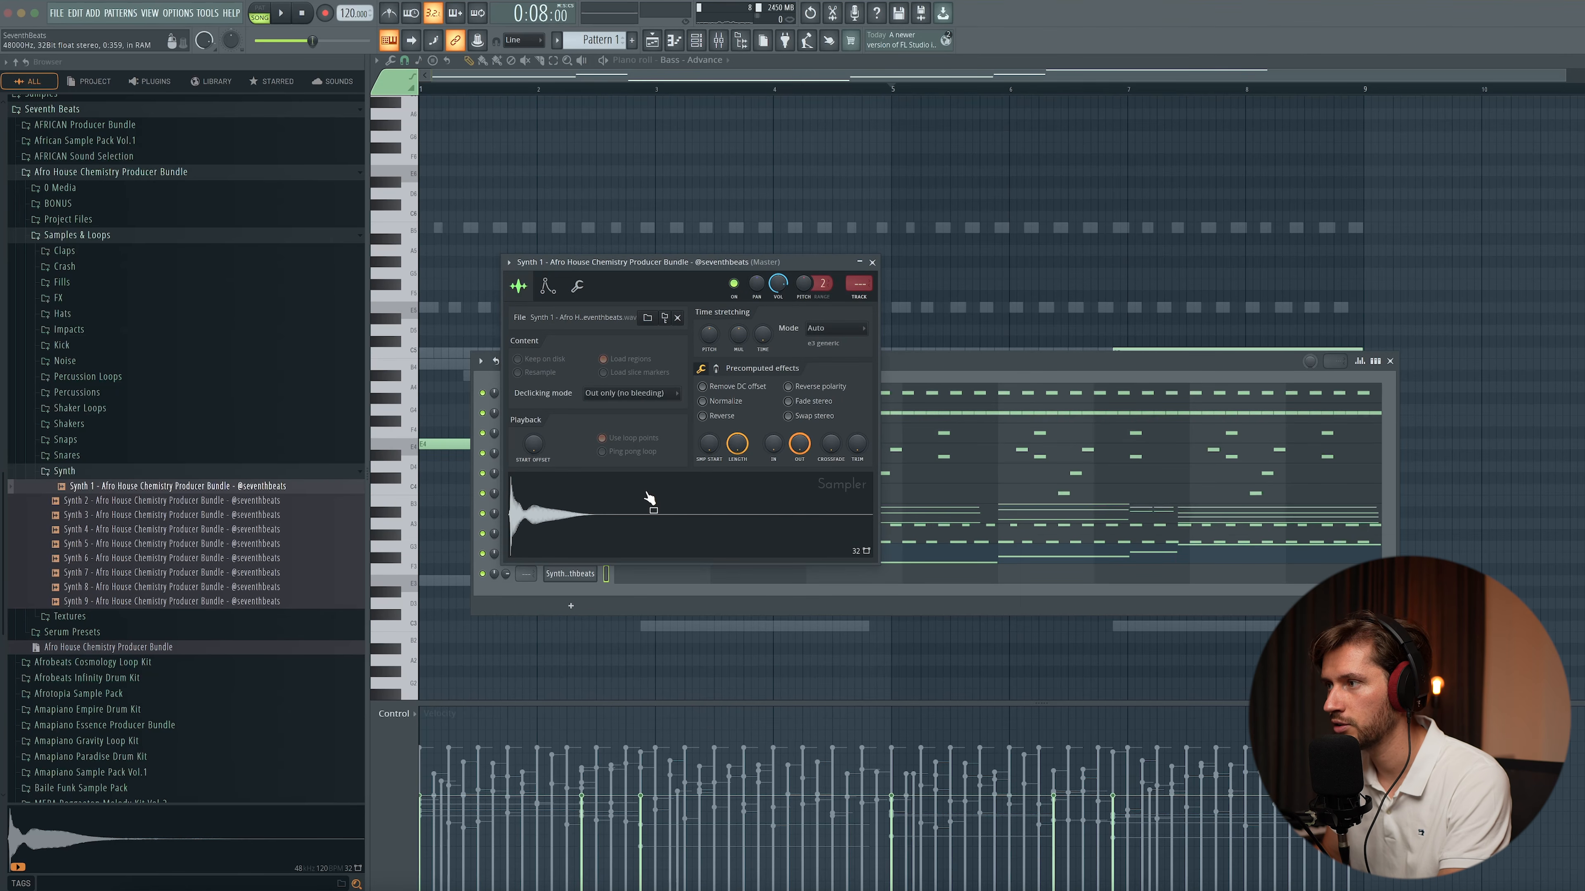
key(Escape)
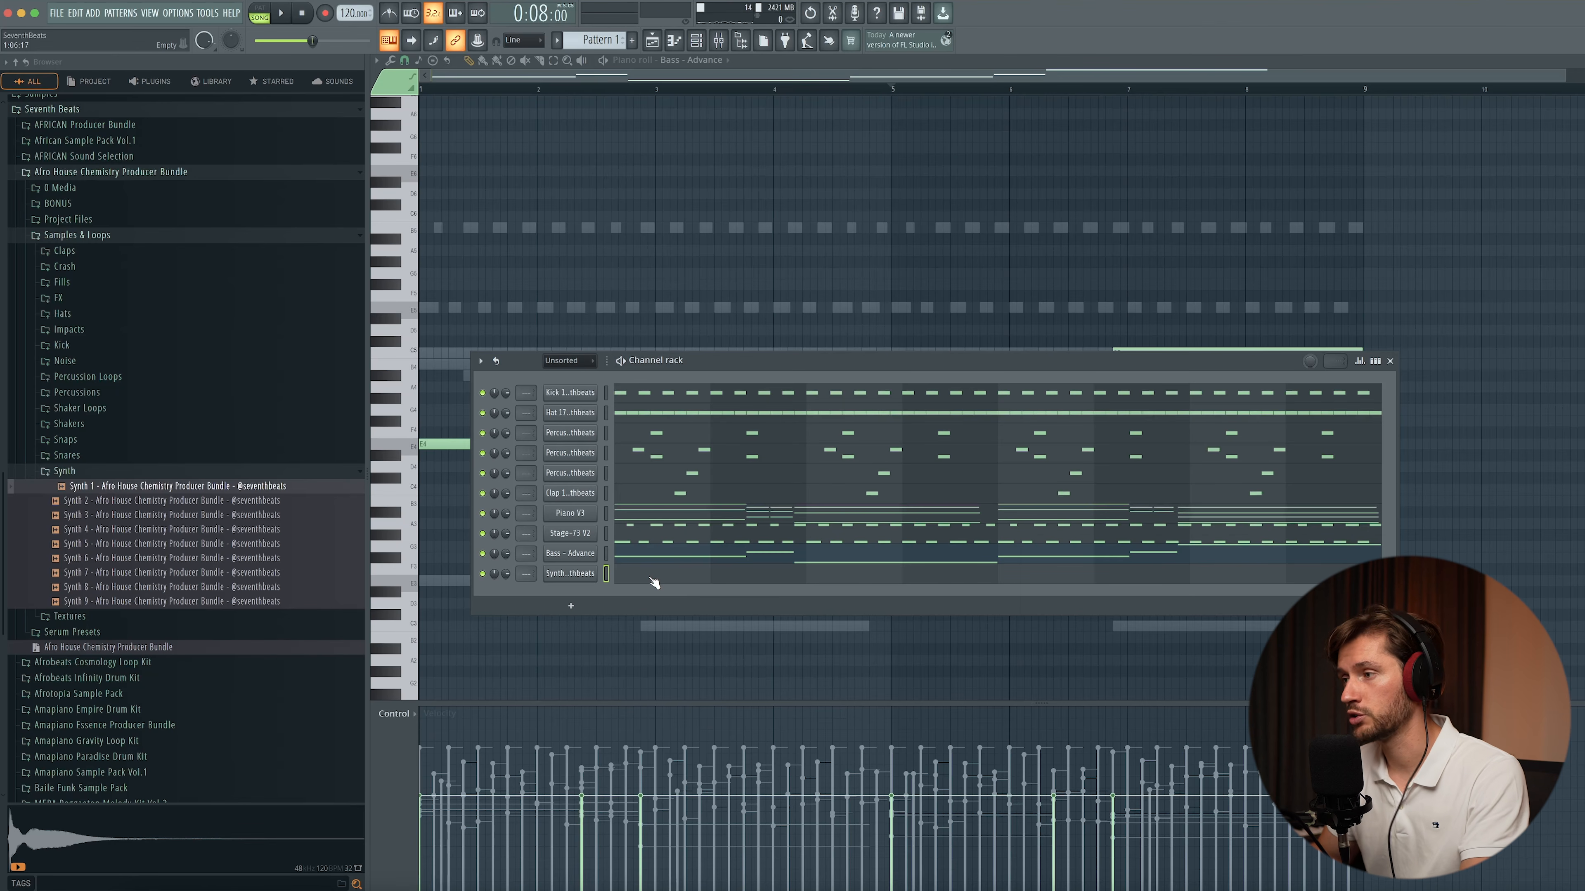
- Fill the Synth 1 piano roll with rapid repeated E4 notes of varied velocity across eight bars and play them
click(654, 582)
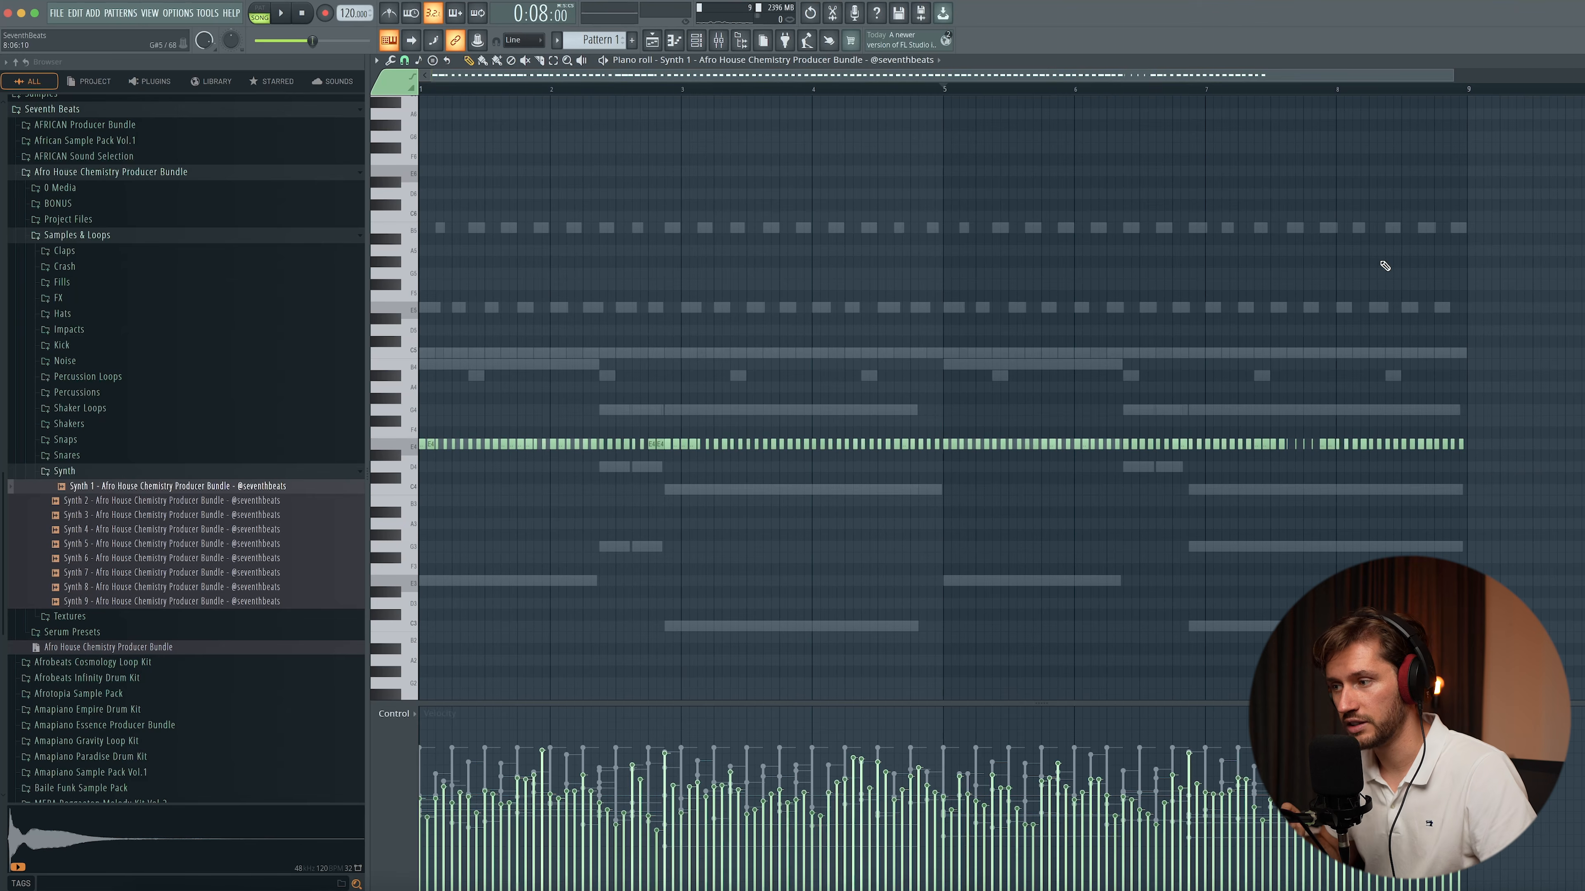
key(space)
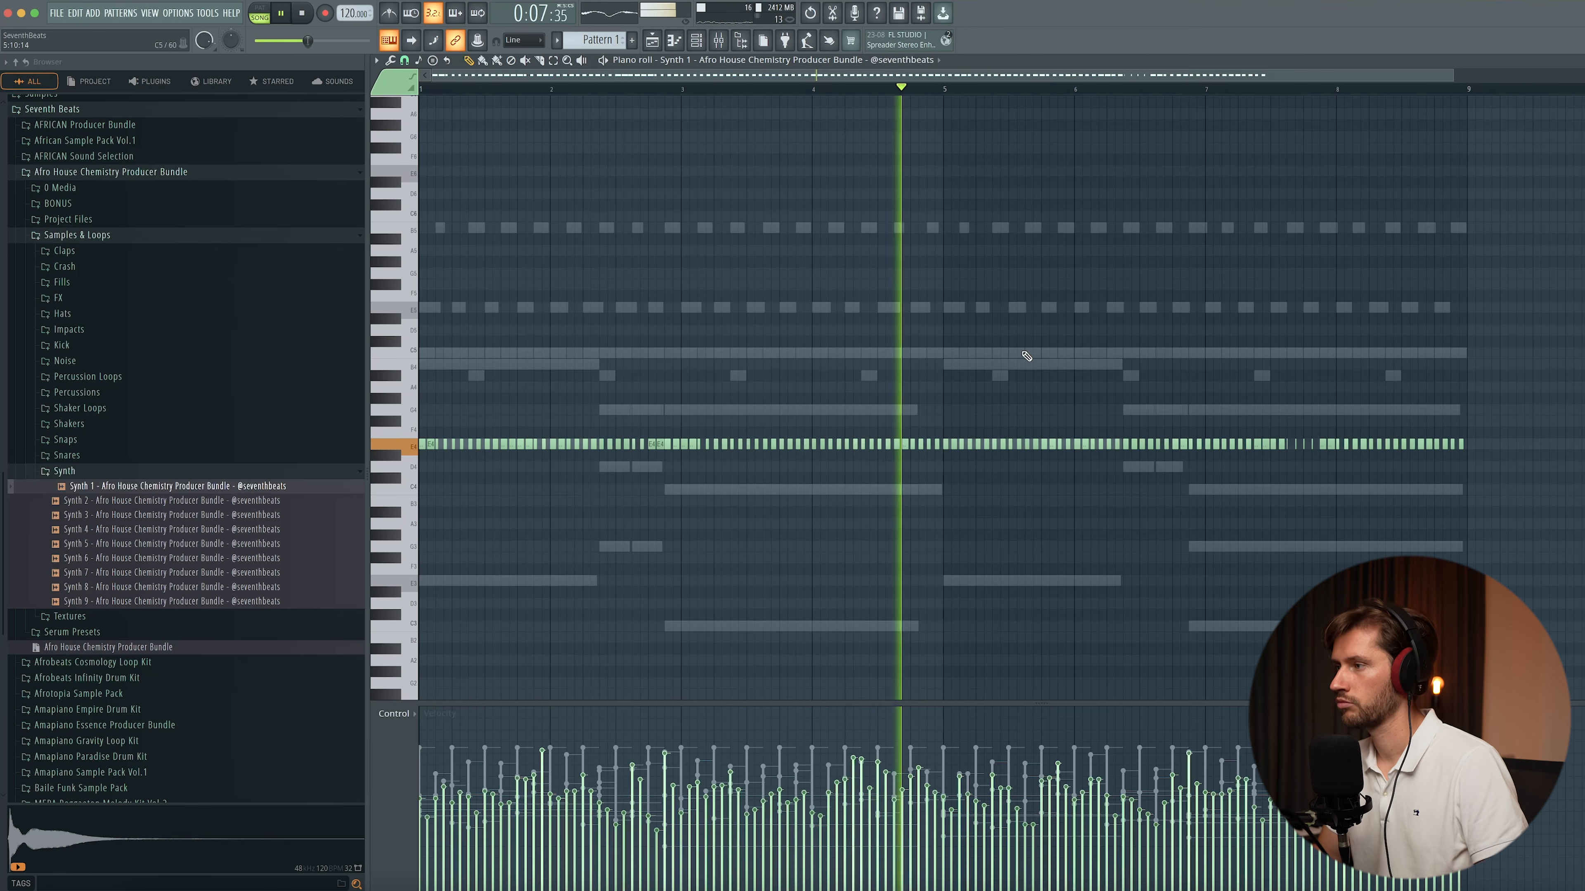
key(space)
- Select all channels and route them to consecutive mixer tracks starting at track 1
key(F6)
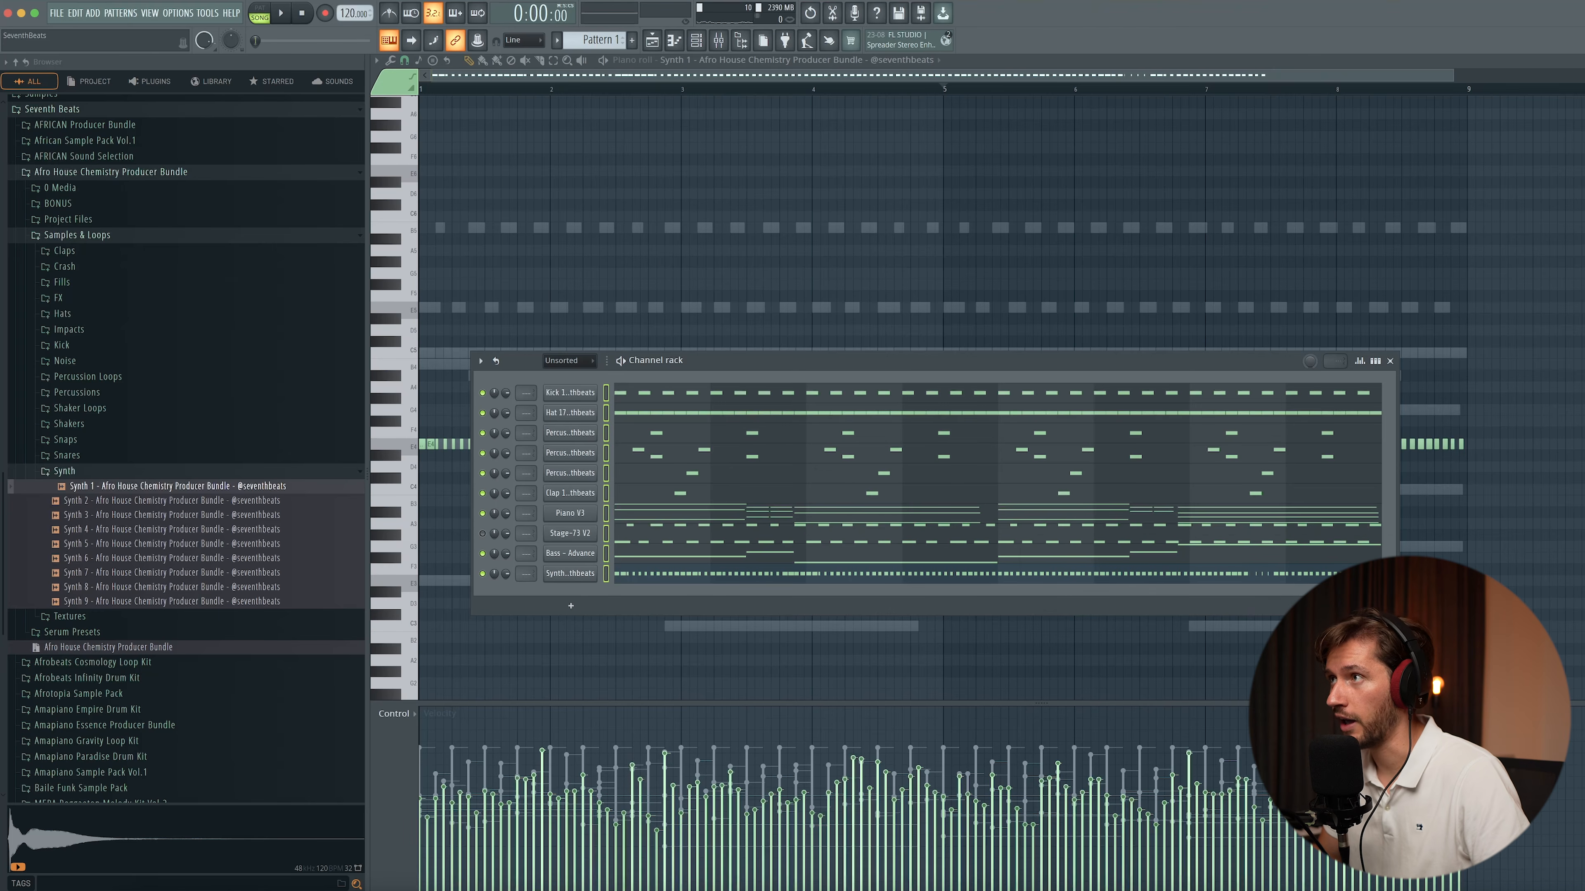
click(720, 42)
right_click(513, 253)
mouse_move(606, 363)
click(679, 364)
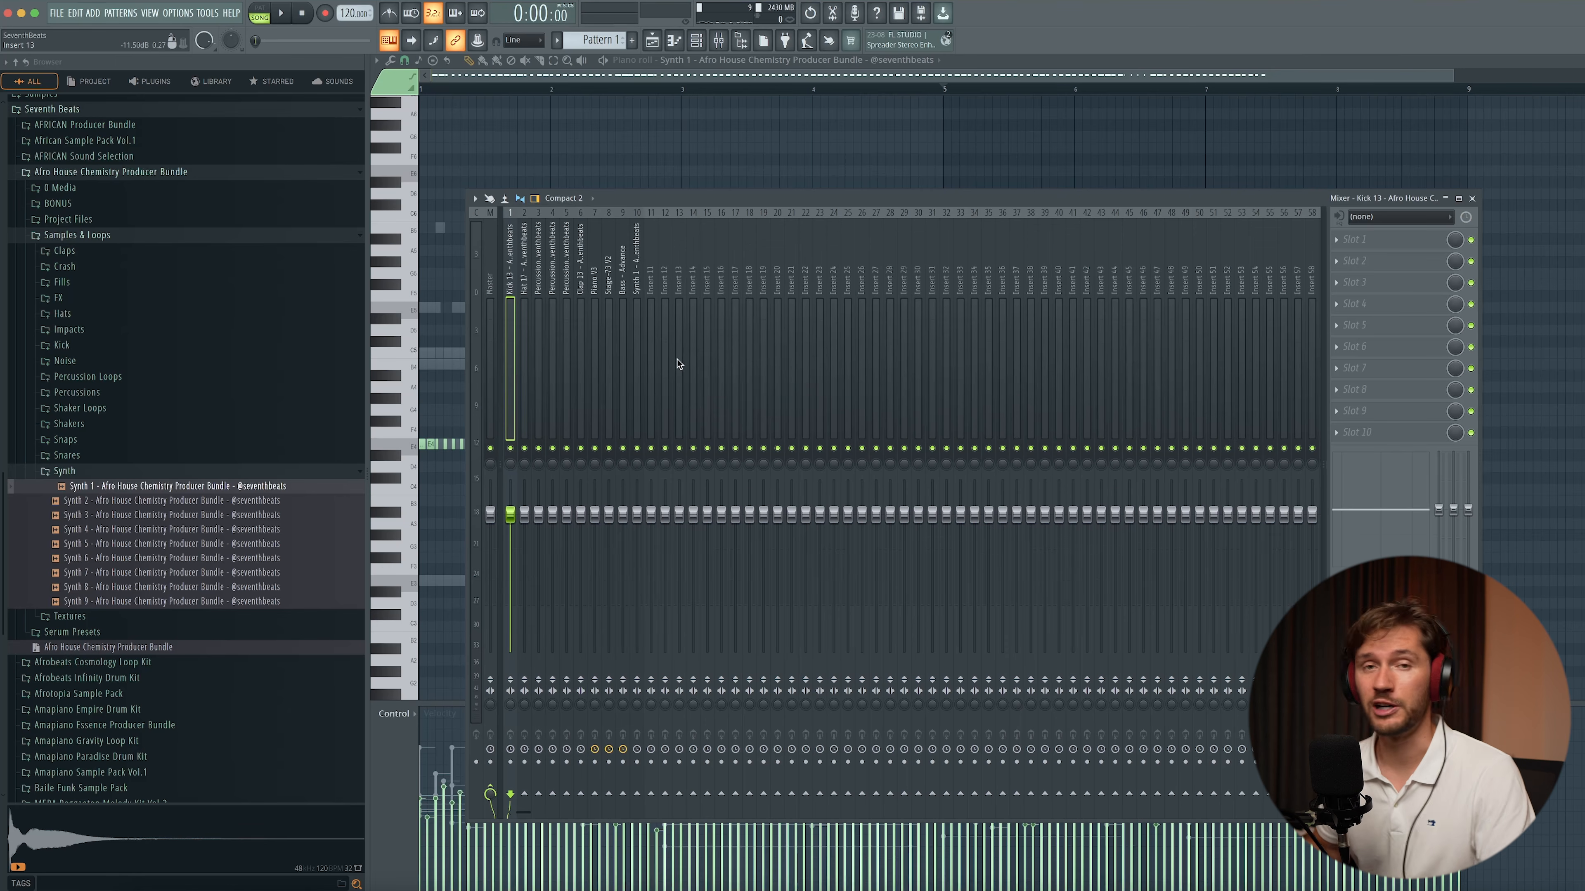
- Insert ValhallaVintageVerb in the first effect slot of the Synth 1 mixer track and reposition its window
click(637, 341)
click(1349, 242)
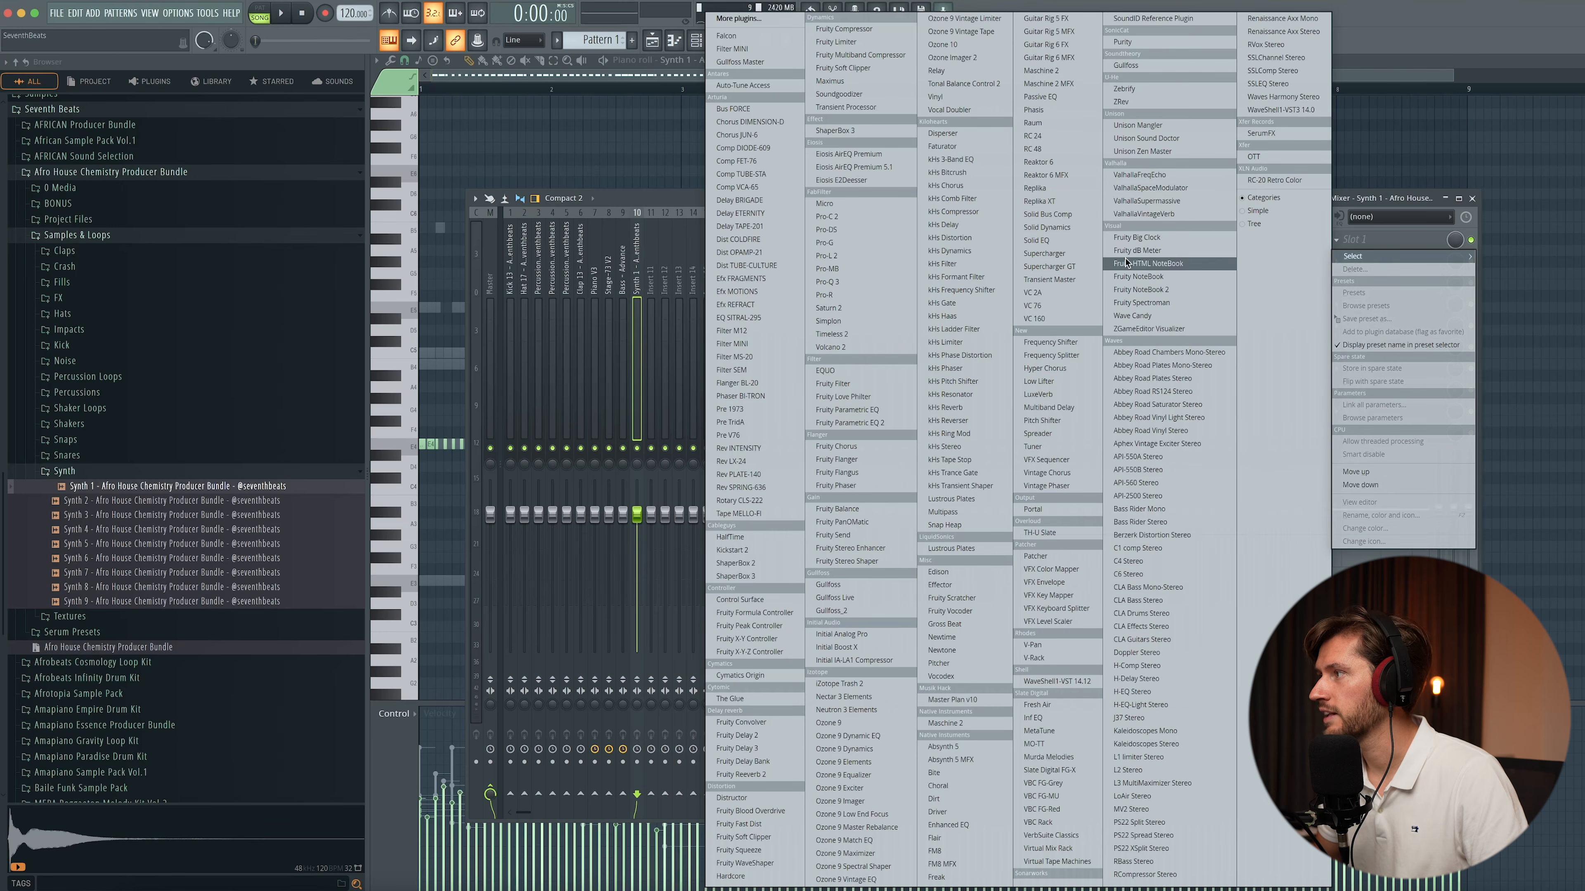
click(1164, 215)
drag(445, 124, 789, 332)
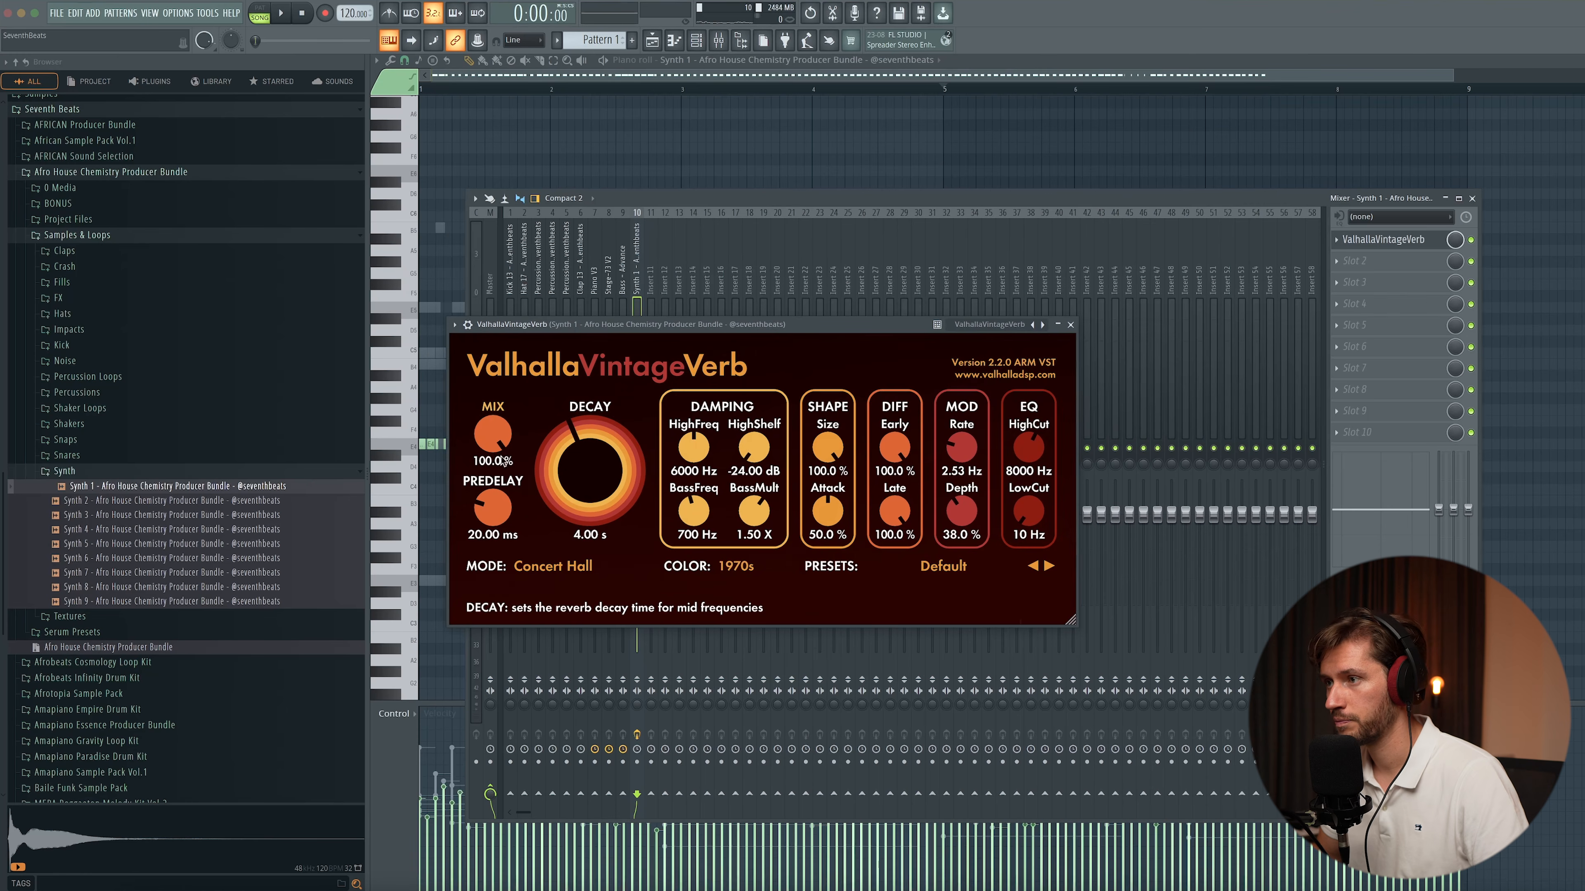
- During playback, set the reverb's predelay to 0 ms and its mix to 20%
key(space)
drag(501, 509, 501, 558)
drag(502, 435, 502, 510)
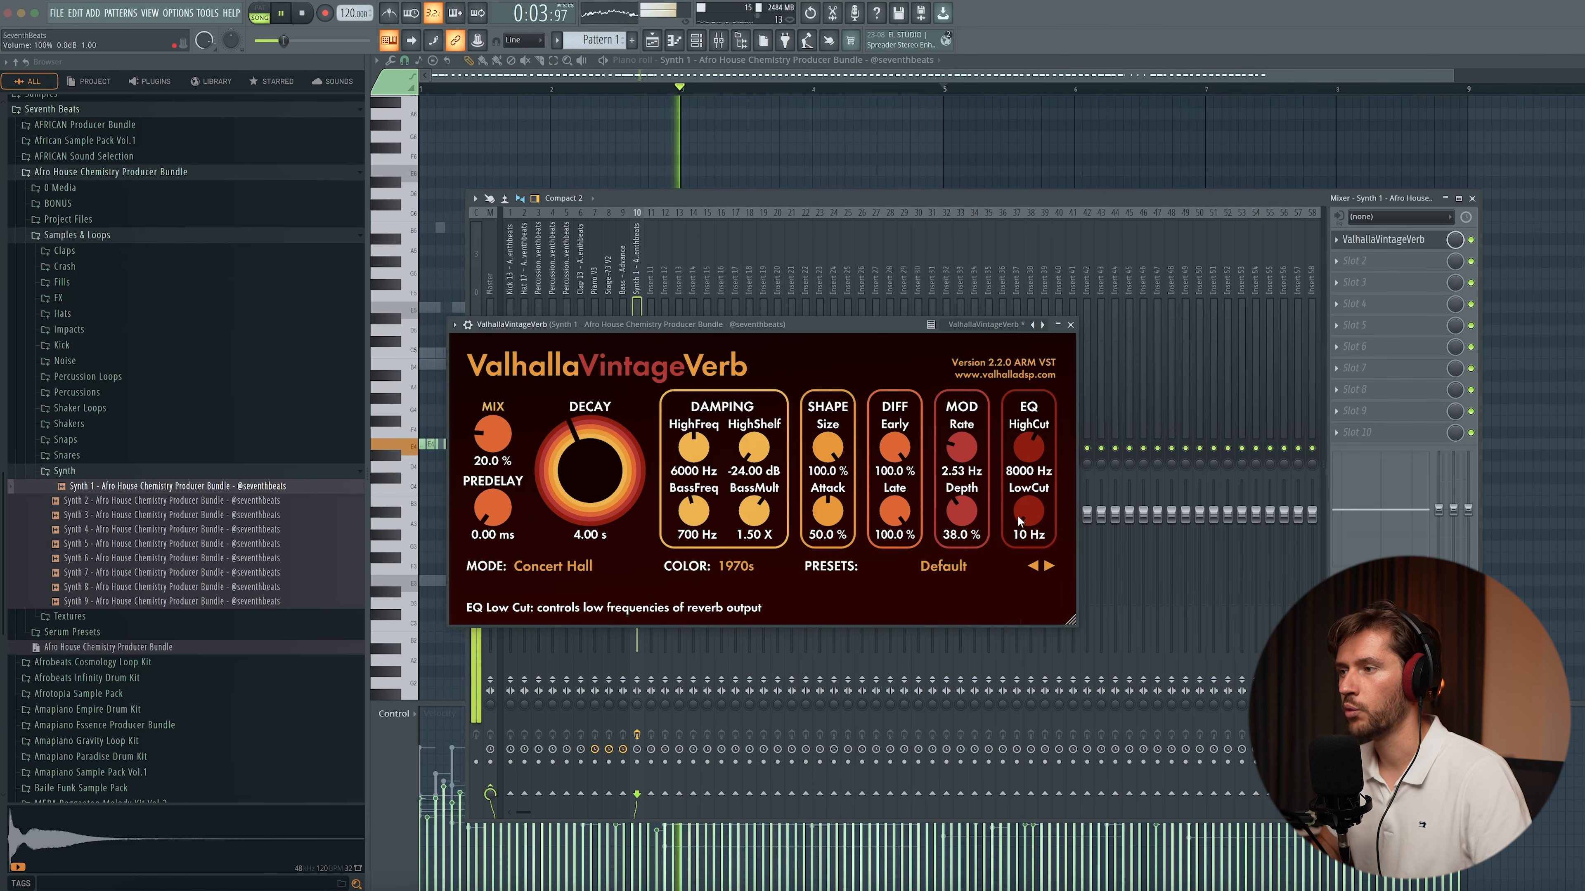
- Set the reverb's decay to 1.20 s, LowCut to 1500 Hz and HighCut to 20000 Hz, and close it
drag(594, 455, 596, 469)
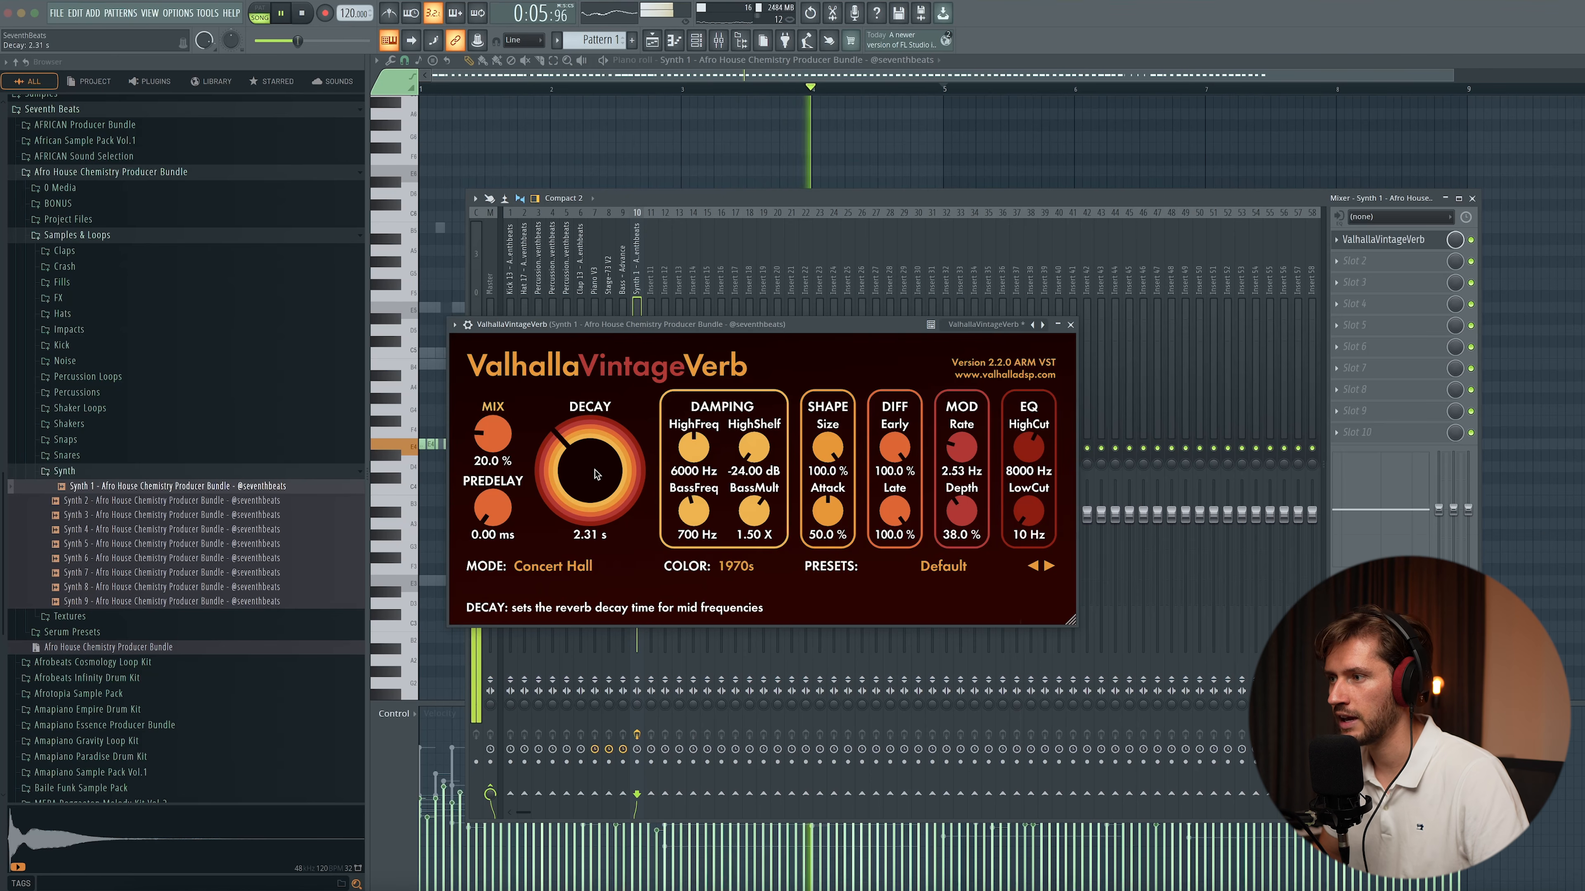
drag(1028, 512, 1028, 350)
drag(1028, 453, 1028, 426)
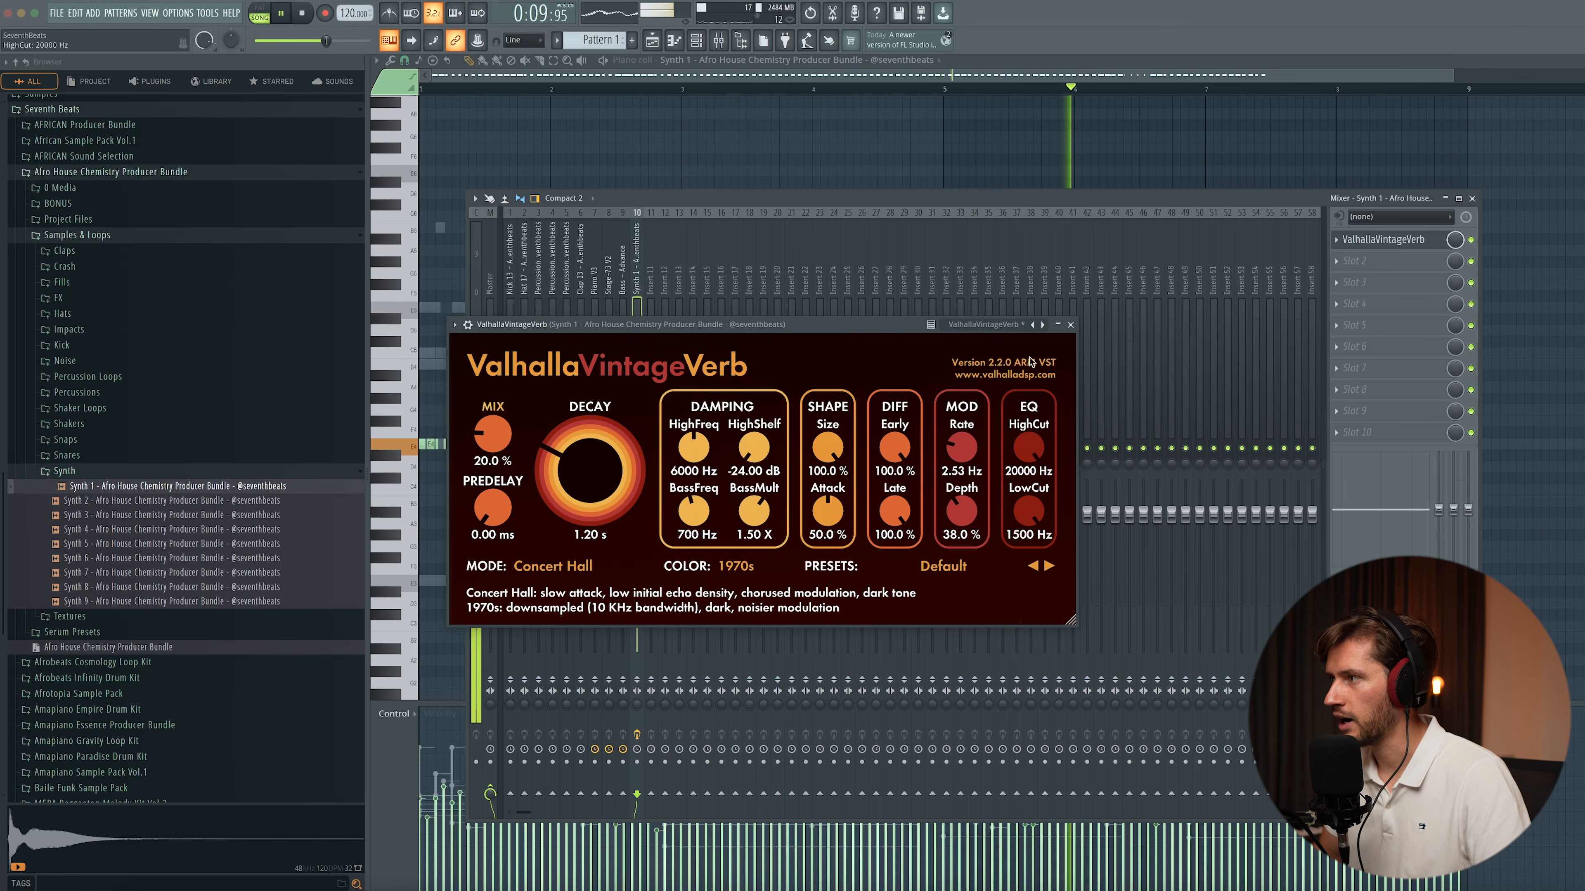
click(1072, 325)
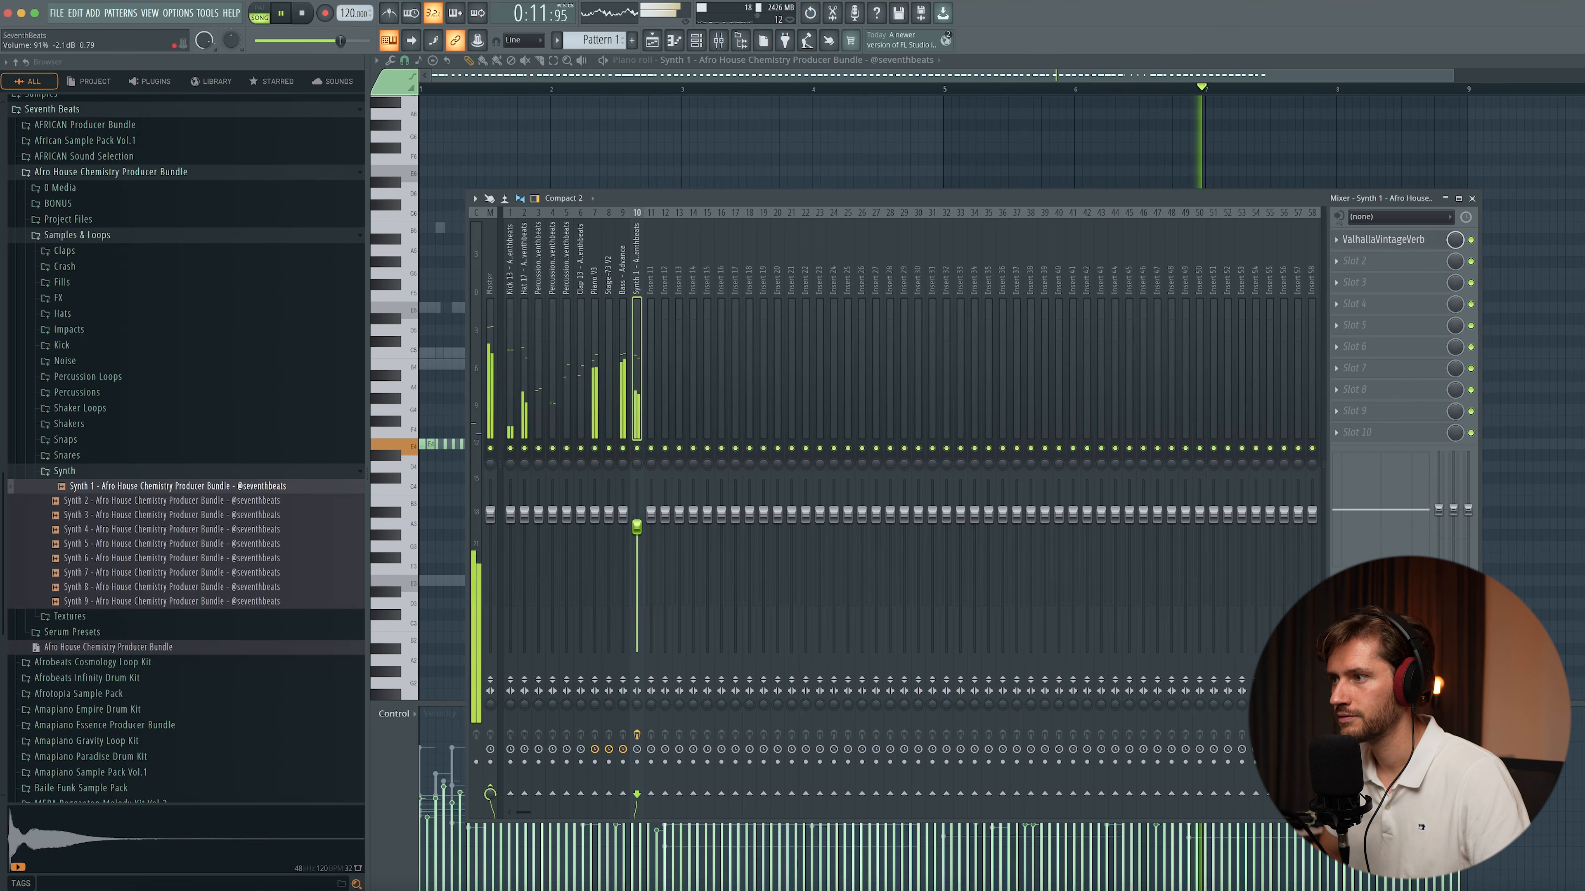
- Balance the mixer during playback by lowering Synth 1 to -2.1 dB, Piano V3 to -4.5 dB, and the Bass - Advance level
click(625, 364)
key(space)
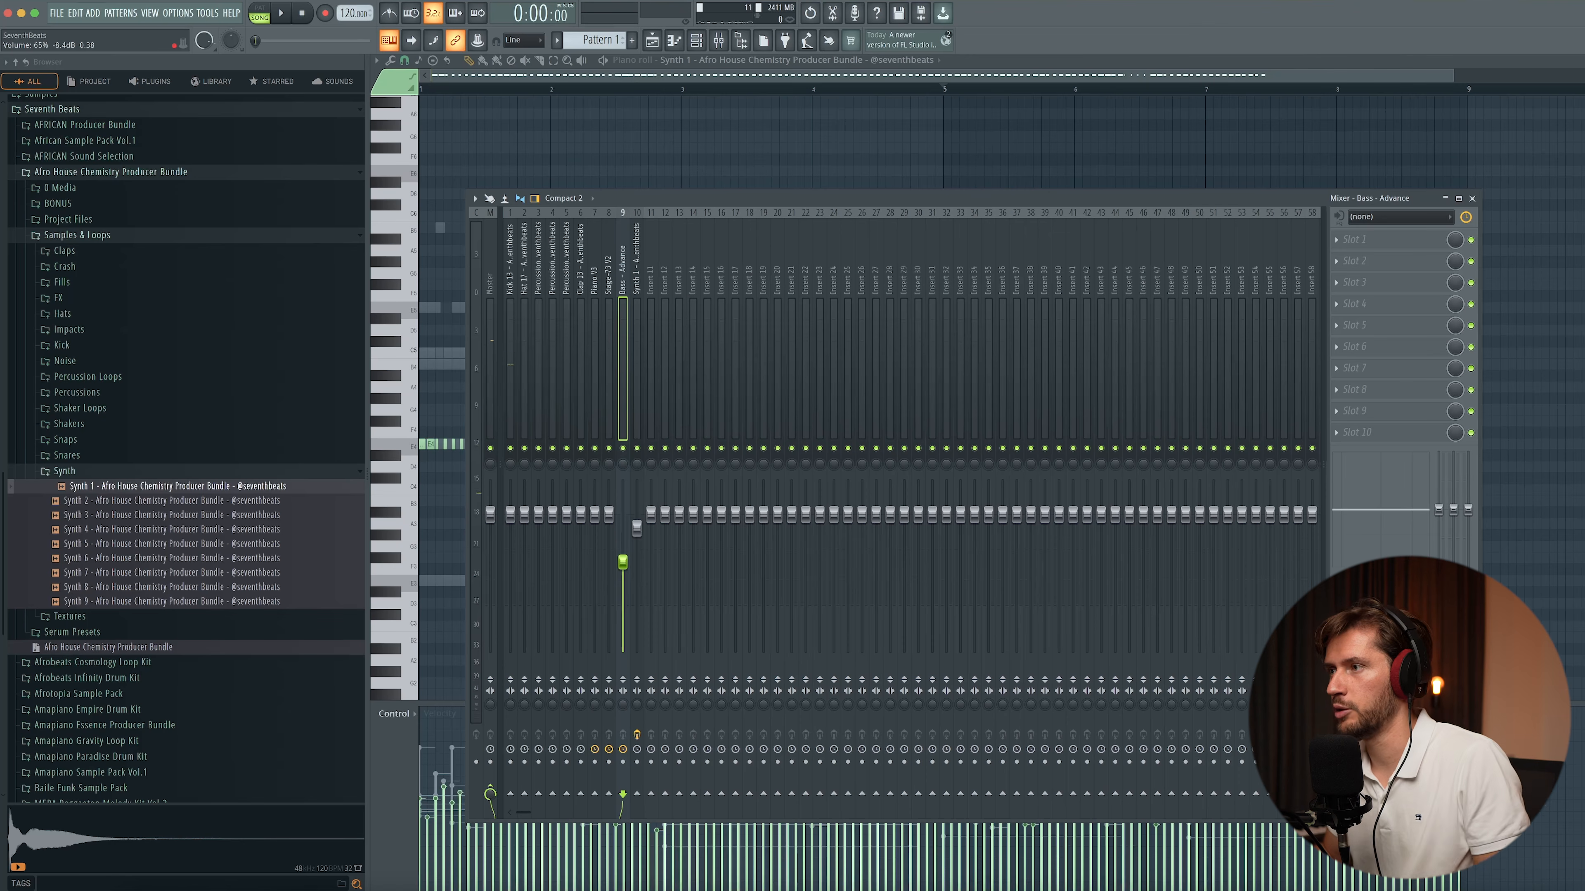
key(space)
drag(623, 560, 595, 541)
click(594, 312)
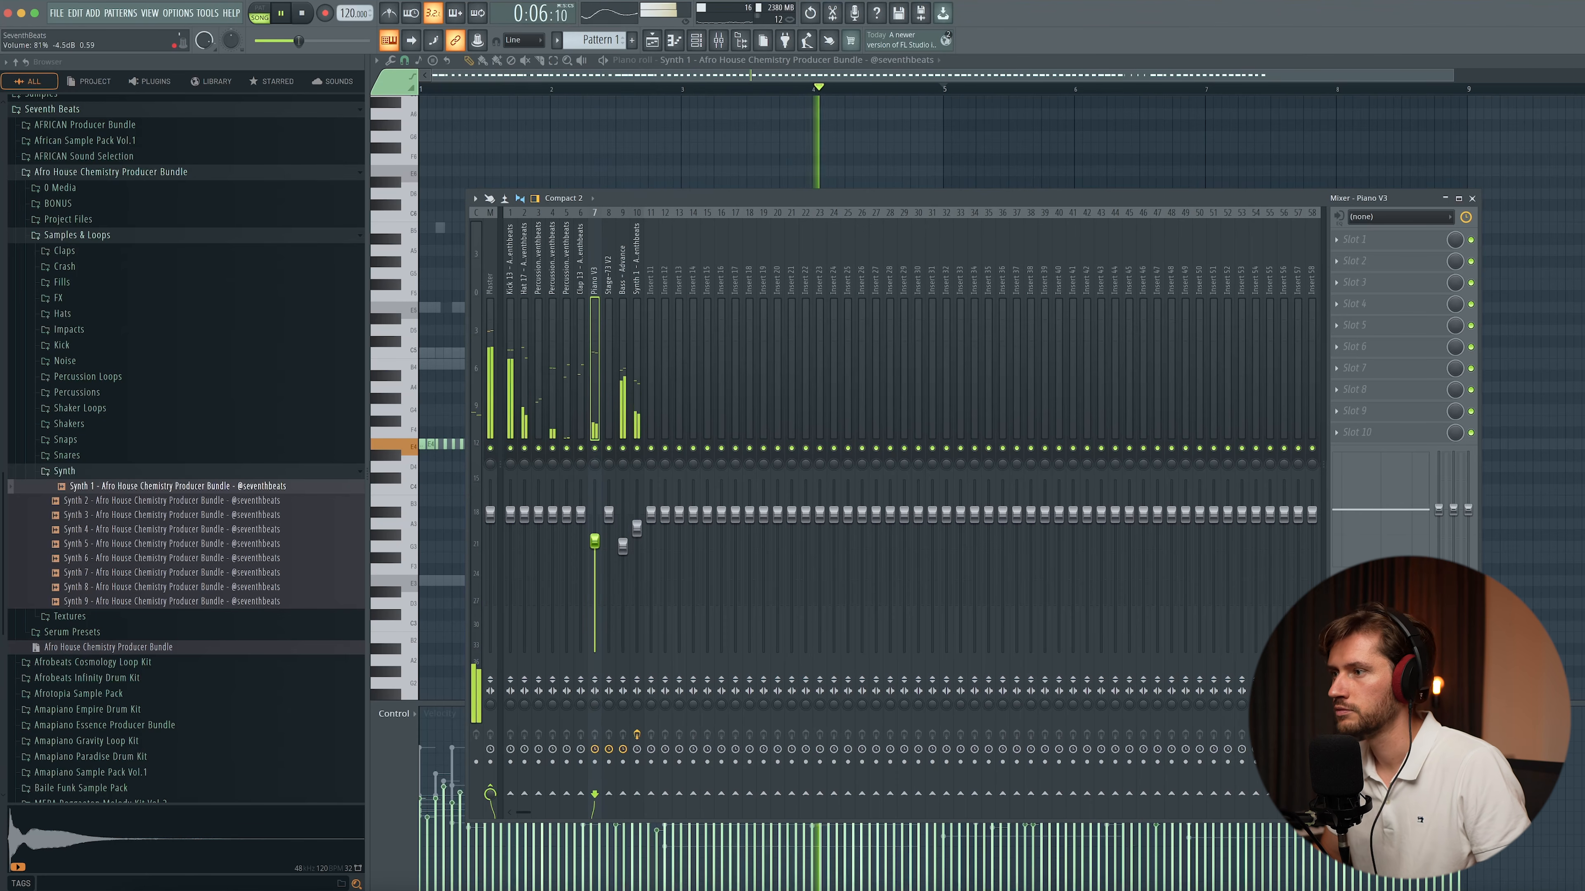
- Return to the channel rack, set the main swing to 10%, and play the full pattern
key(space)
key(F6)
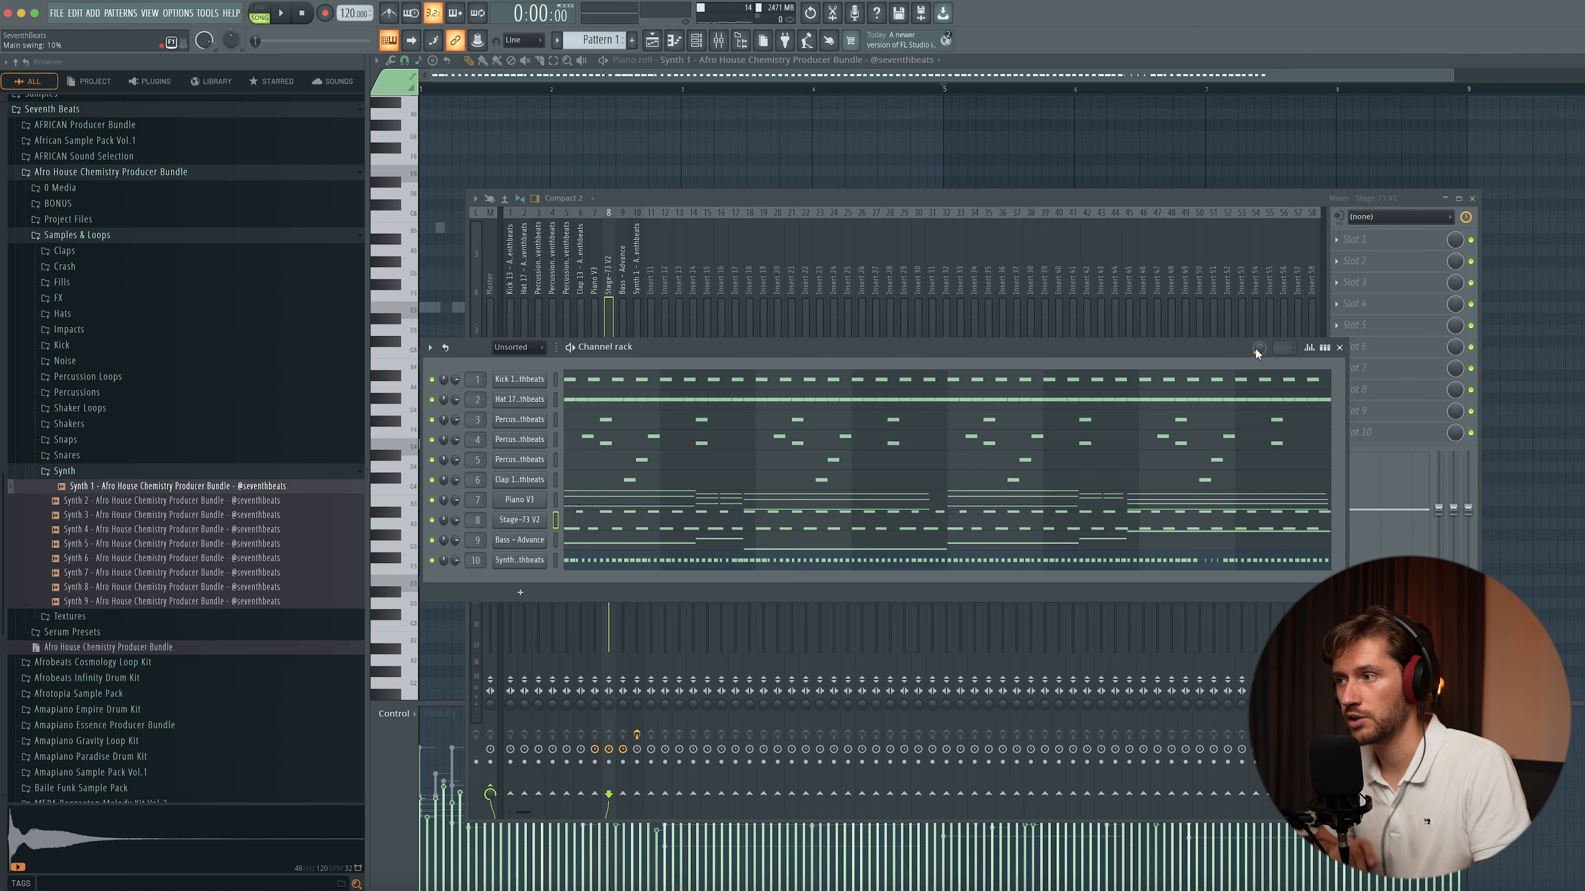
key(space)
drag(1254, 347, 1254, 348)
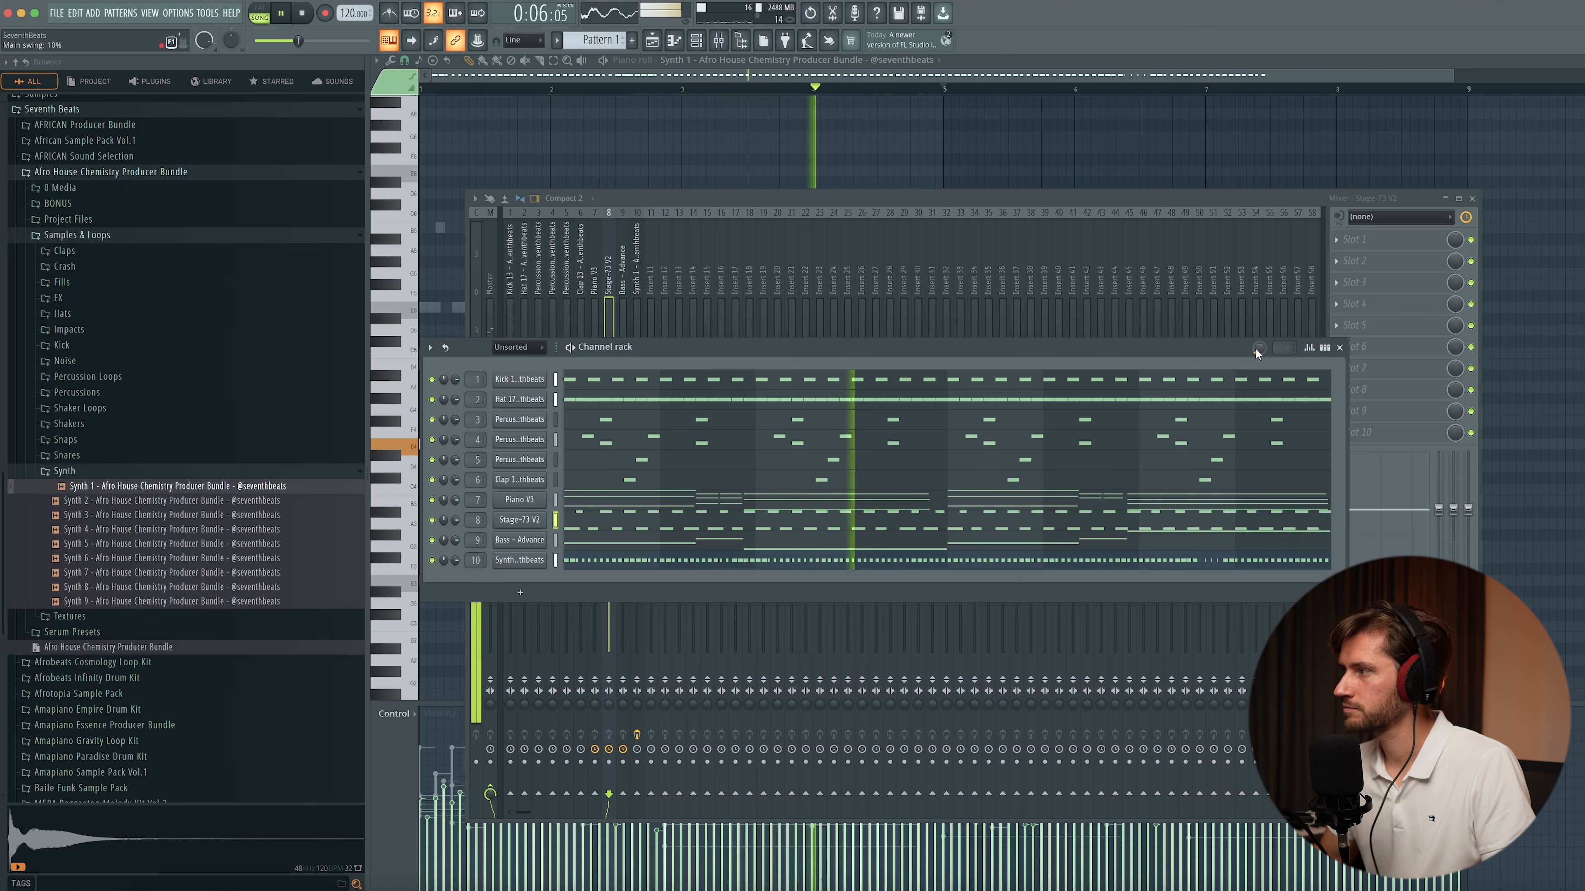
key(space)
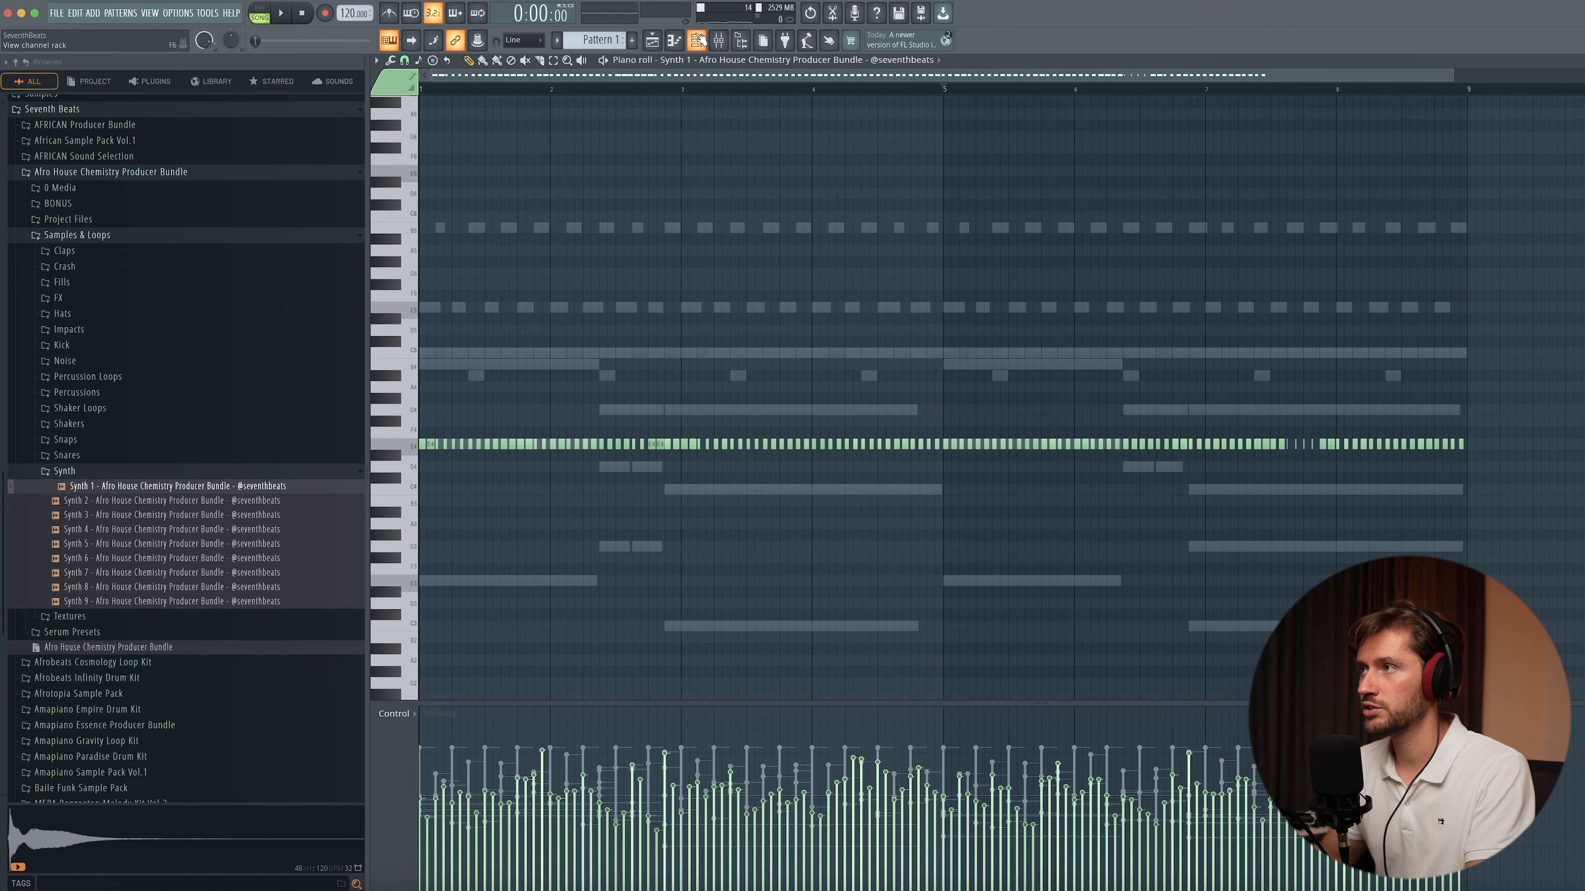
- Add the Percussion 13 and Percussion 16 samples from the bundle's Percussions folder to the channel rack as new channels
click(696, 40)
drag(640, 356, 647, 338)
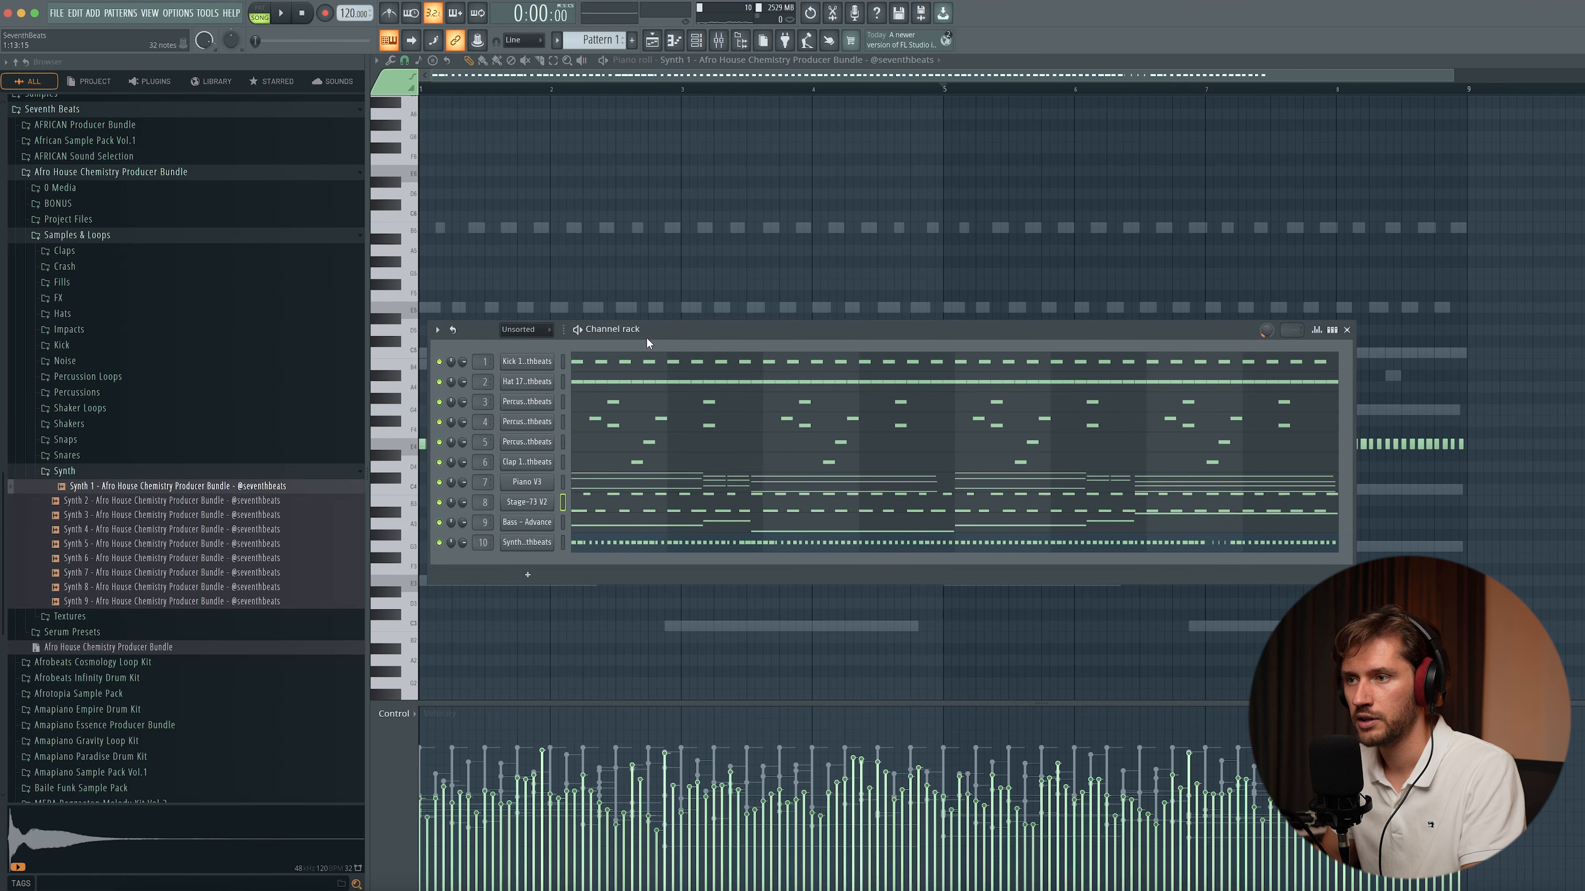
click(56, 474)
click(94, 393)
scroll(115, 431, down, 3)
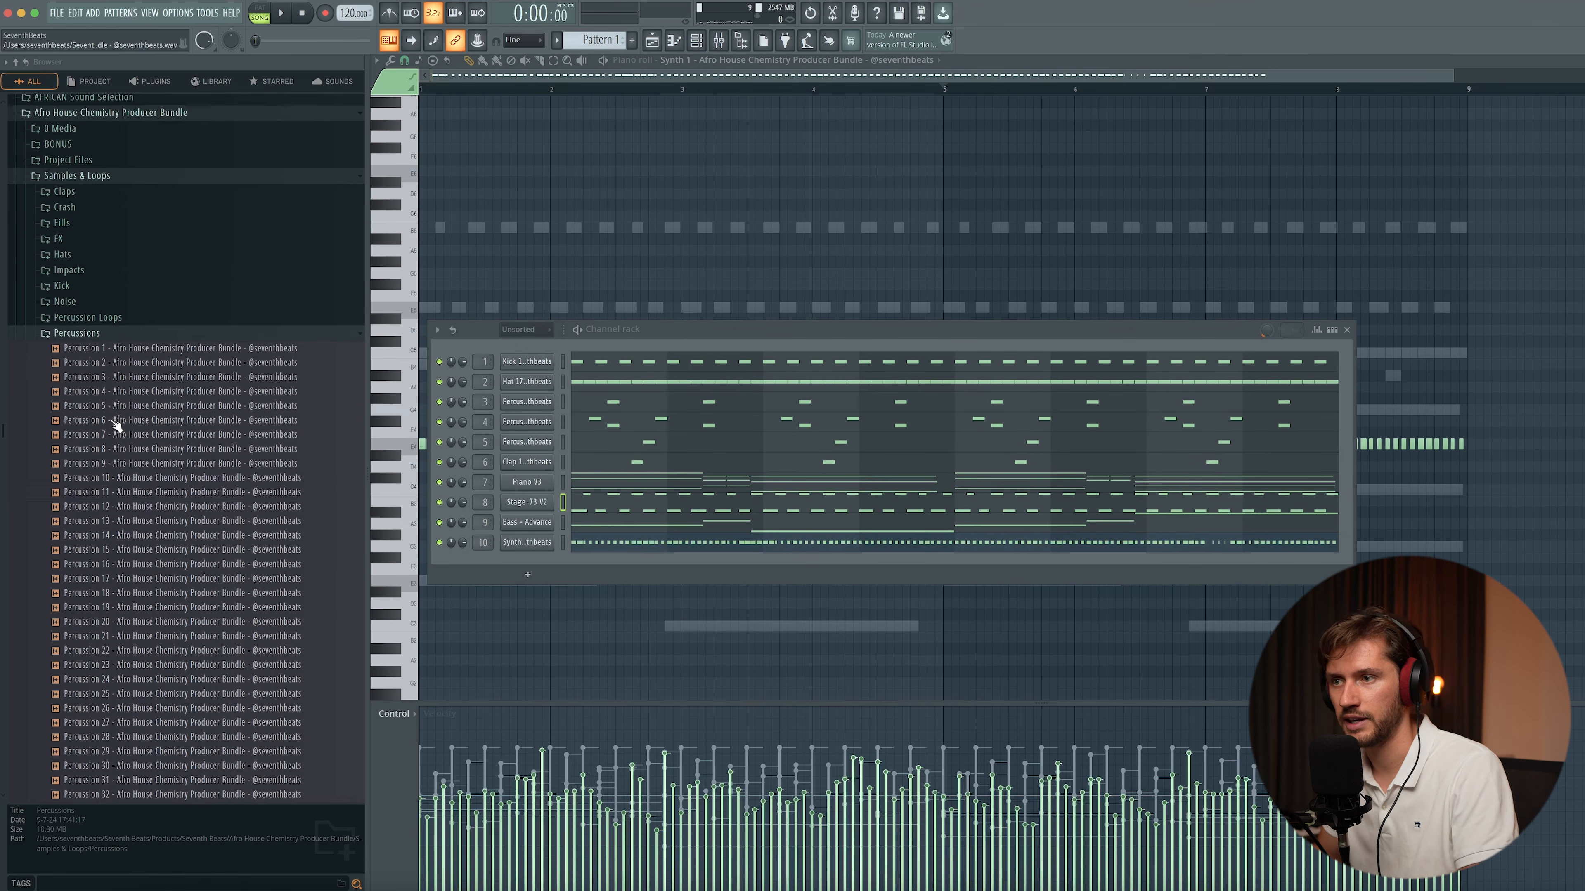
click(136, 506)
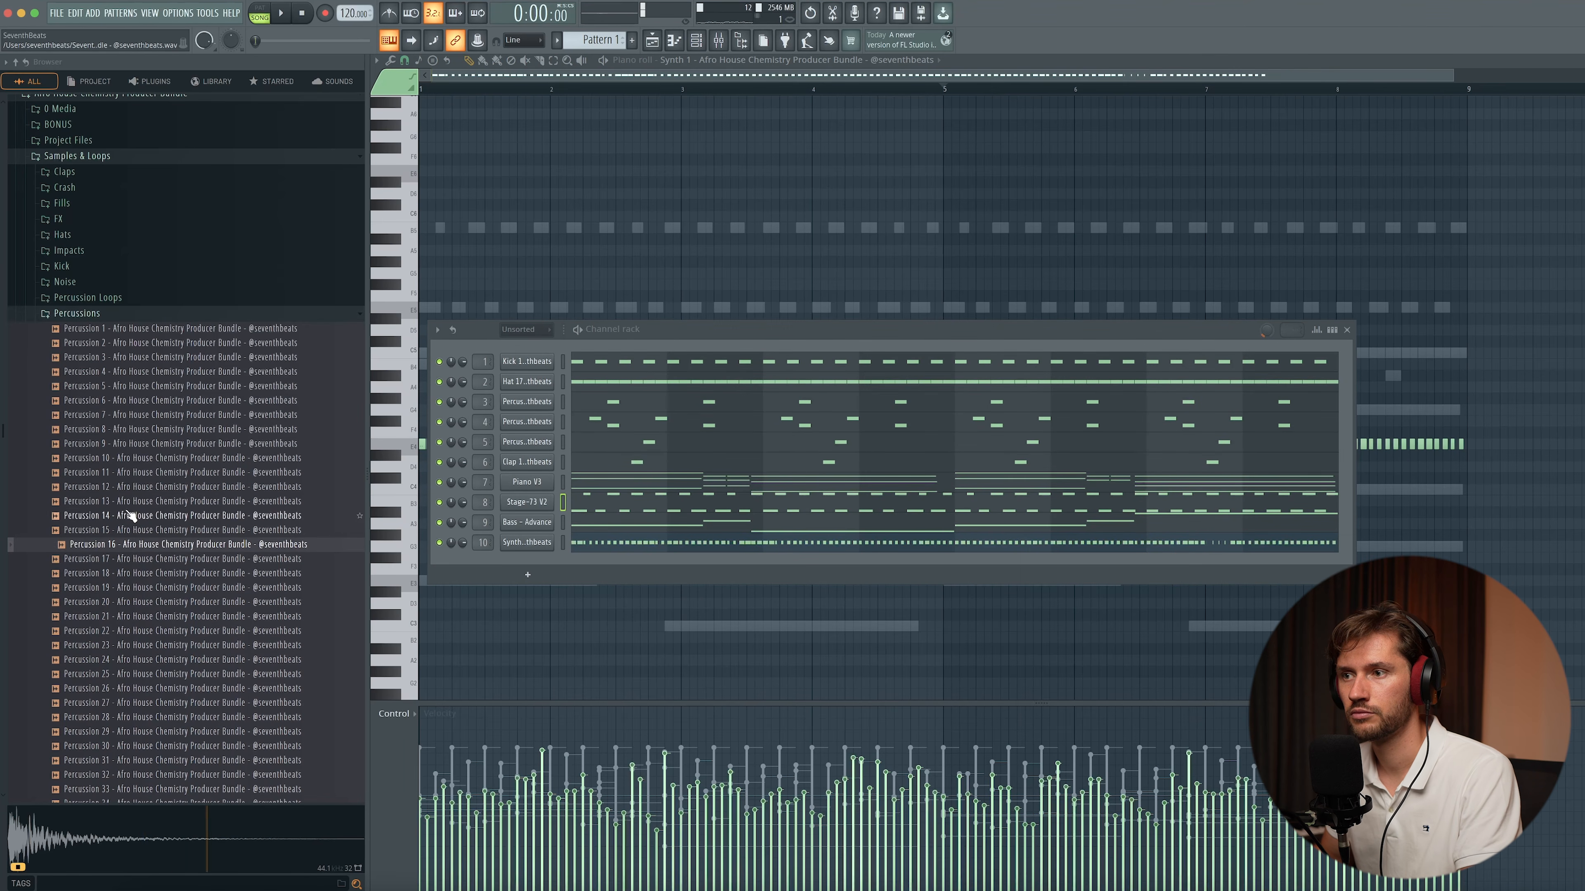
drag(138, 511, 516, 554)
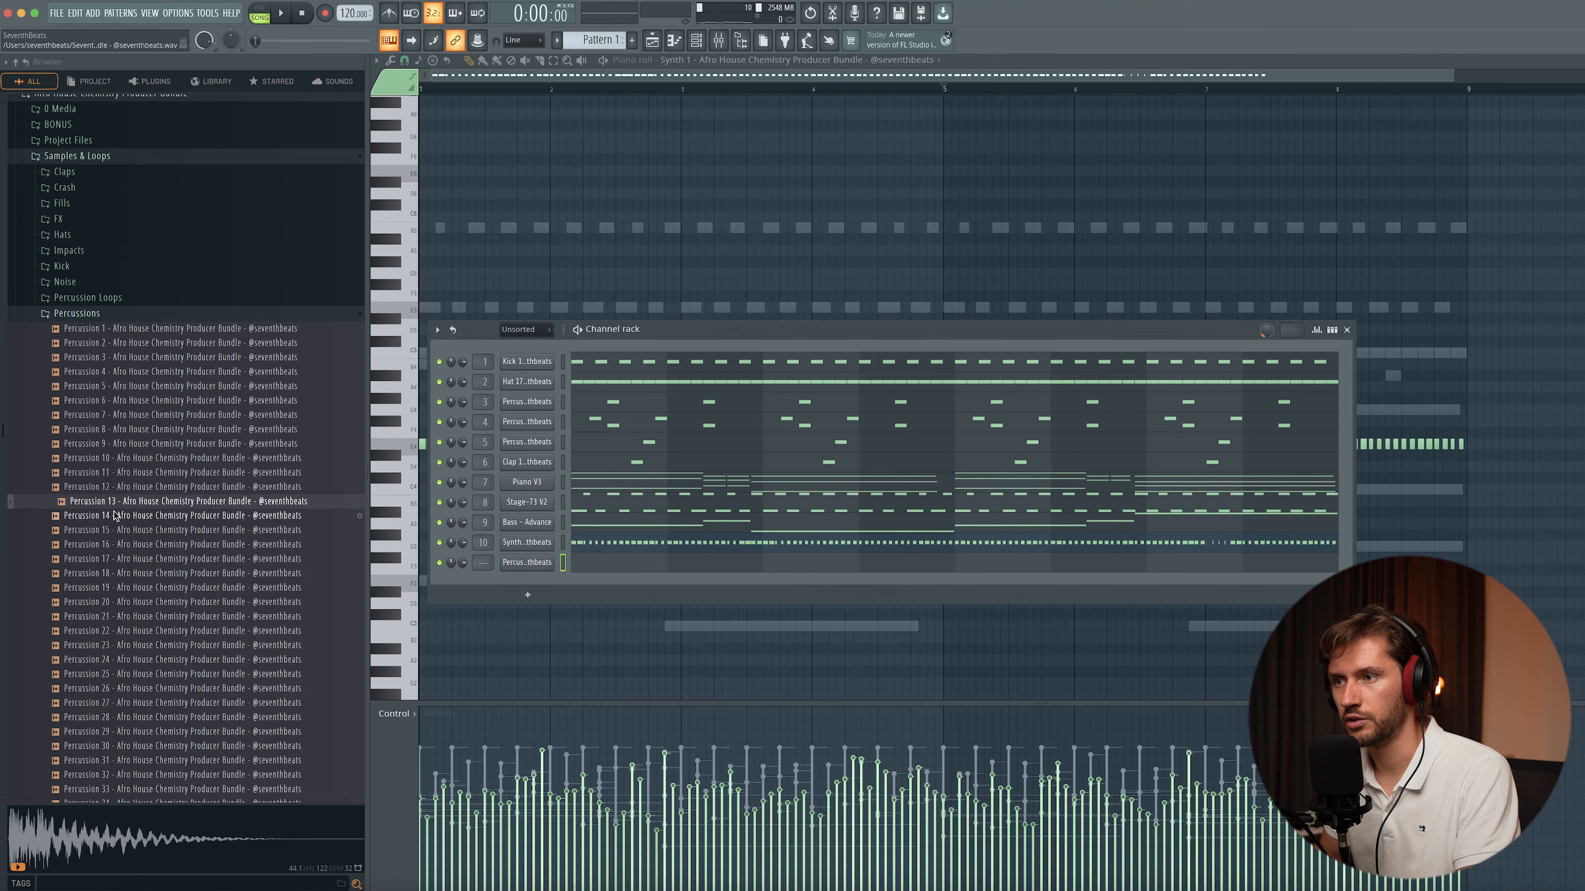
click(128, 546)
drag(479, 604, 518, 587)
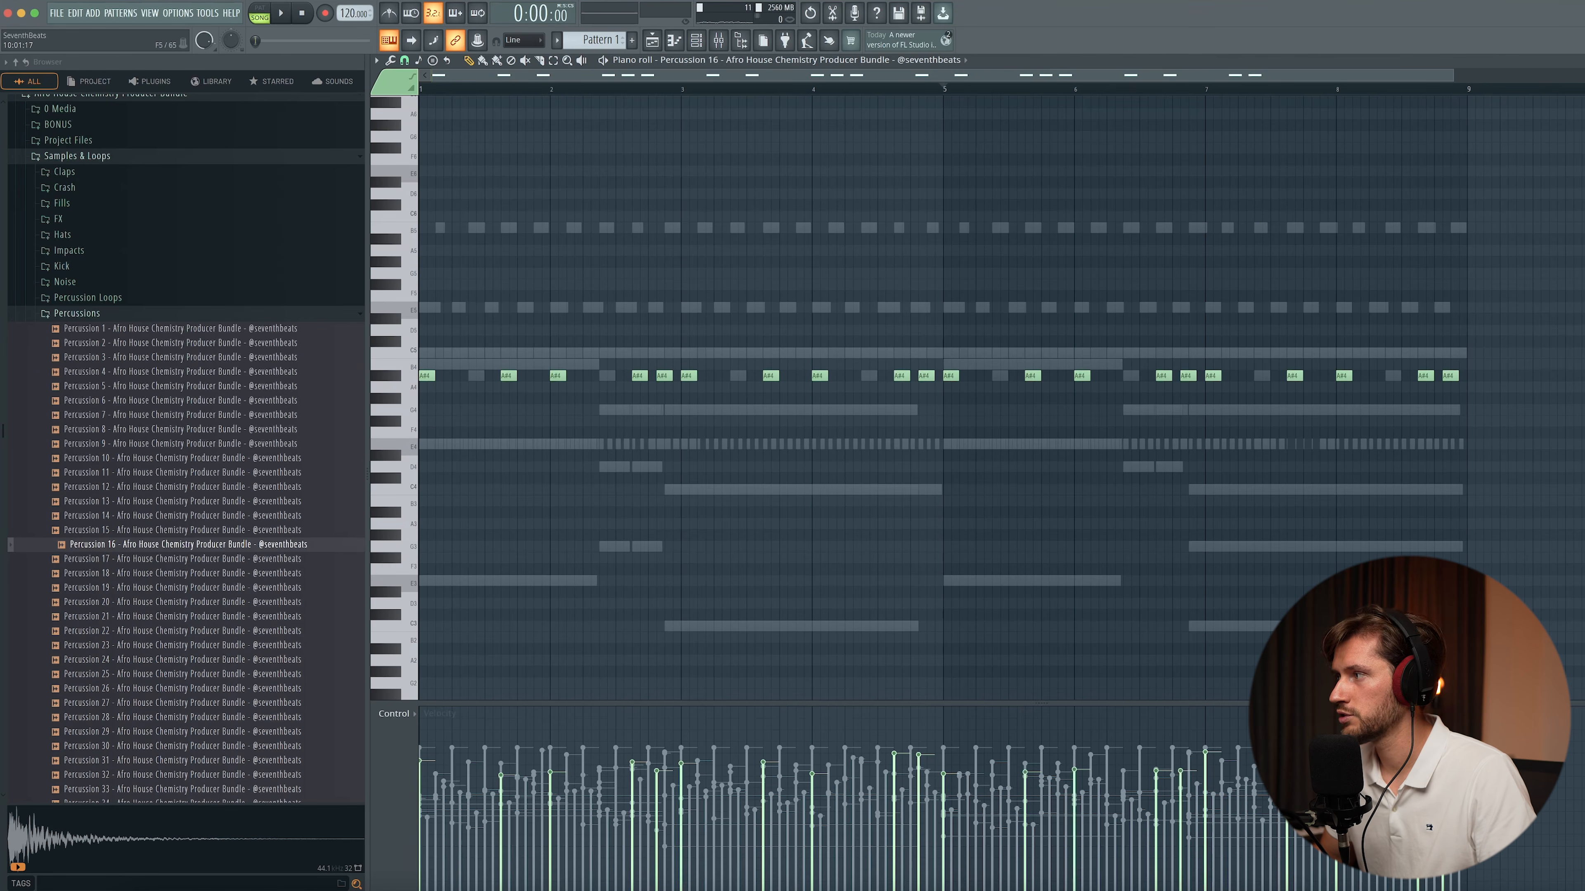
- During playback, draw two short C5 notes for Percussion 13 at step 11 of bars 1 and 3
key(space)
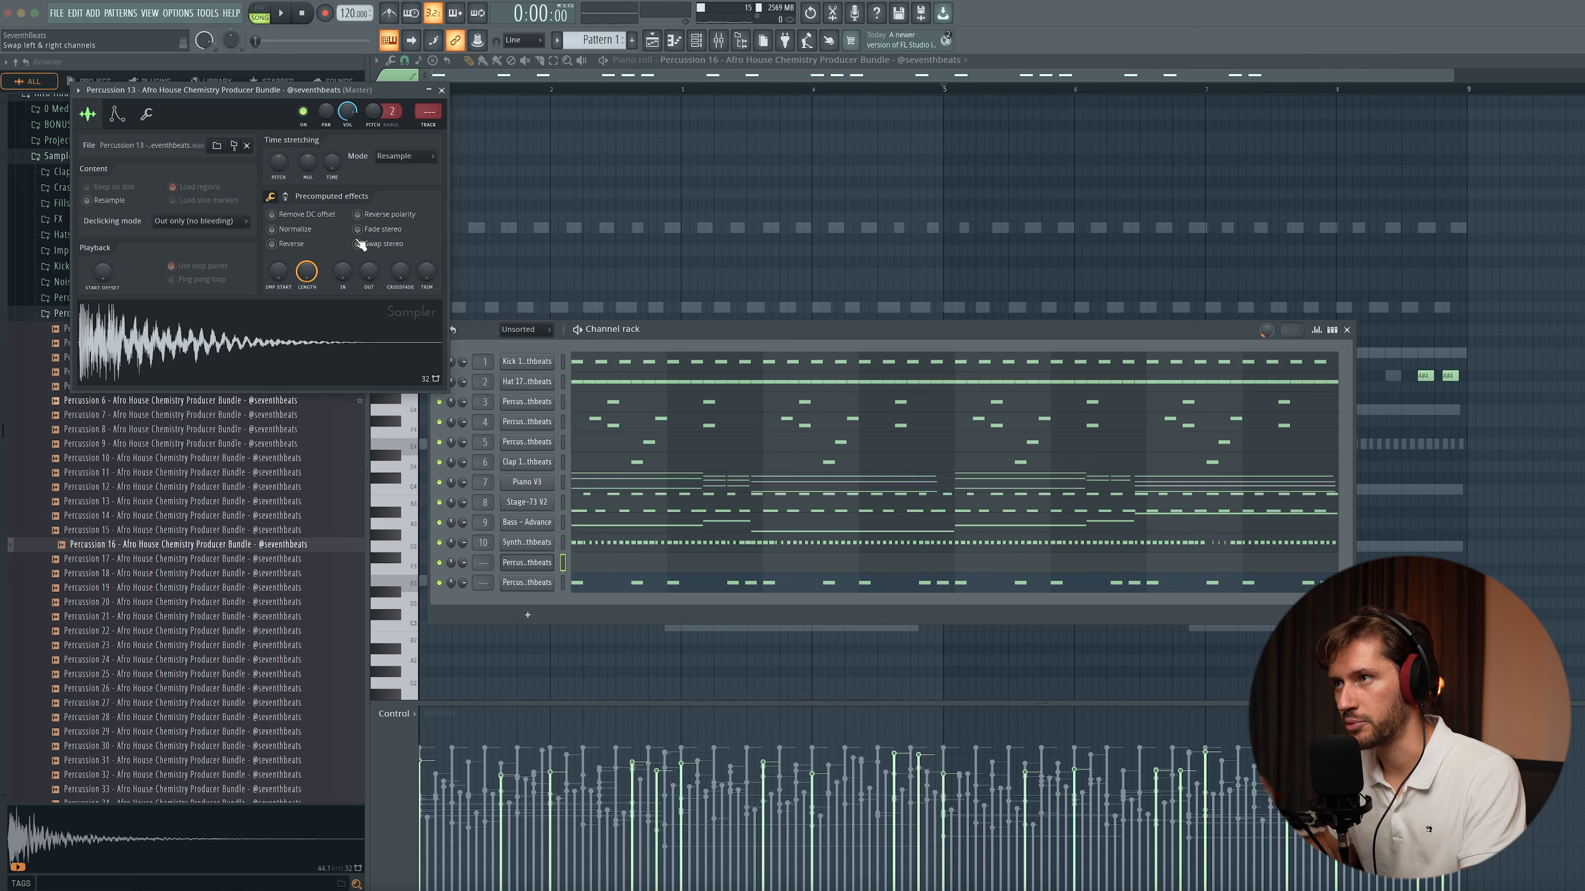
key(space)
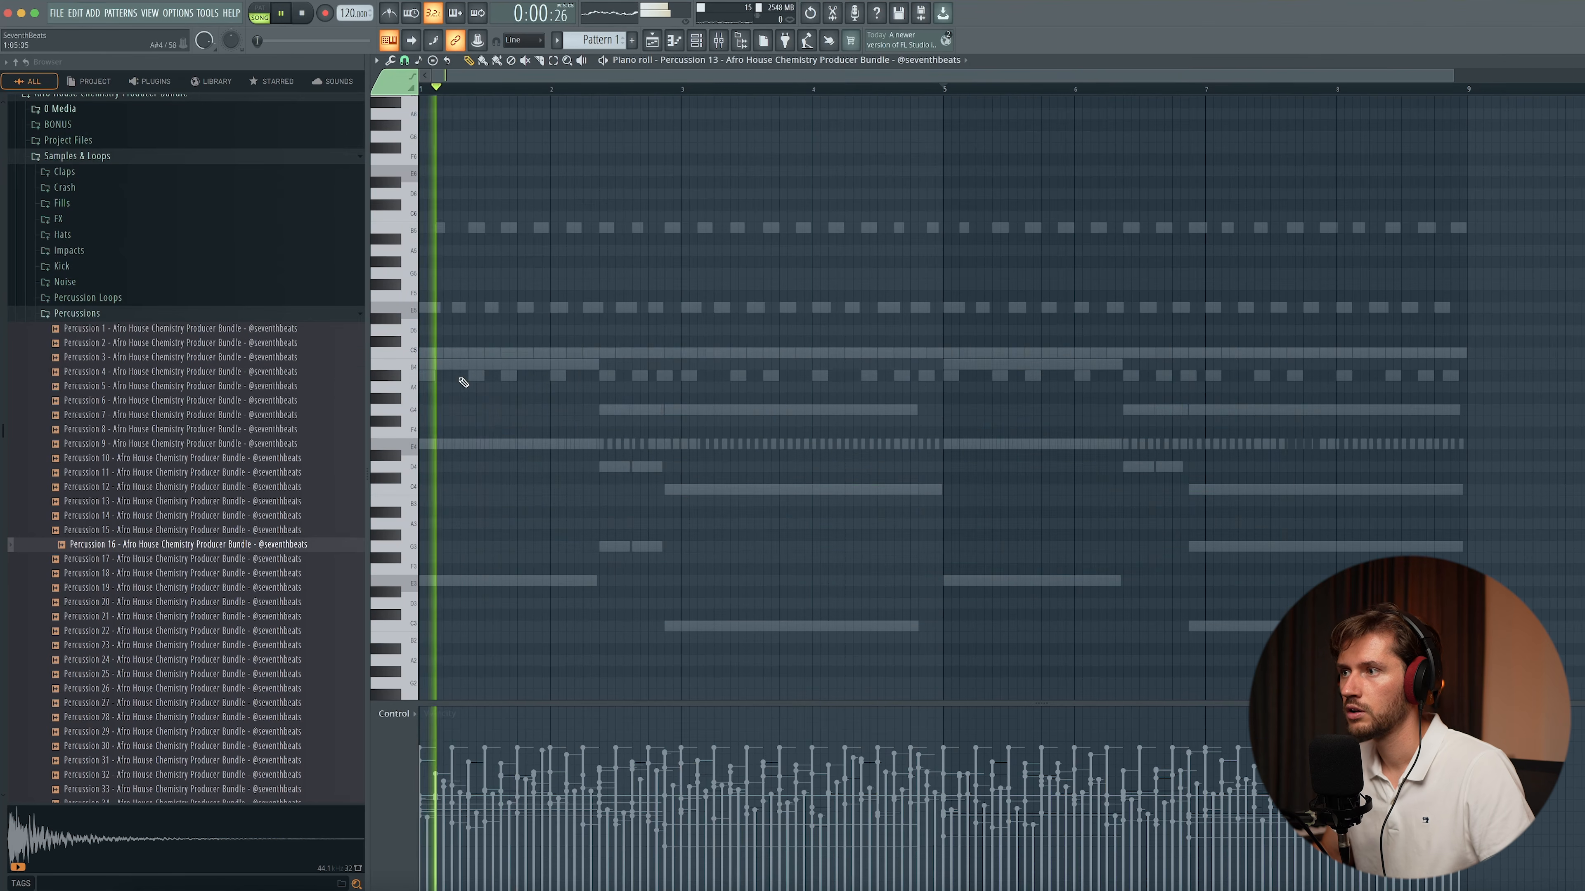
click(504, 353)
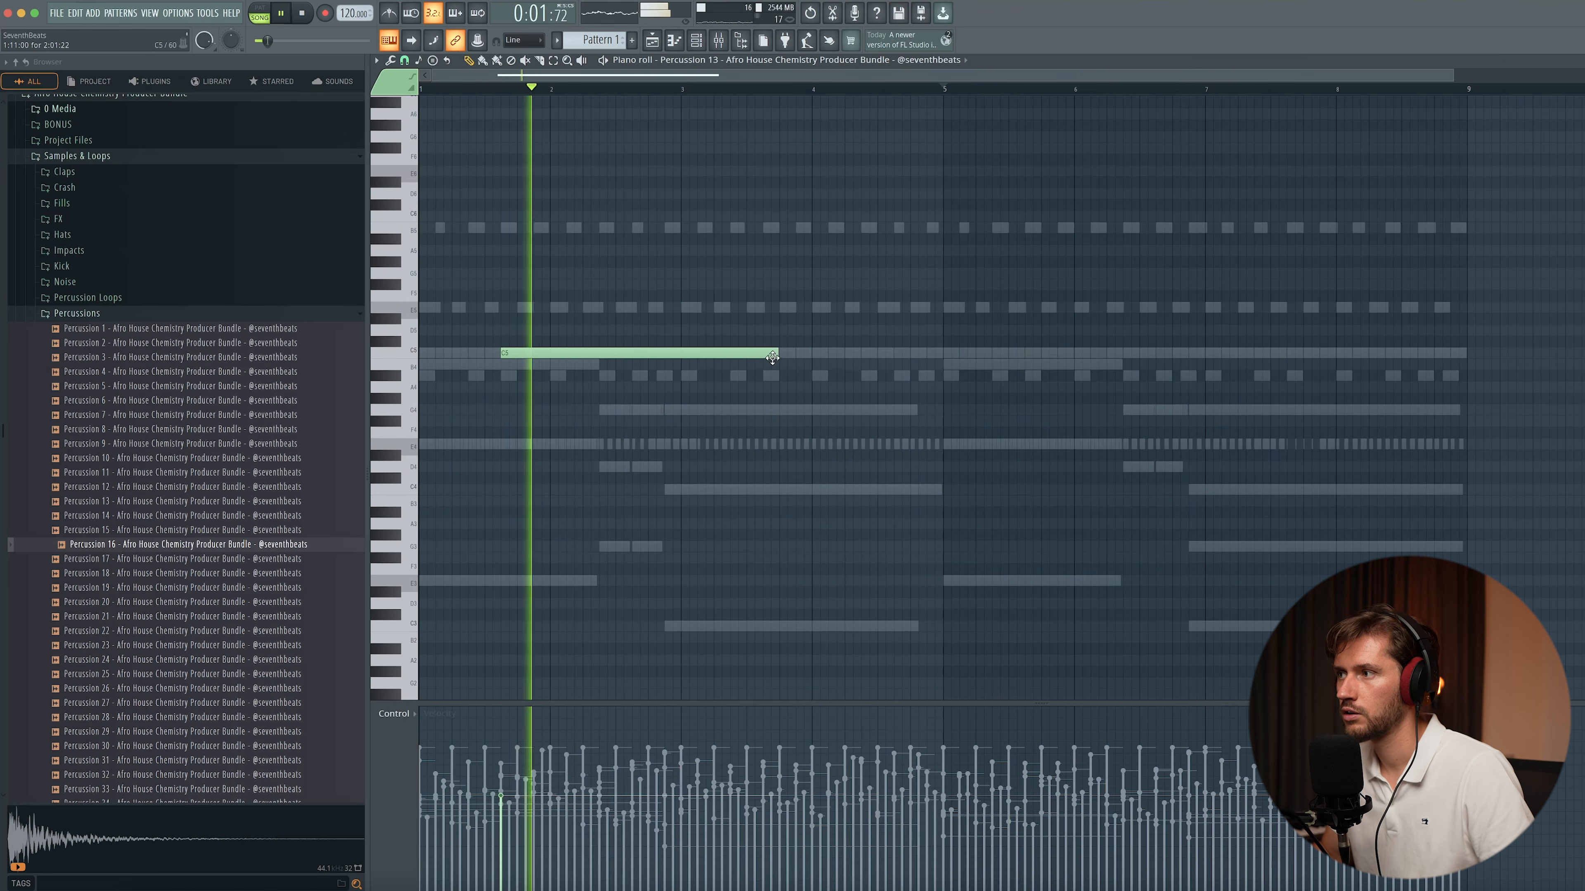
drag(772, 357, 517, 355)
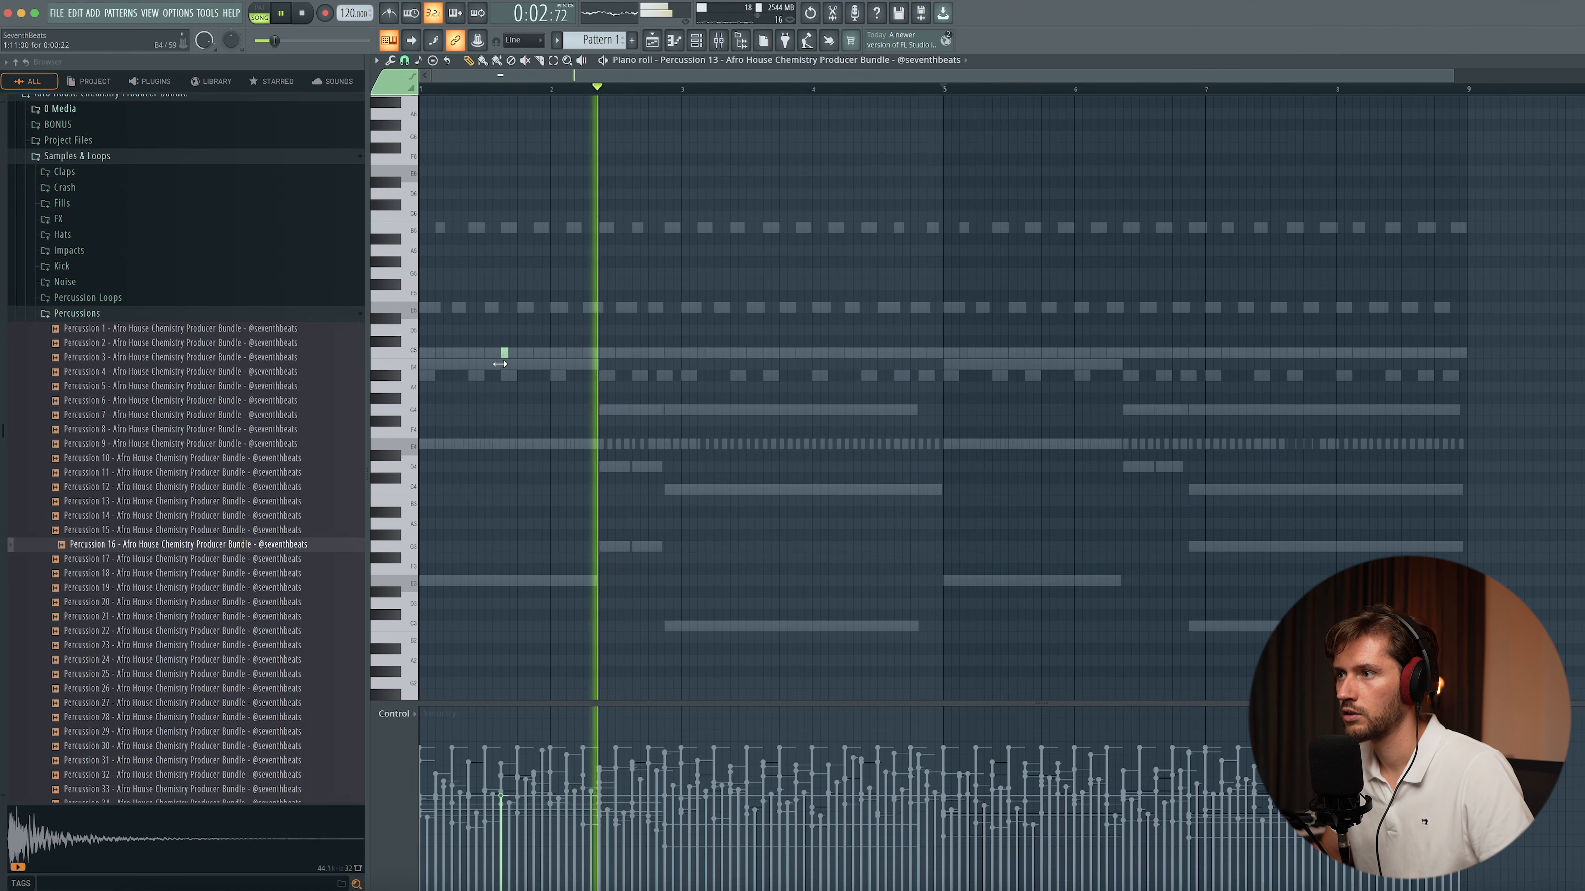
click(768, 353)
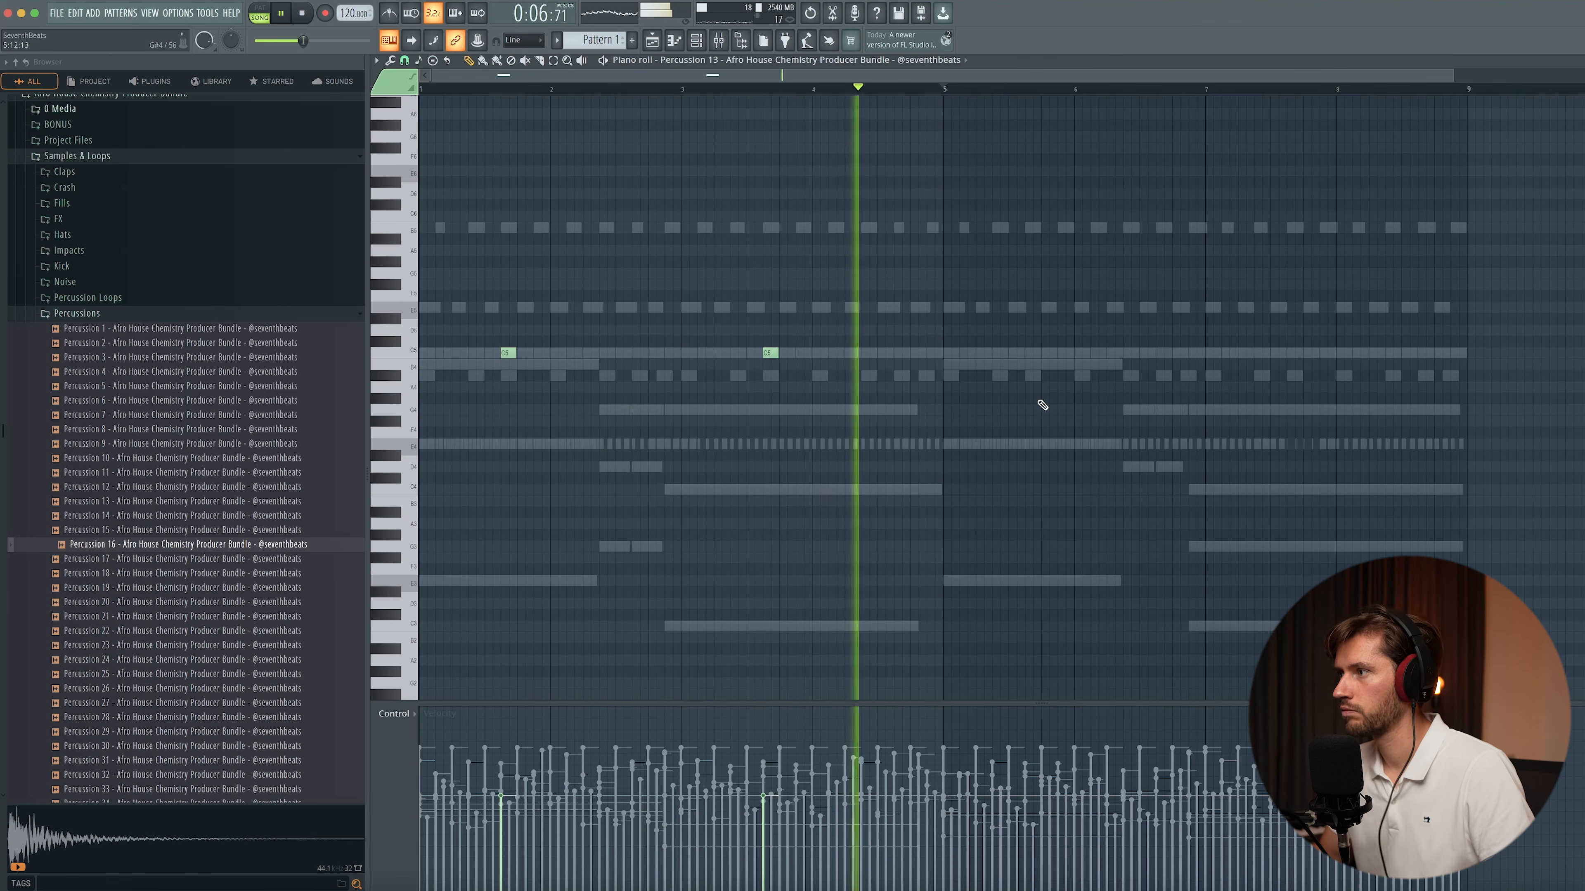
key(space)
- Duplicate the Percussion 13 notes of bars 1 to 4 into bars 5 to 8
drag(943, 89, 421, 89)
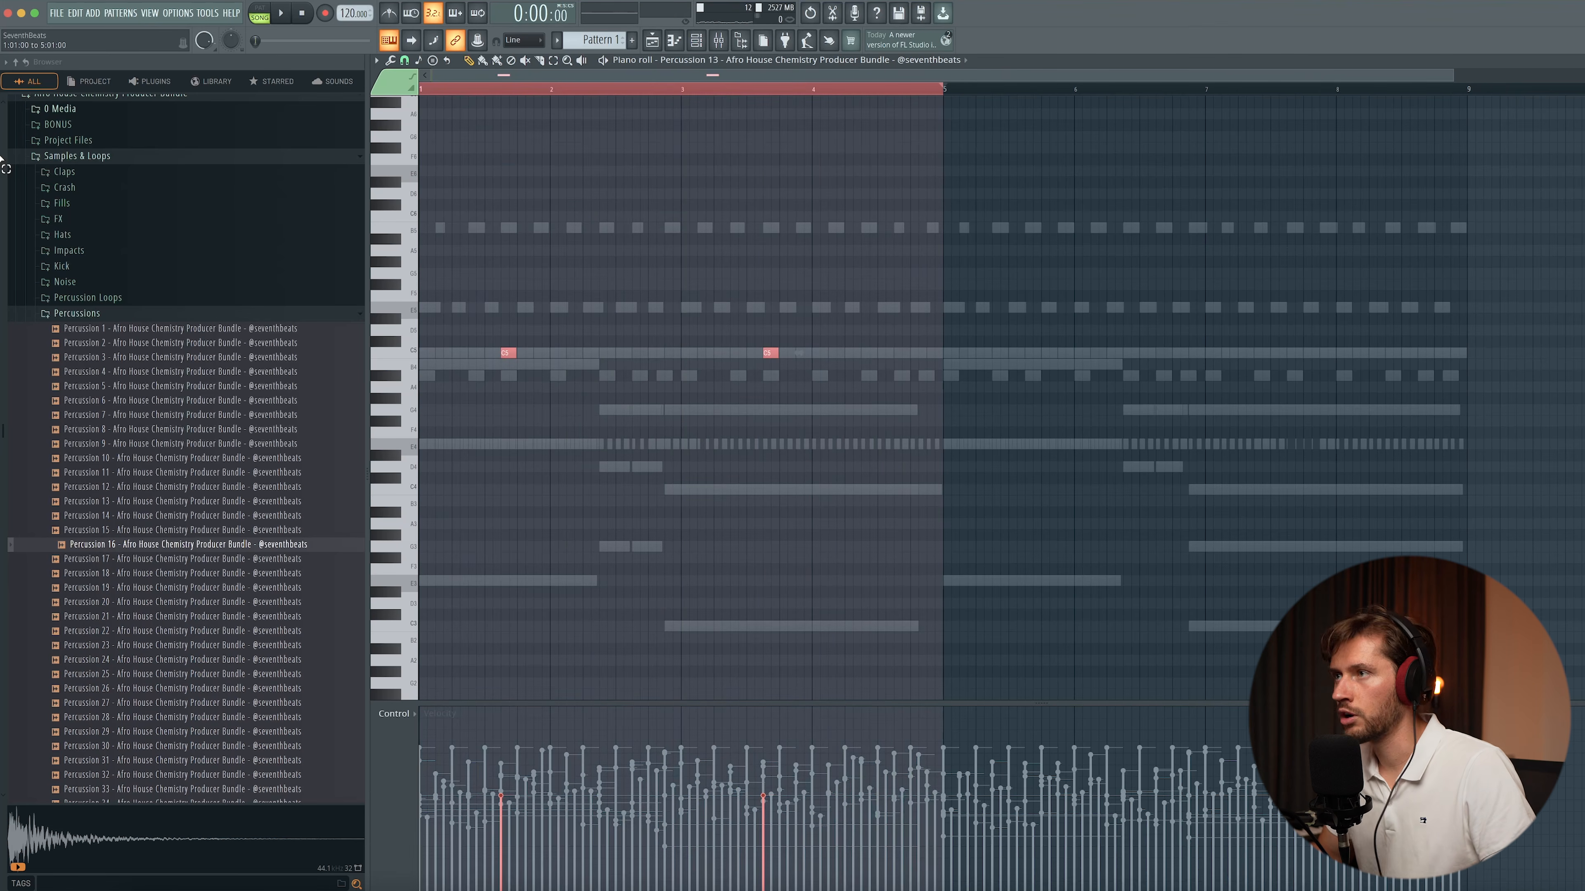
key(ctrl+b)
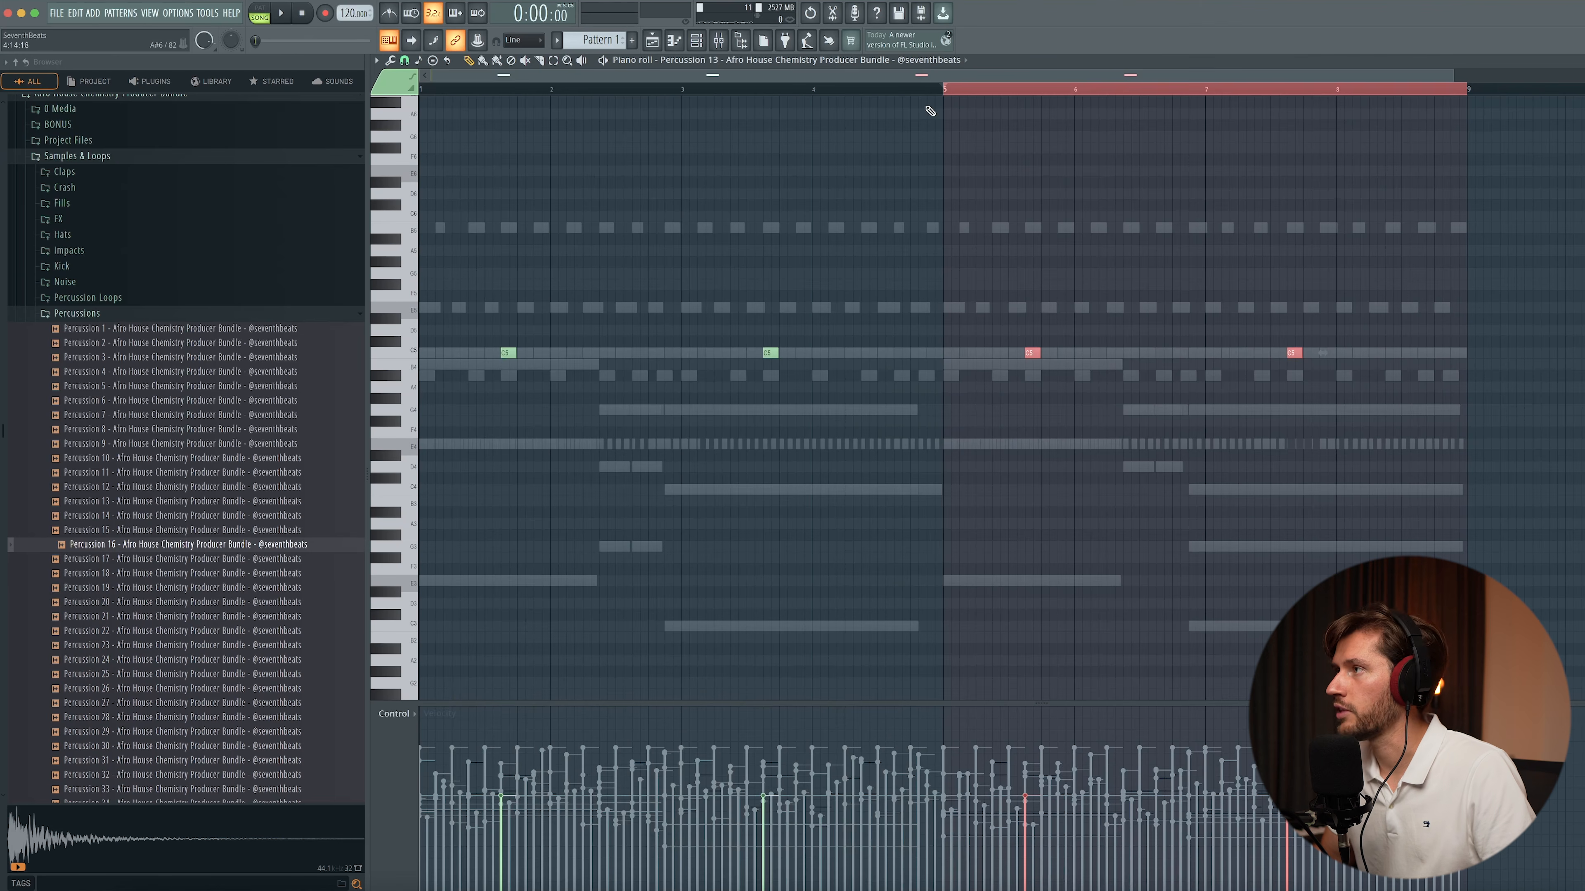
click(965, 94)
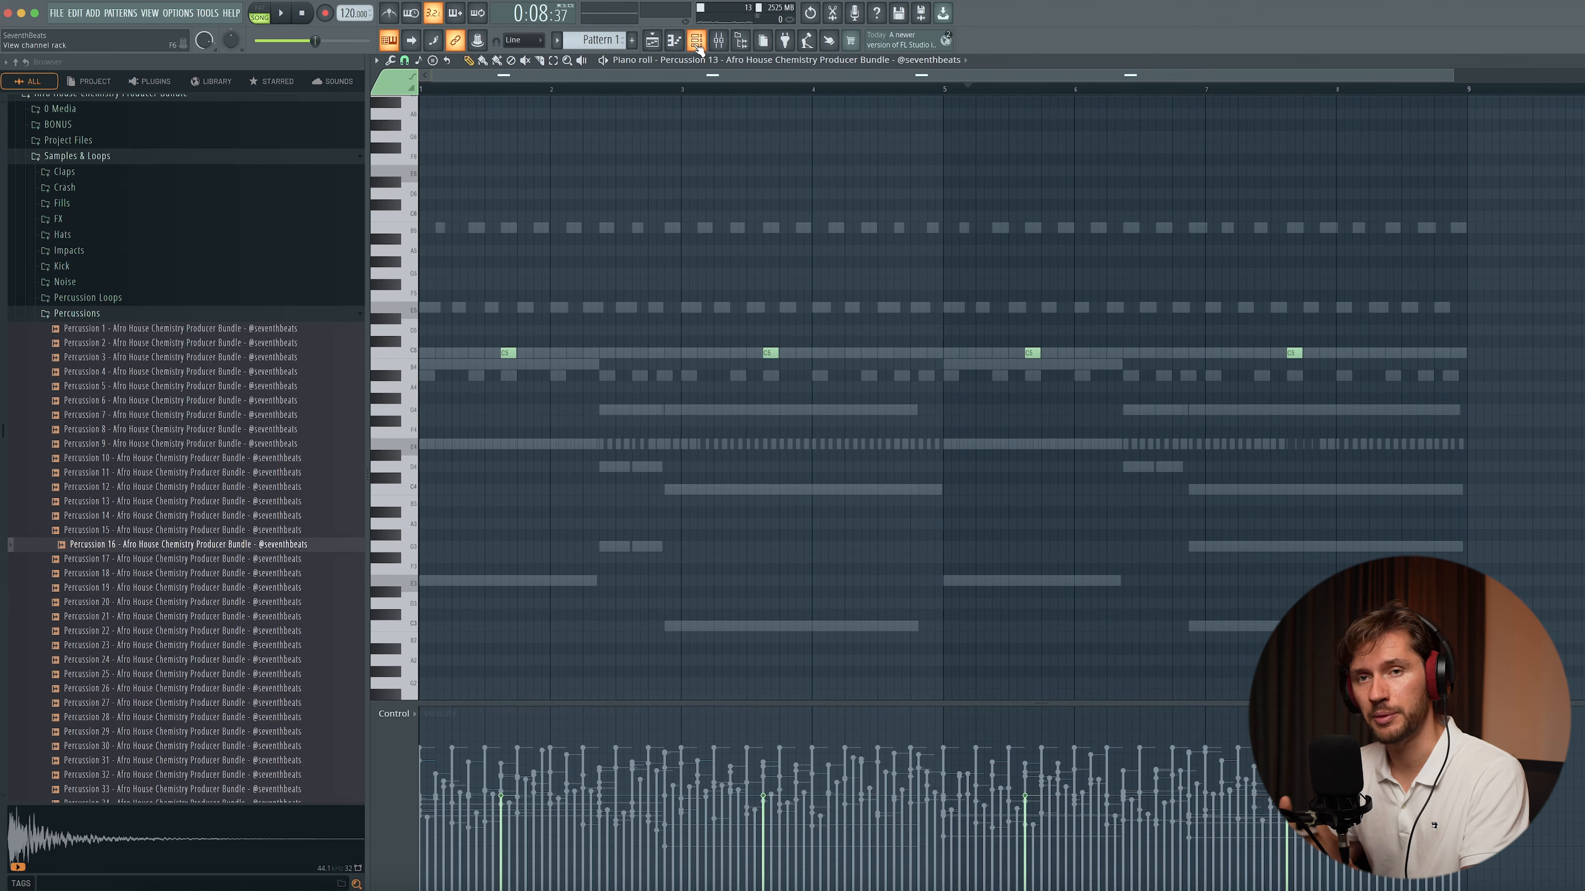
- Place the FX 6 sample from the bundle's FX folder at the start of Track 14 in the playlist
click(660, 45)
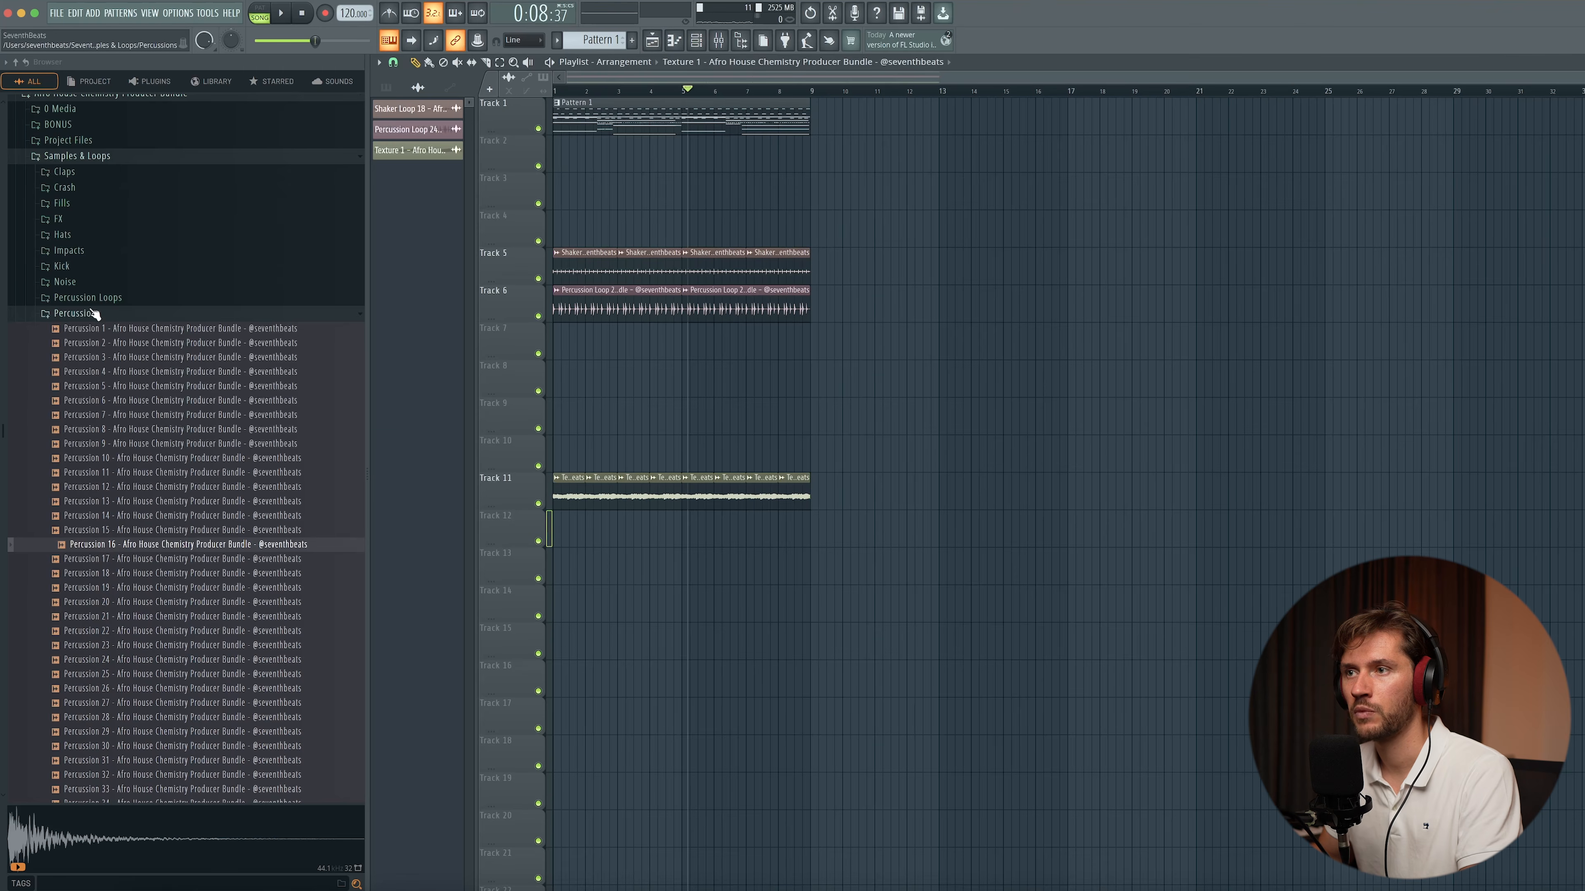
click(95, 314)
click(59, 277)
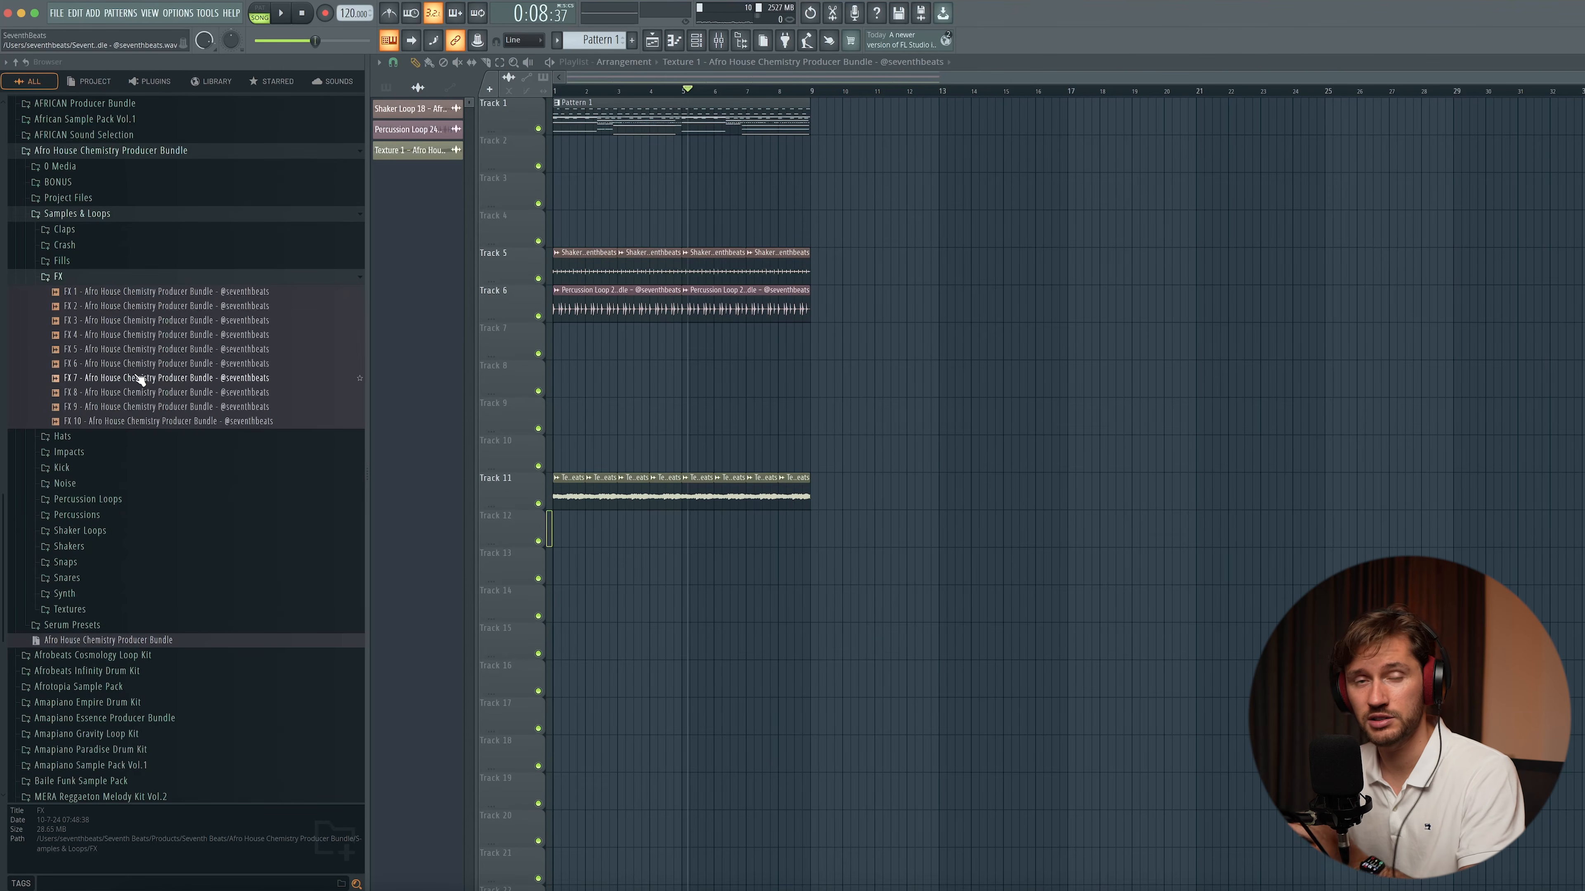
drag(116, 368, 562, 599)
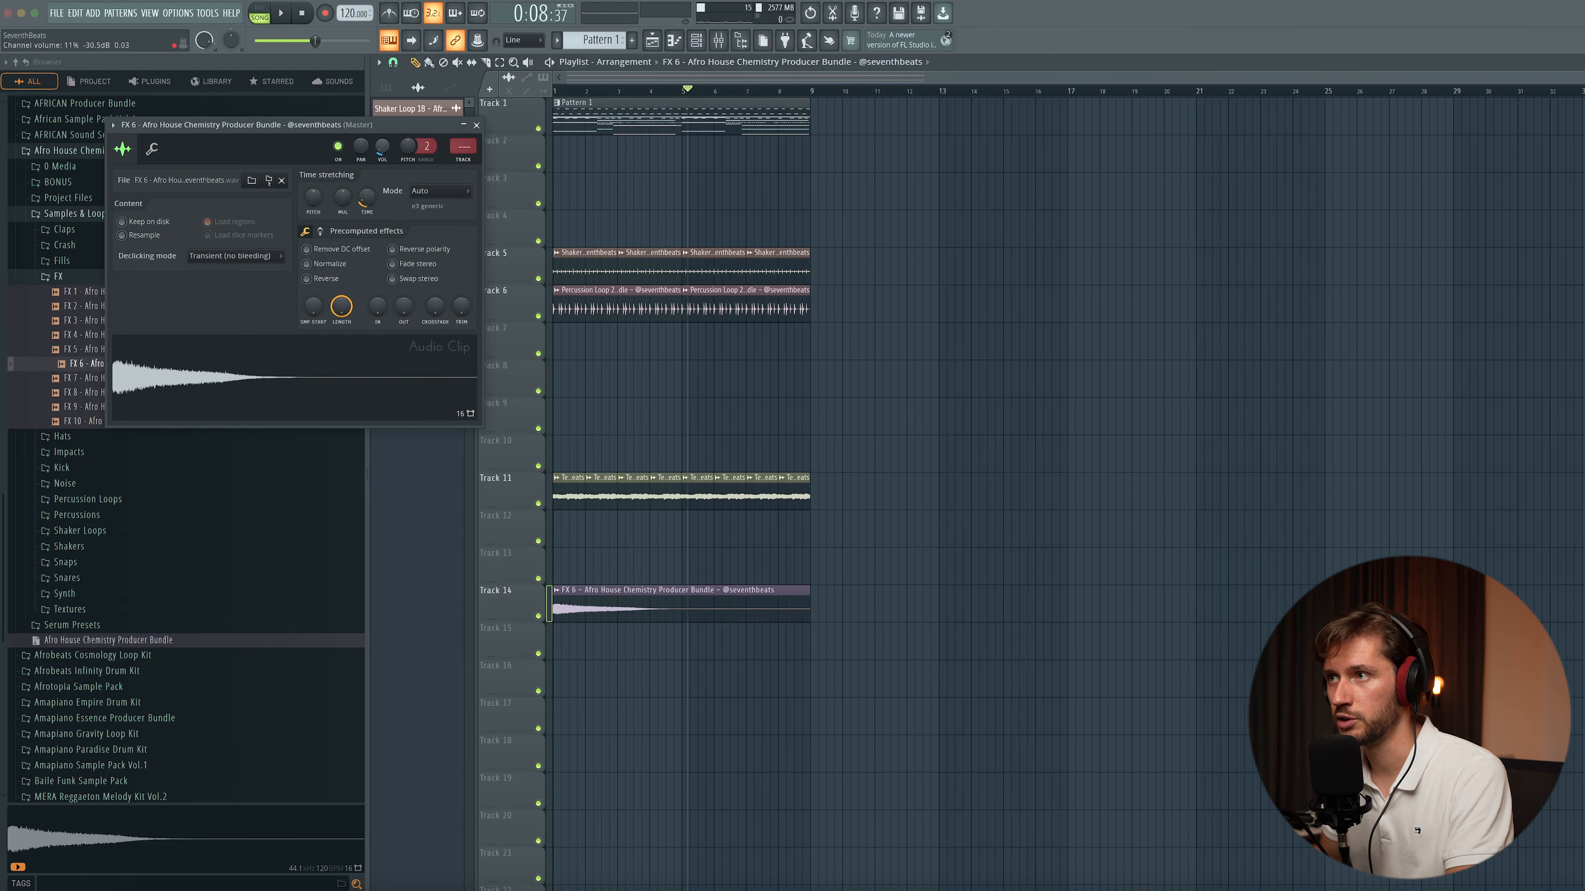
- Lower the FX 6 clip's channel volume to about 4% during playback and close its settings
key(space)
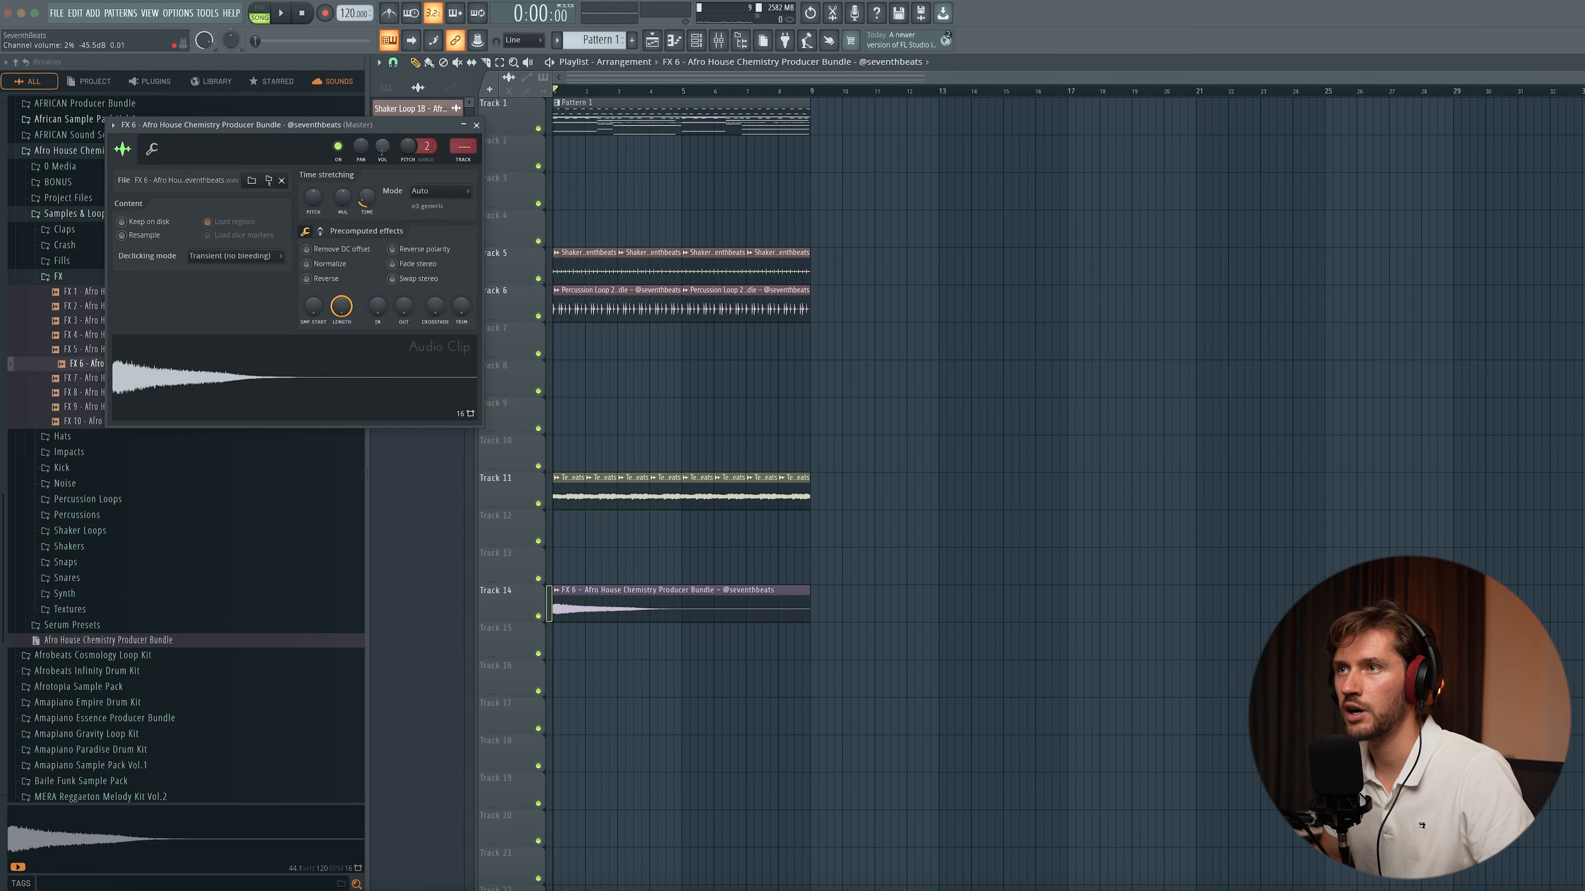
key(space)
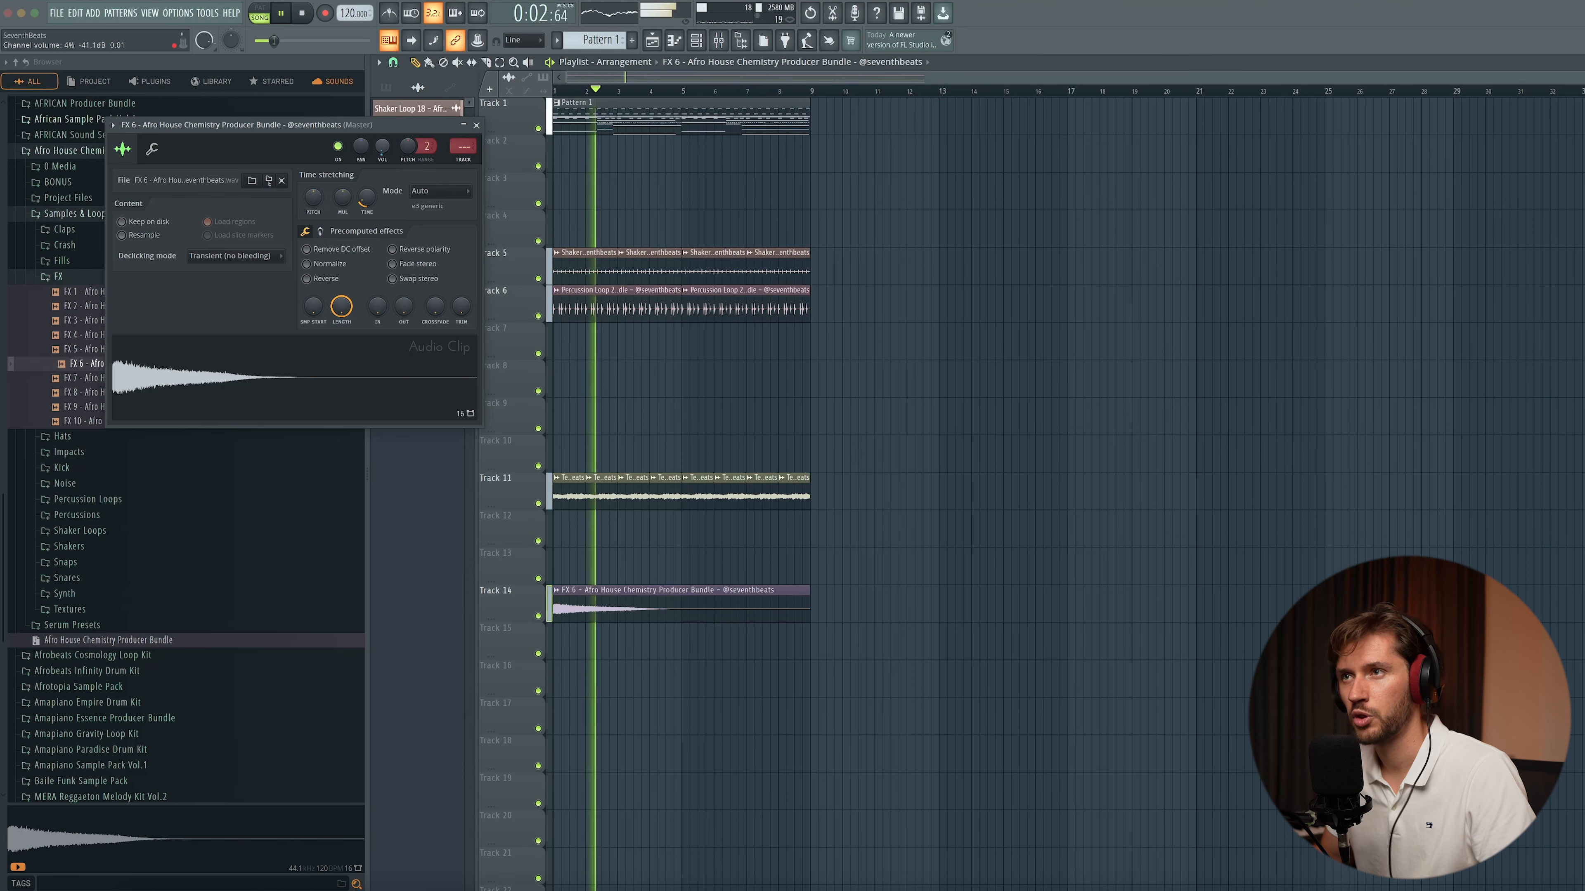
click(476, 125)
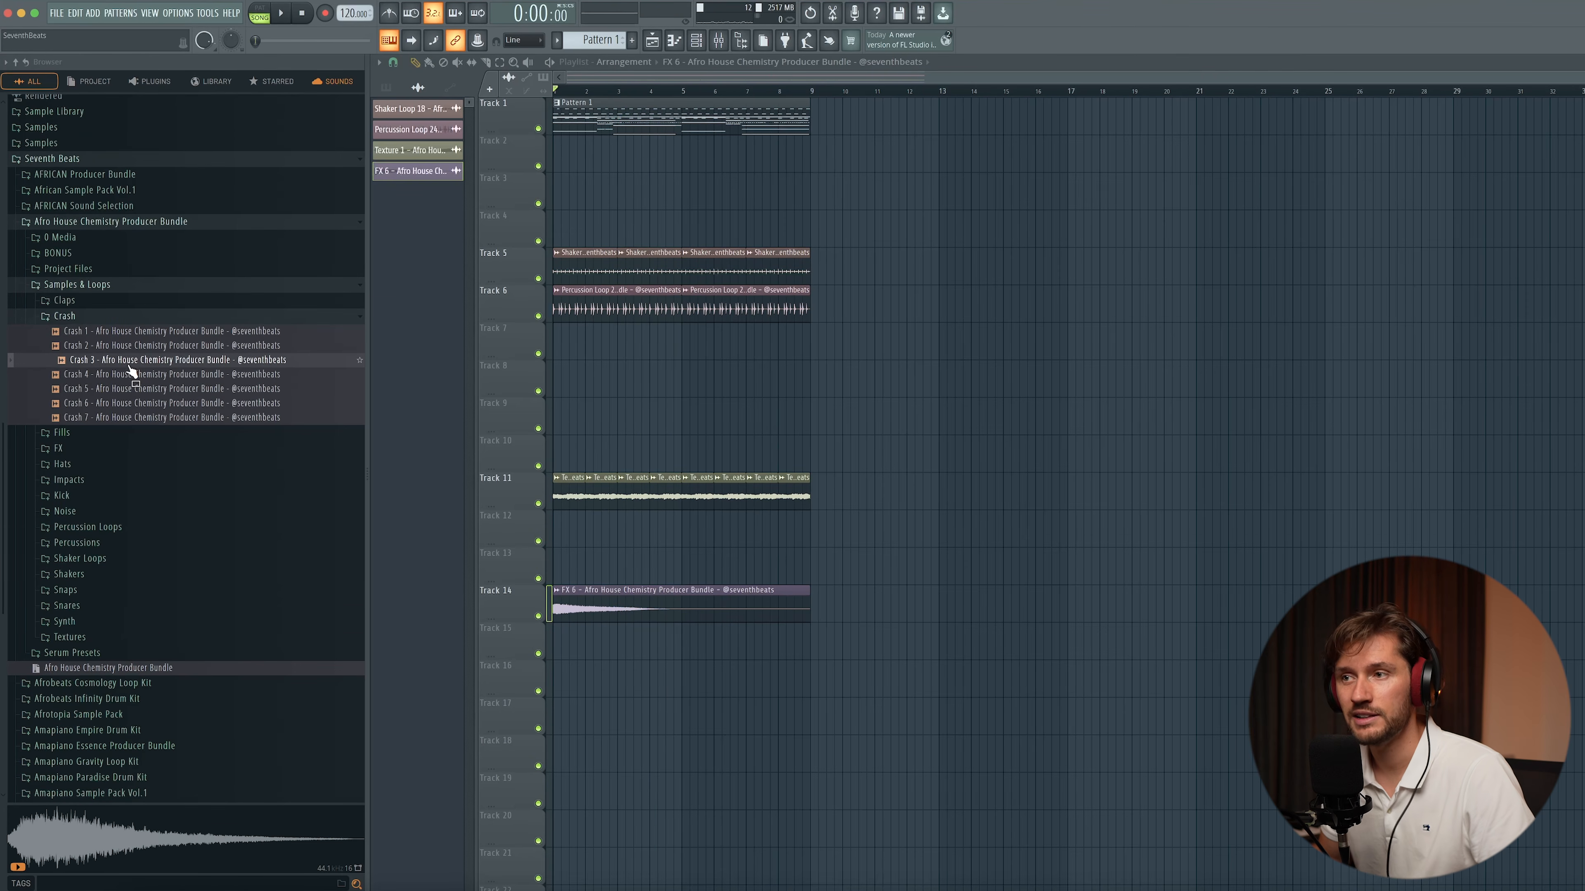
- Place the Crash 5 sample at the start of Track 15 and lower its channel volume to about 13% during playback
drag(127, 390, 616, 417)
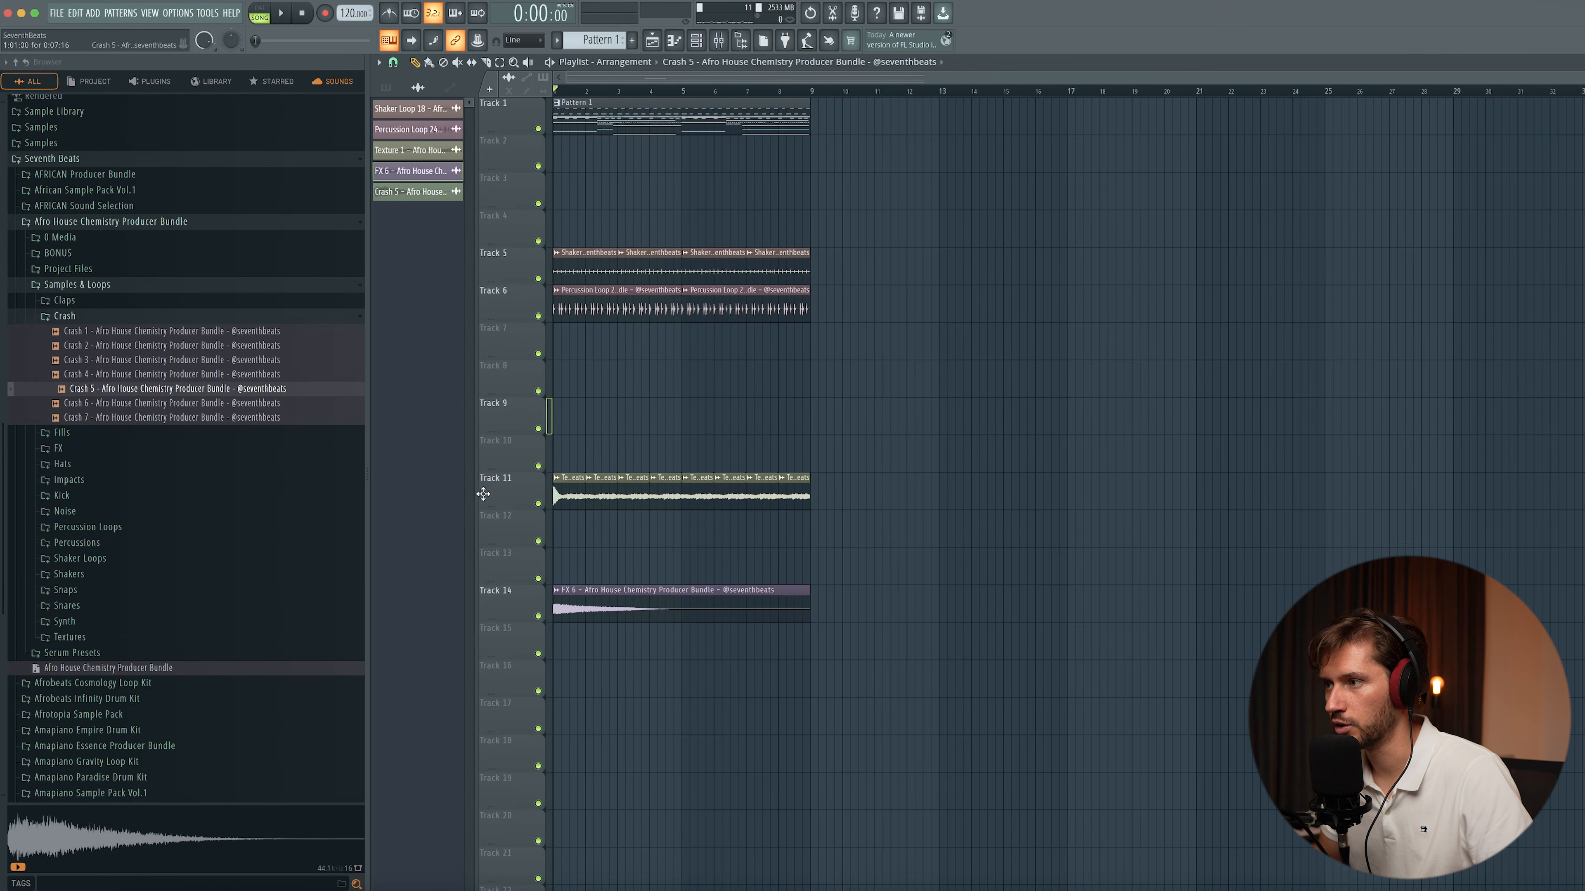
double_click(560, 649)
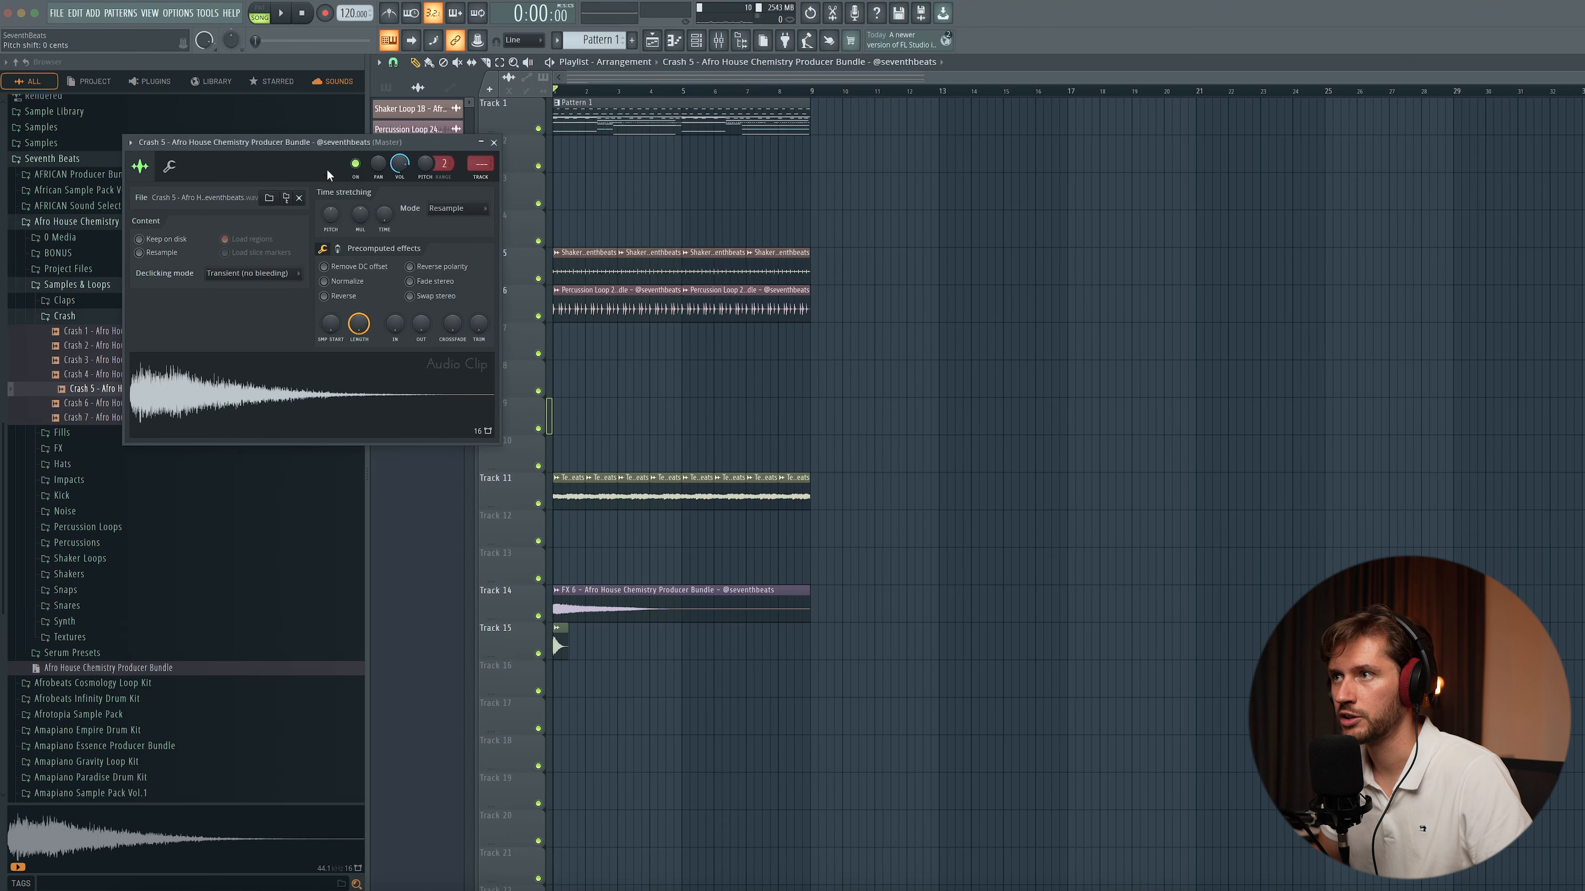
key(space)
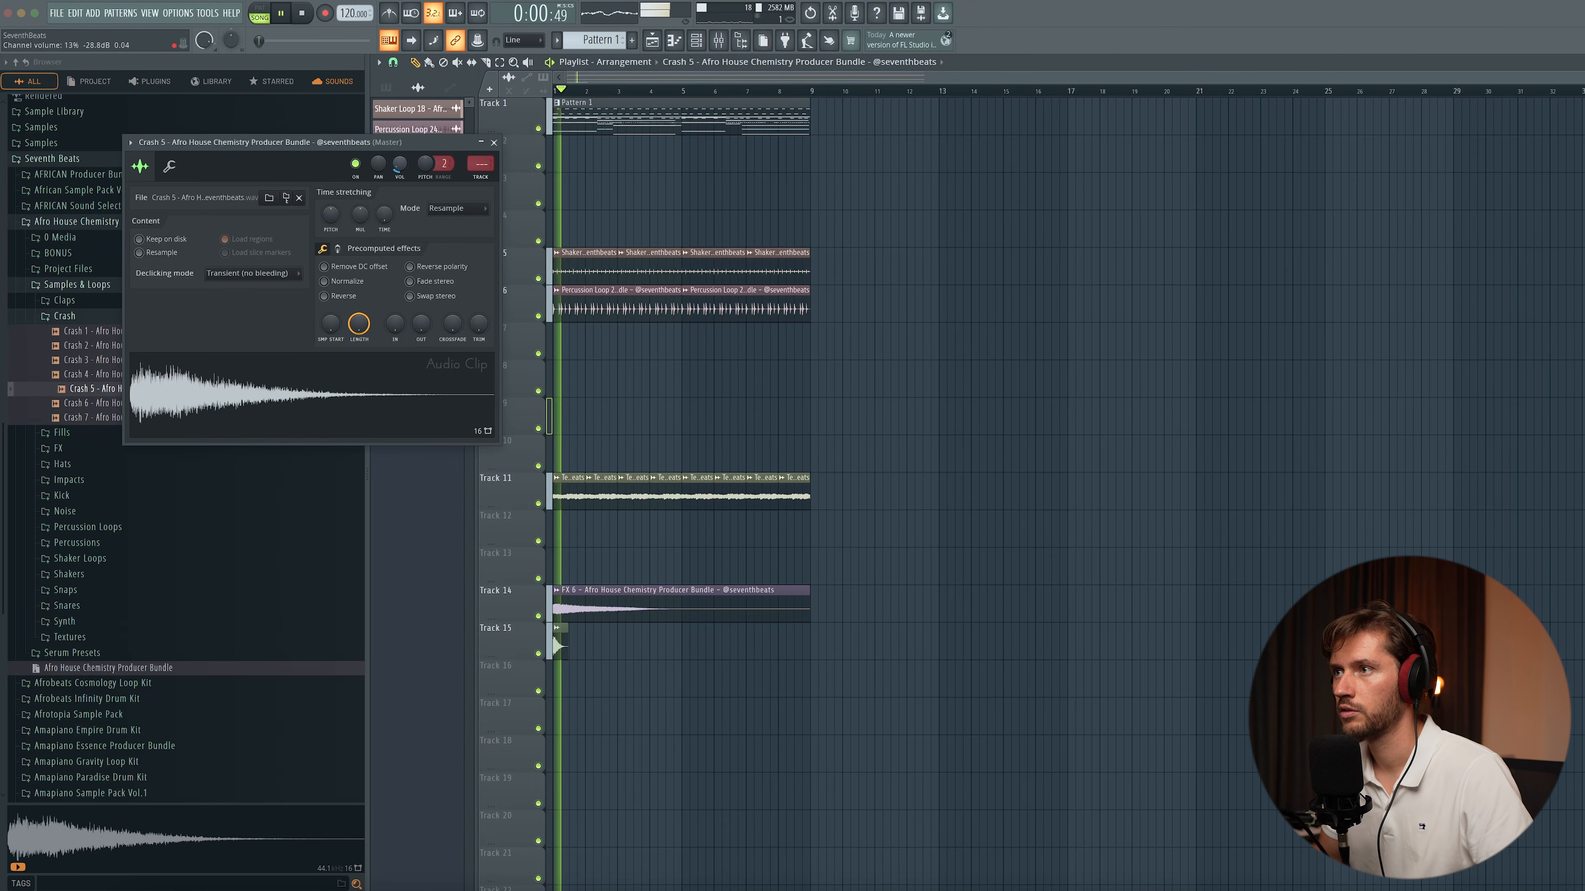
click(493, 143)
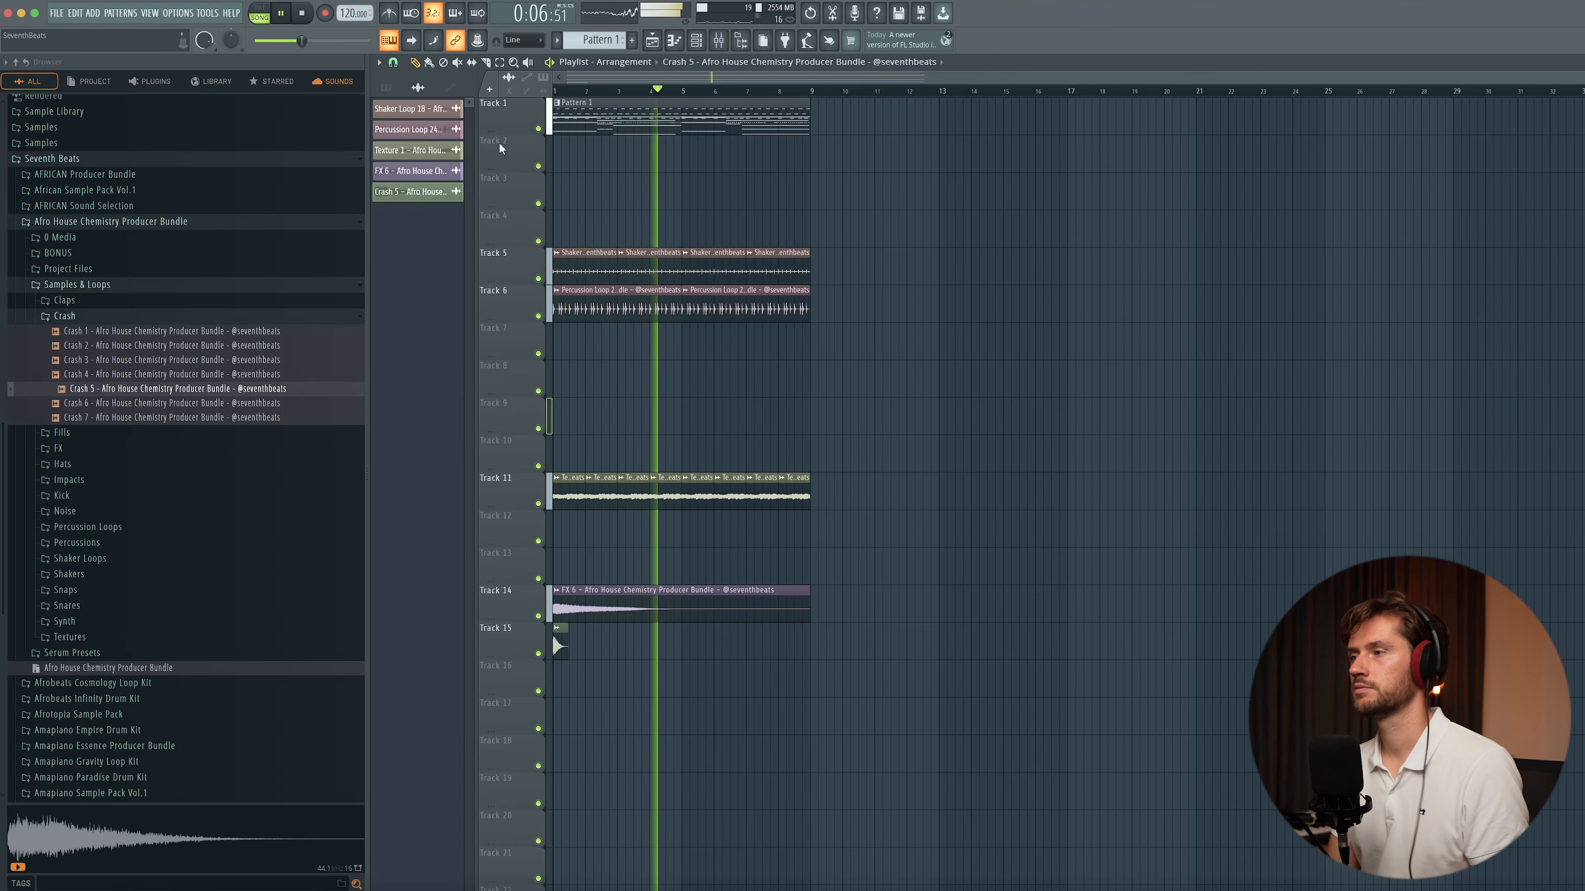
key(space)
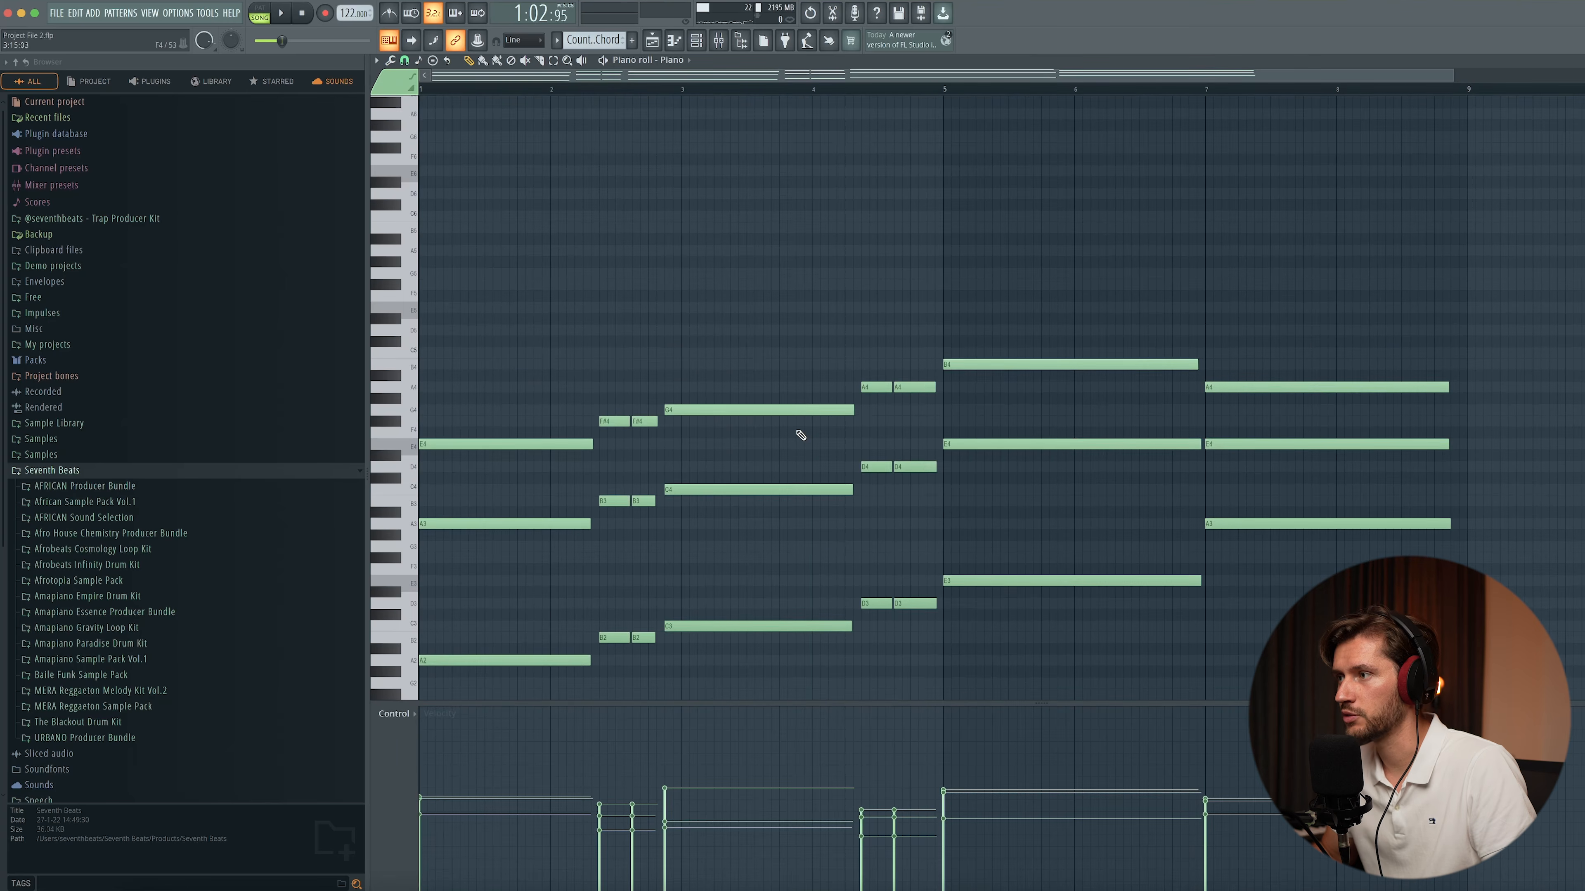
- Play and examine the Counter Chord pattern's piano notes in Project File 2, and check its channel rack
scroll(936, 394, down, 2)
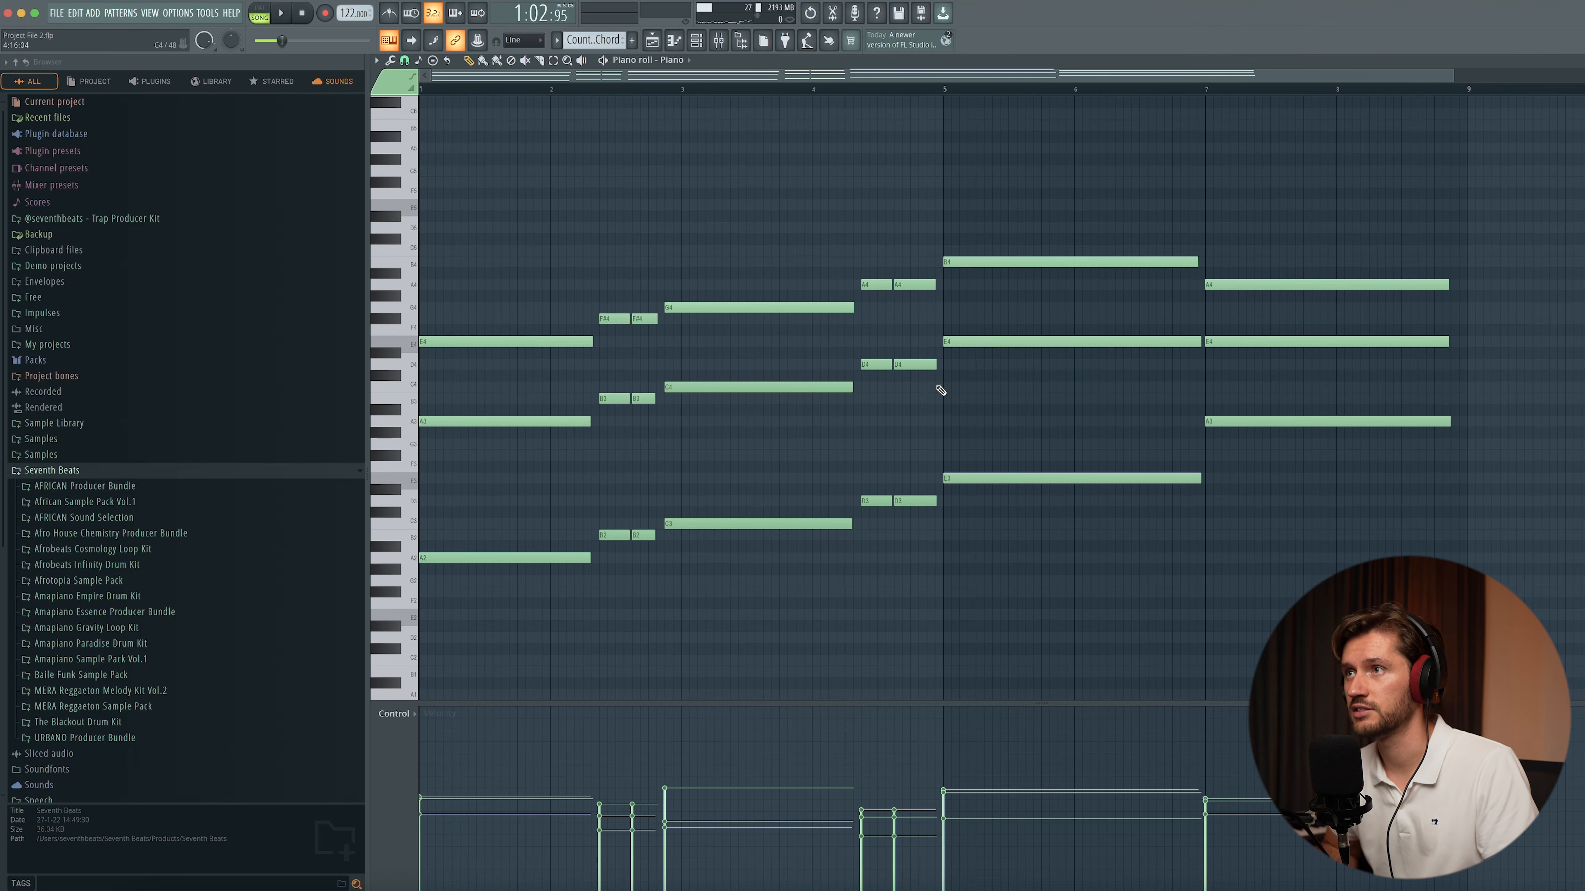
key(space)
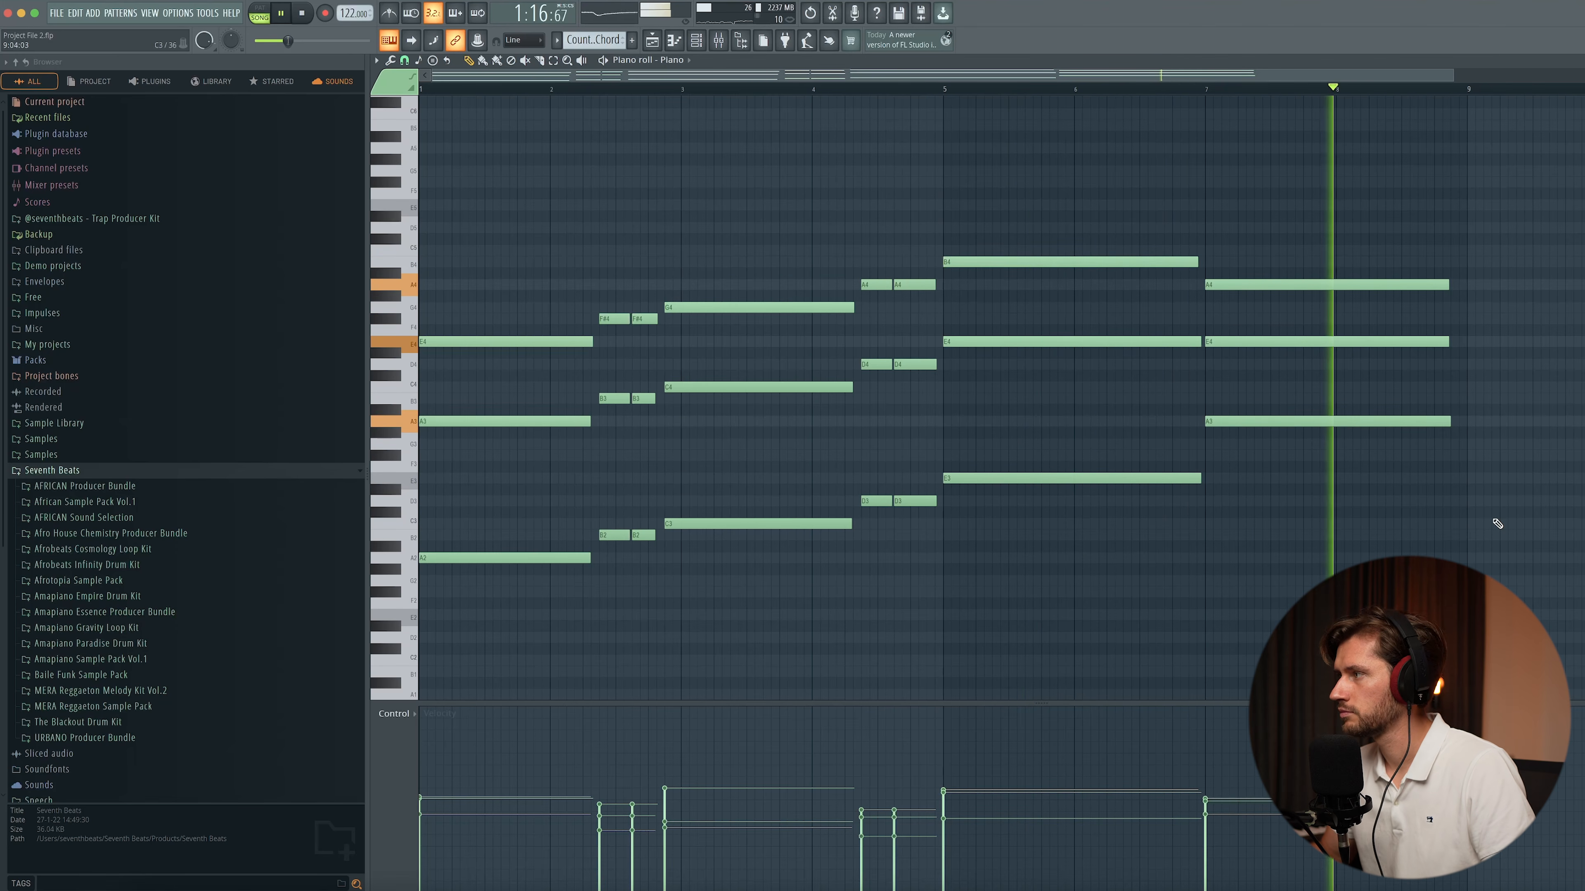
key(space)
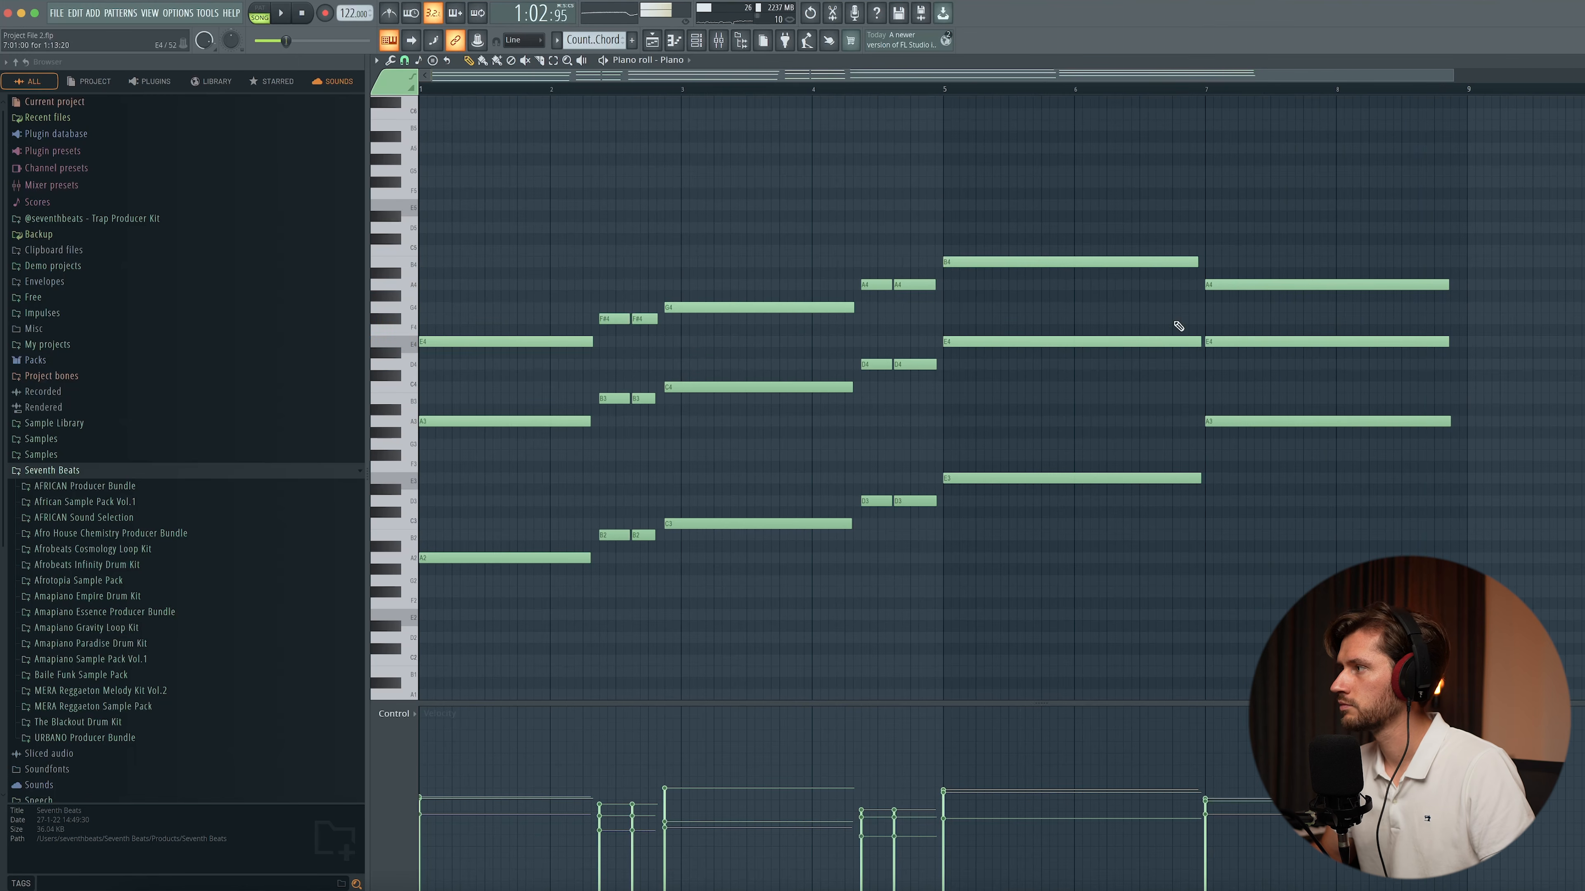
key(F6)
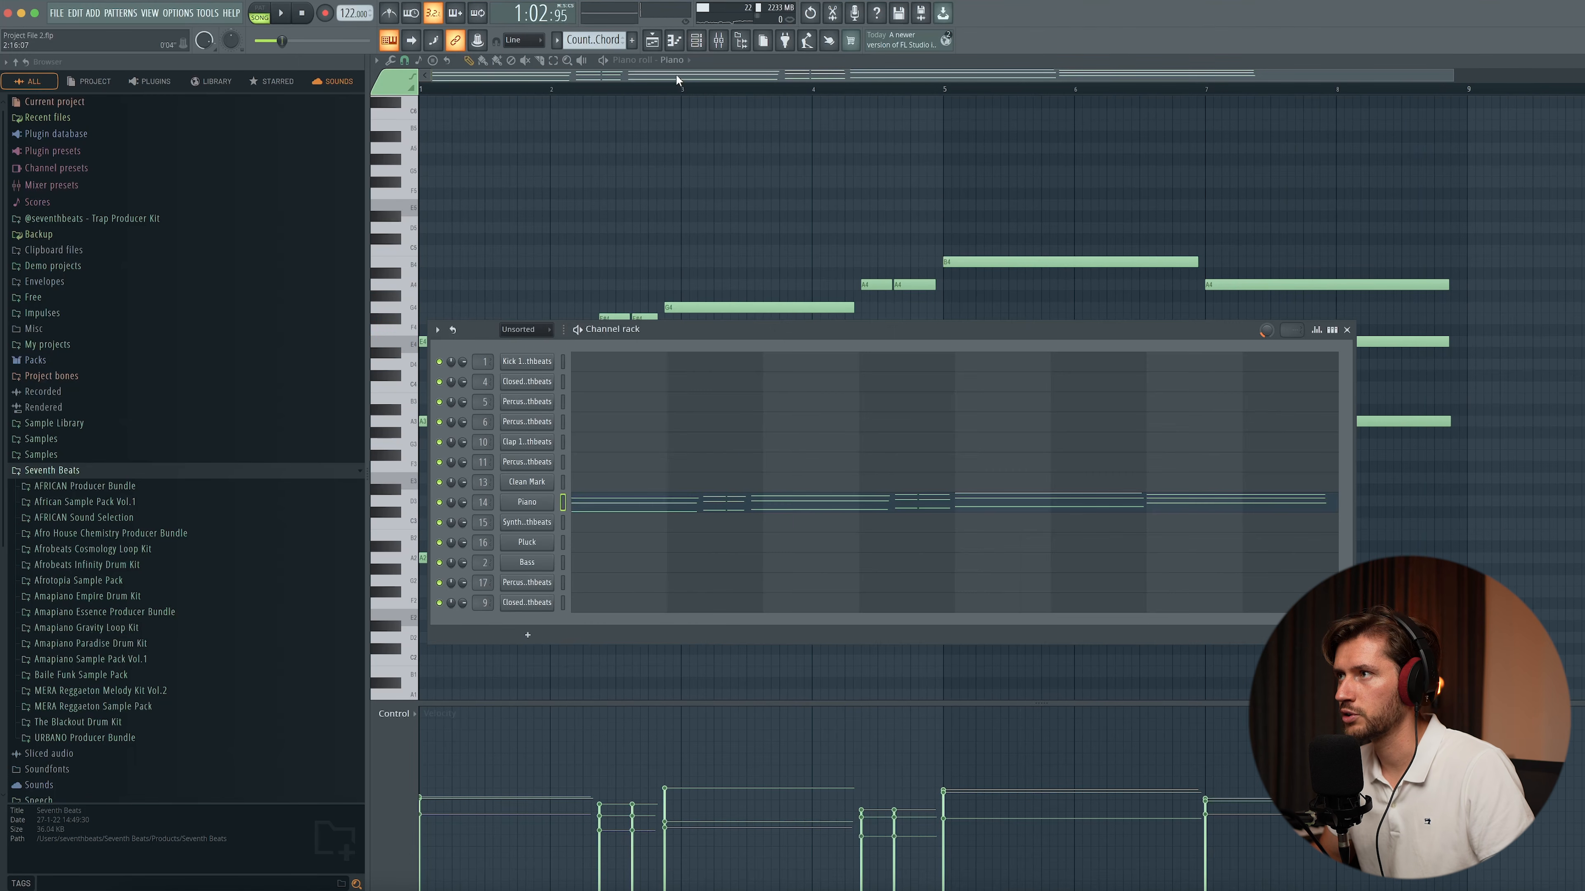
key(F6)
- Open the Pluck pattern from the playlist arrangement, examine its melody in the piano roll, and play it
key(F5)
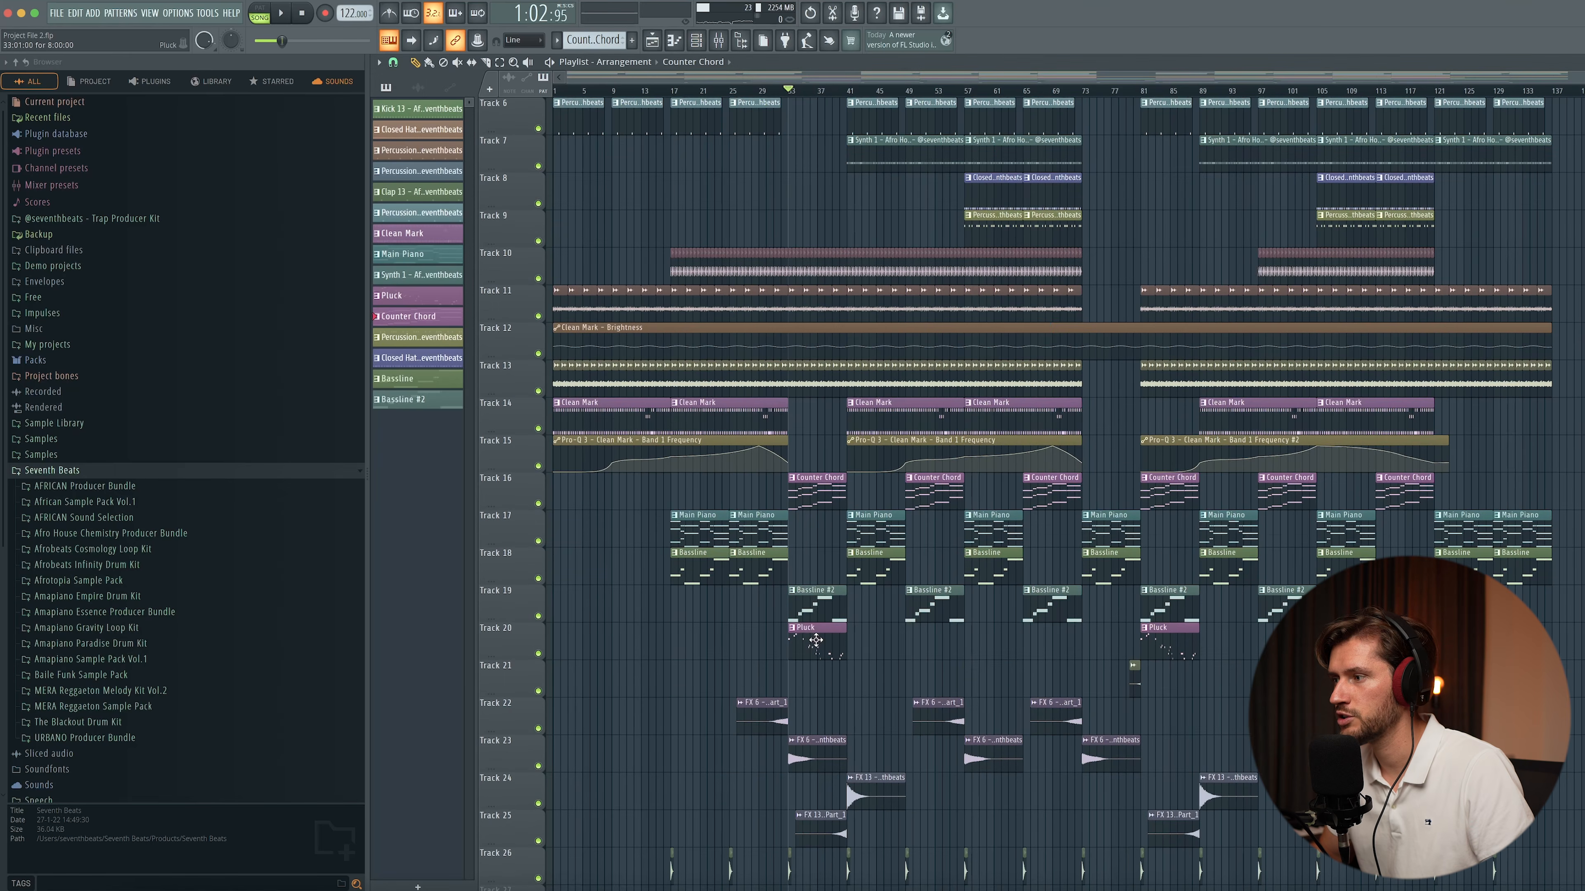
double_click(815, 640)
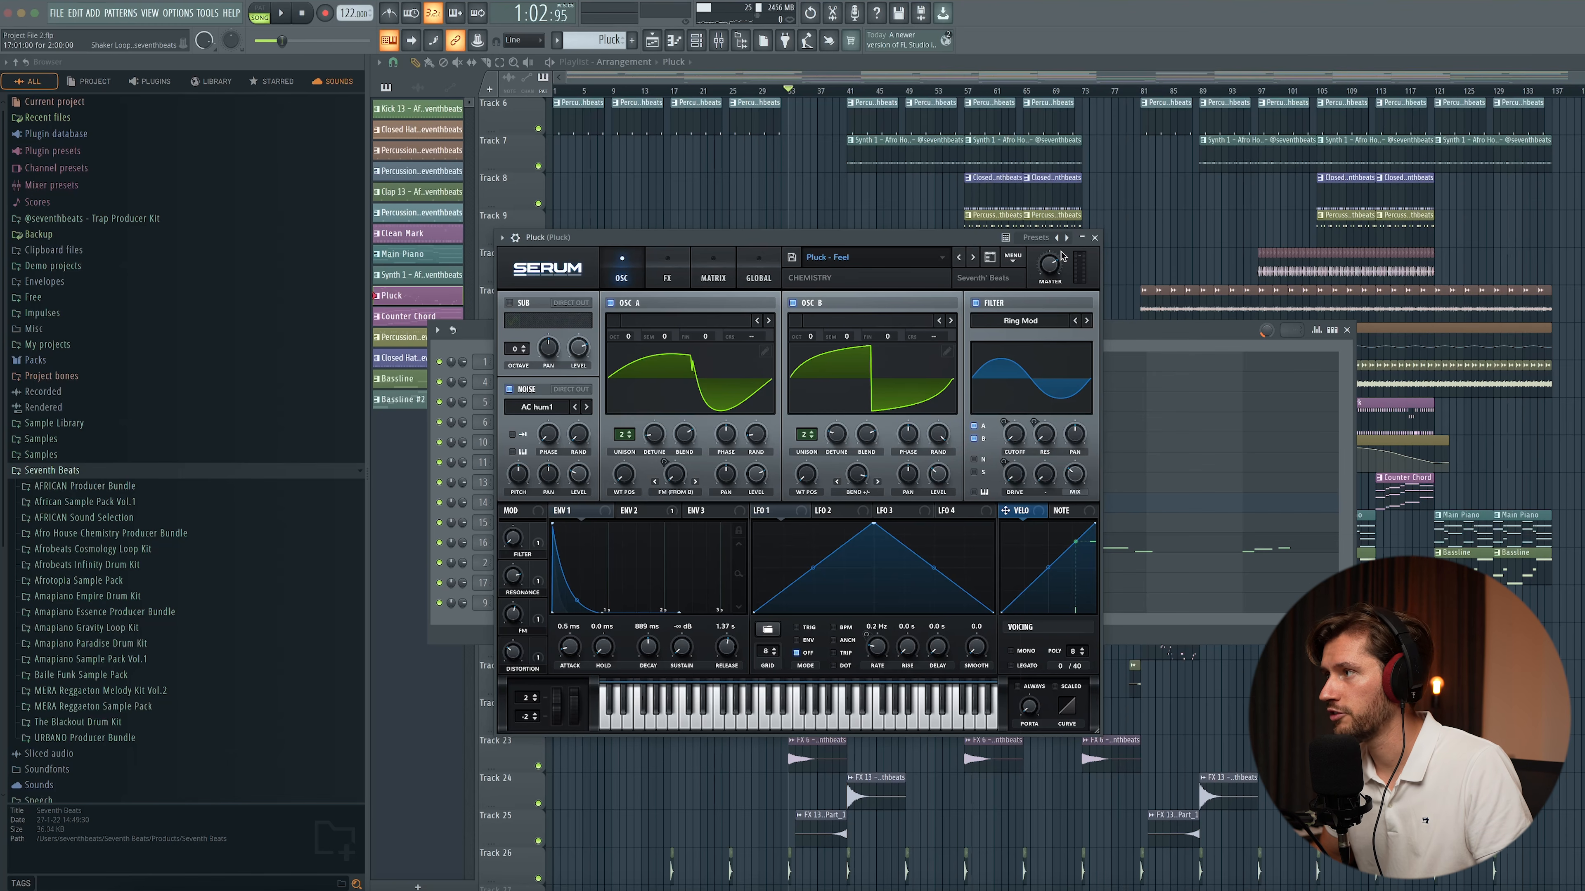
click(1096, 238)
click(848, 540)
scroll(949, 551, up, 3)
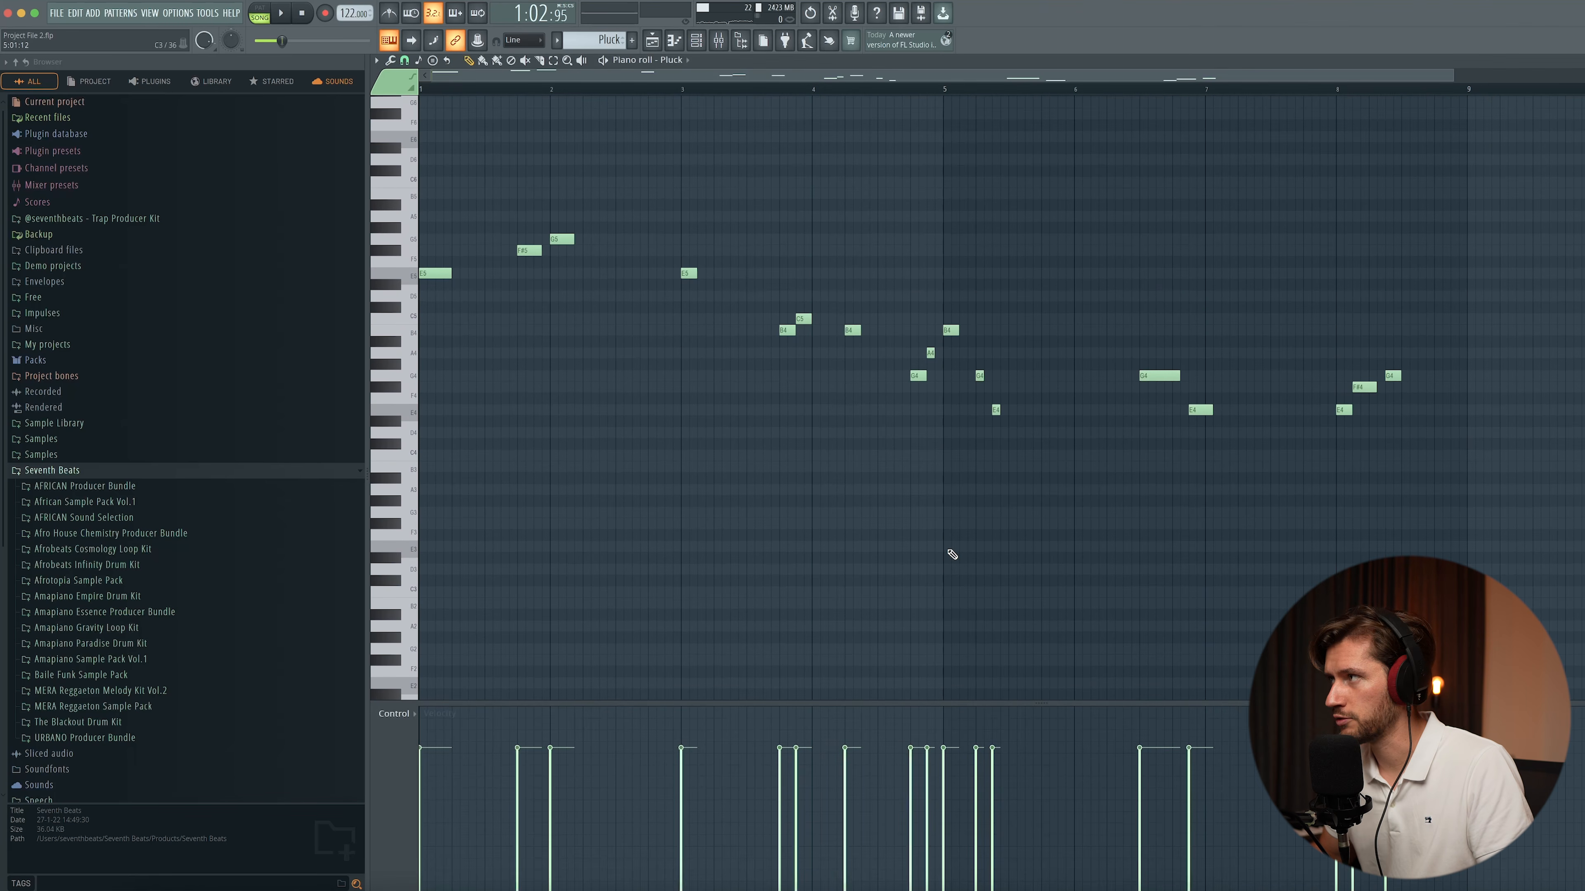
drag(1453, 73, 1584, 75)
scroll(1344, 386, up, 3)
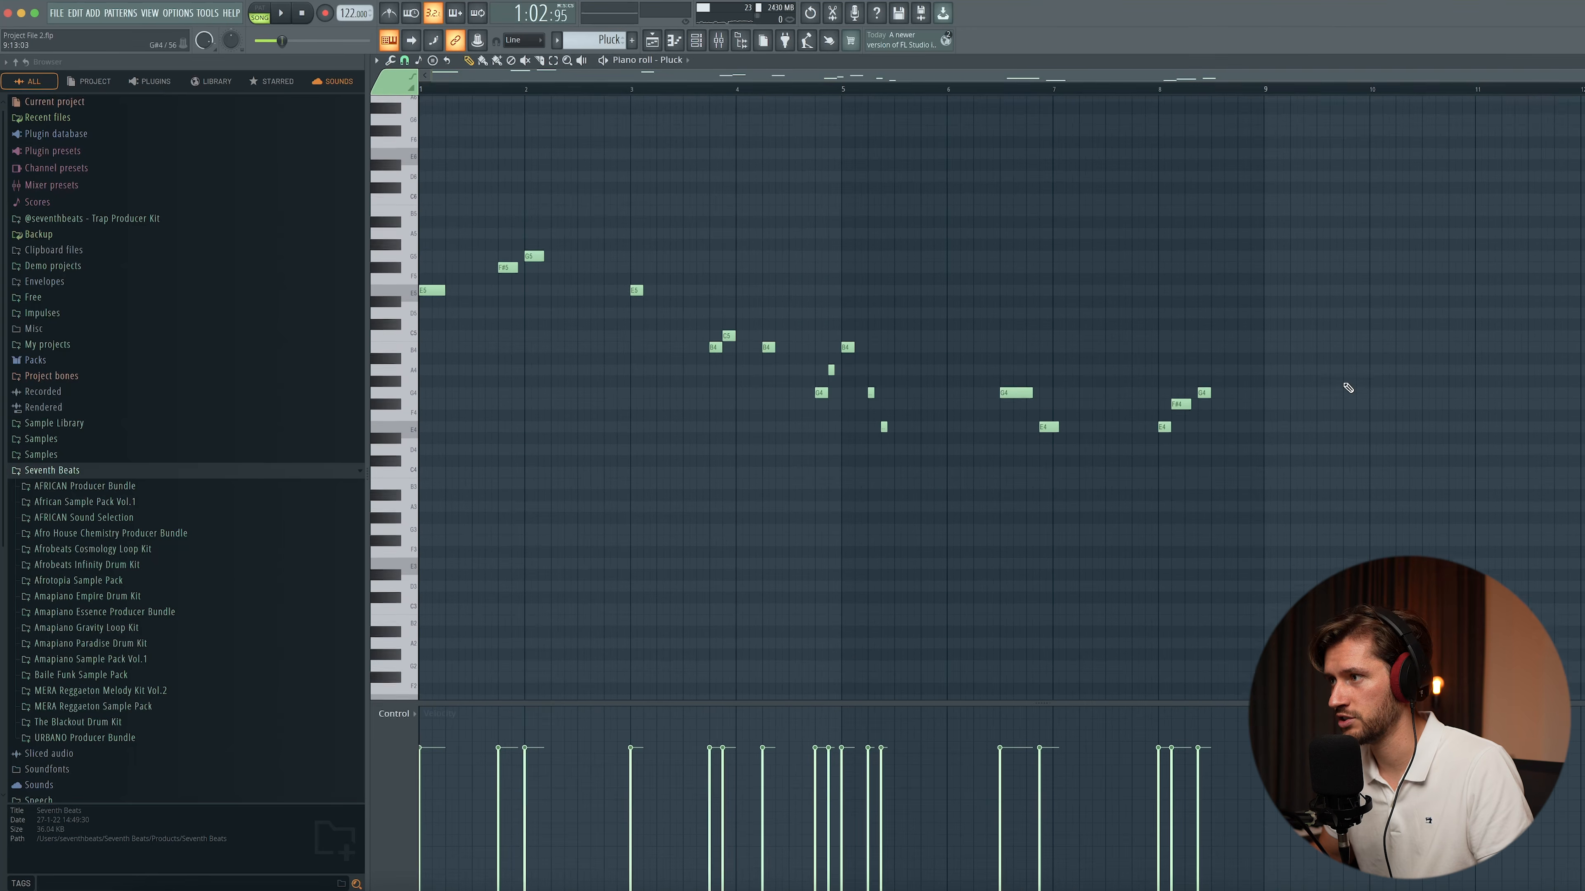
key(space)
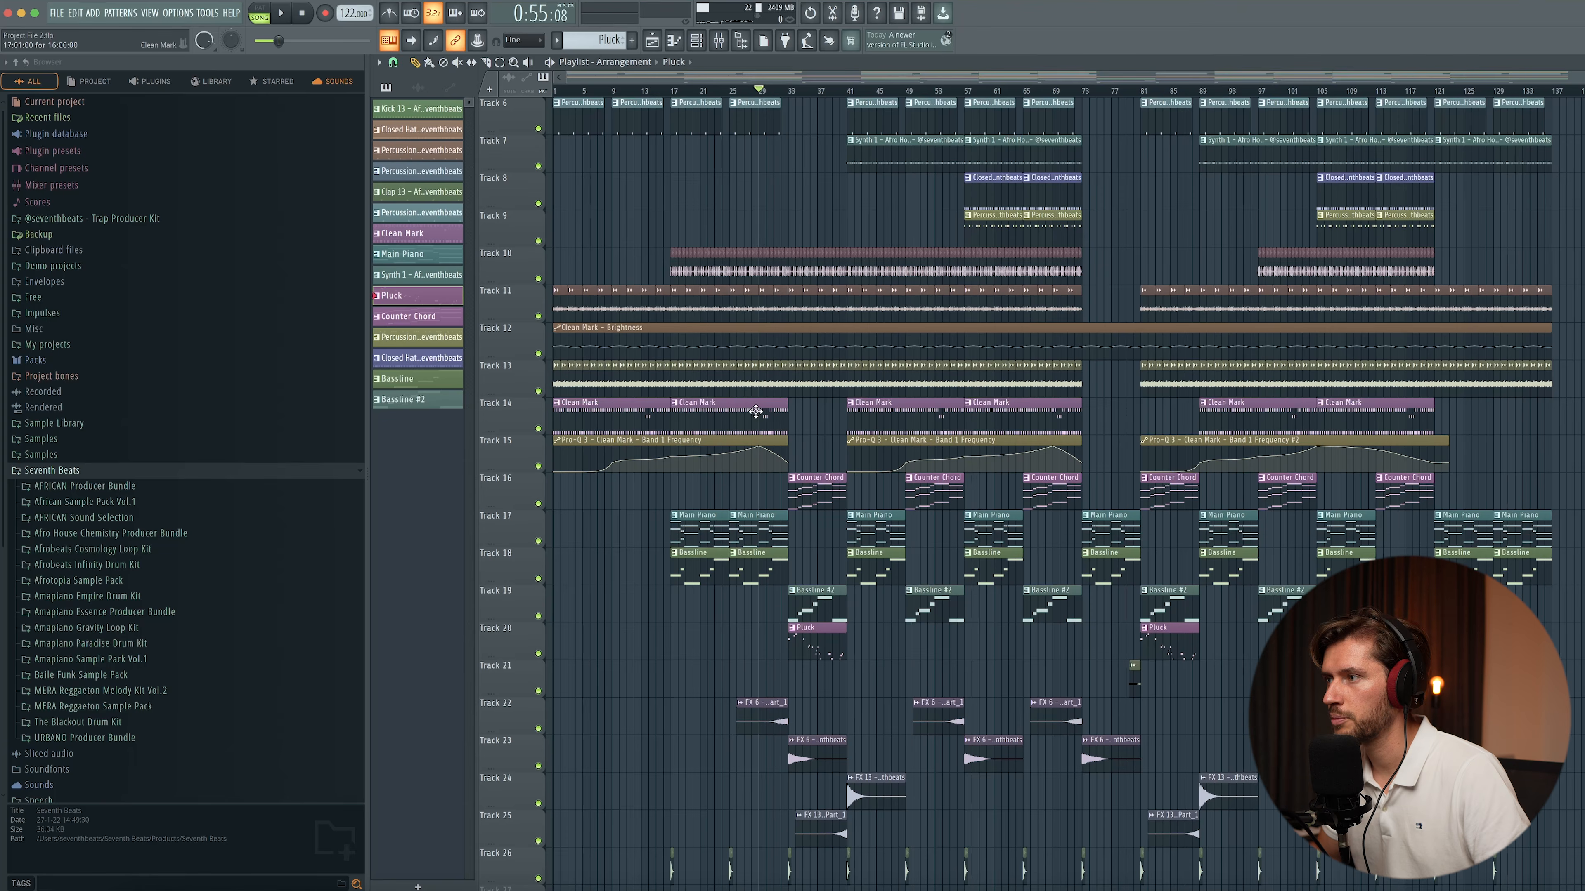
- Open the Clean Mark pattern from Track 14, examine the end of its notes, and play it
double_click(755, 411)
drag(1178, 81, 1106, 78)
scroll(1313, 327, up, 4)
key(space)
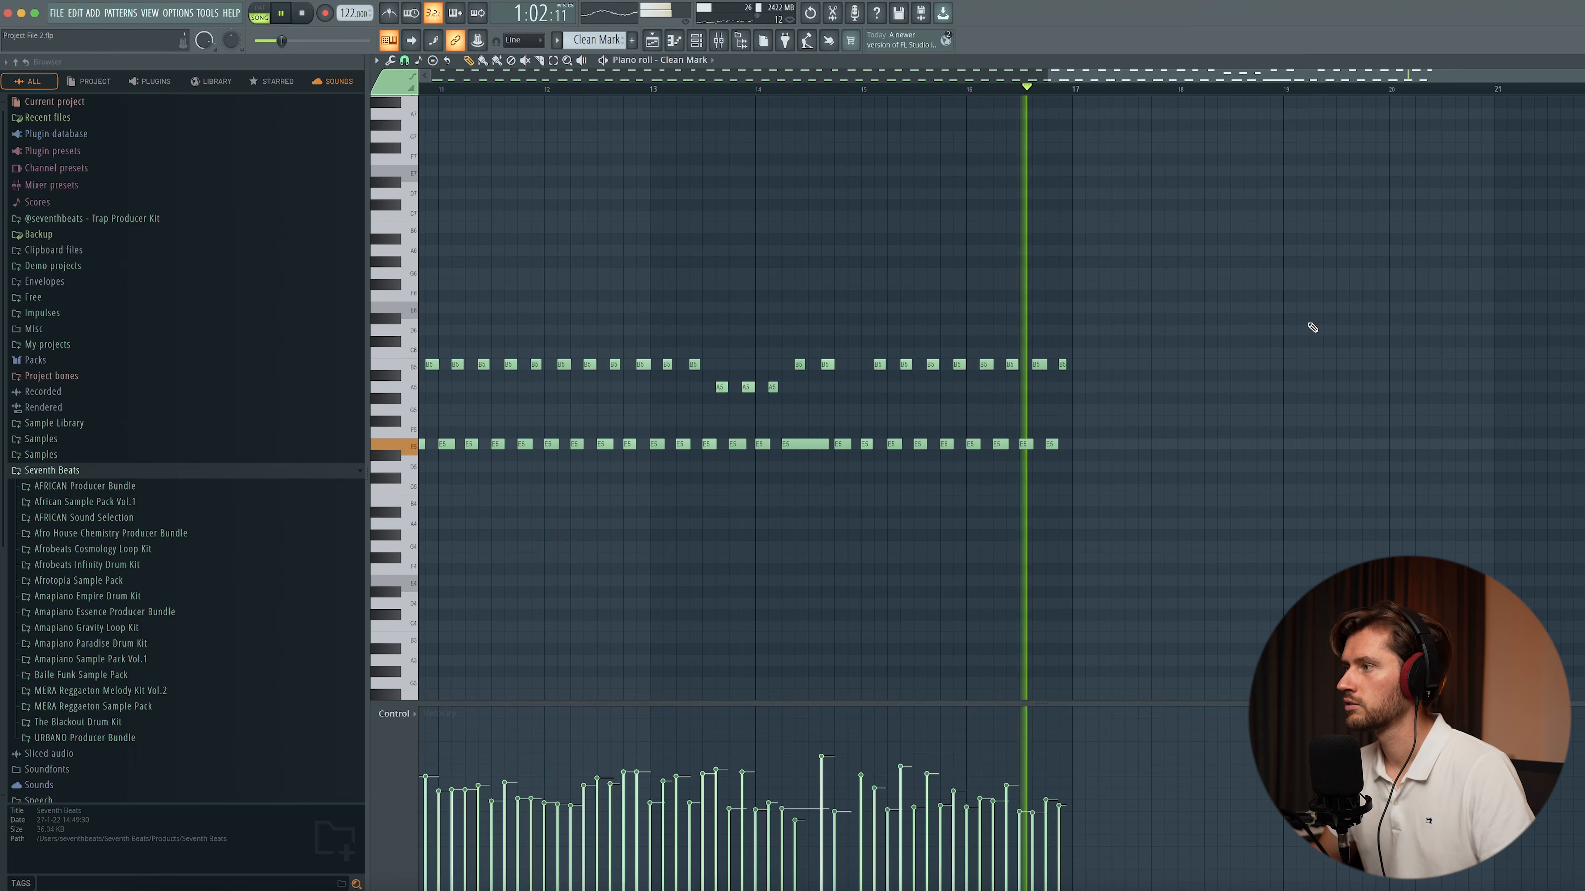
- Play the Synth 1 pattern, close its sampler settings, and examine its notes in the piano roll
key(space)
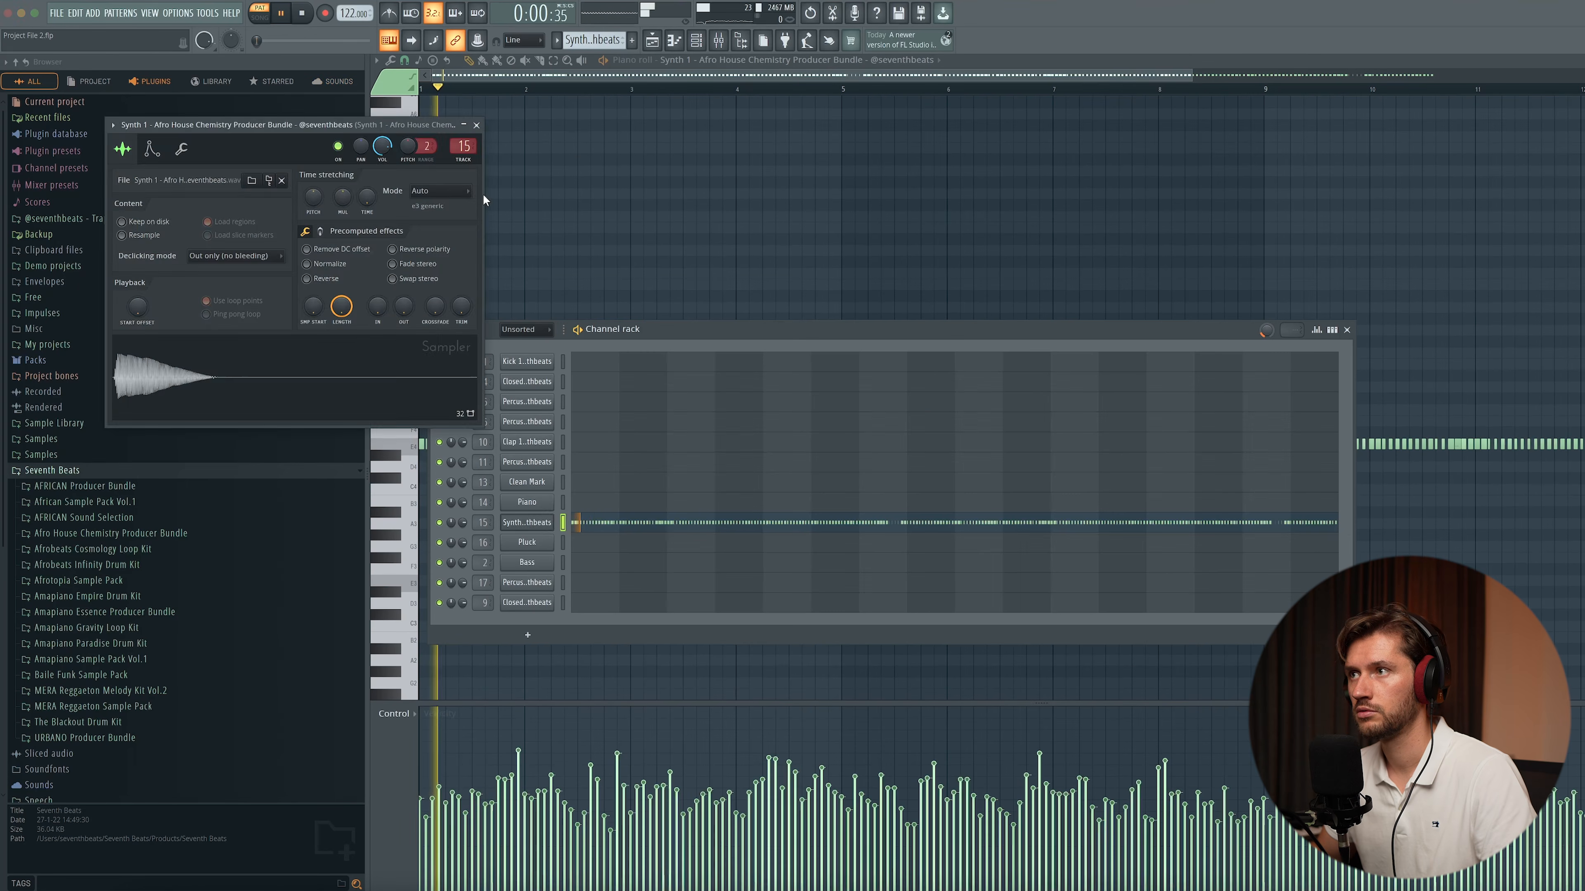
click(477, 125)
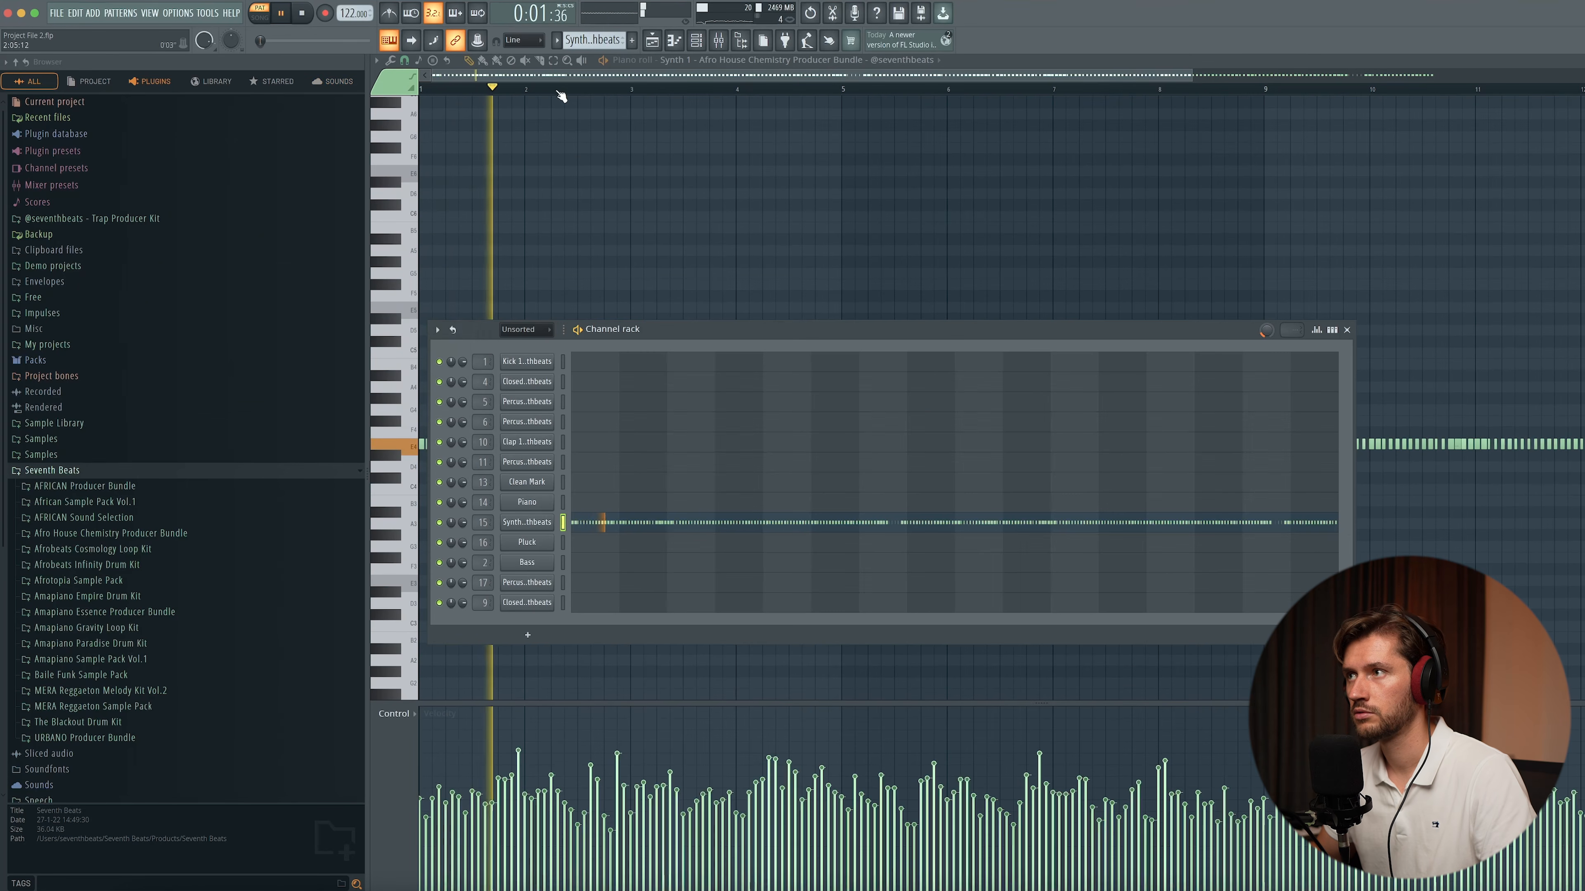
click(618, 61)
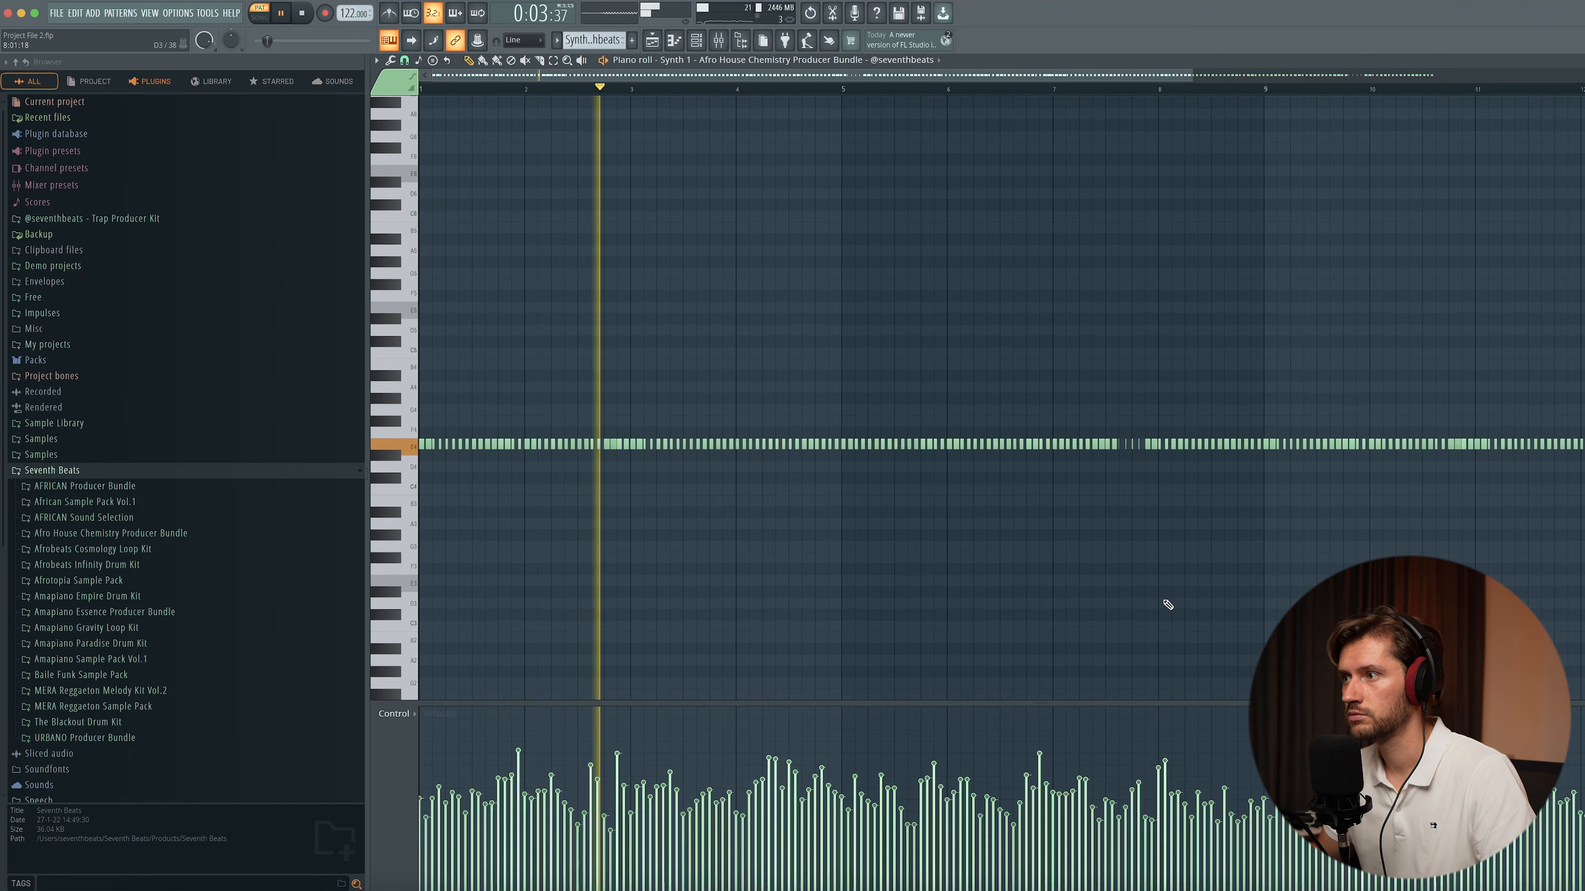